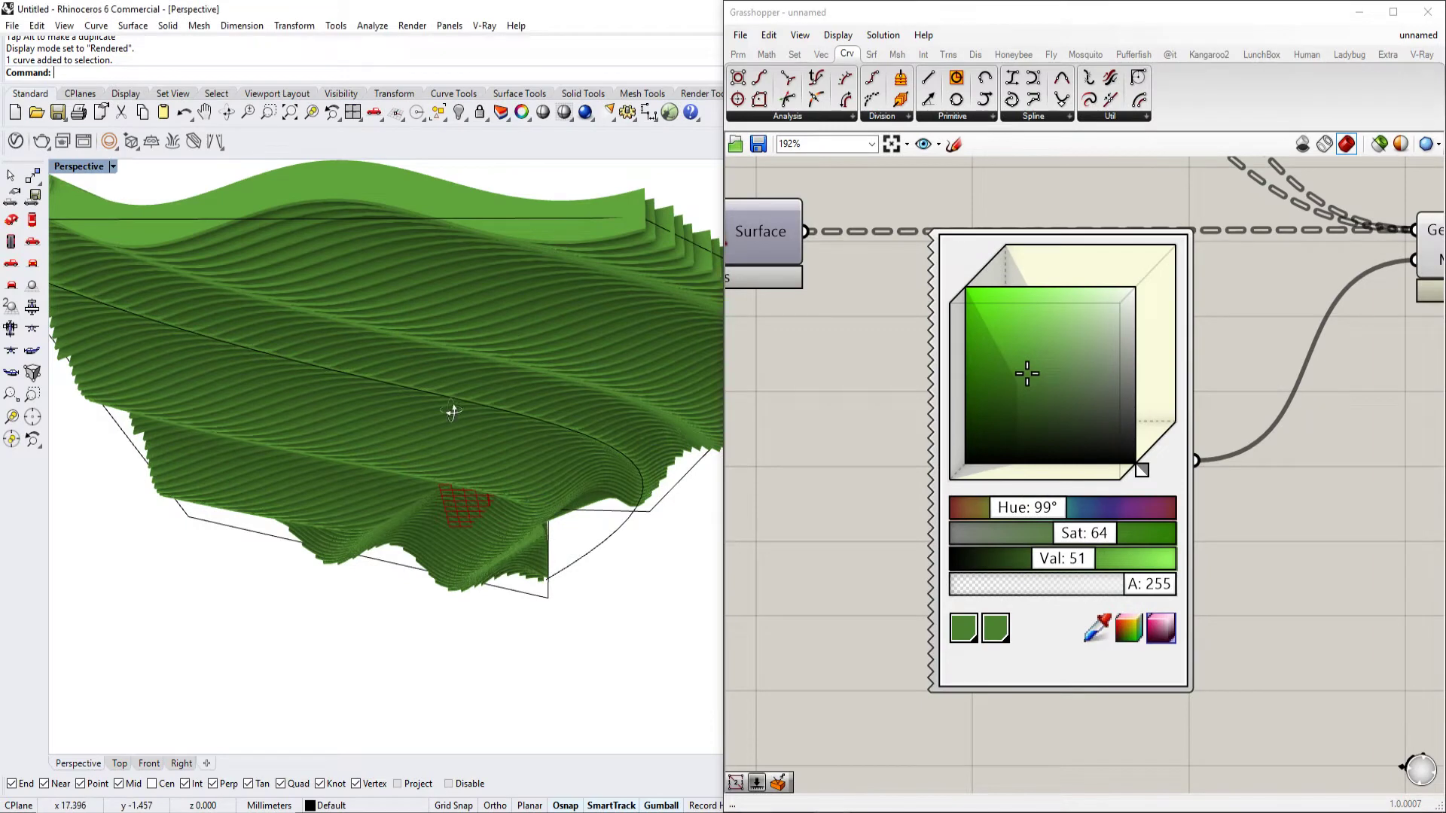
mouse_move(452, 410)
right_mouse_down()
mouse_move(484, 420)
mouse_move(468, 430)
mouse_move(467, 415)
right_mouse_up()
scroll(453, 400, "up", 4)
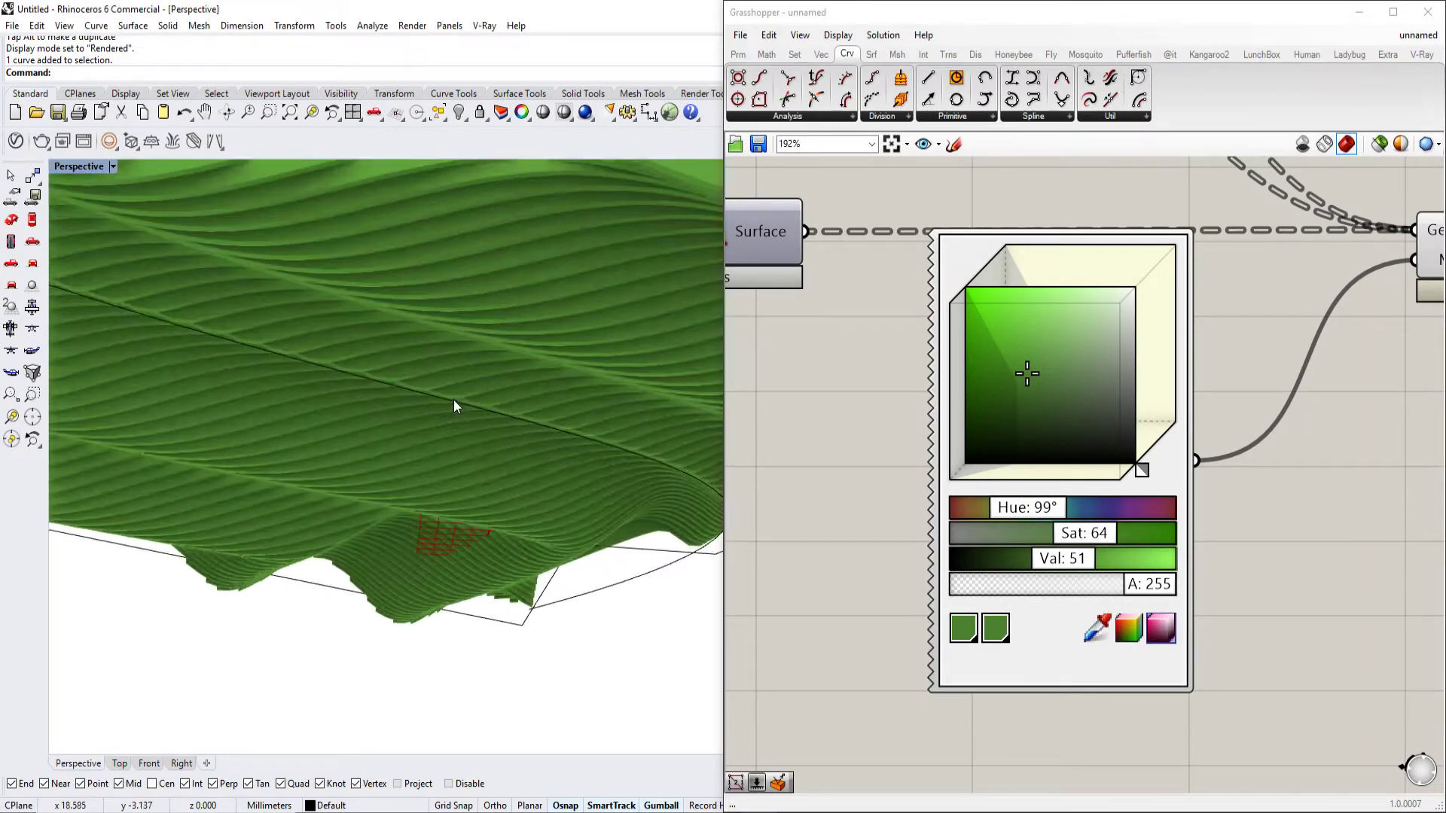
scroll(453, 399, "down", 4)
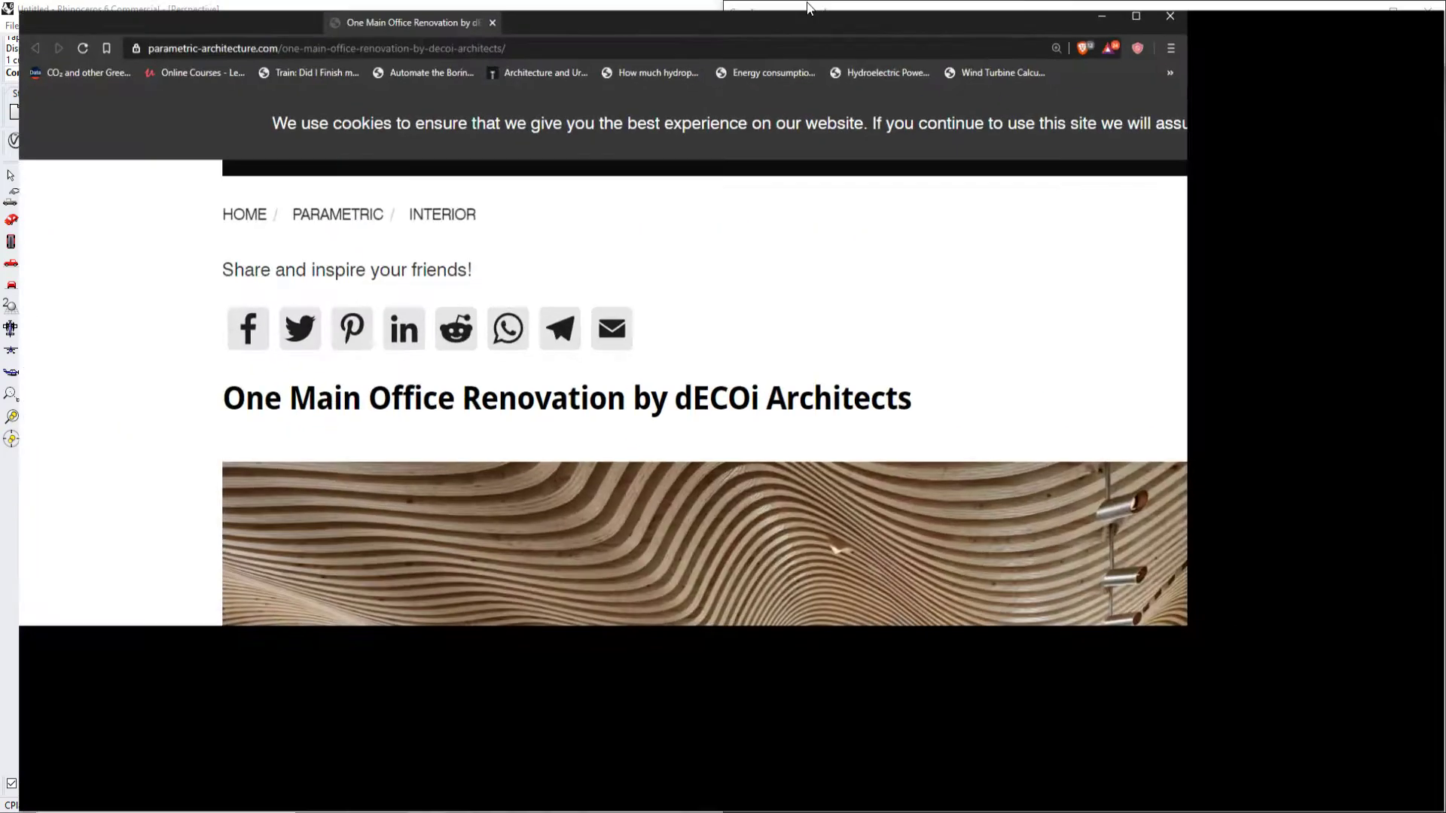
Examine the reference photos of the wavy slatted wood ceiling in the One Main Office Renovation article in the browser
scroll(688, 326, "down", 3)
scroll(688, 334, "up", 1)
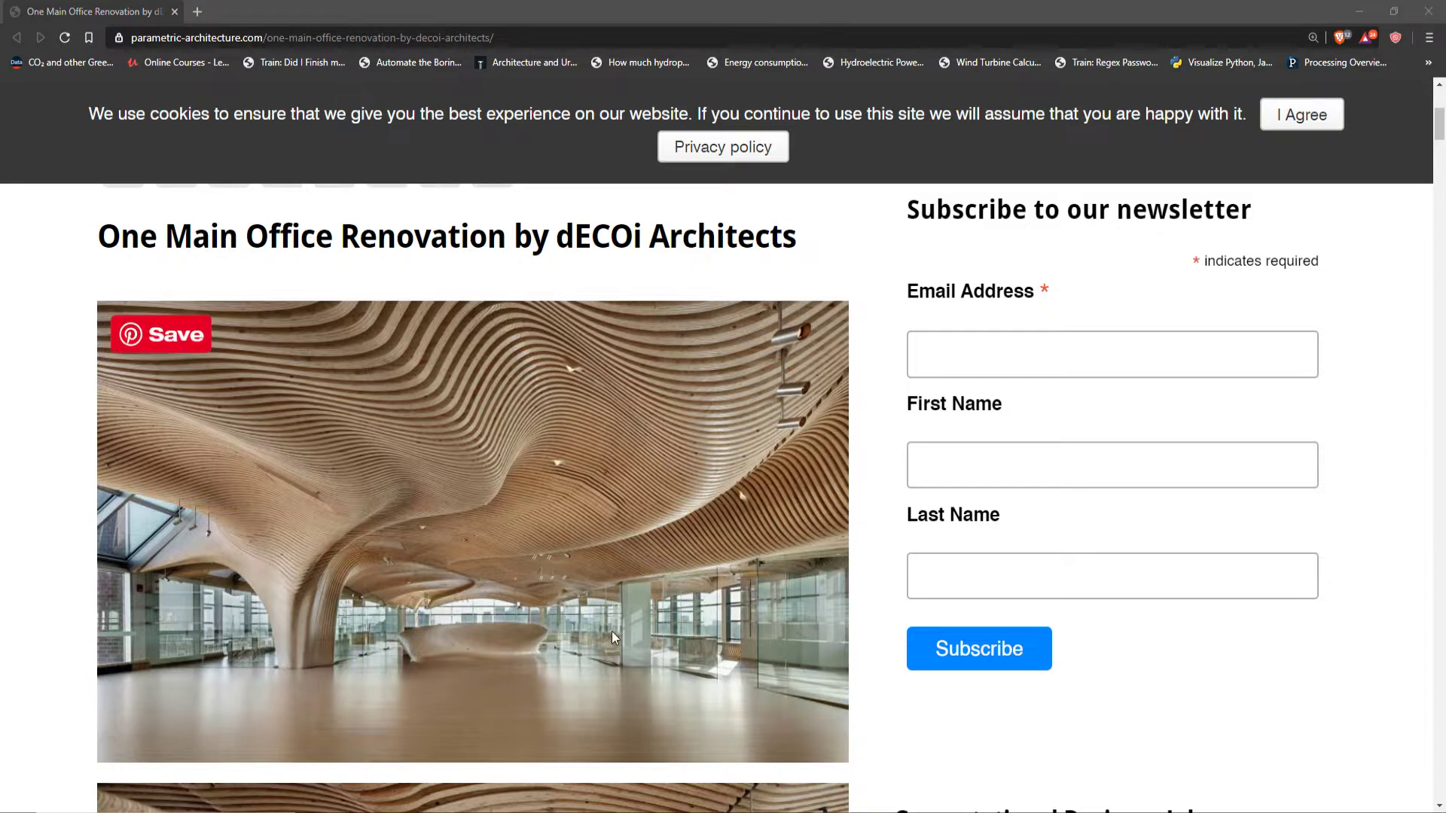
scroll(607, 633, "down", 7)
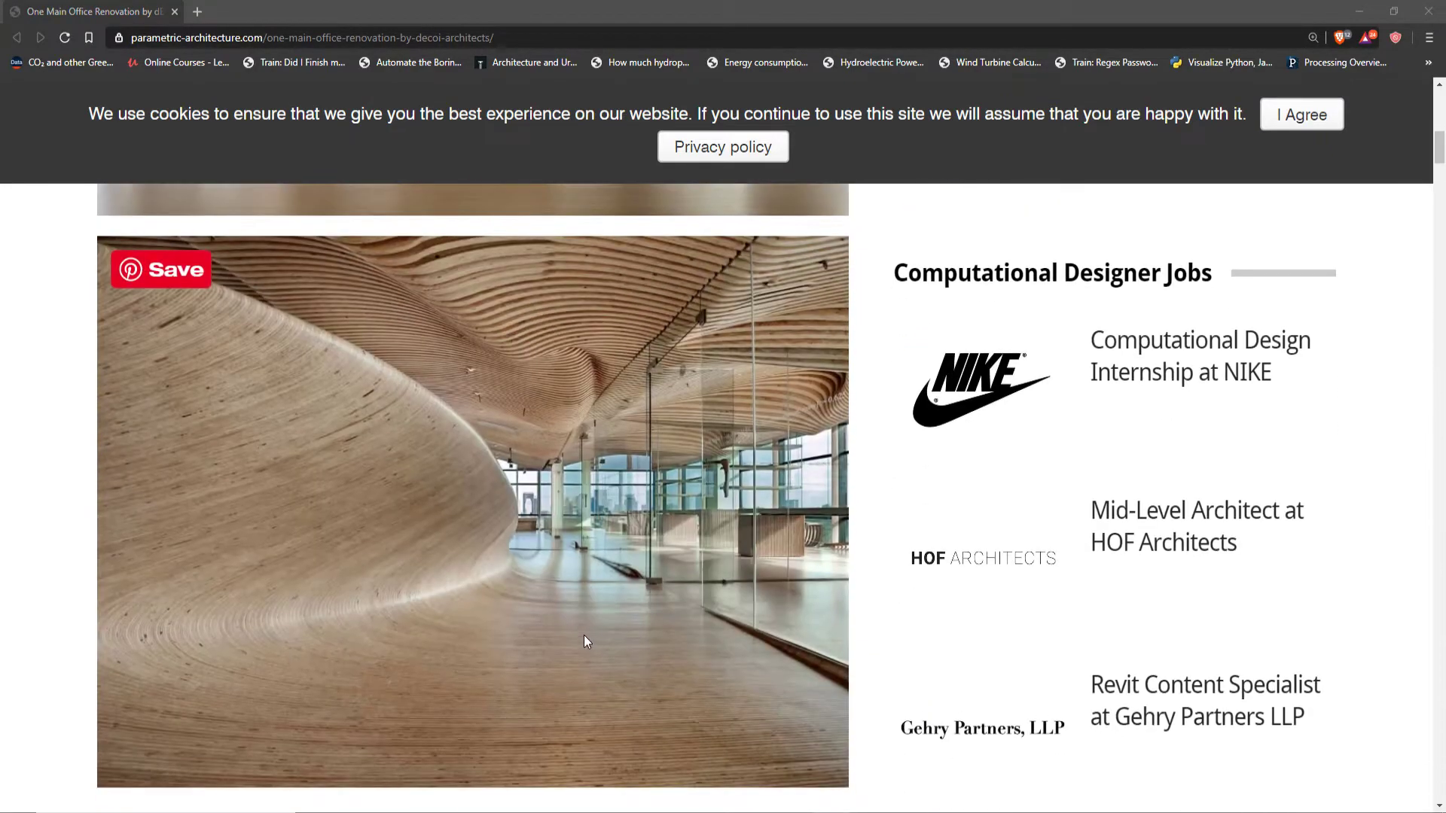
scroll(584, 635, "down", 4)
scroll(583, 636, "up", 5)
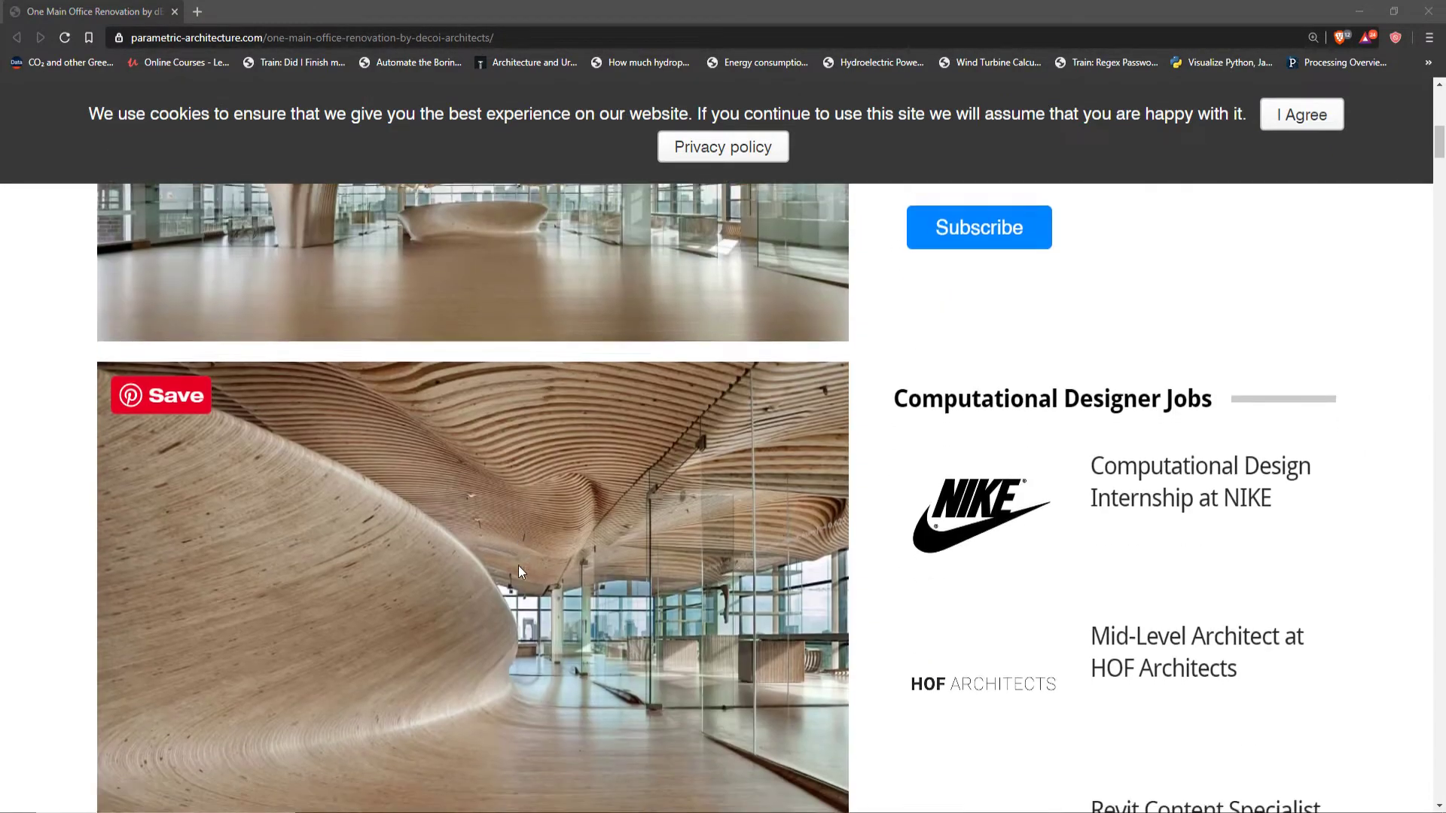
scroll(515, 572, "down", 13)
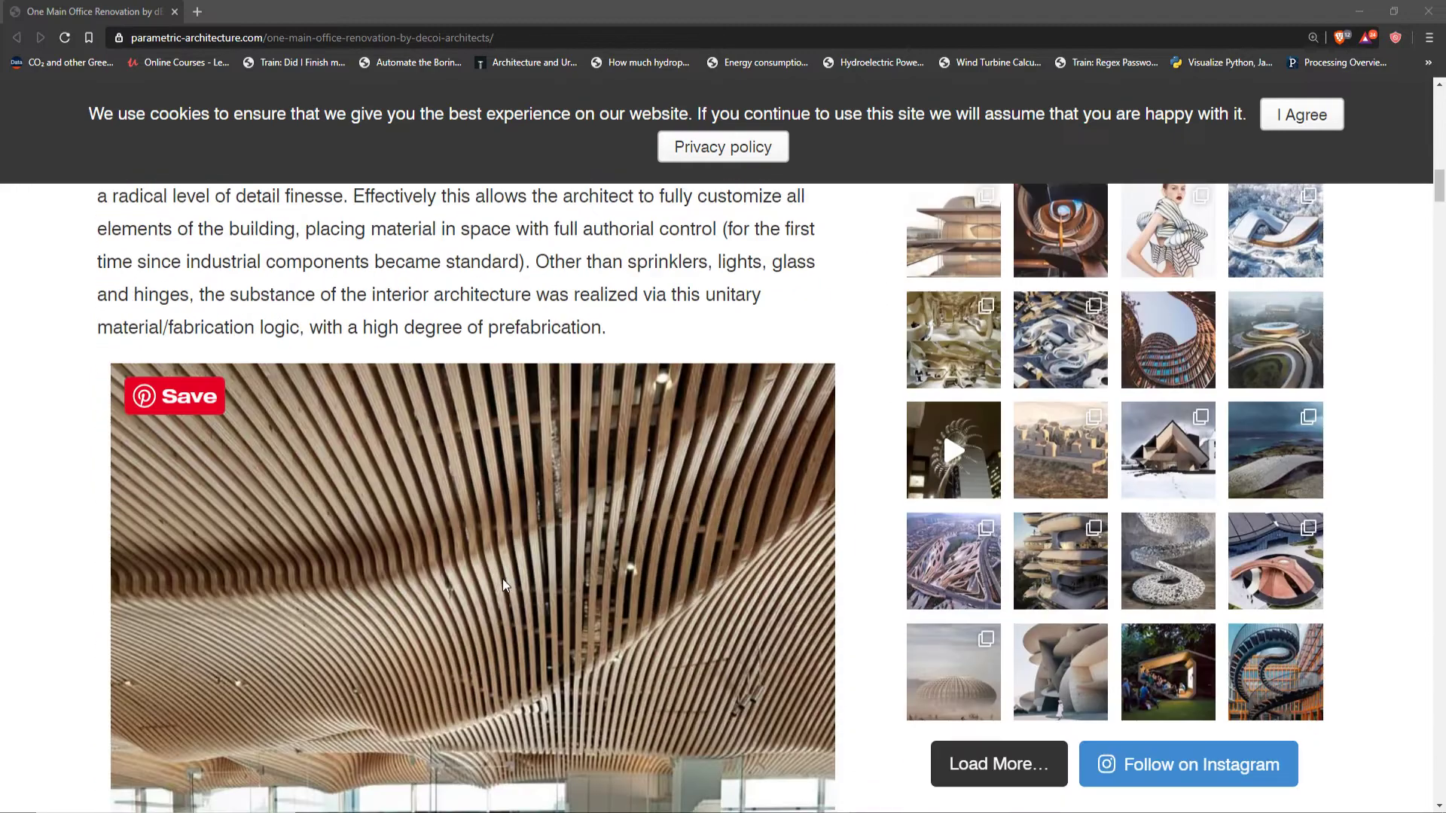
scroll(504, 585, "down", 2)
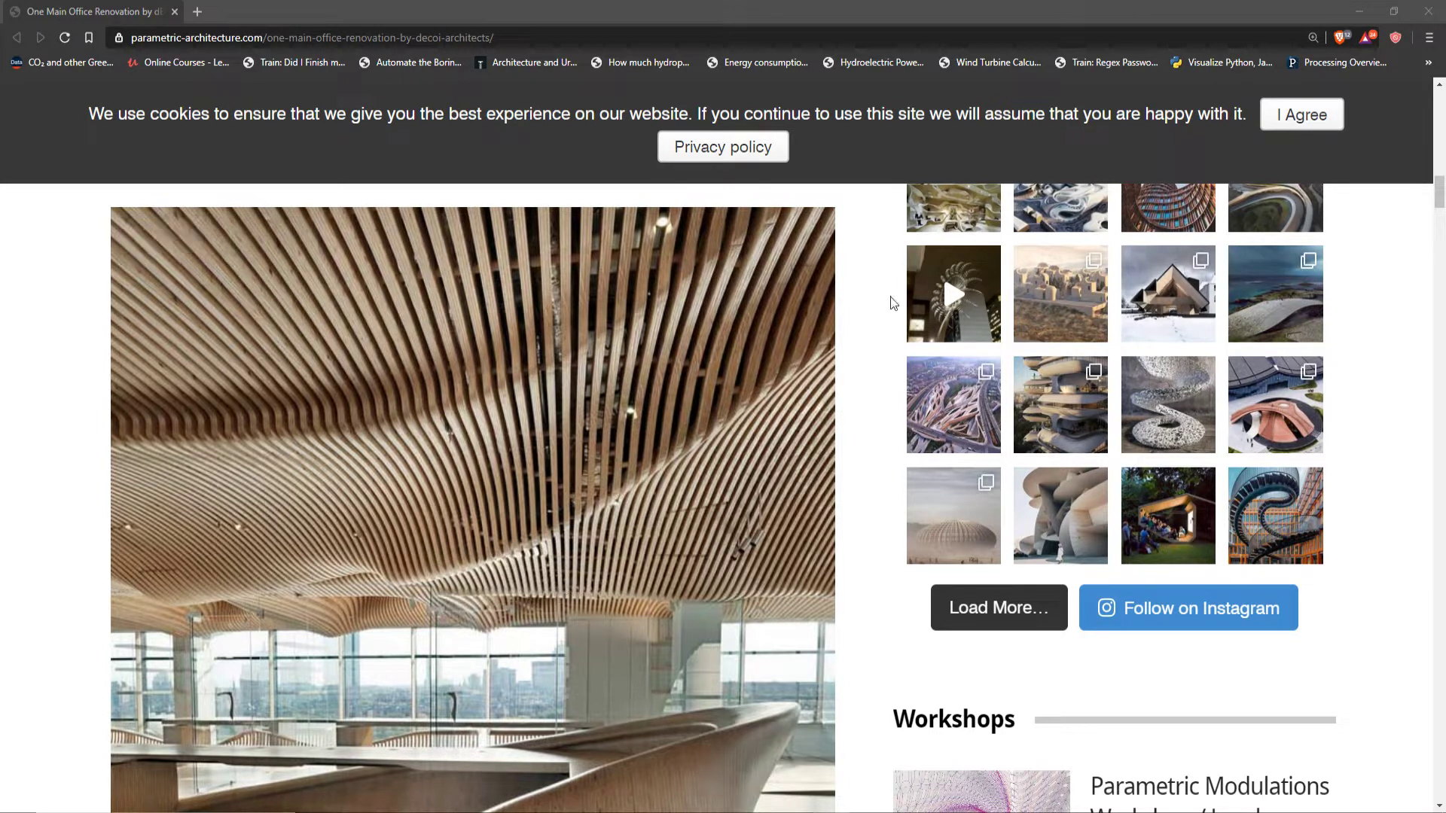
left_click(1347, 18)
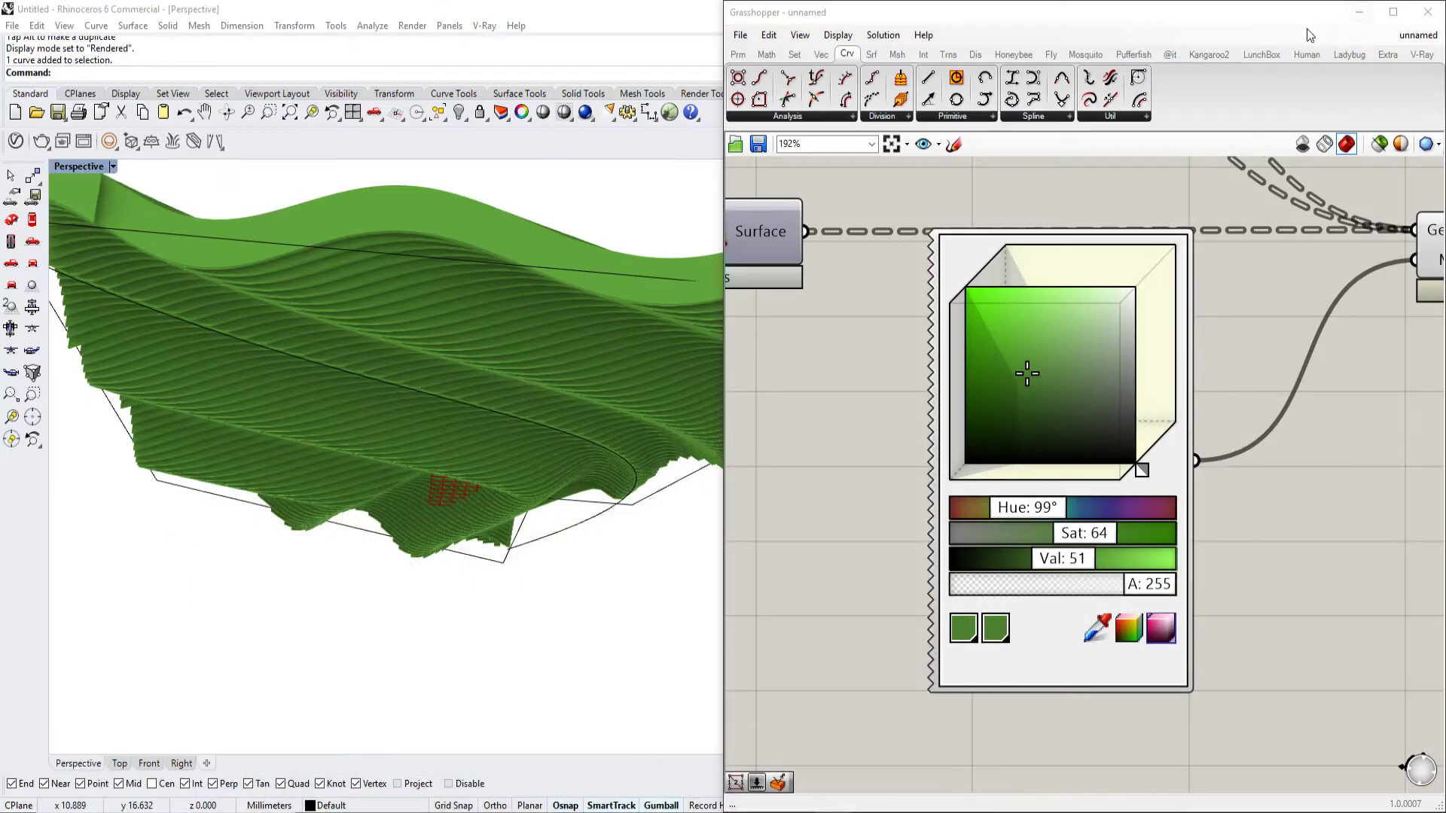
Examine the green wavy model and its definition in Rhino and Grasshopper, selecting the open curve and the boundary polyline that drive it
right_click_drag(536, 399, 567, 352)
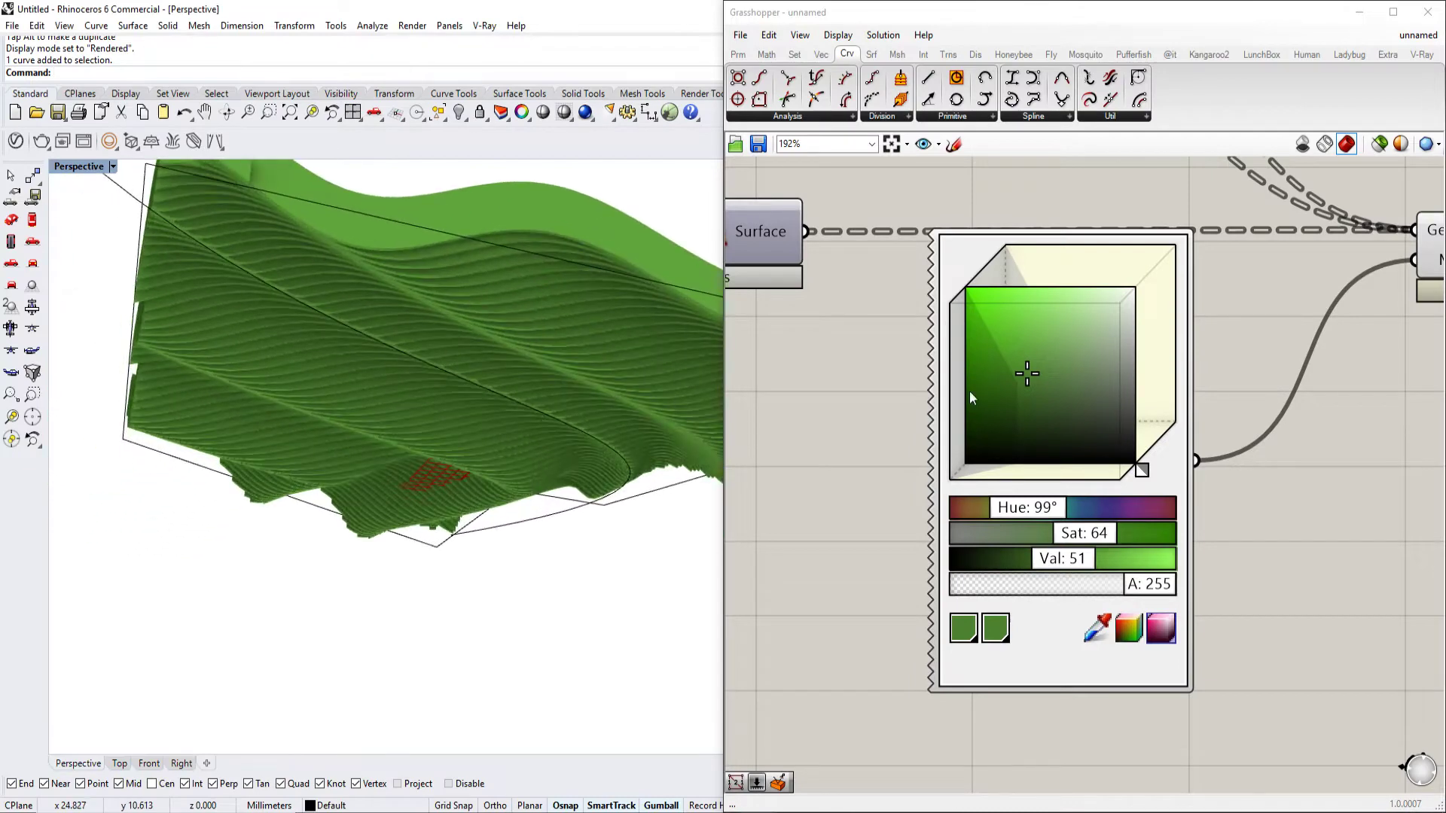
right_click_drag(1063, 392, 1175, 453)
scroll(1174, 453, "down", 5)
right_click_drag(974, 419, 1167, 481)
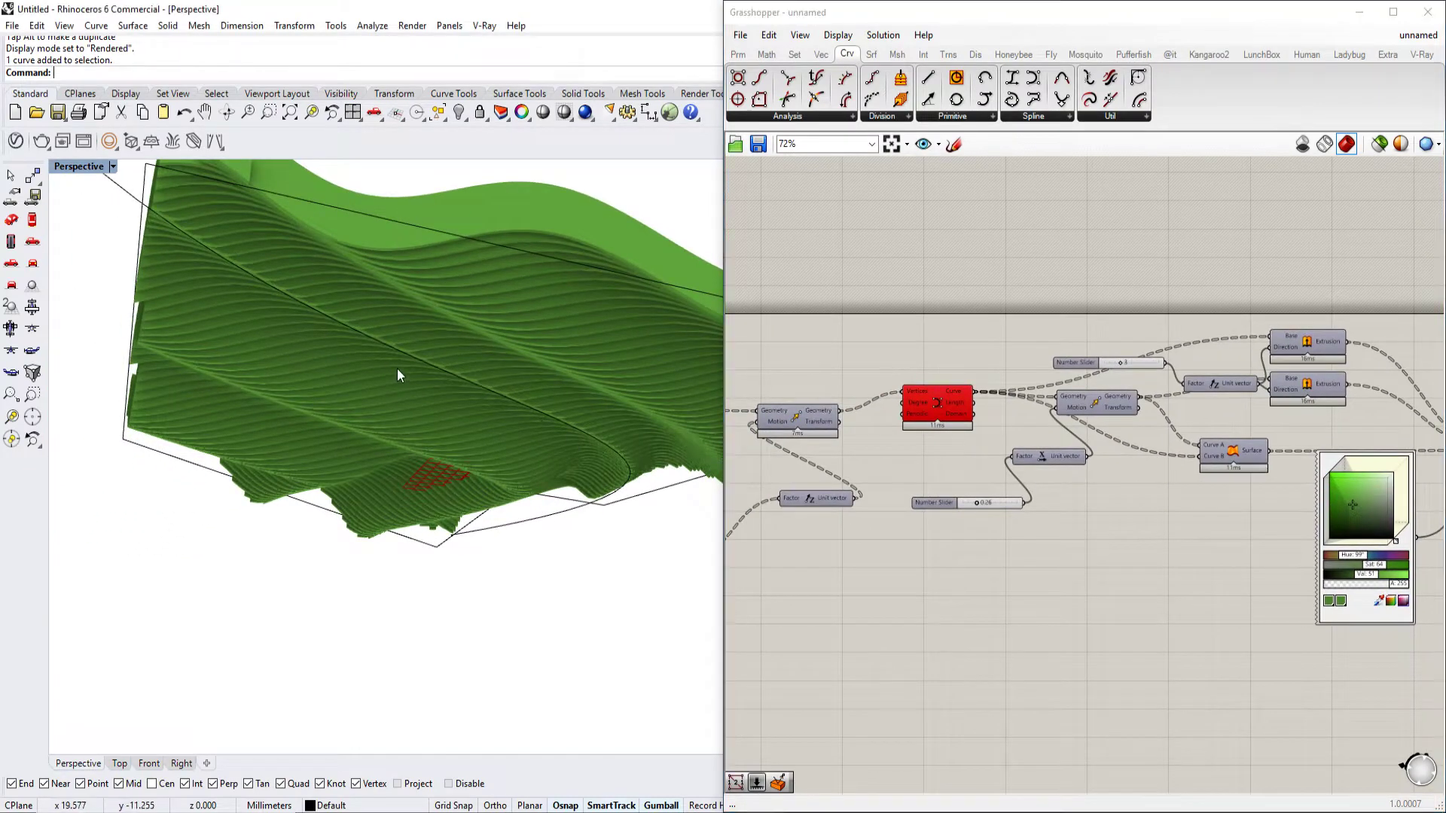
scroll(399, 362, "down", 4)
left_click(289, 226)
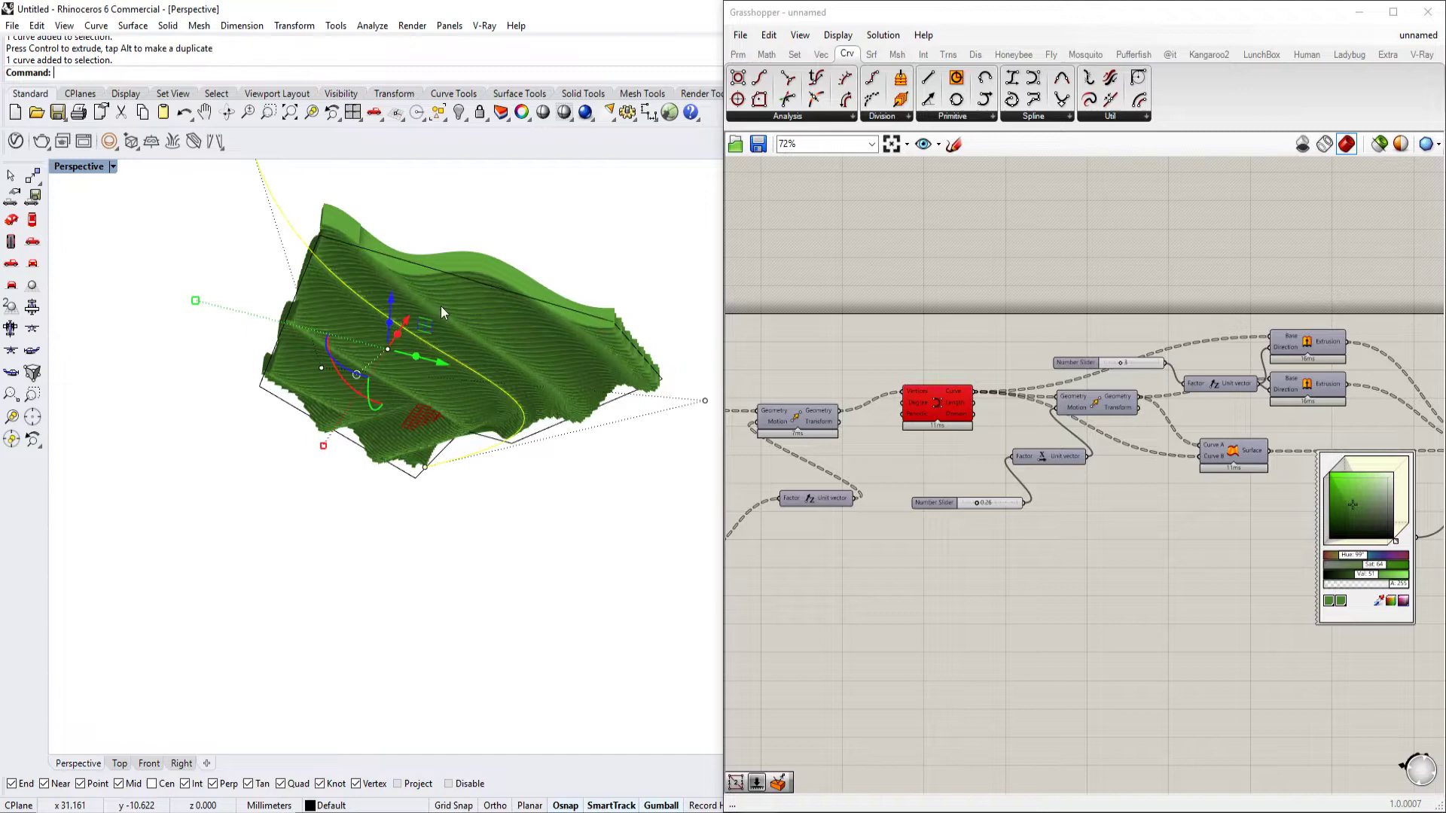
right_click_drag(444, 374, 428, 400)
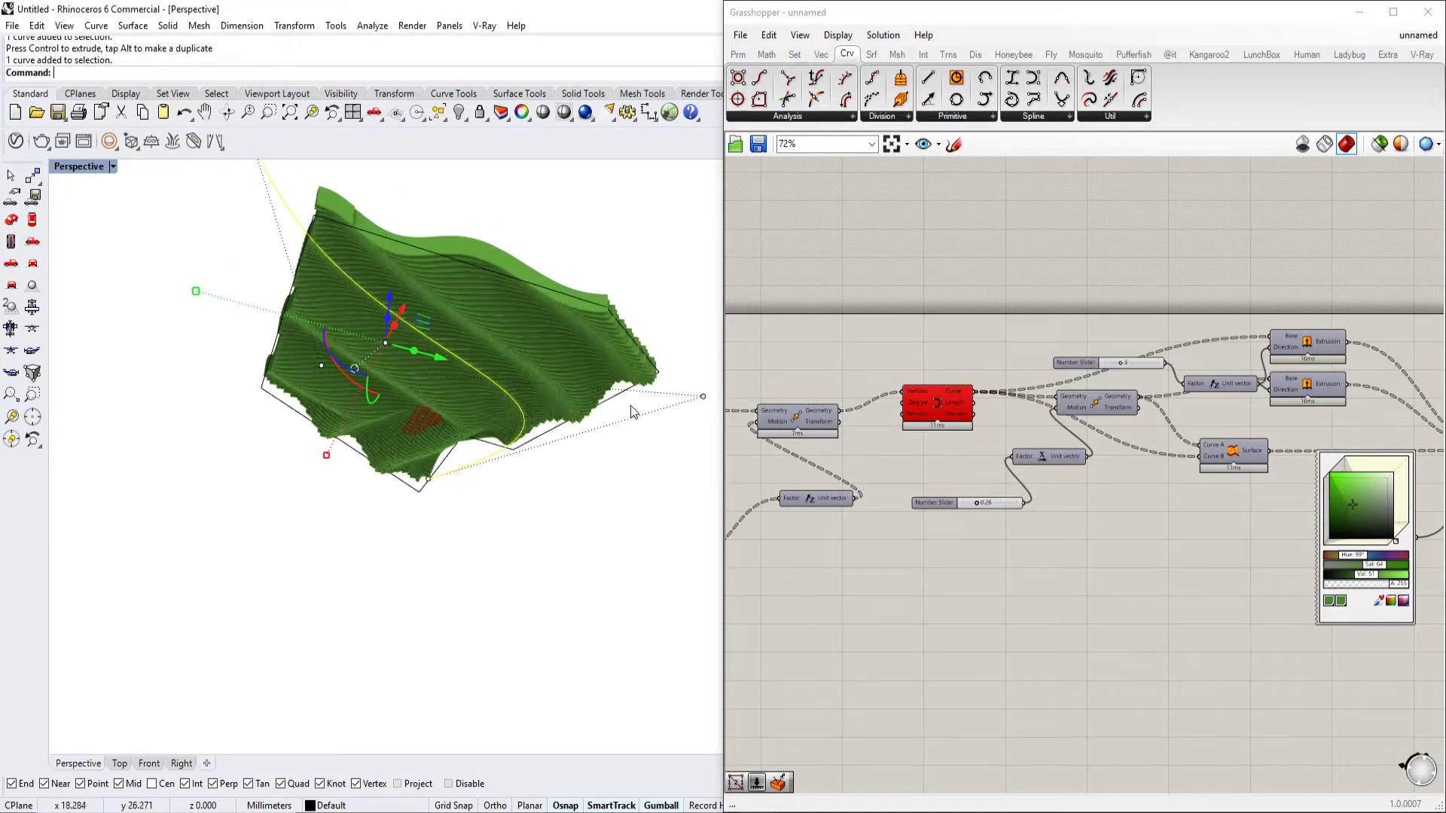
left_click(486, 440)
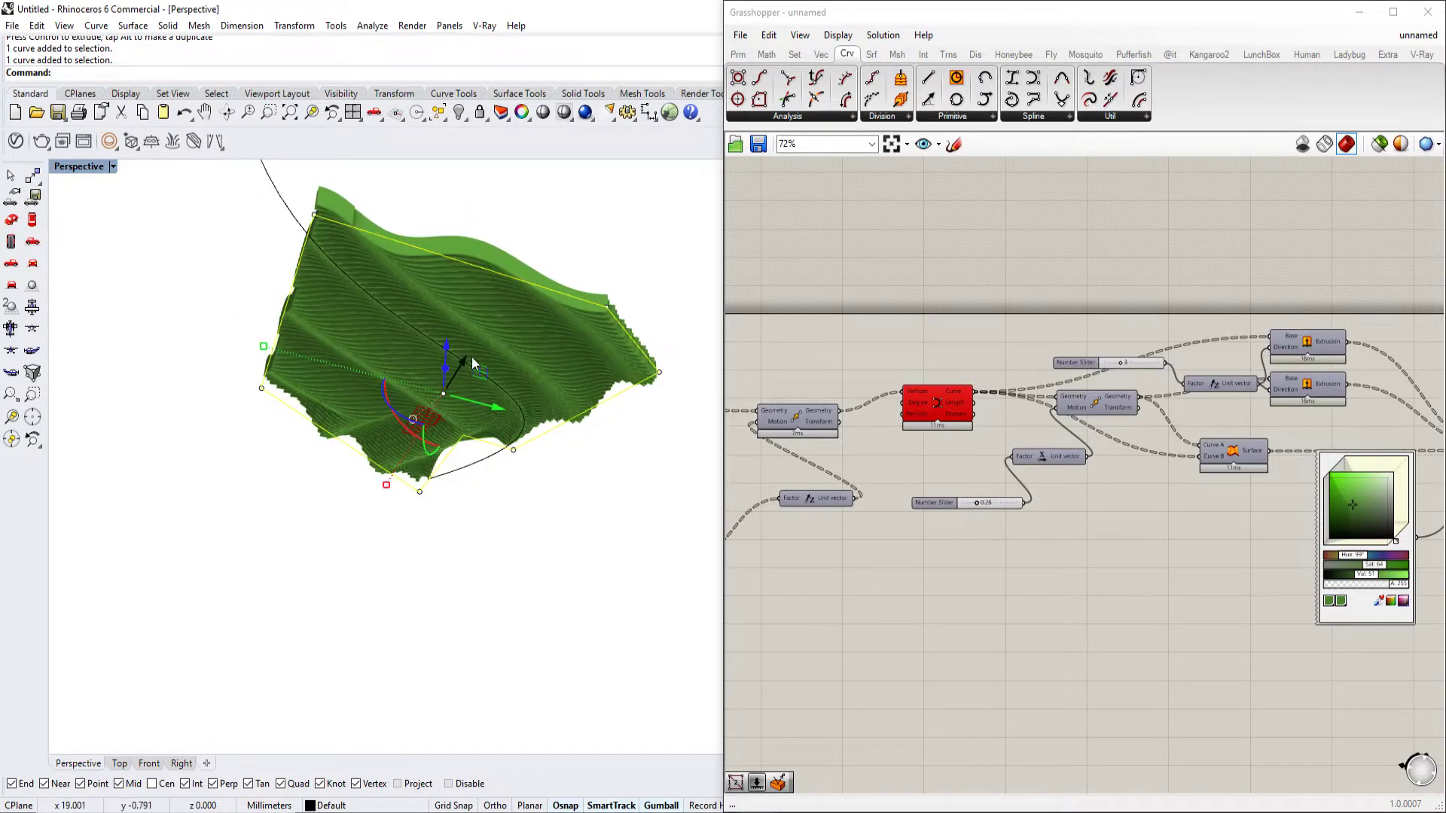
right_click_drag(471, 359, 446, 391)
Set the slider multiplying the curve distance to 0.40 and the neighbouring slider to 1.41, and inspect the wavy form from several sides
right_click_drag(1013, 505, 1141, 475)
right_click_drag(823, 544, 1020, 537)
right_click_drag(925, 547, 1175, 533)
scroll(927, 550, "up", 4)
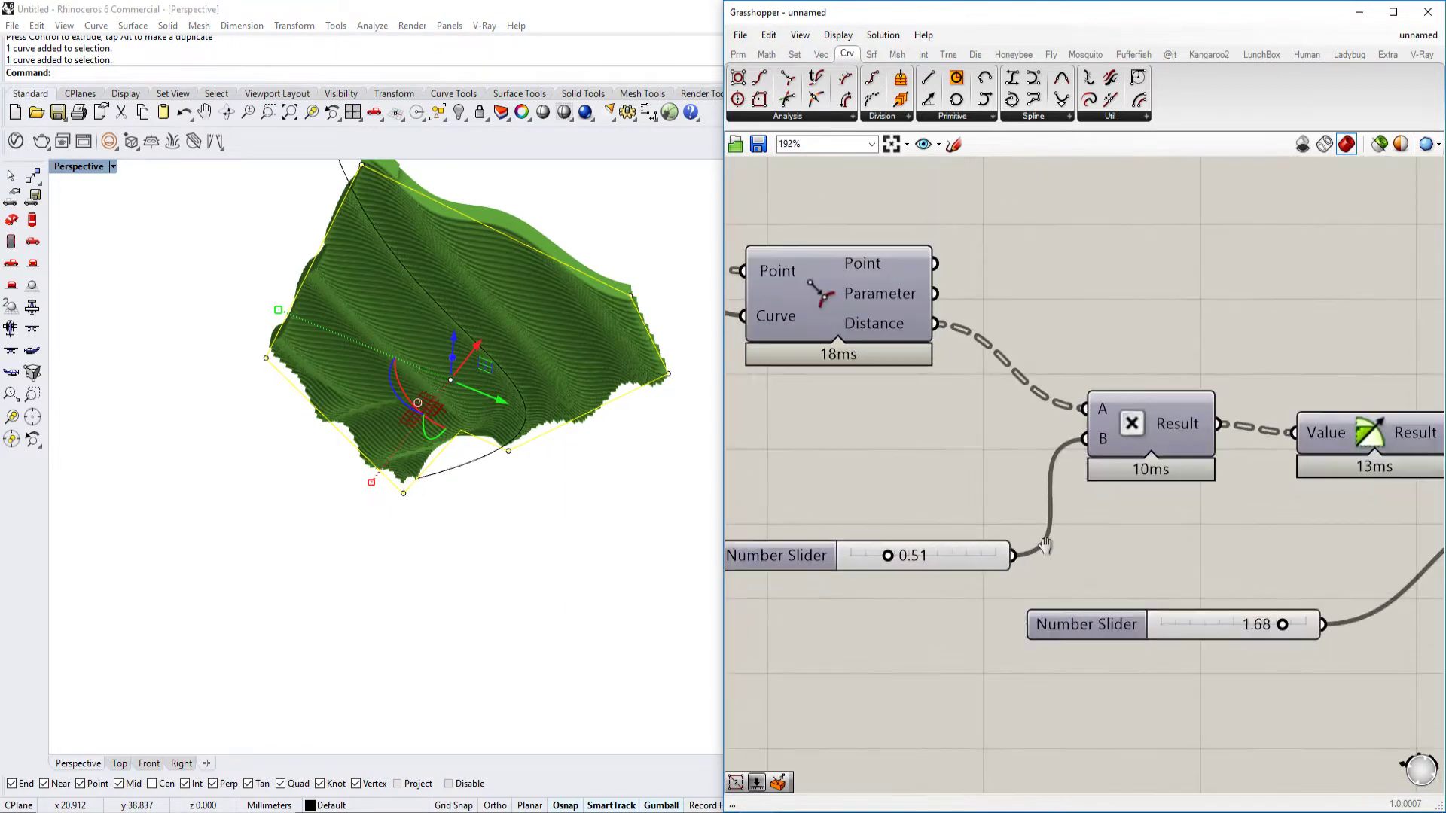
scroll(544, 484, "up", 4)
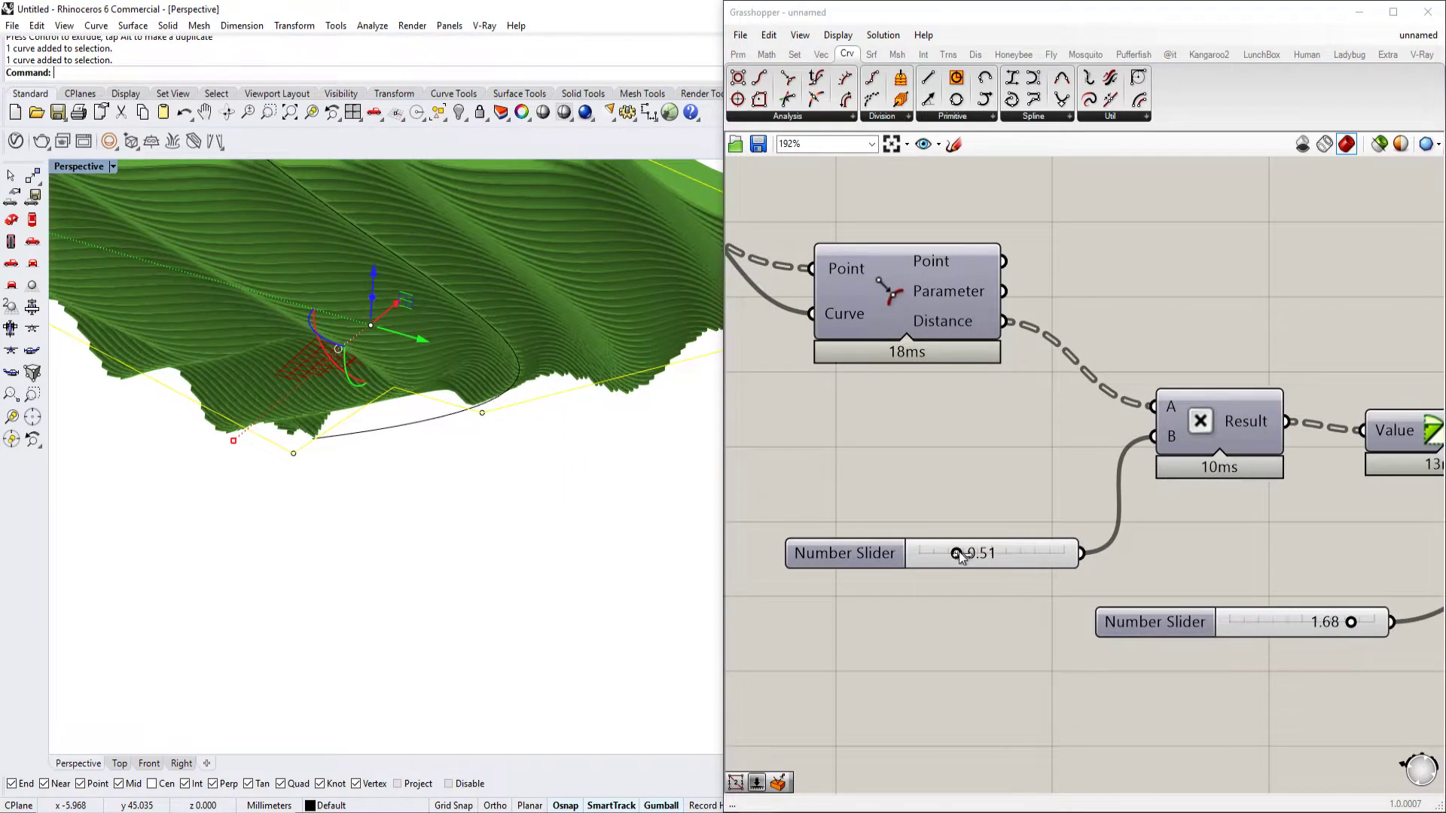
mouse_move(956, 553)
left_mouse_down()
mouse_move(1014, 554)
mouse_move(953, 555)
left_mouse_up()
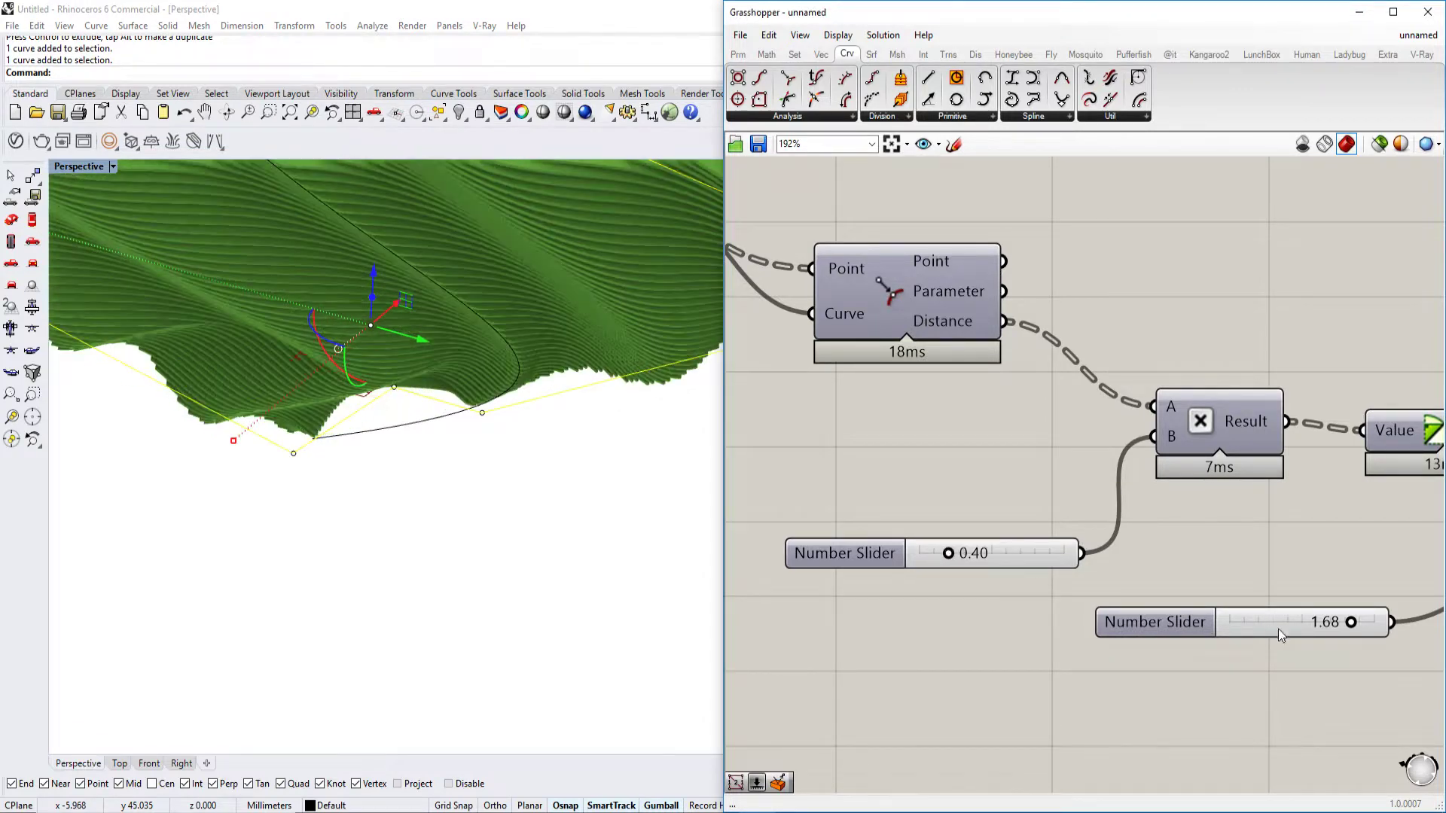
mouse_move(1350, 622)
left_mouse_down()
mouse_move(1389, 625)
mouse_move(1265, 622)
mouse_move(1331, 625)
left_mouse_up()
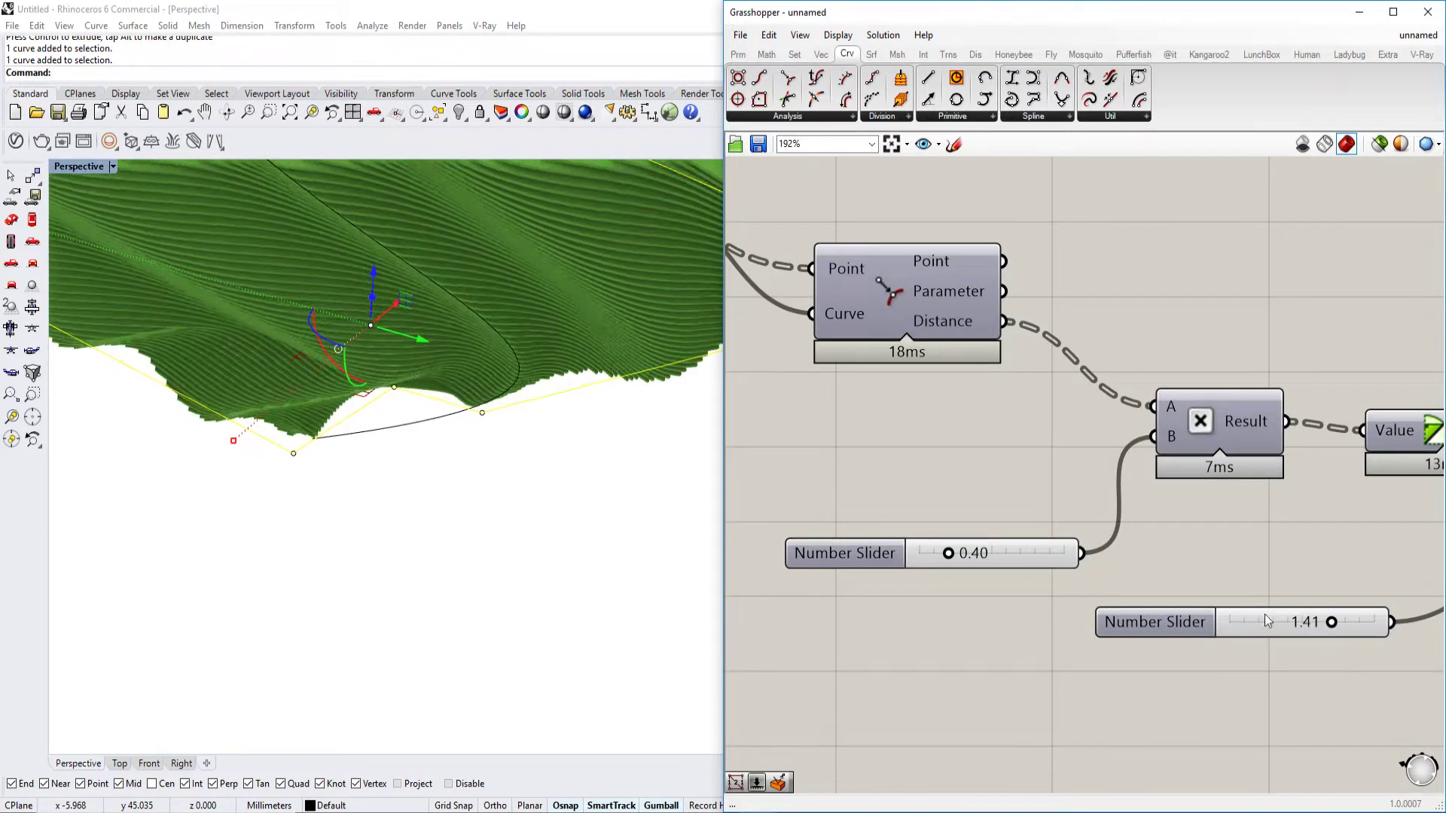
right_click_drag(500, 502, 539, 572)
scroll(512, 490, "down", 5)
scroll(504, 482, "up", 5)
right_click_drag(504, 467, 475, 498)
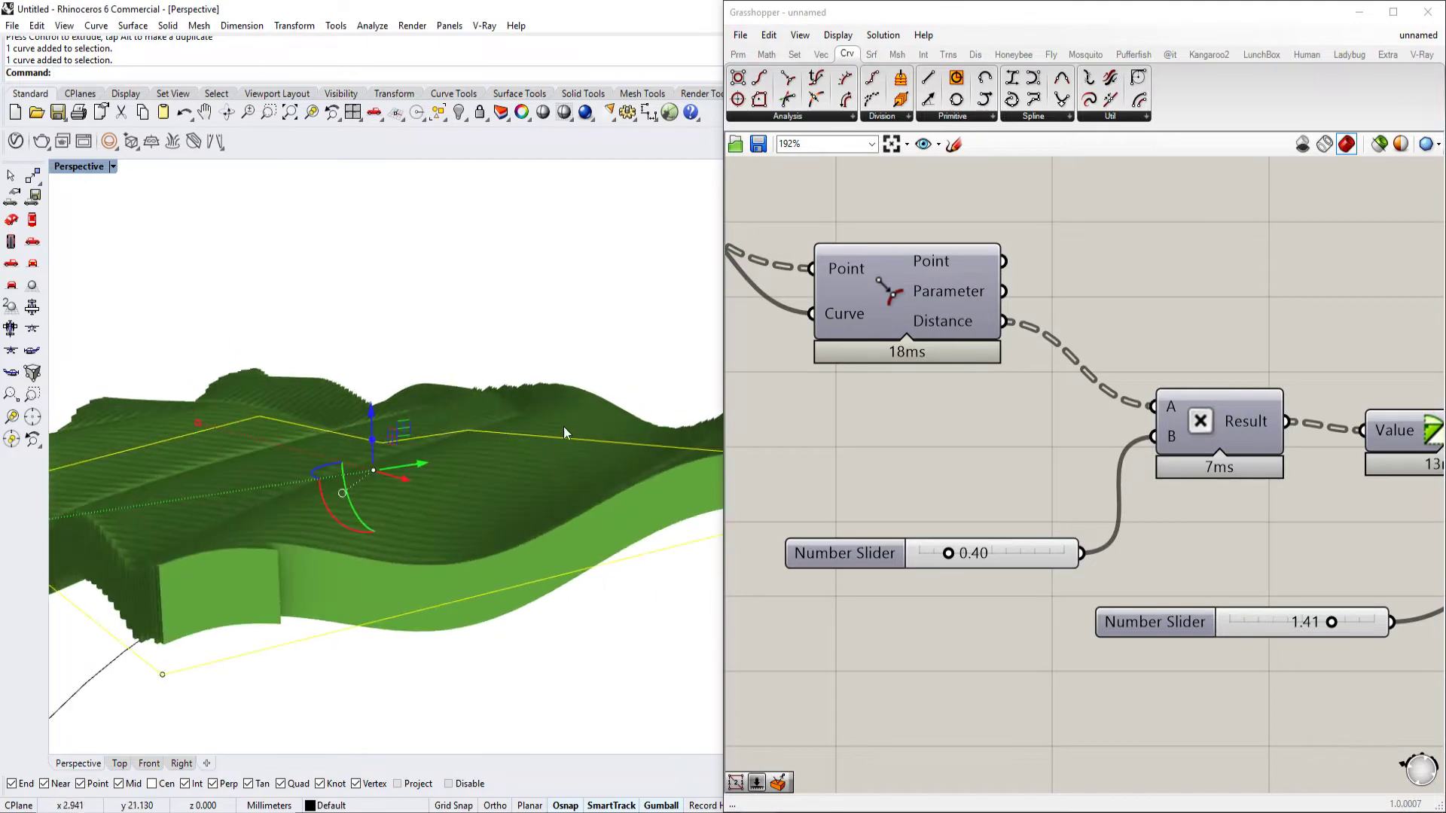
right_click_drag(555, 429, 342, 477)
scroll(341, 478, "down", 3)
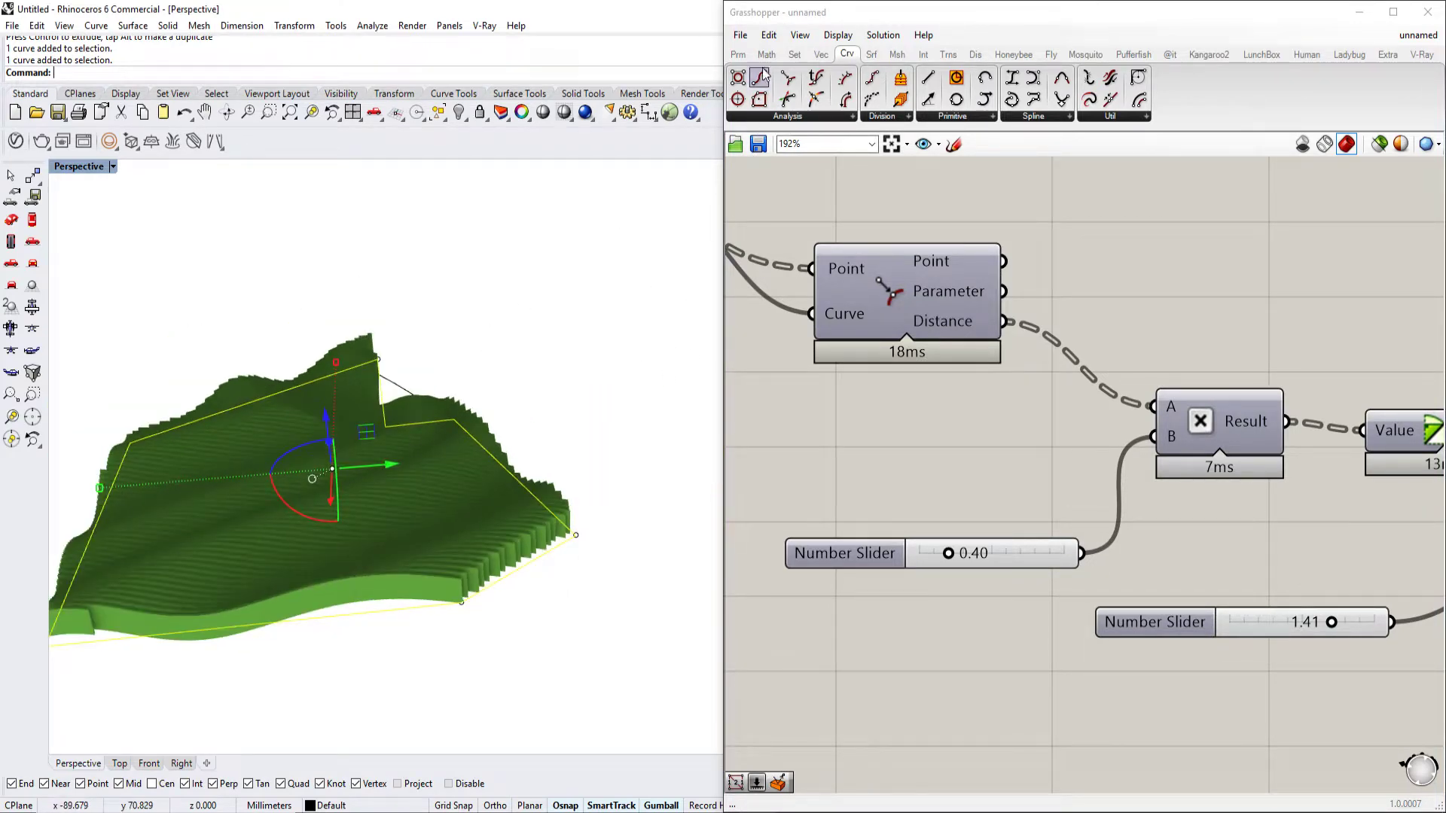
Start a new blank Grasshopper document and leave all existing Rhino curves deselected
left_click(740, 34)
left_click(757, 48)
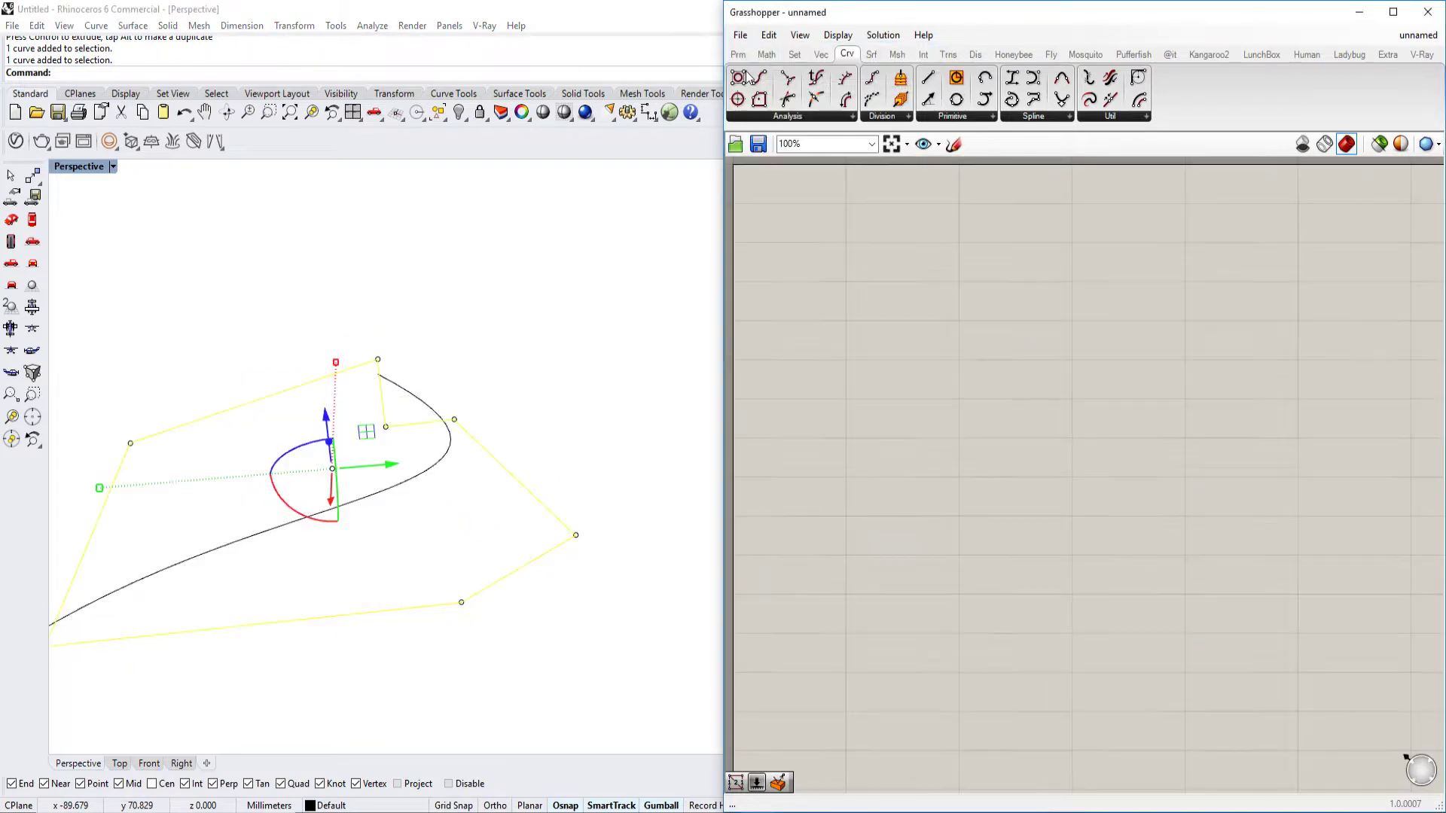
left_click(544, 289)
right_click_drag(404, 407, 466, 491)
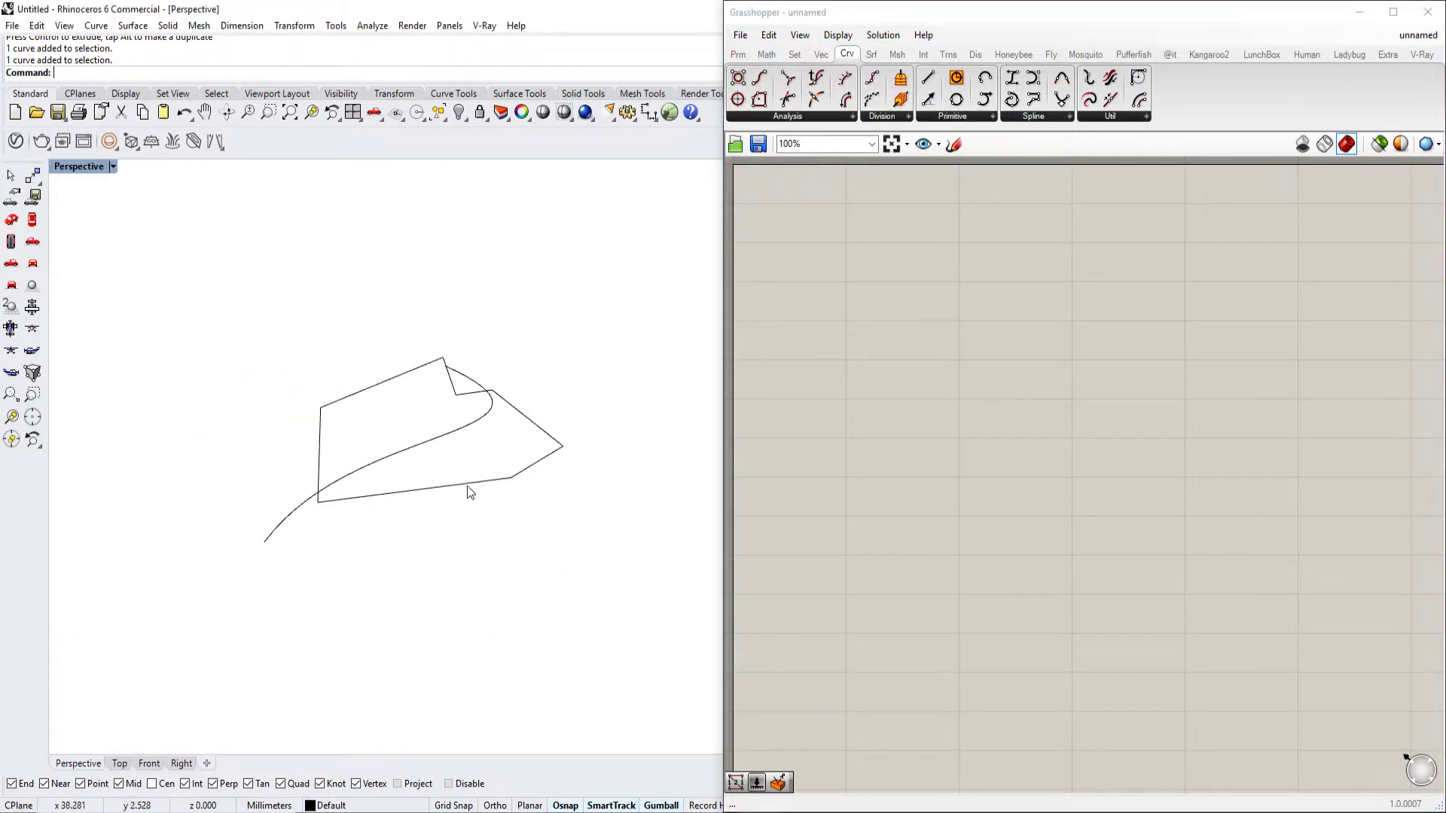
left_click(455, 434)
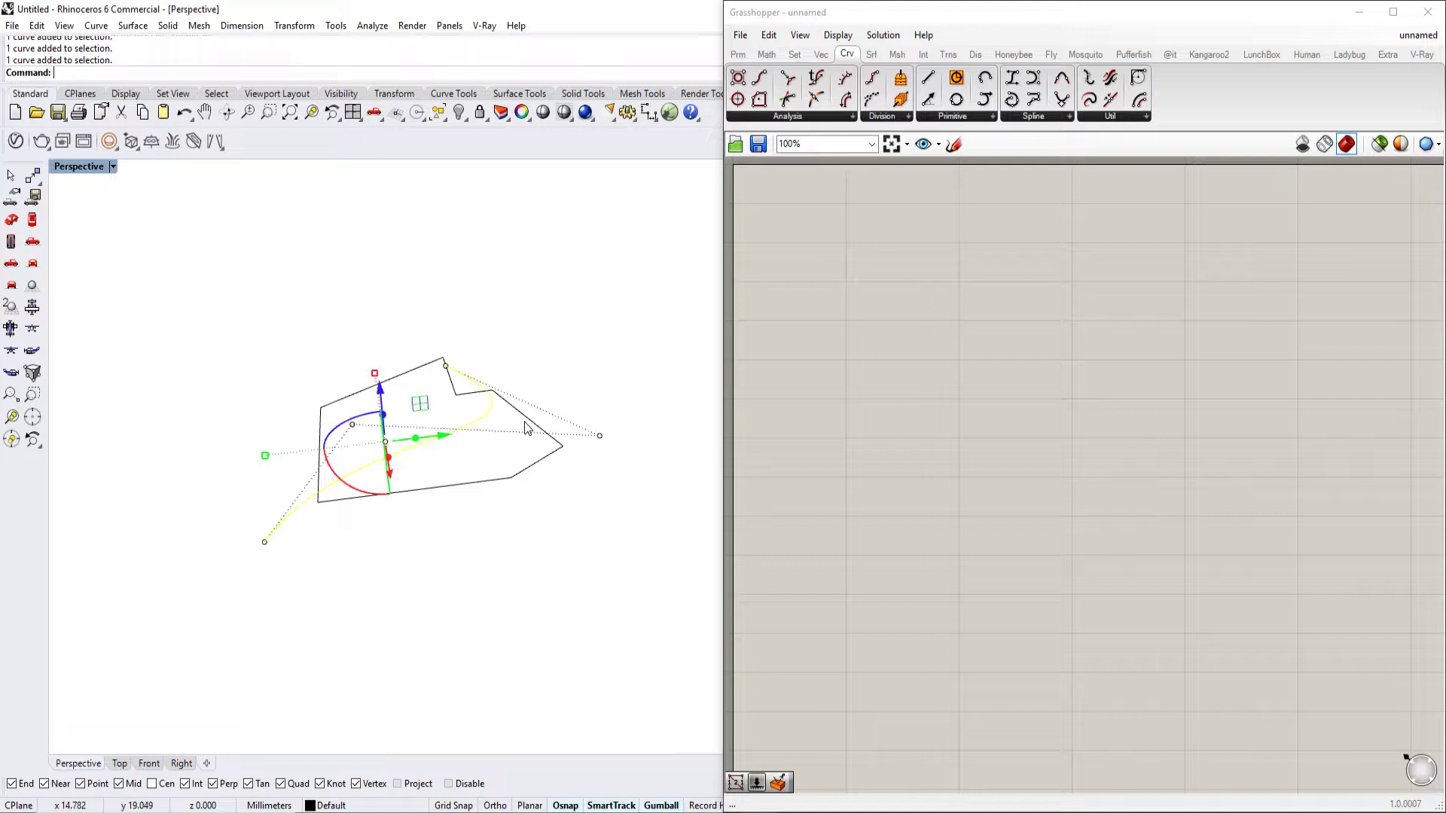
left_click(591, 400)
Draw a closed, irregular seven-point polyline in the empty area beside the existing curves in the Perspective view
type("Polyline")
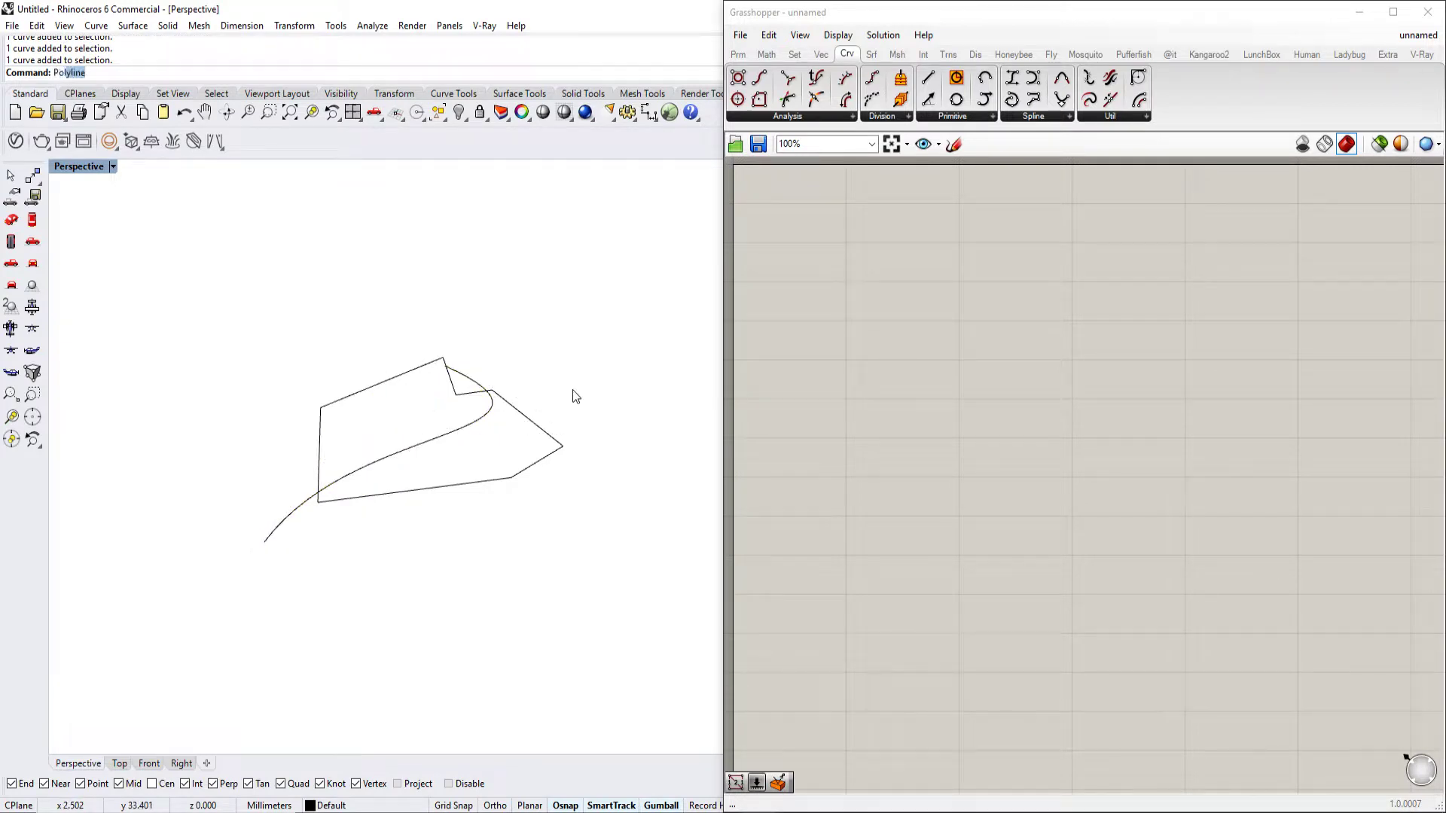
key("Return")
scroll(476, 388, "down", 2)
right_click_drag(463, 395, 577, 330, "shift")
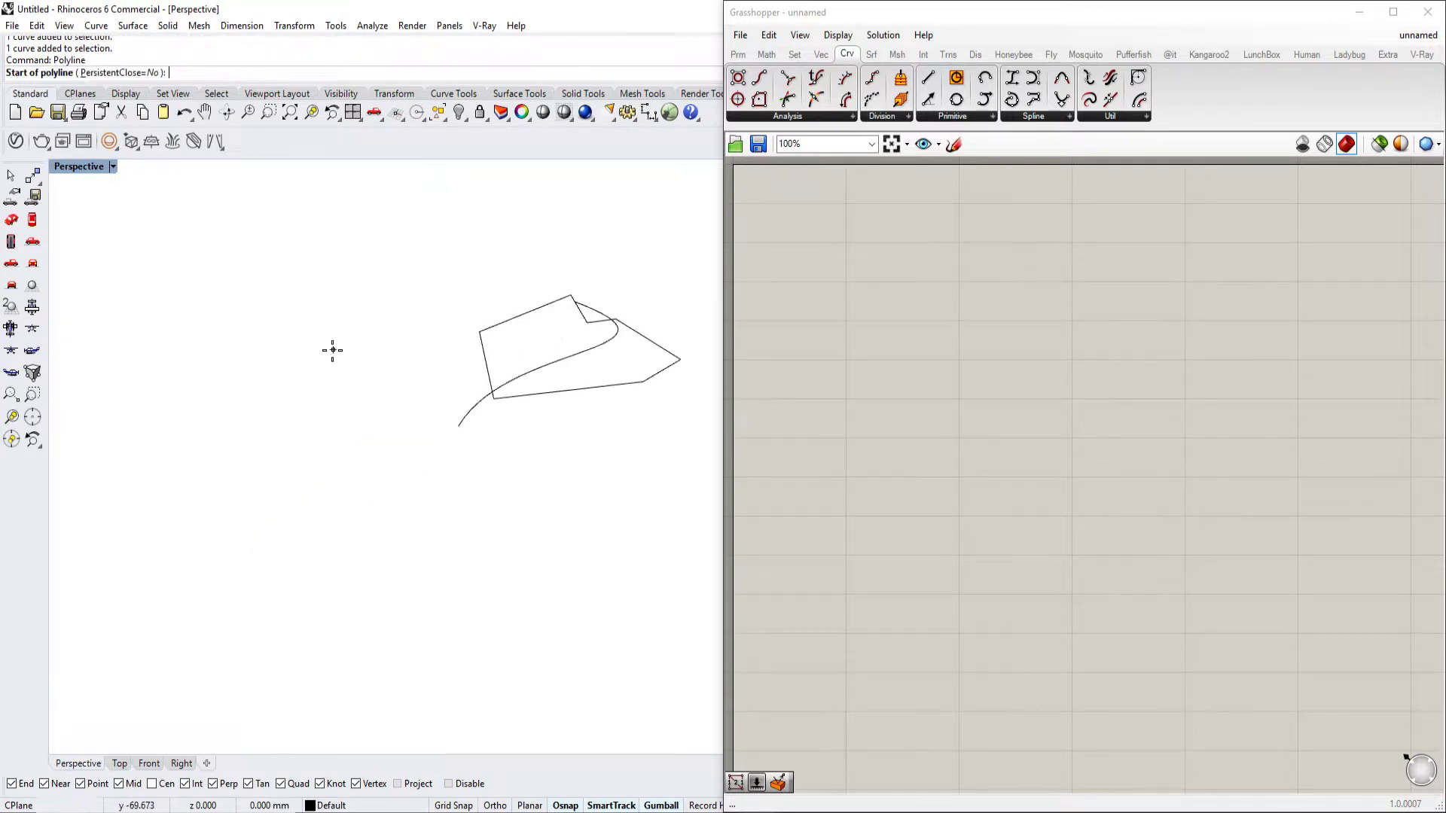
left_click(332, 350)
left_click(408, 377)
left_click(510, 534)
left_click(218, 519)
left_click(292, 467)
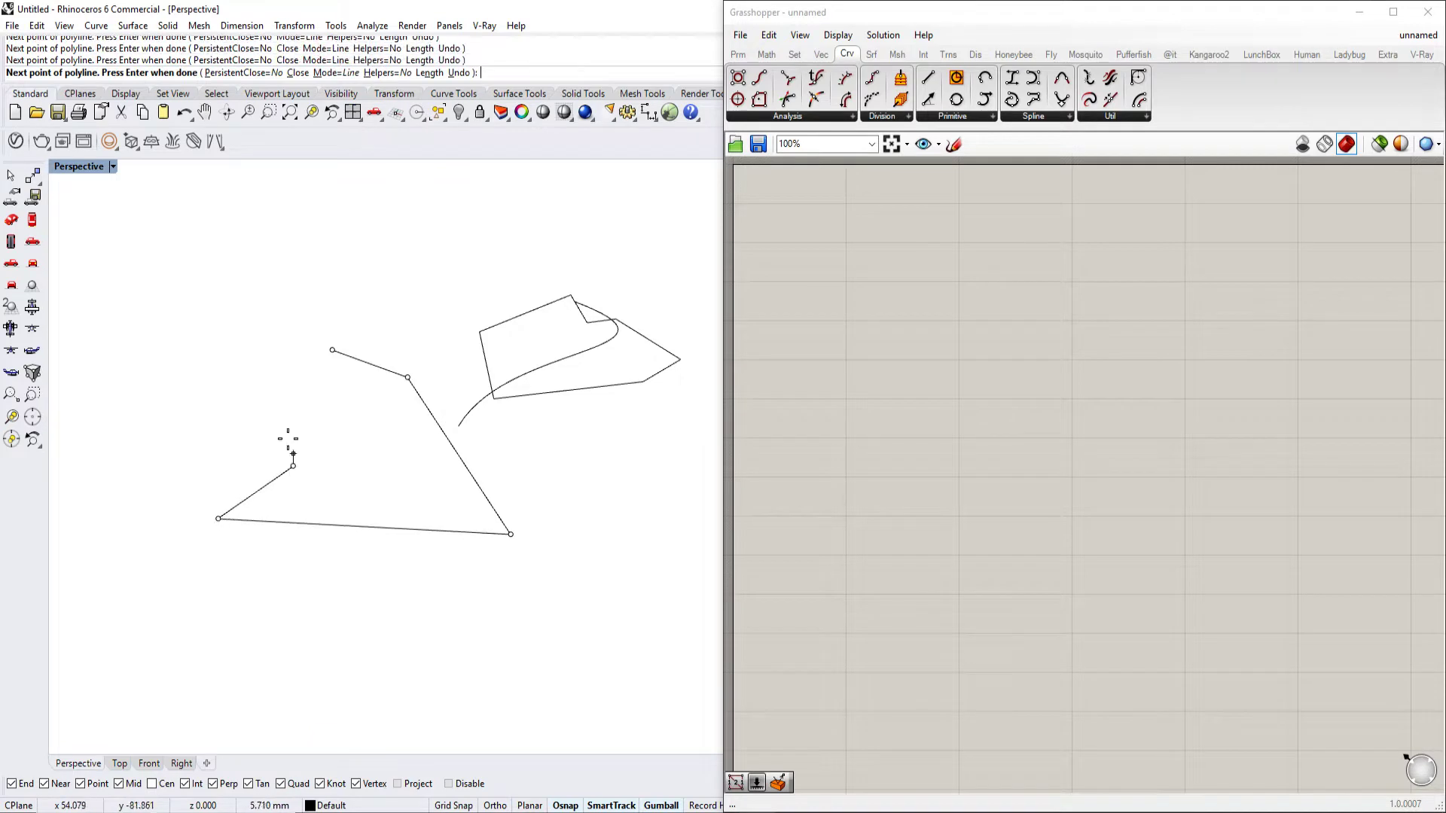
left_click(165, 355)
left_click(292, 312)
type("c")
key("Return")
left_click(335, 361)
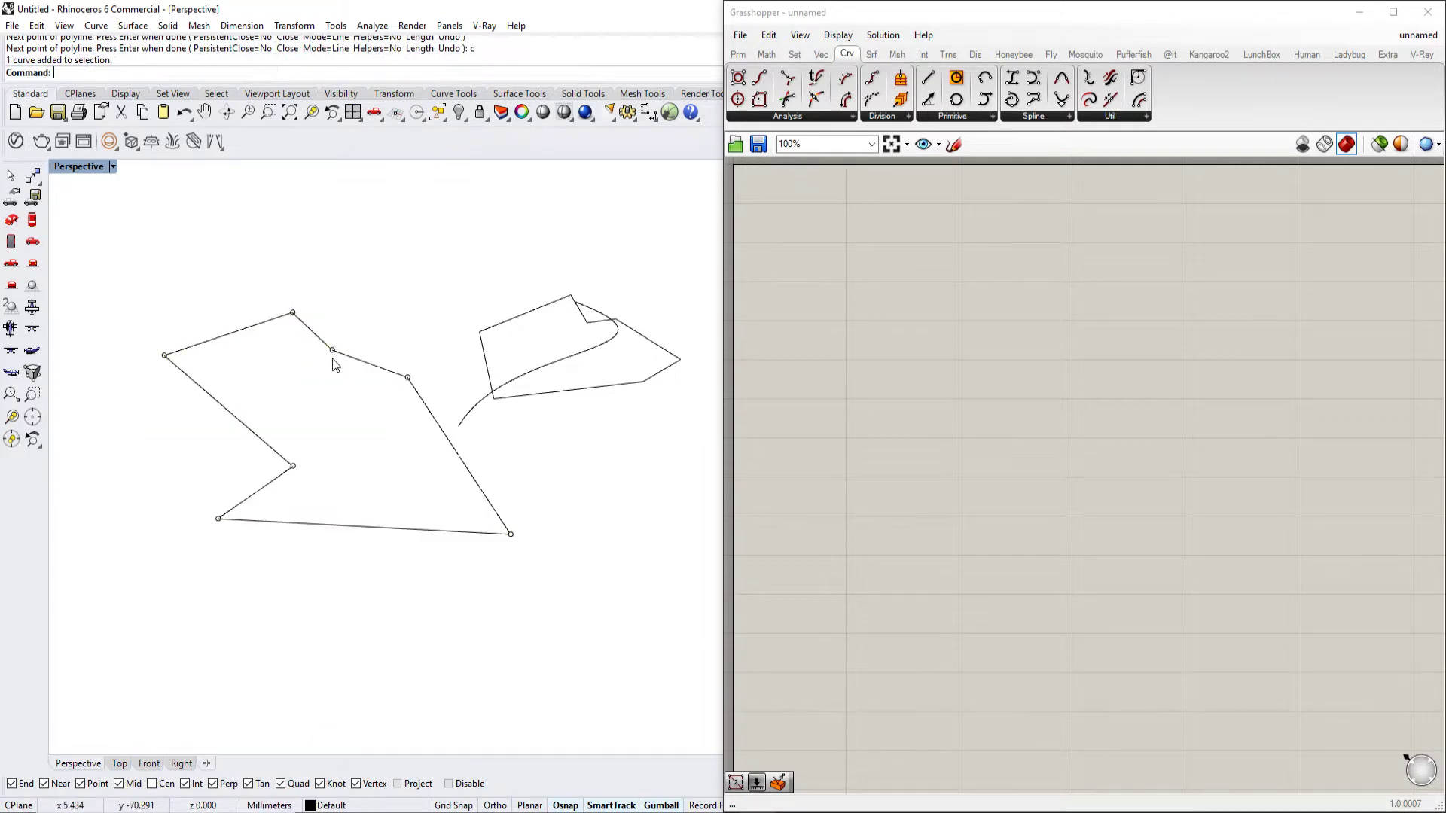
Draw an open degree-3 control-point curve with four points, running diagonally across the new polyline
right_click_drag(335, 360, 389, 410)
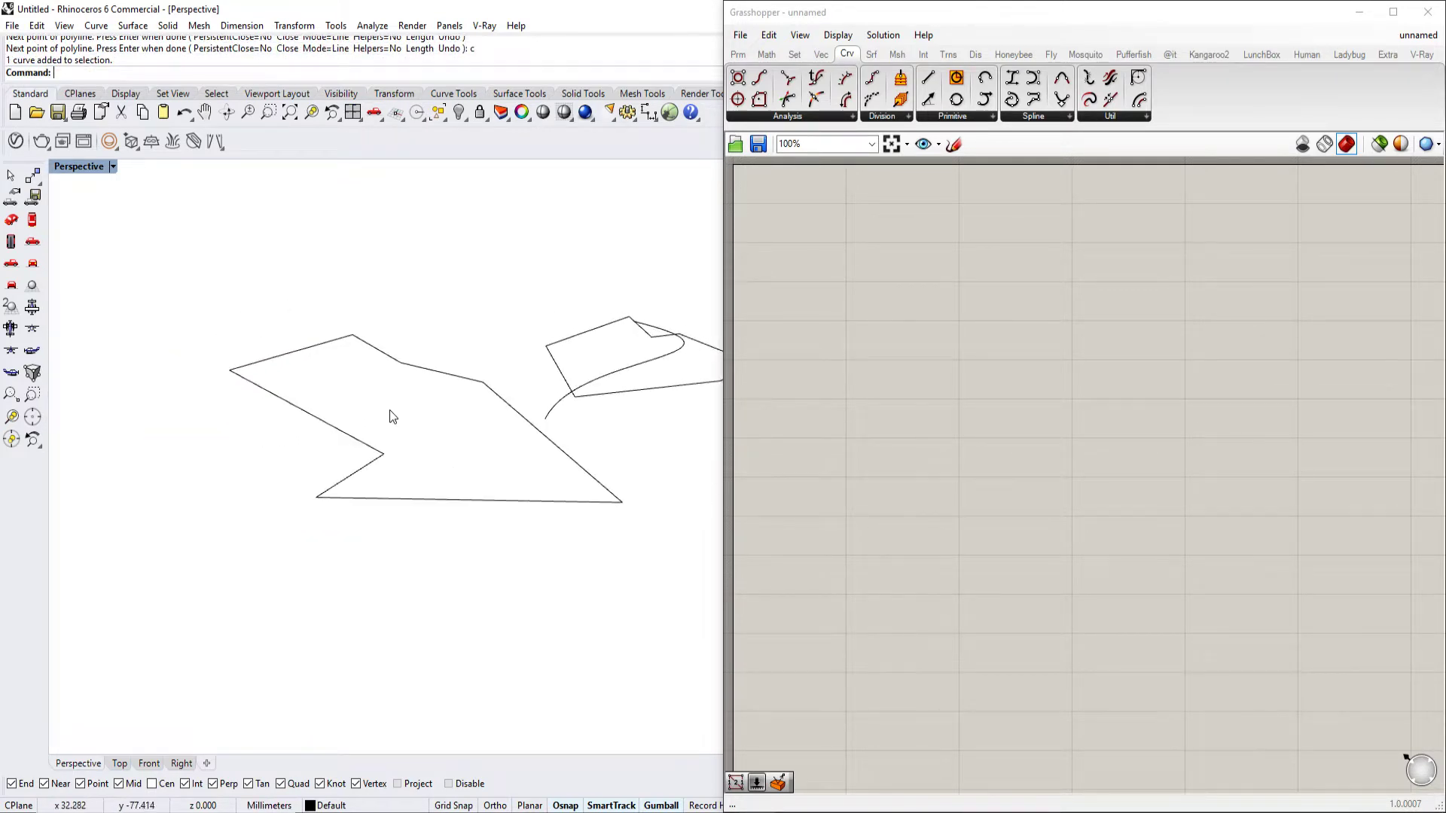
scroll(412, 426, "up", 3)
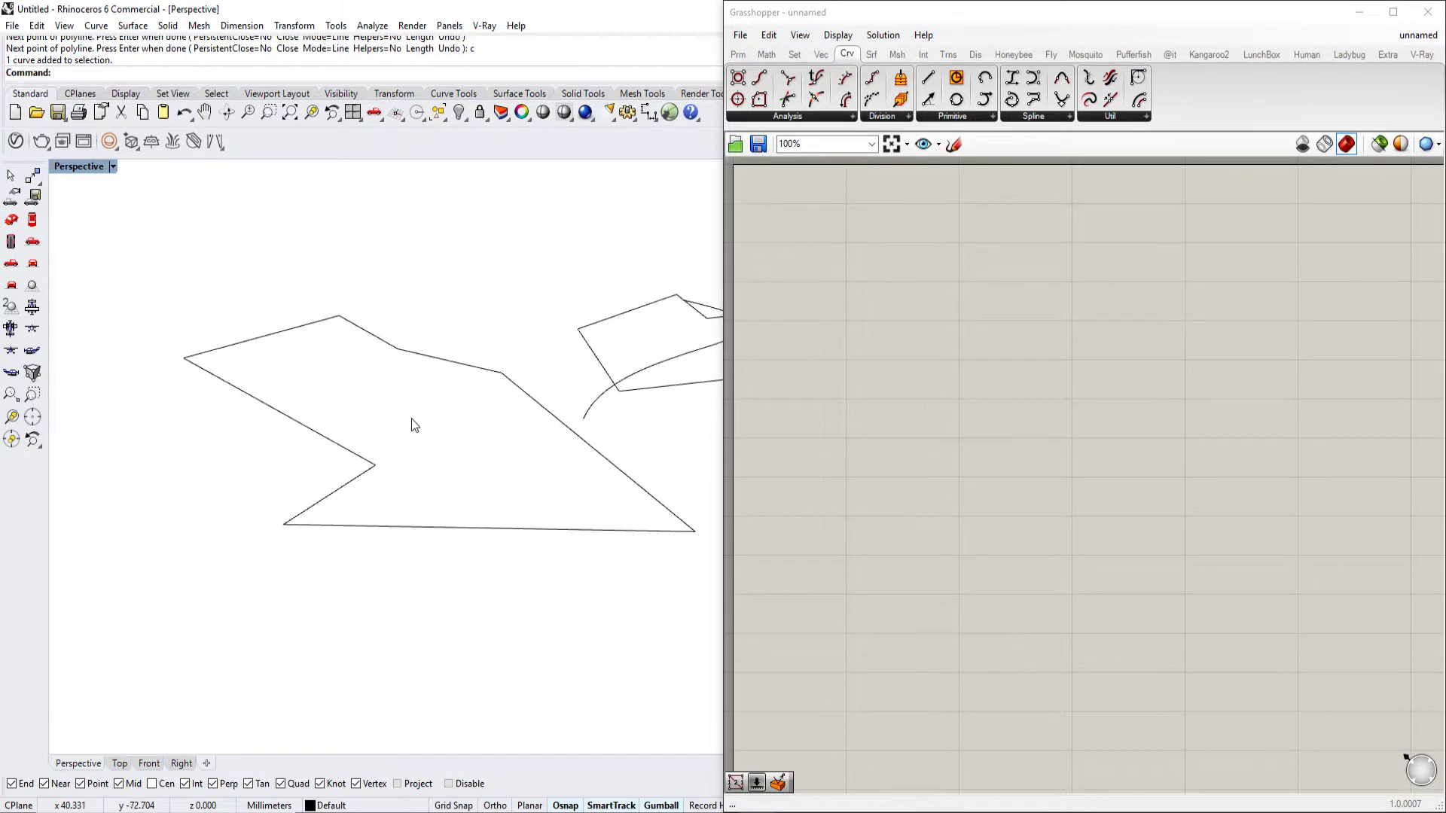
type("Curve")
key("Return")
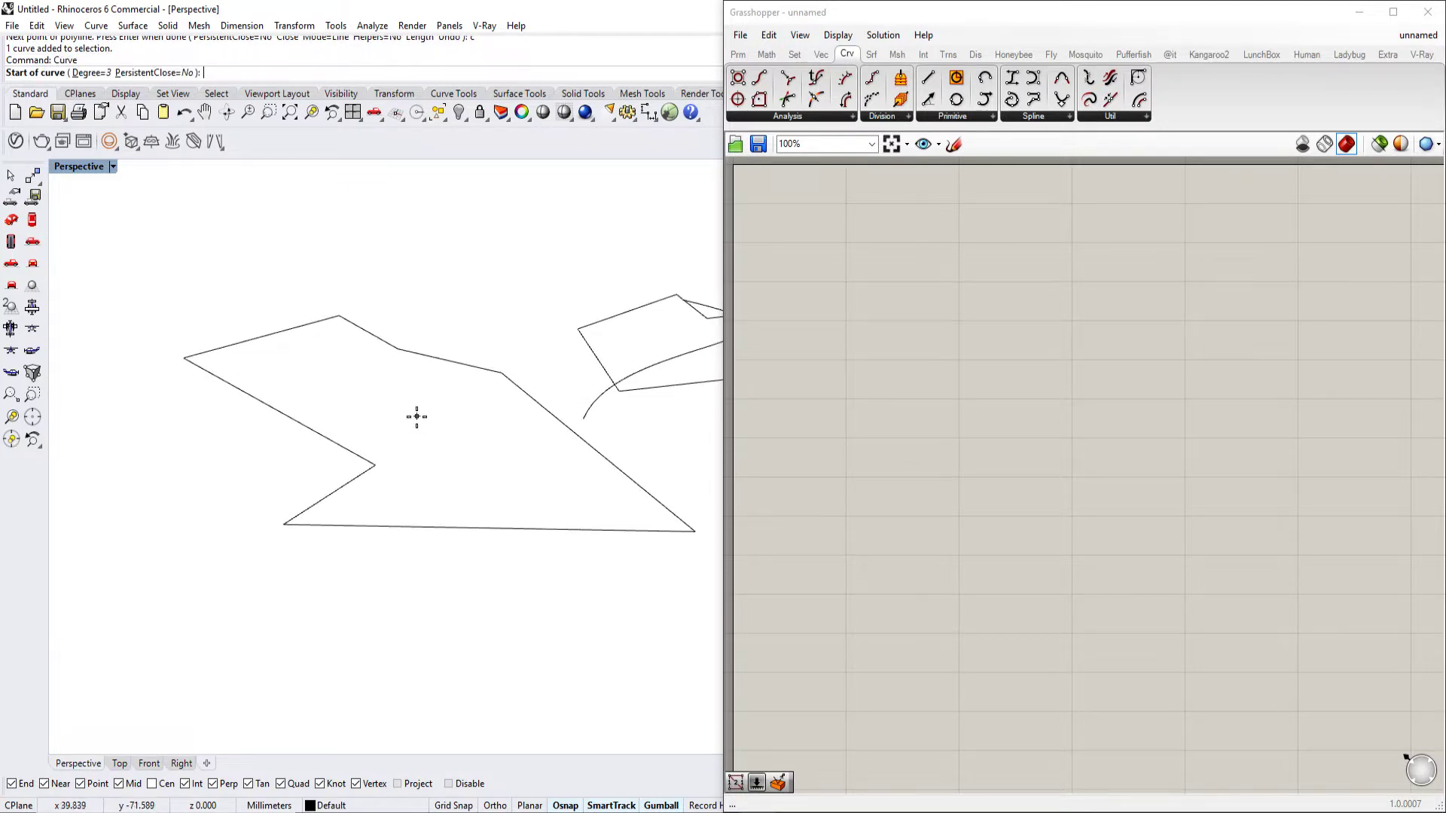
left_click(509, 299)
left_click(354, 371)
left_click(257, 465)
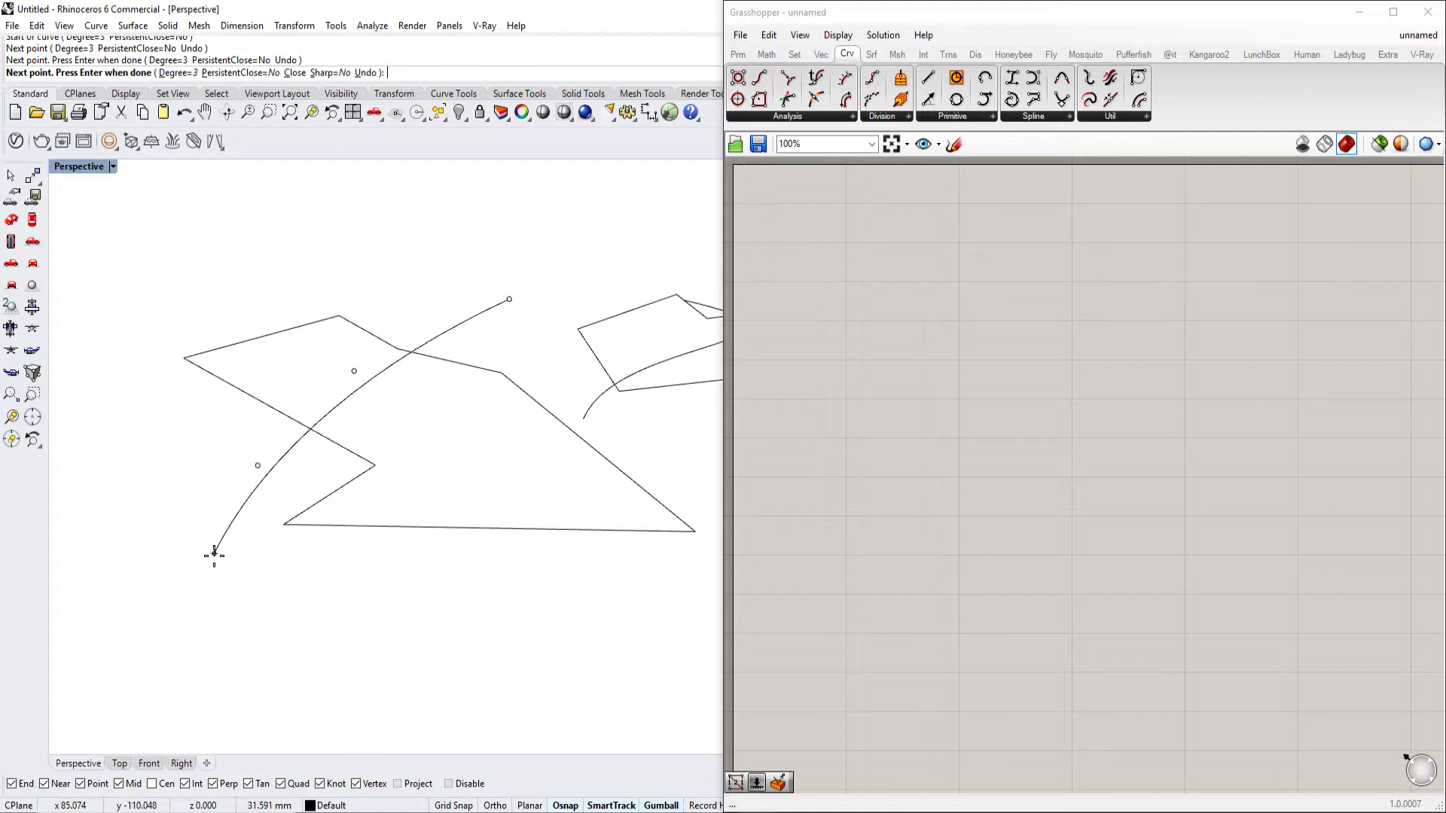
left_click(214, 555)
key("Return")
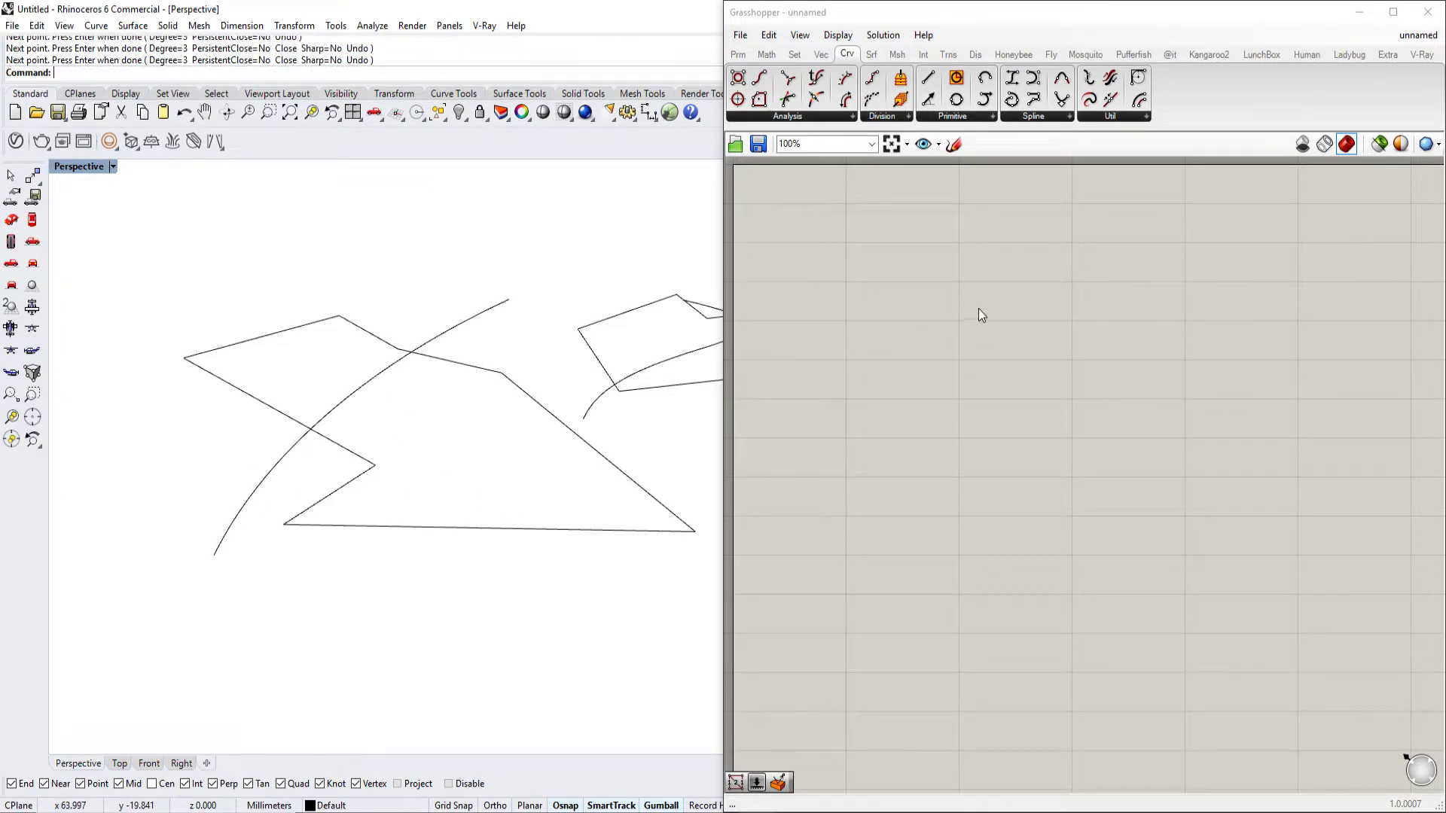
Add a Geometry parameter to the empty canvas and reference the new closed seven-point polyline in it
double_click(871, 355)
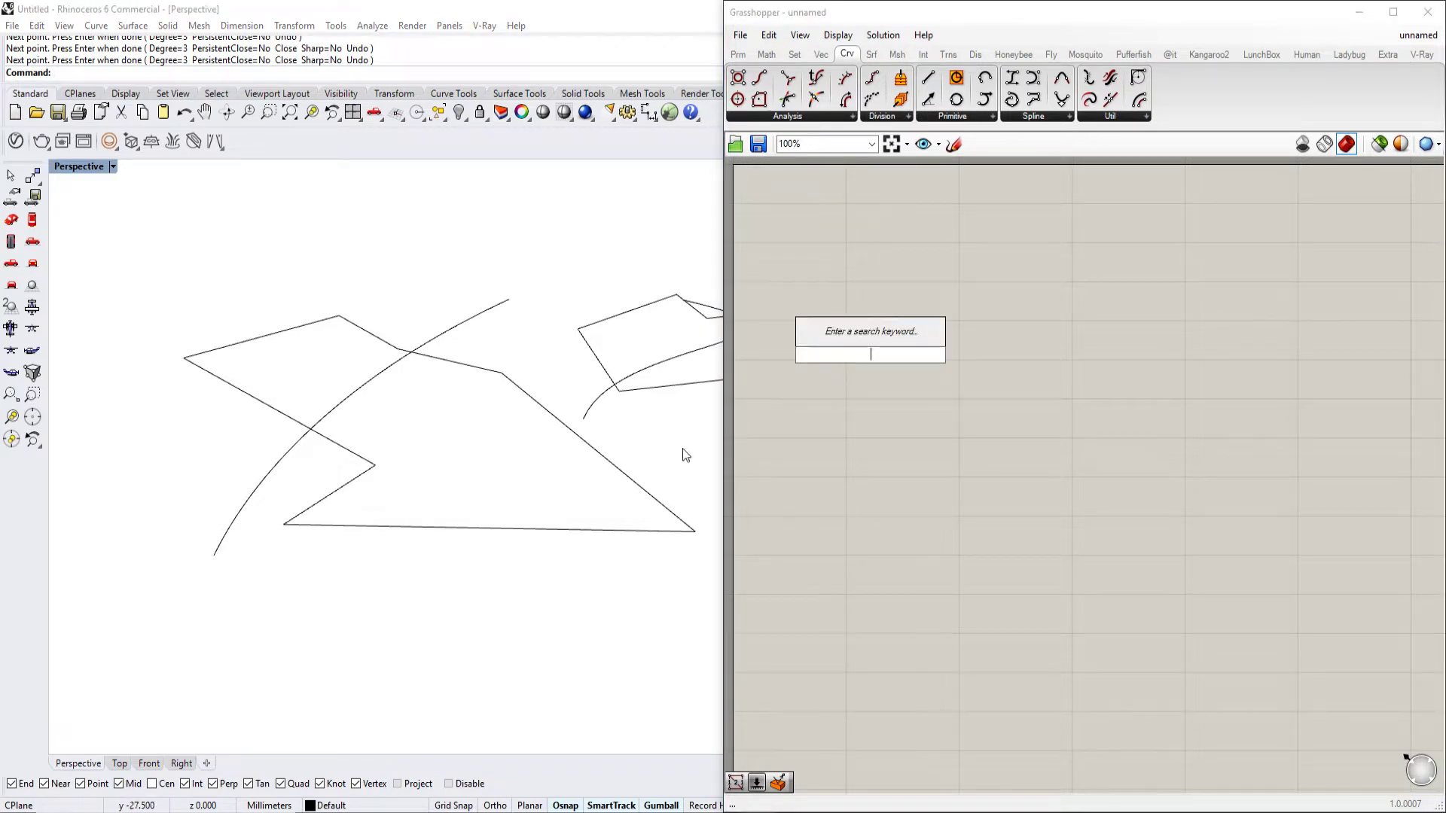
left_click(911, 314)
double_click(873, 300)
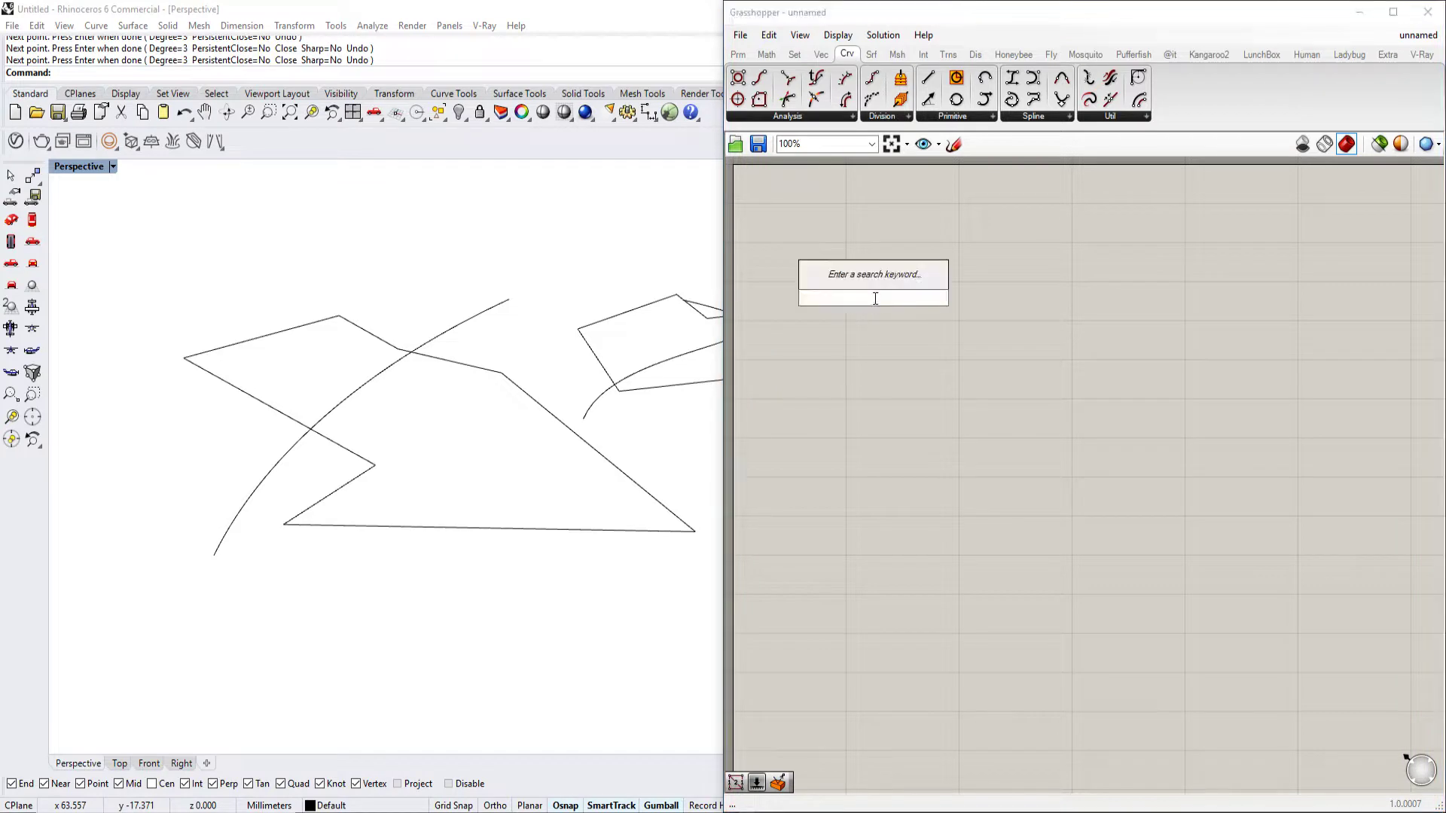
type("geom")
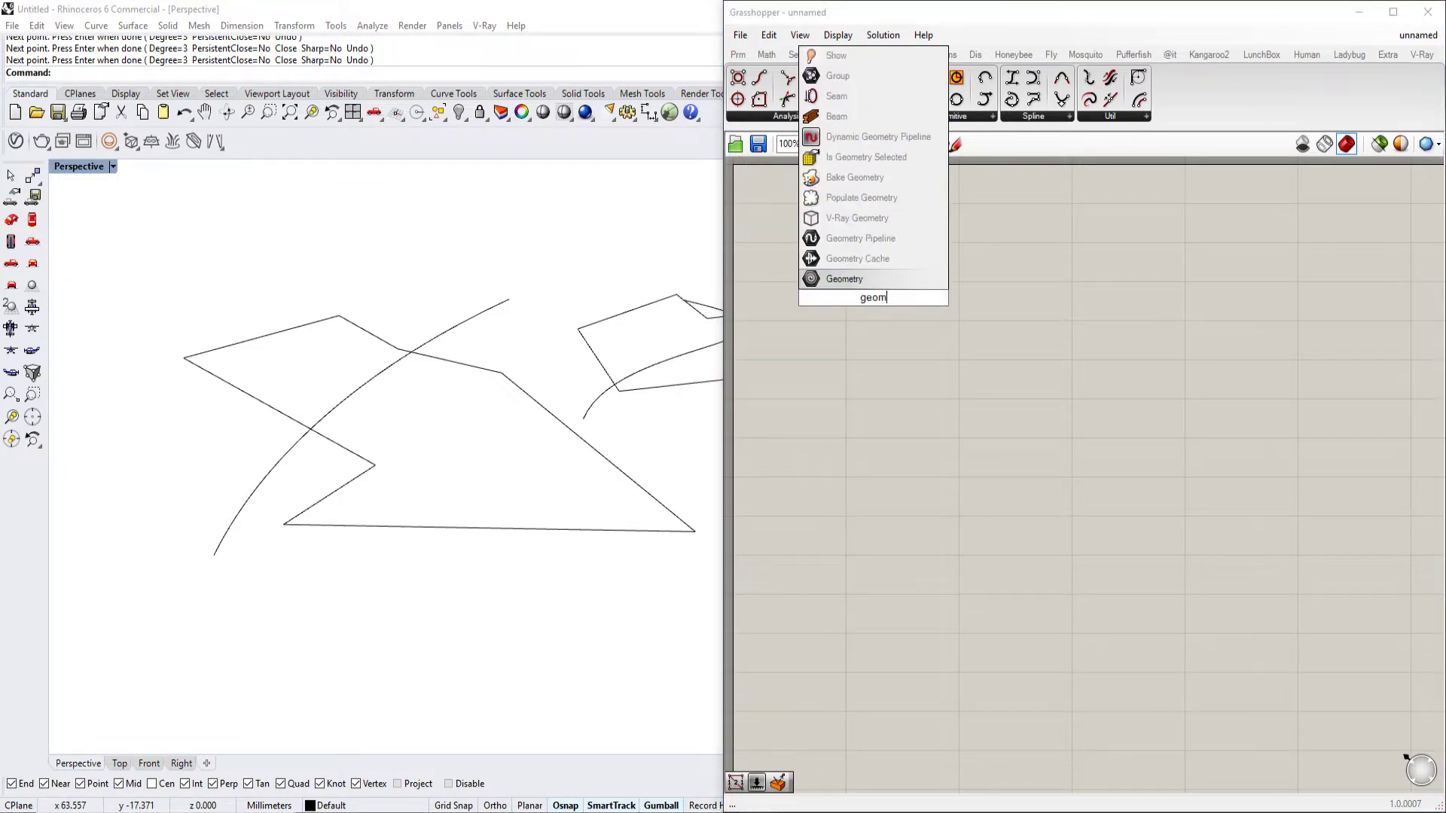
key("Return")
right_click(873, 298)
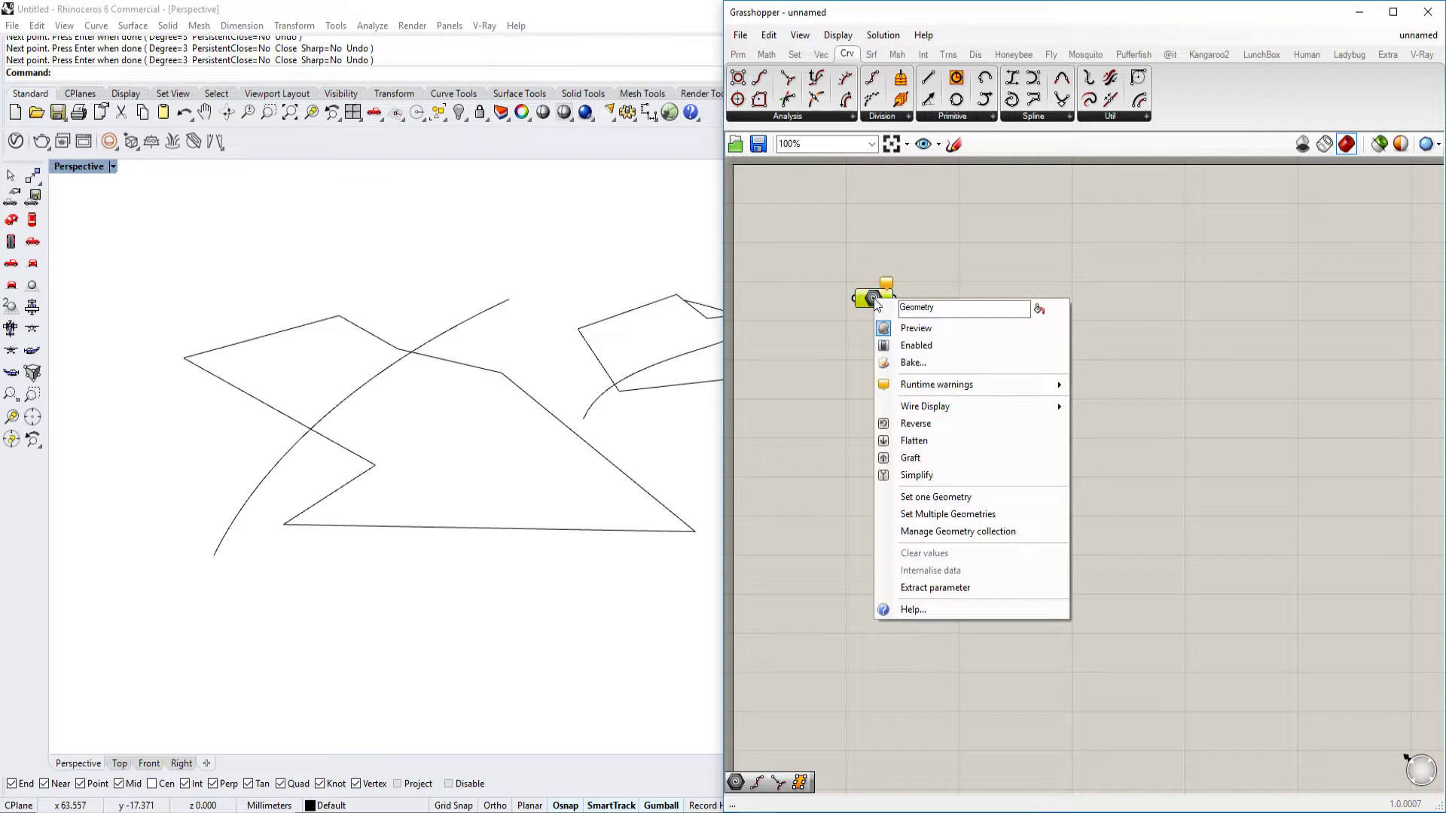
left_click(936, 497)
left_click(512, 384)
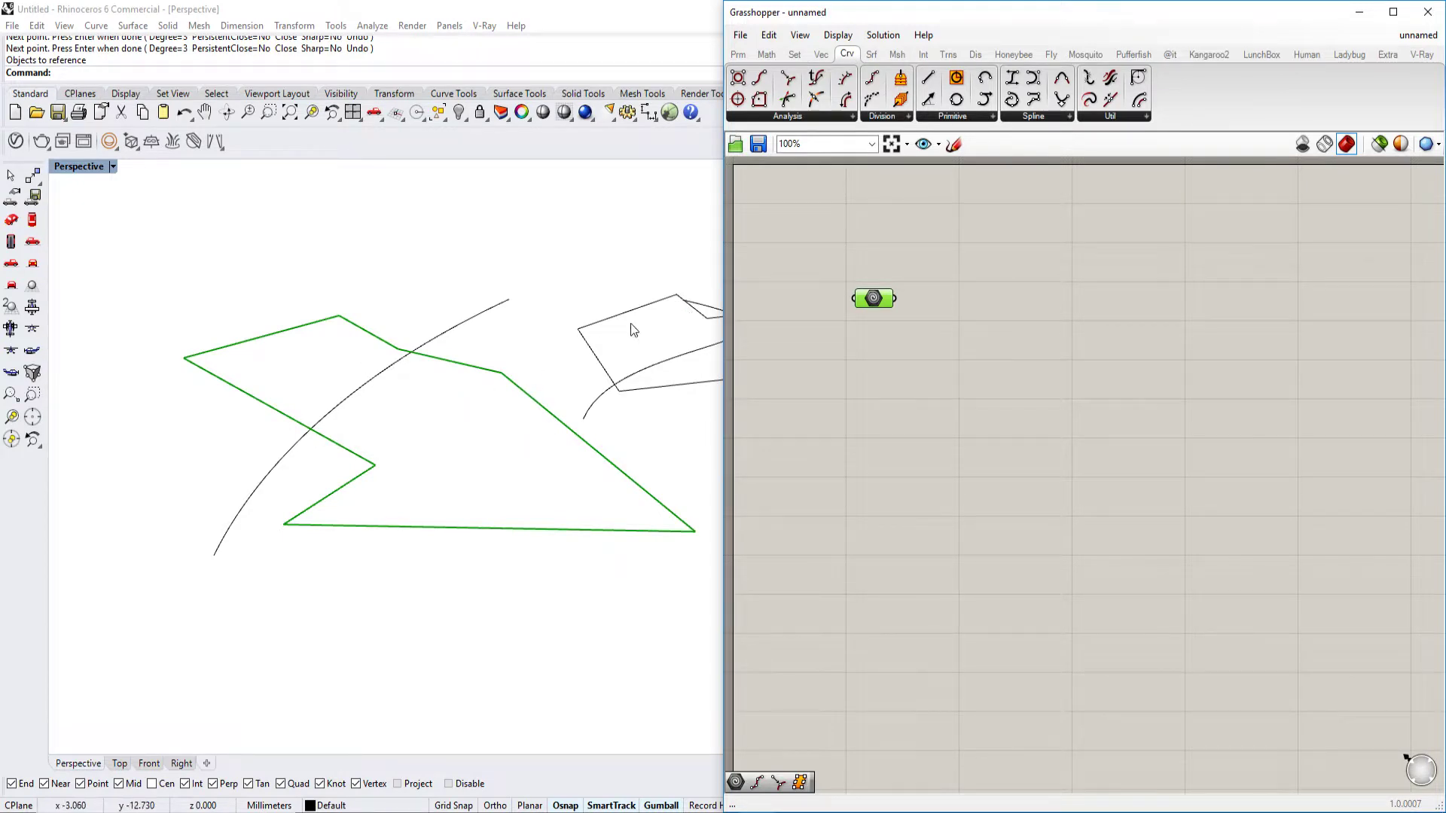
right_click_drag(530, 367, 507, 417)
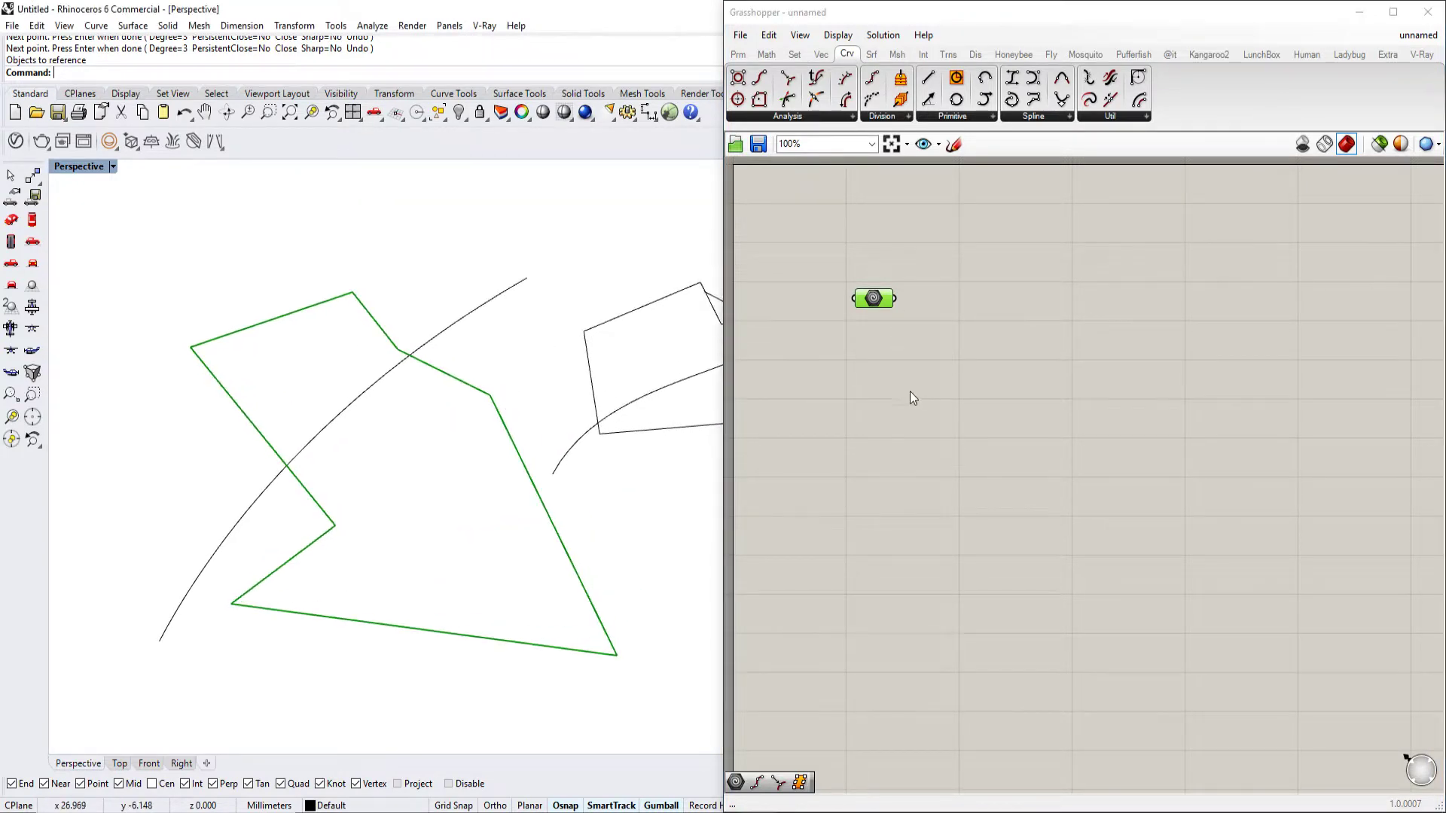
Add a second Geometry parameter below the first, reference the open curve crossing the polyline, and check which curve each parameter holds
right_click_drag(900, 384, 915, 325)
double_click(912, 359)
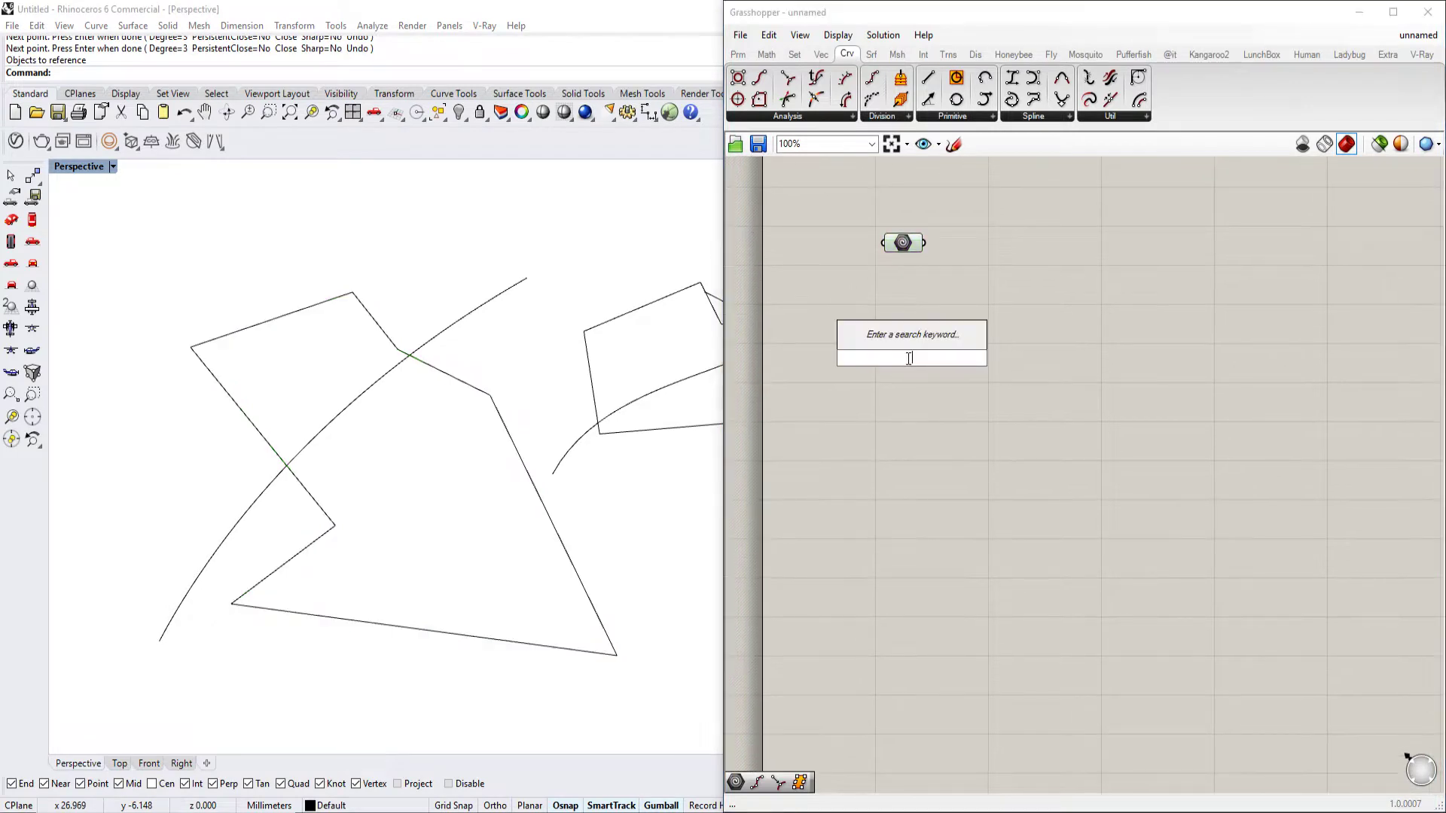
type("geo")
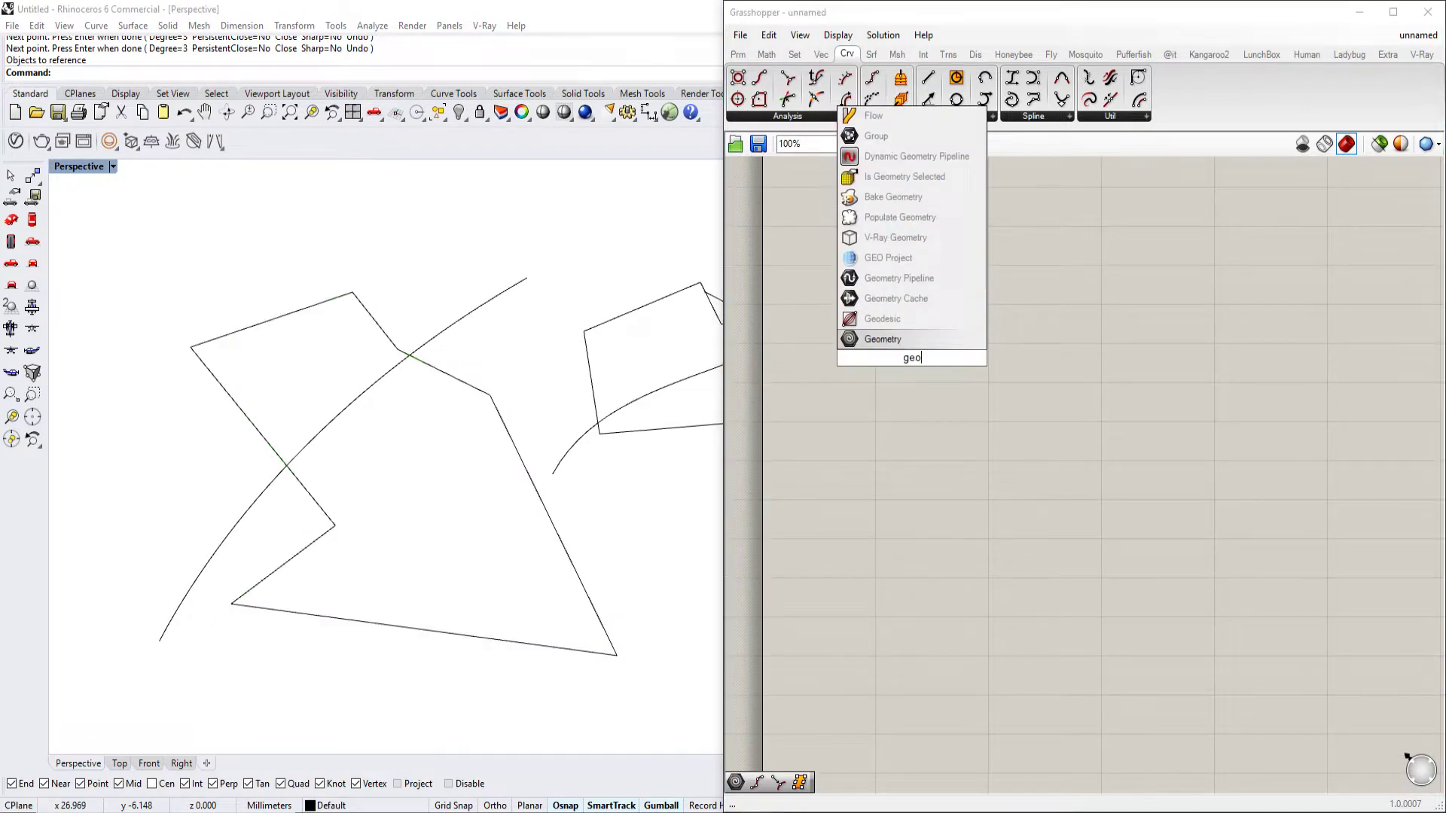
key("Return")
right_click(911, 357)
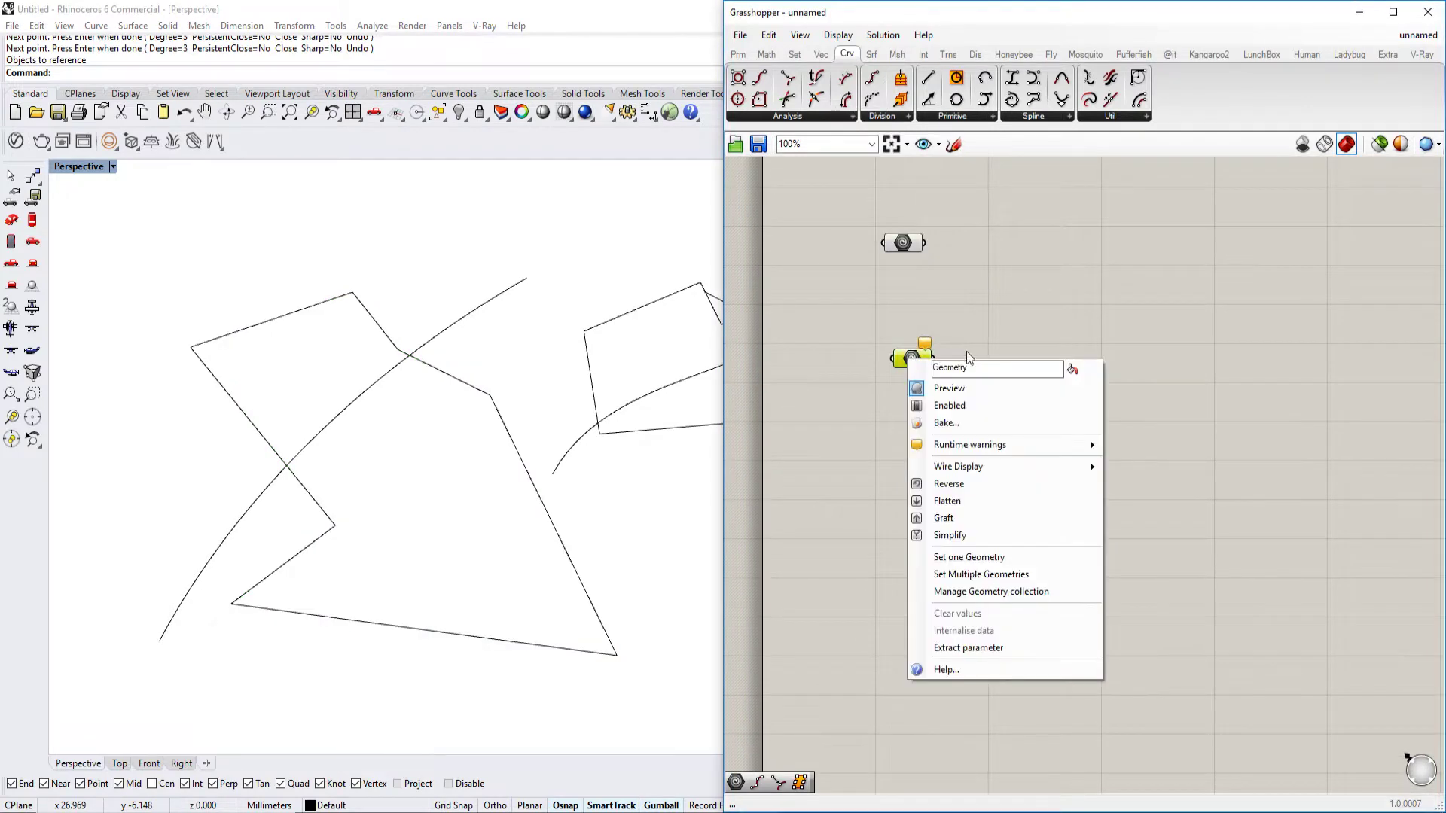
left_click(1043, 565)
left_click(484, 311)
right_click_drag(484, 314, 728, 362)
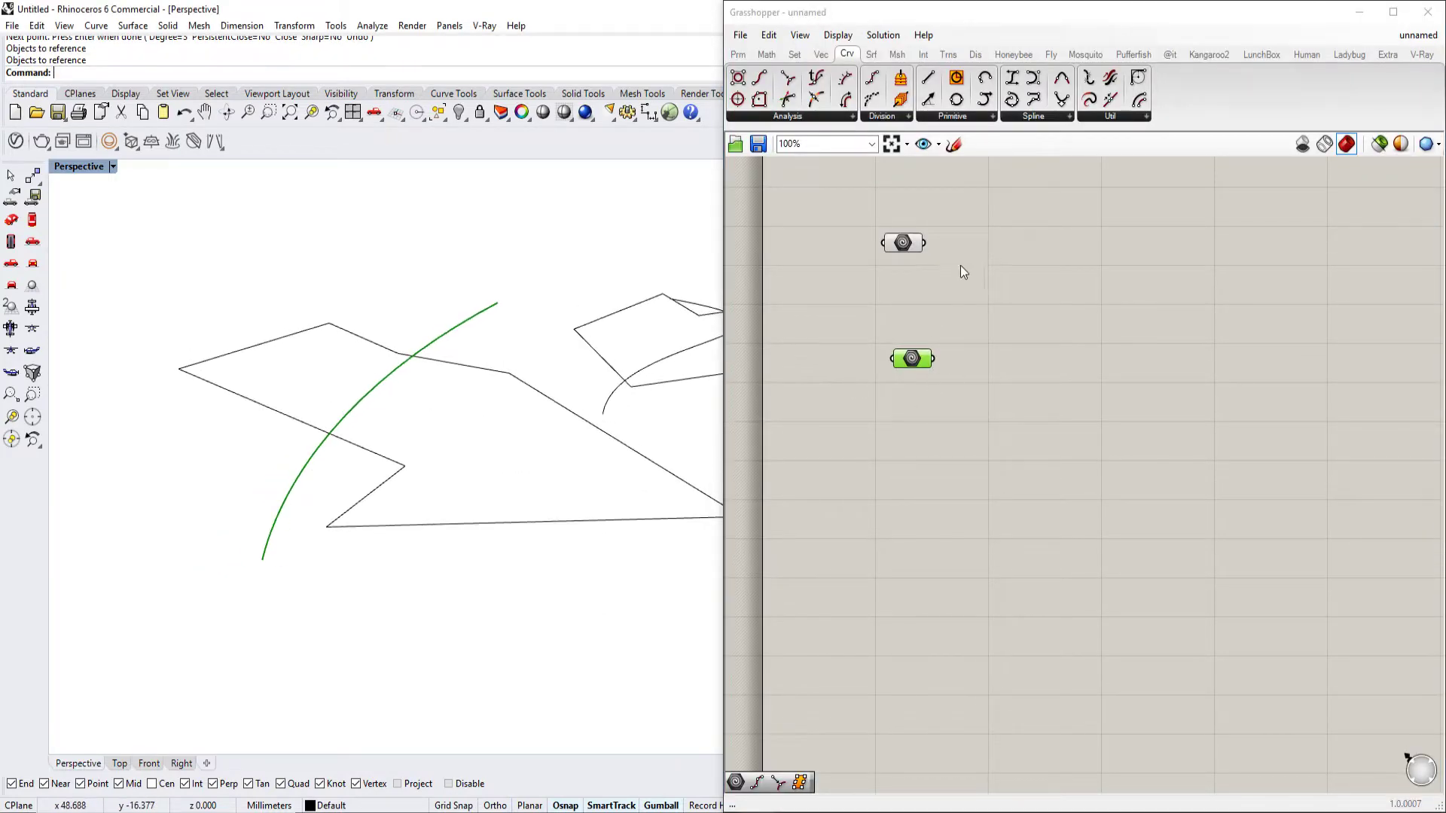
left_click(911, 247)
left_click(919, 362)
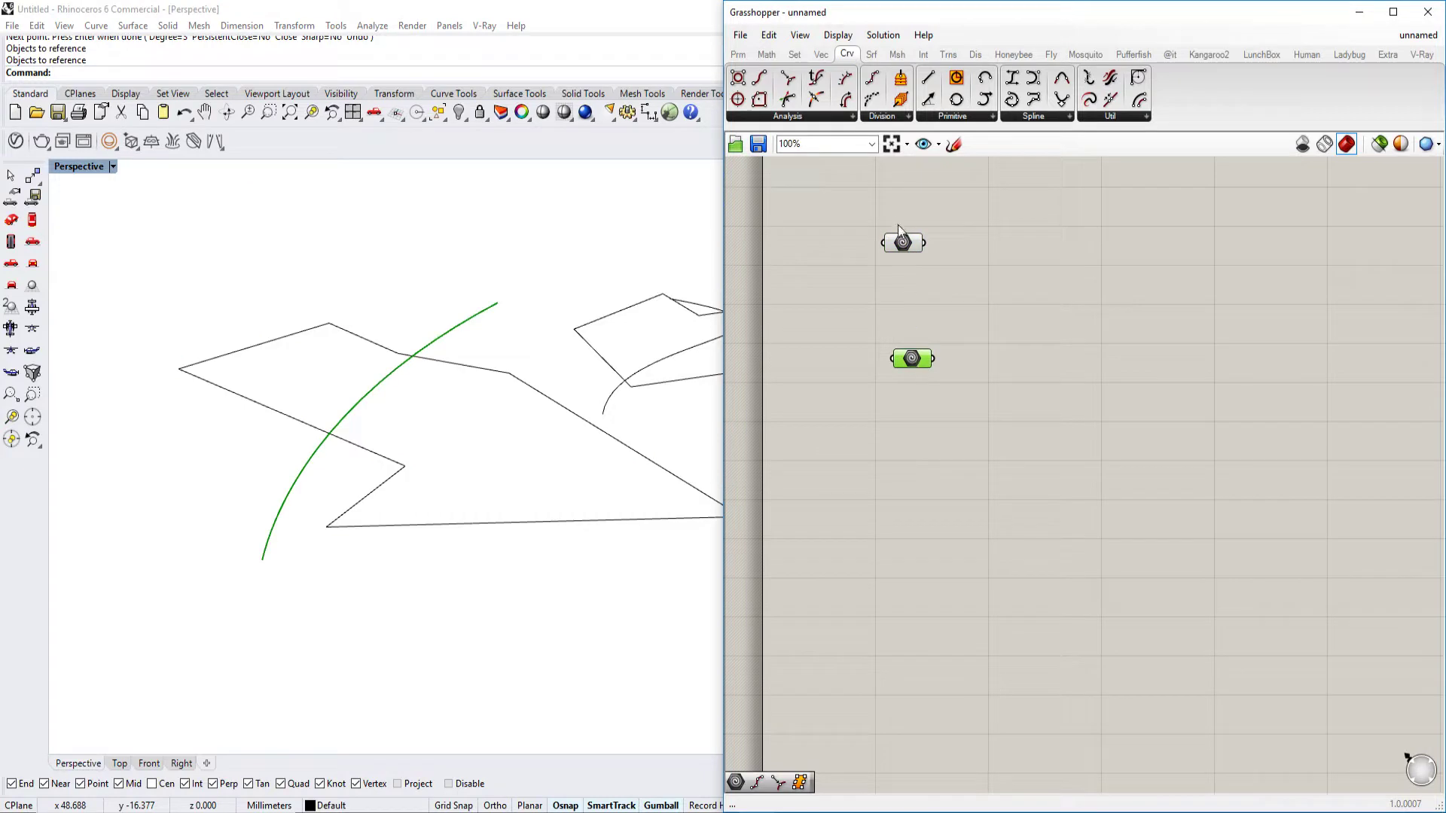
left_click(901, 245)
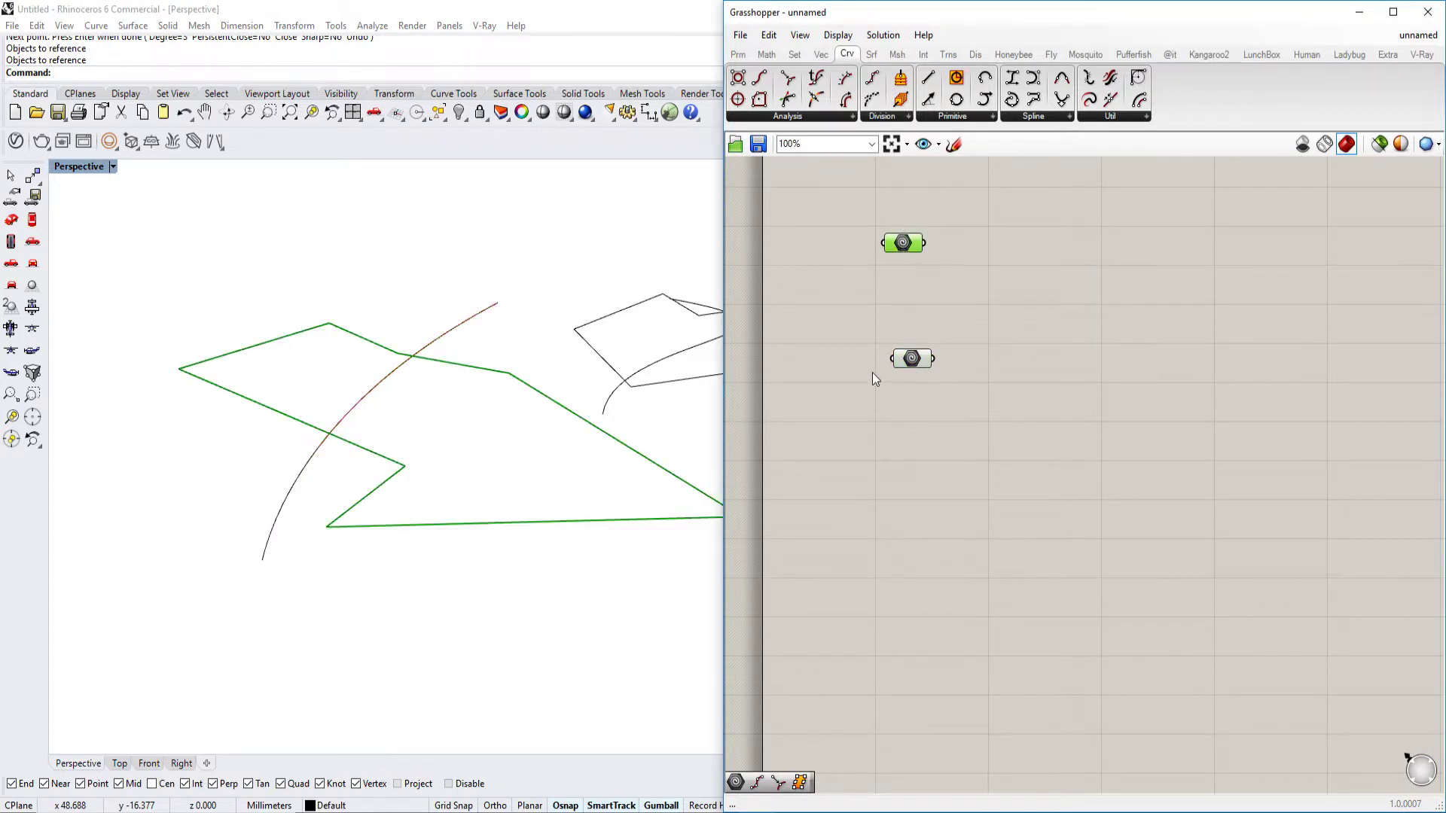
left_click(1016, 338)
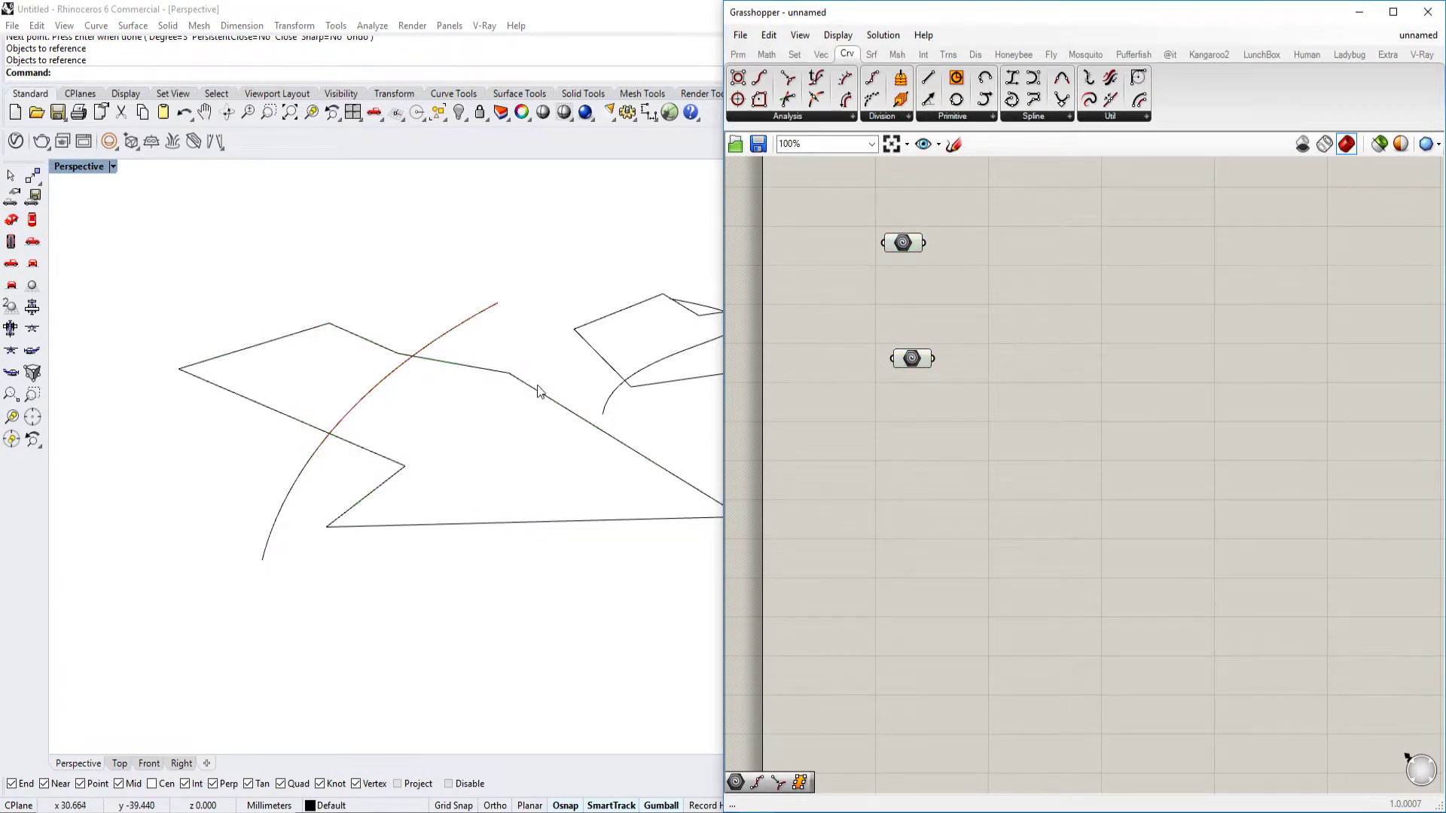
Place a Surface Frames component on the canvas, well to the right of the two Geometry parameters
right_click_drag(536, 385, 452, 391)
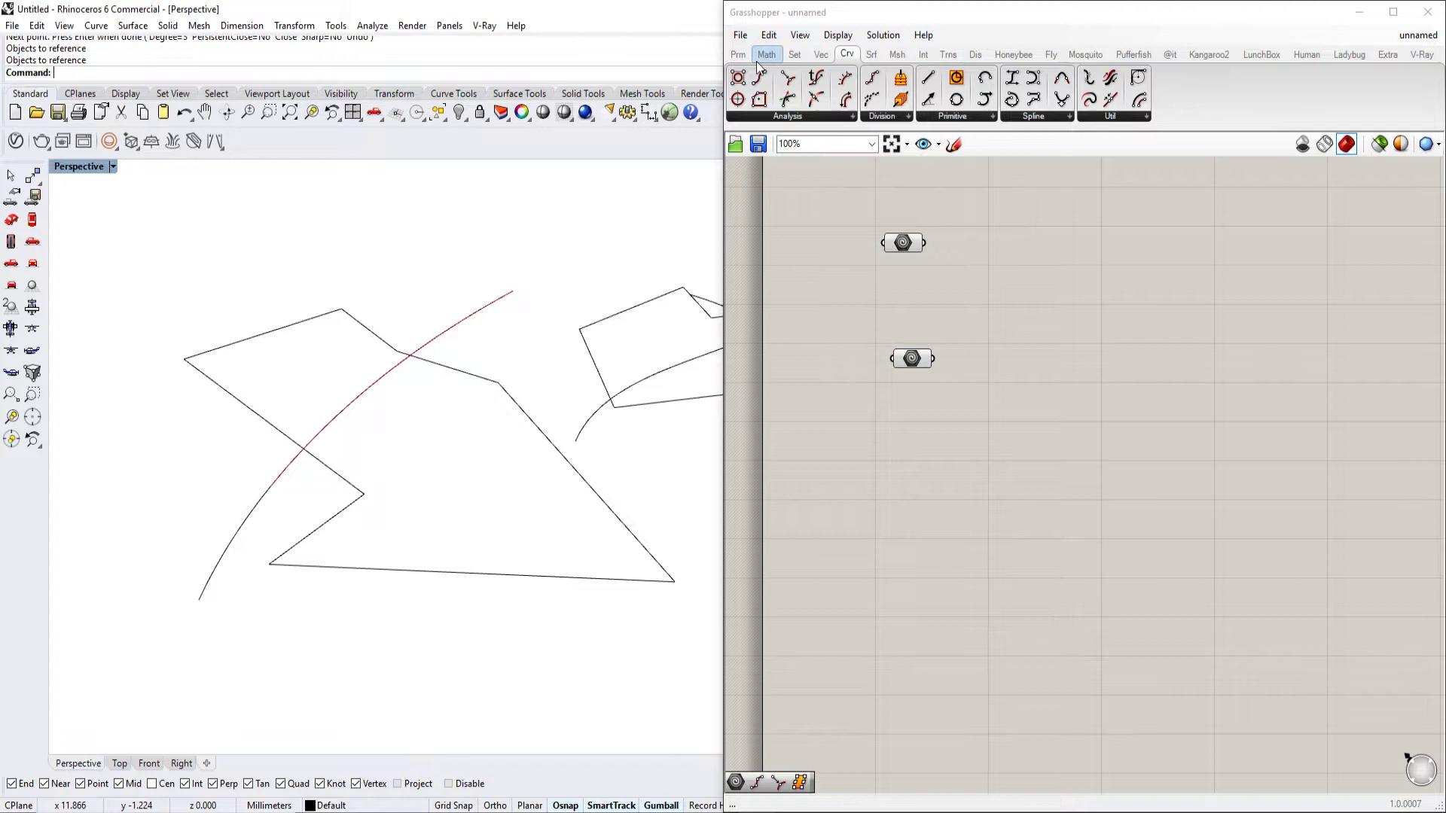
left_click(872, 57)
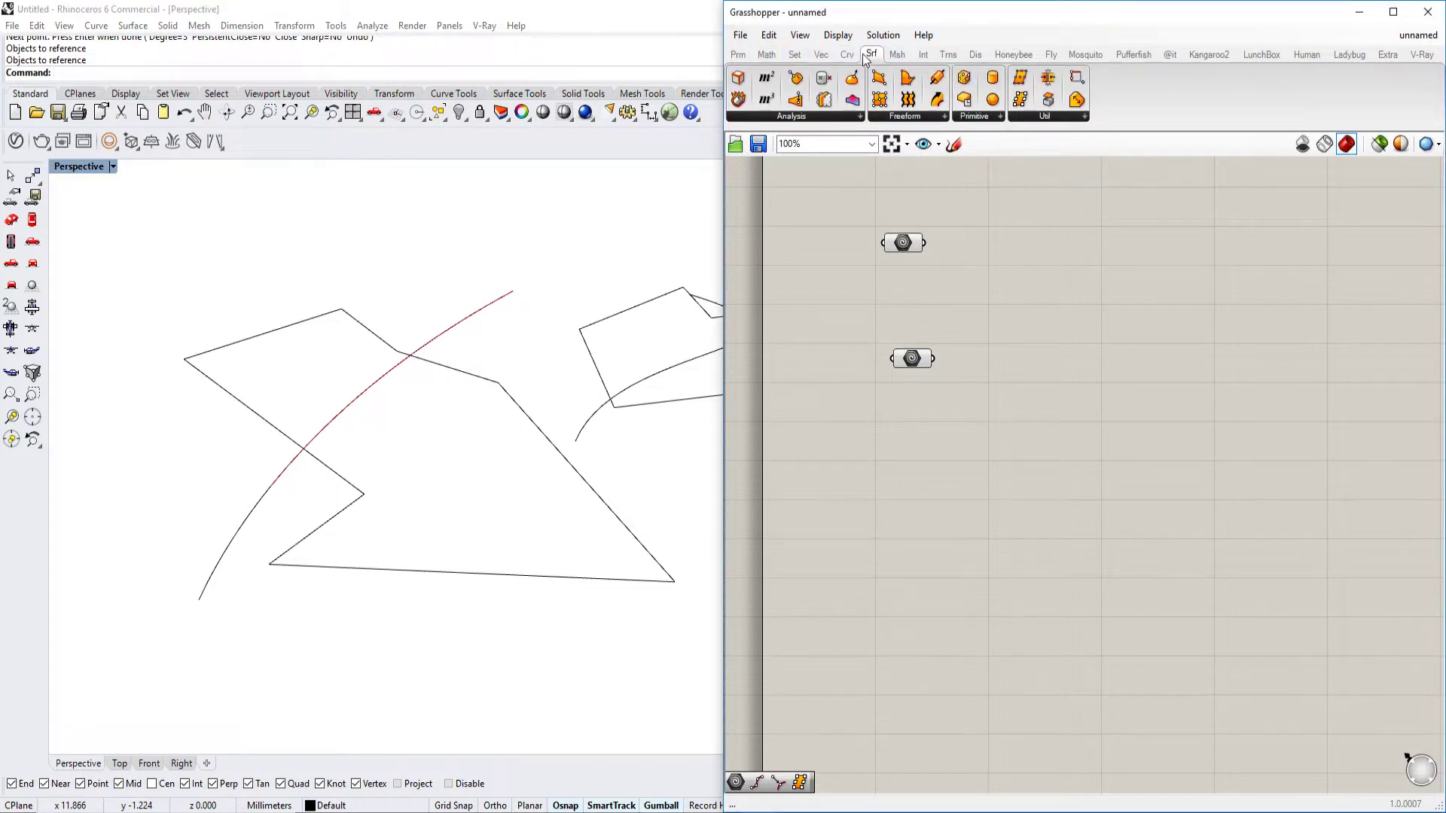
left_click(903, 117)
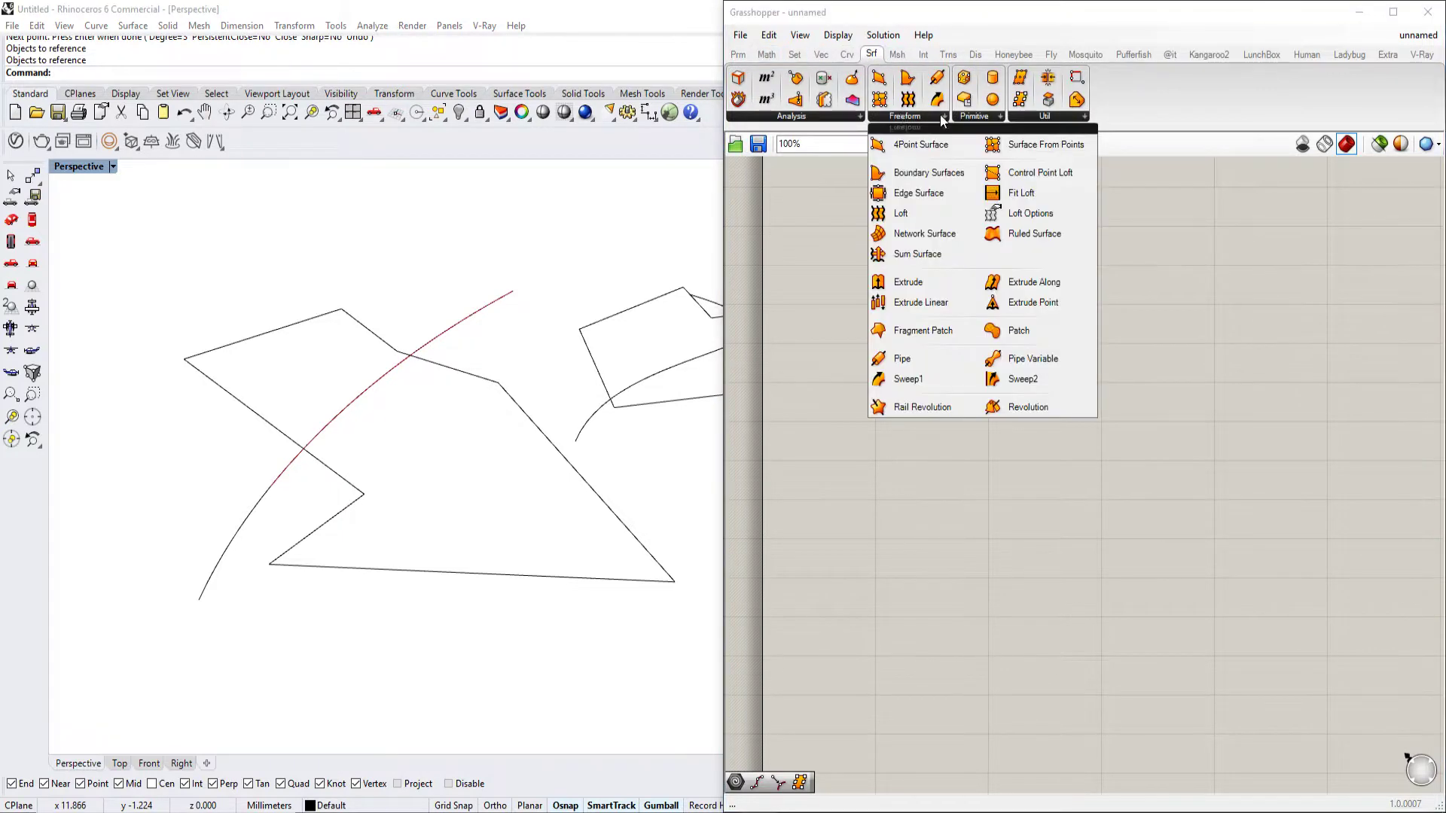
left_click(979, 117)
left_click(1044, 116)
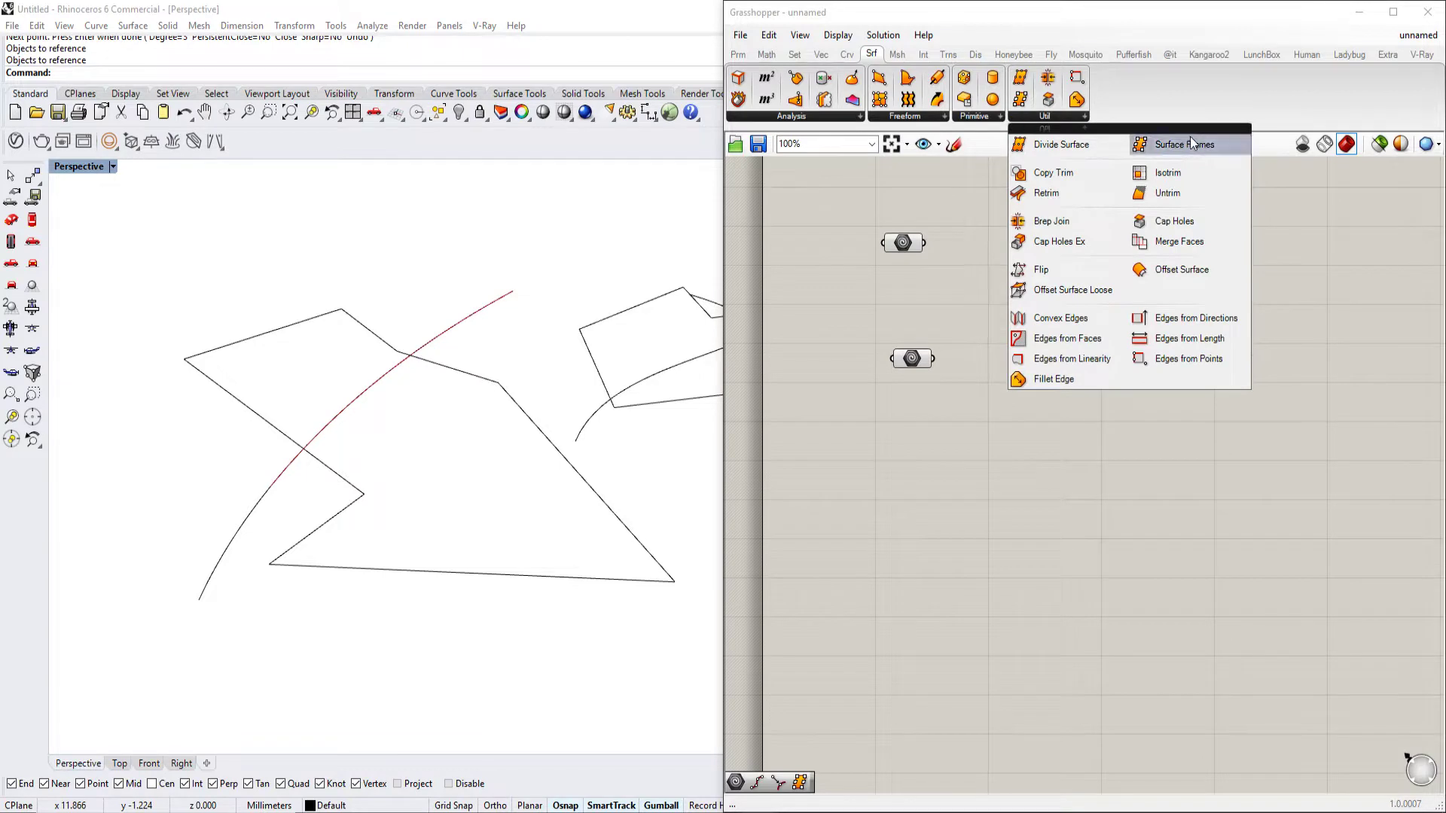
left_click_drag(1190, 146, 1118, 291)
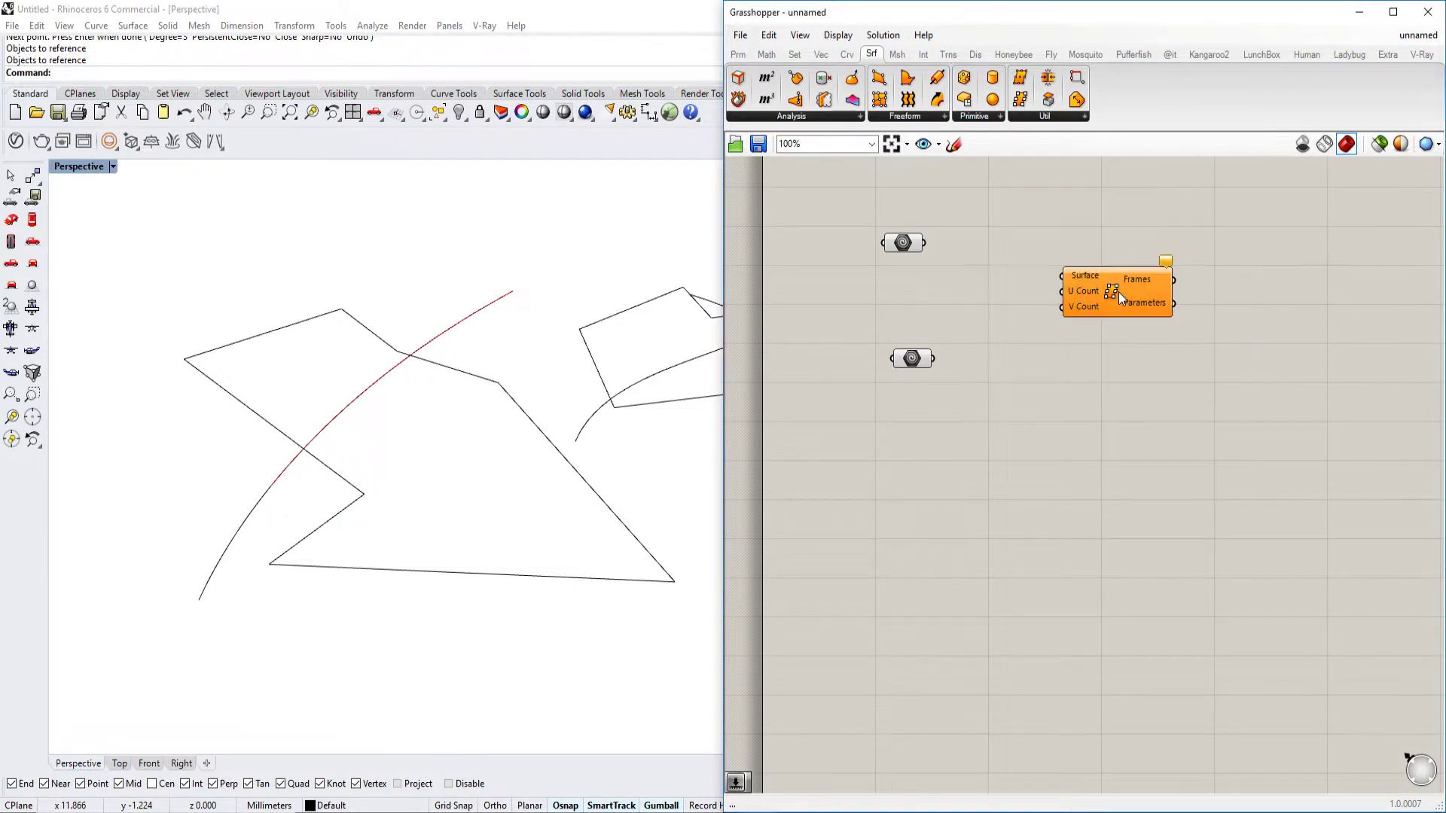
left_click(1126, 301)
scroll(1046, 297, "up", 2)
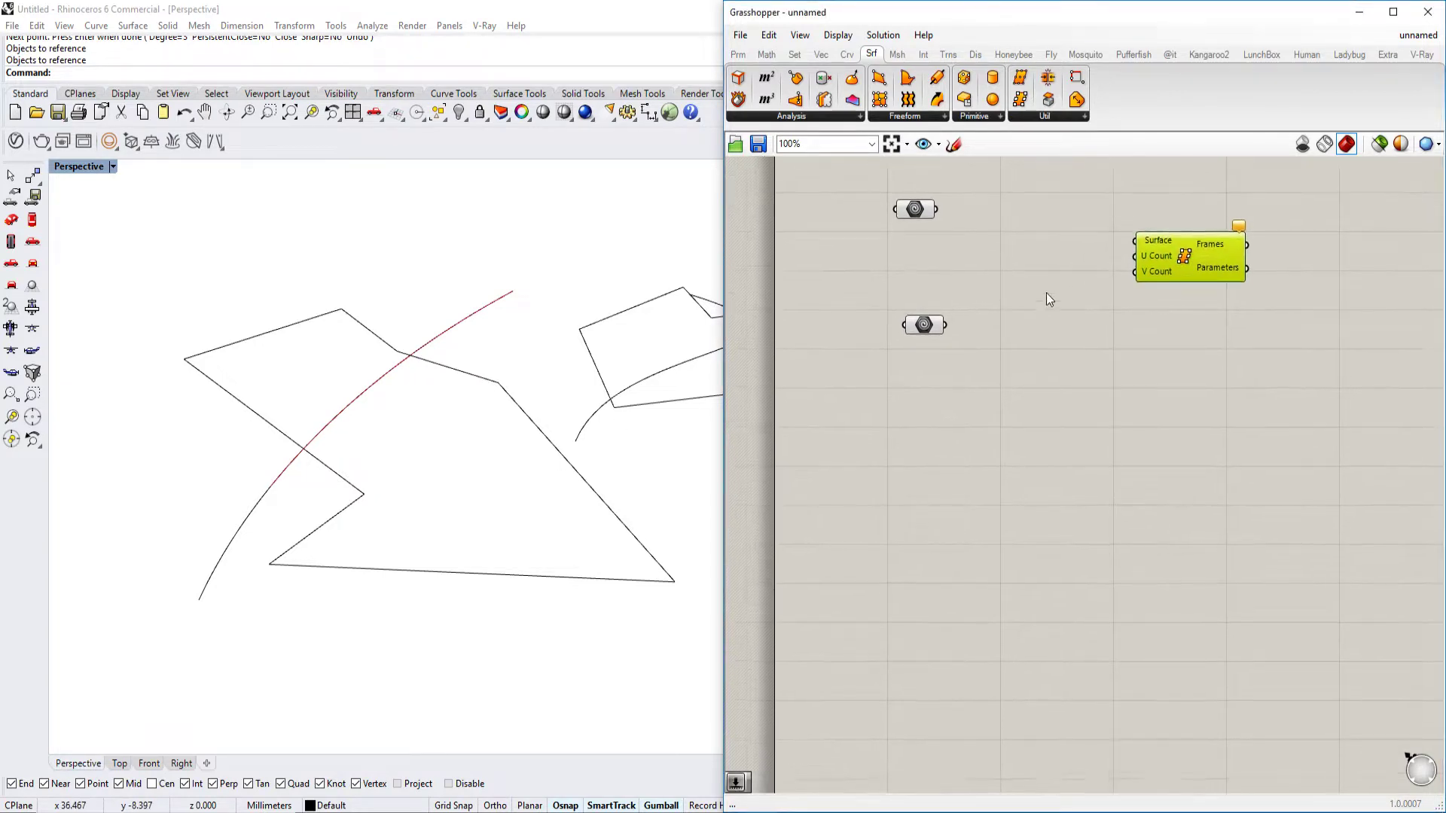
Add a Boundary Surfaces component before Surface Frames and connect the polyline's Geometry parameter to its Edges input
left_click(834, 260)
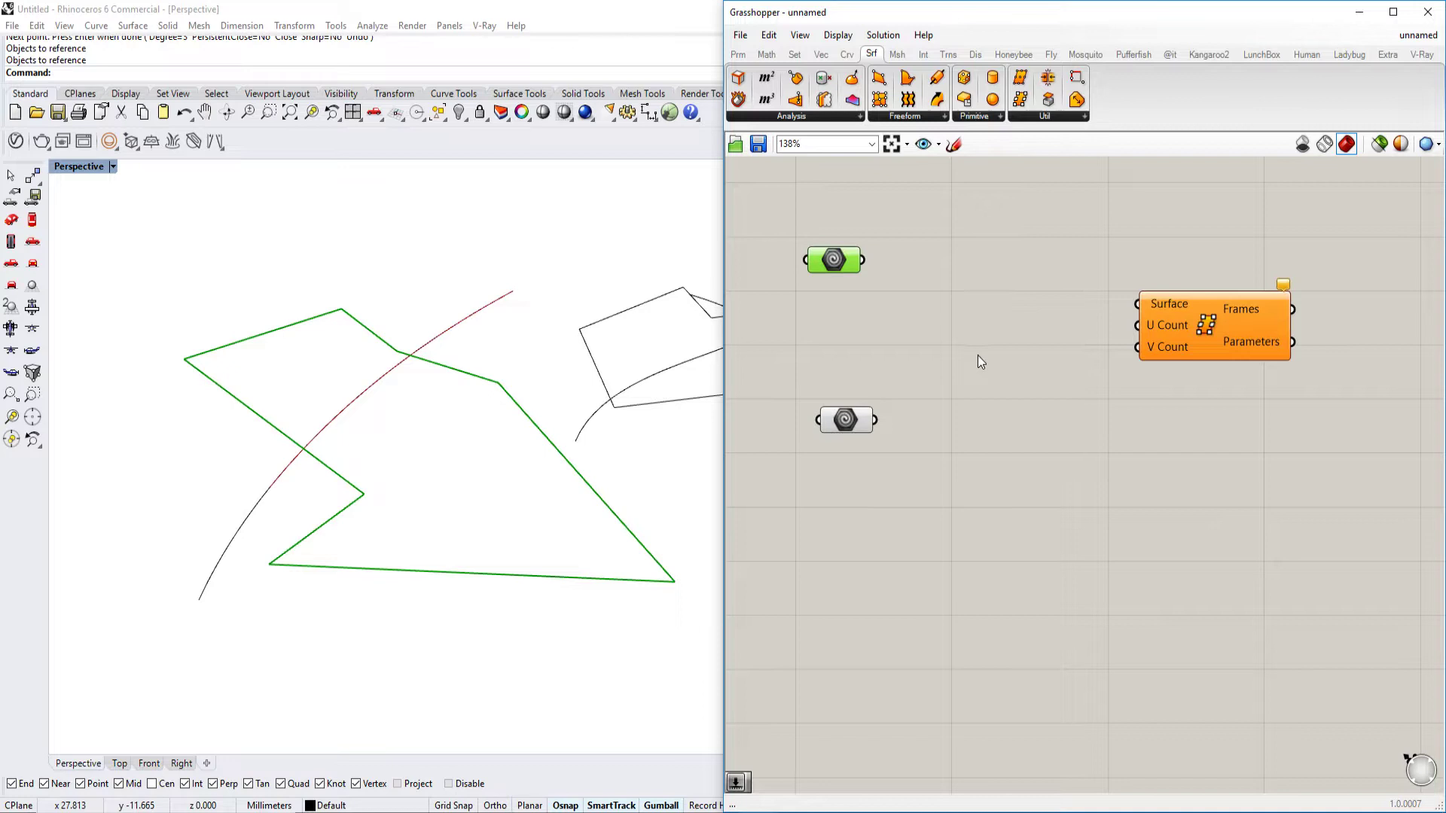
left_click(915, 120)
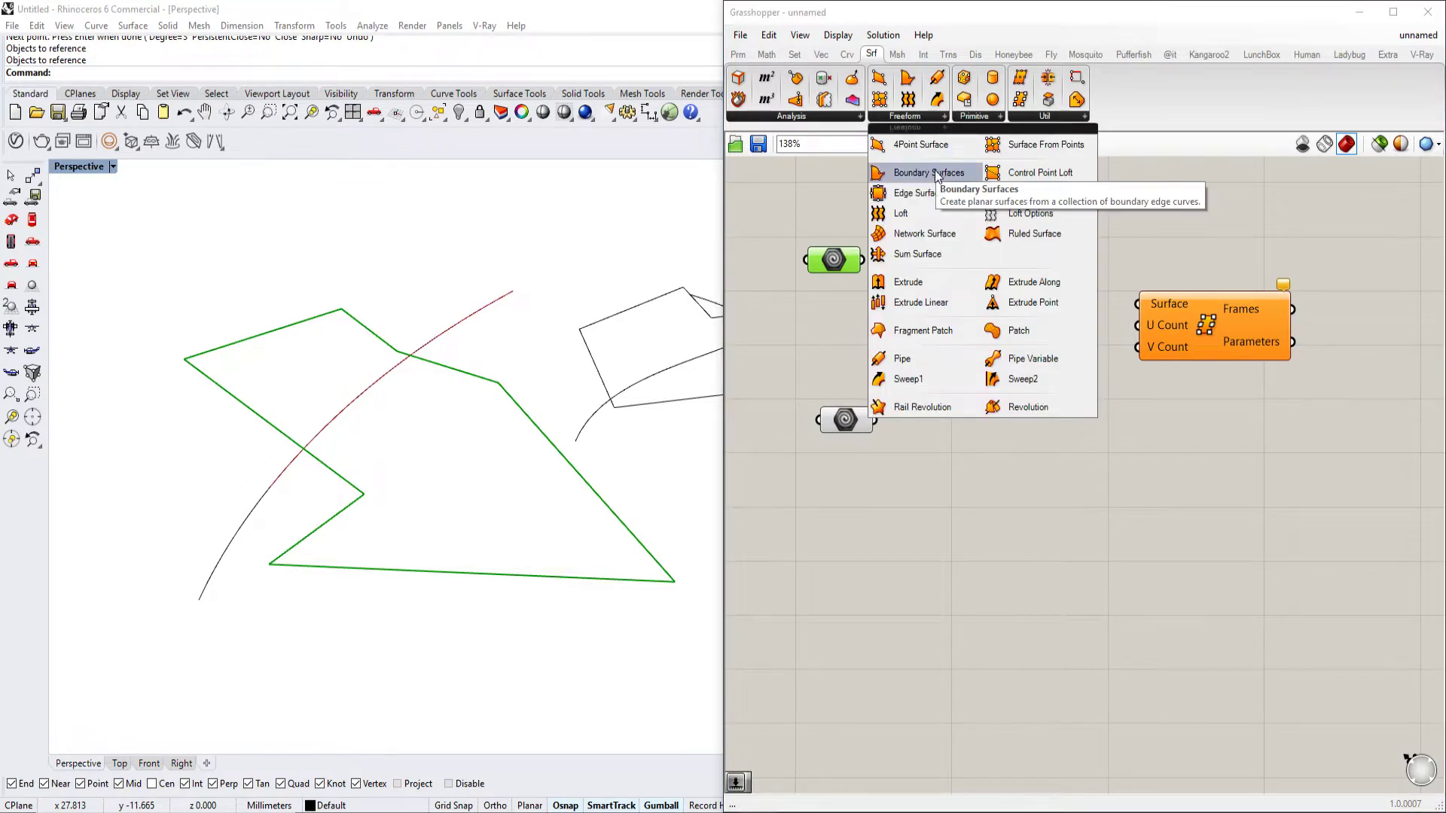
left_click_drag(939, 172, 997, 301)
left_click_drag(862, 260, 932, 295)
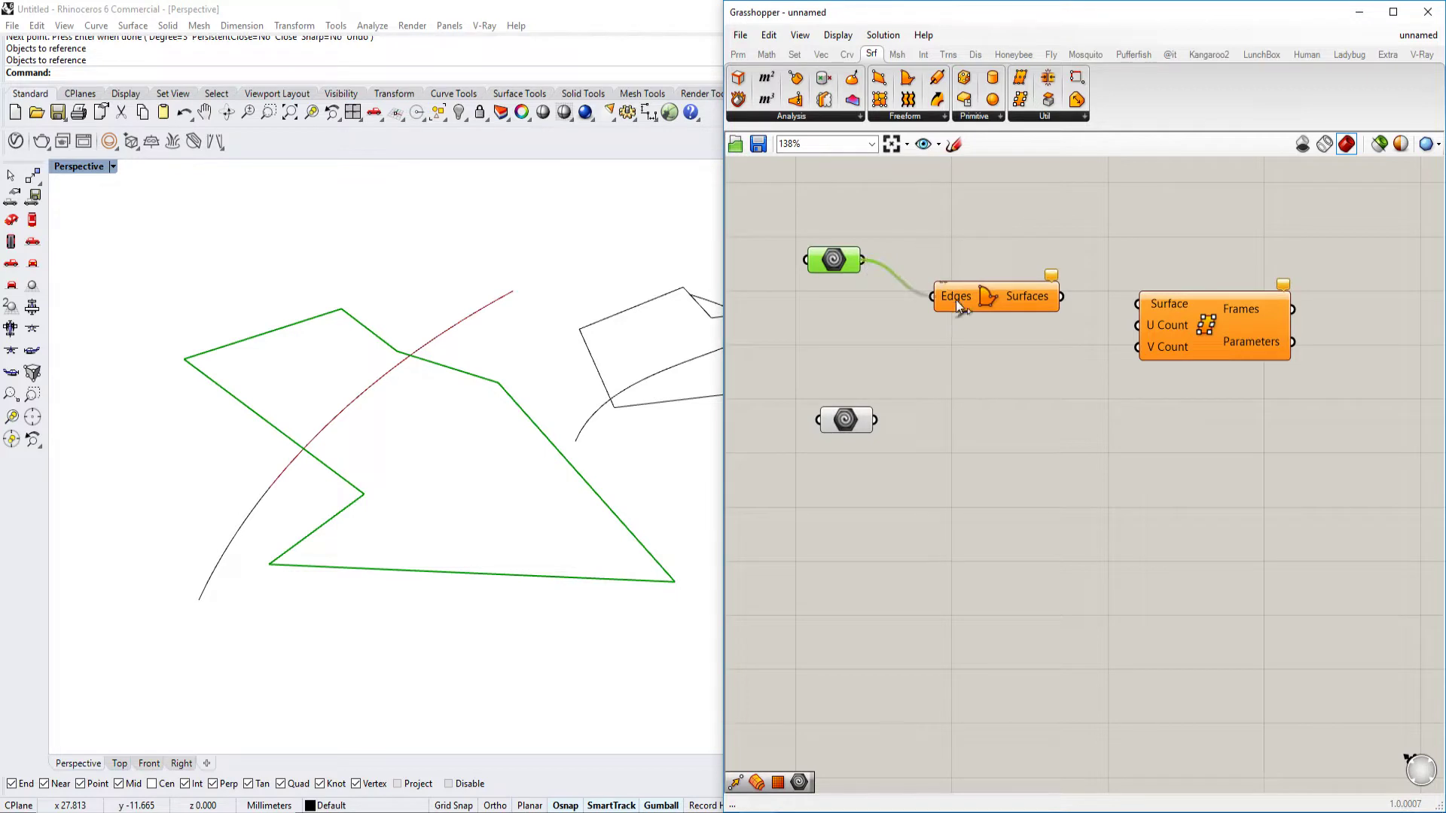
right_click_drag(392, 501, 378, 407)
scroll(384, 412, "up", 3)
scroll(404, 409, "down", 3)
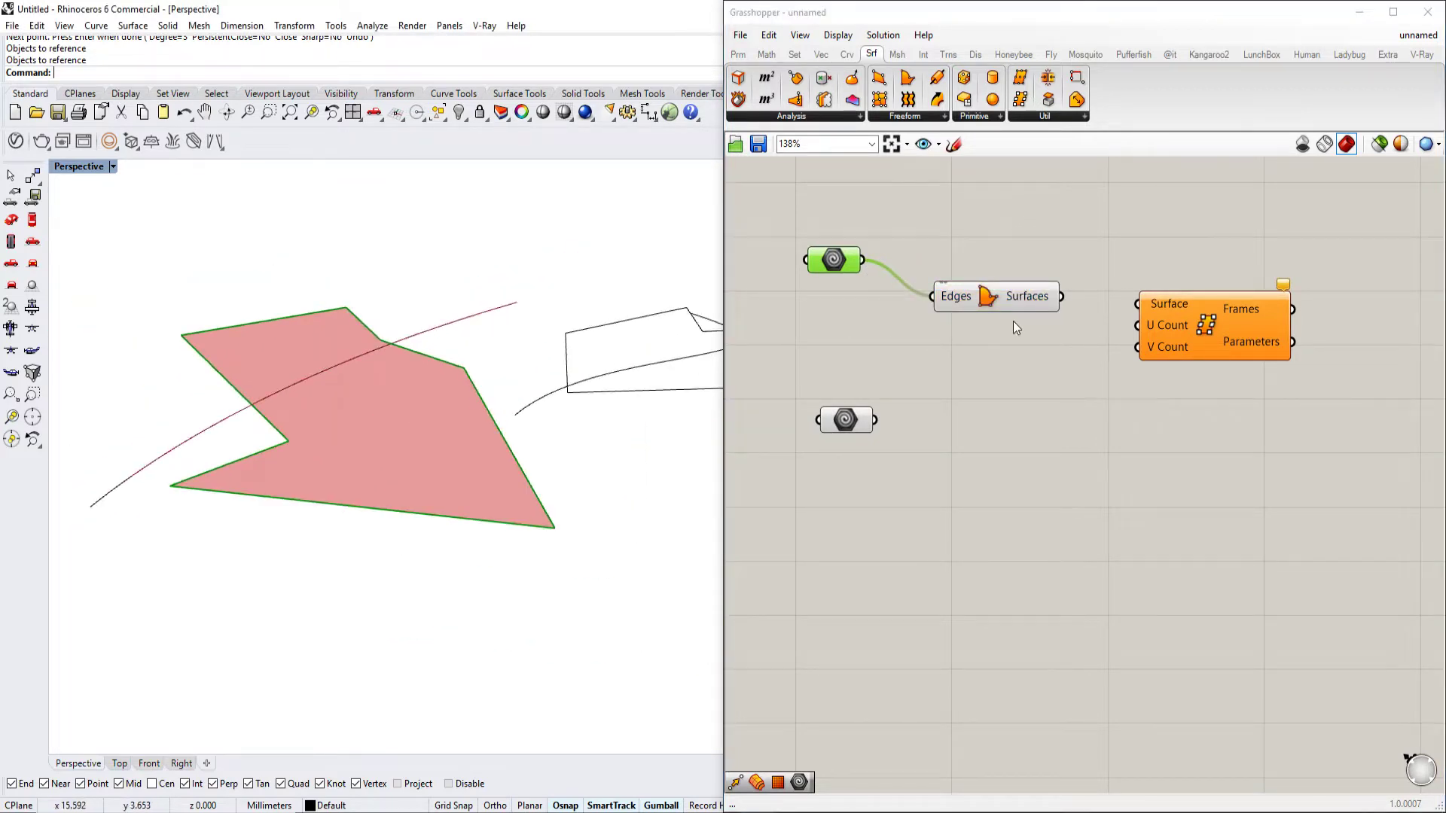
Connect the Surfaces output of Boundary Surfaces to the Surface input of Surface Frames and inspect the frames on the boundary surface
left_click_drag(1062, 296, 1143, 309)
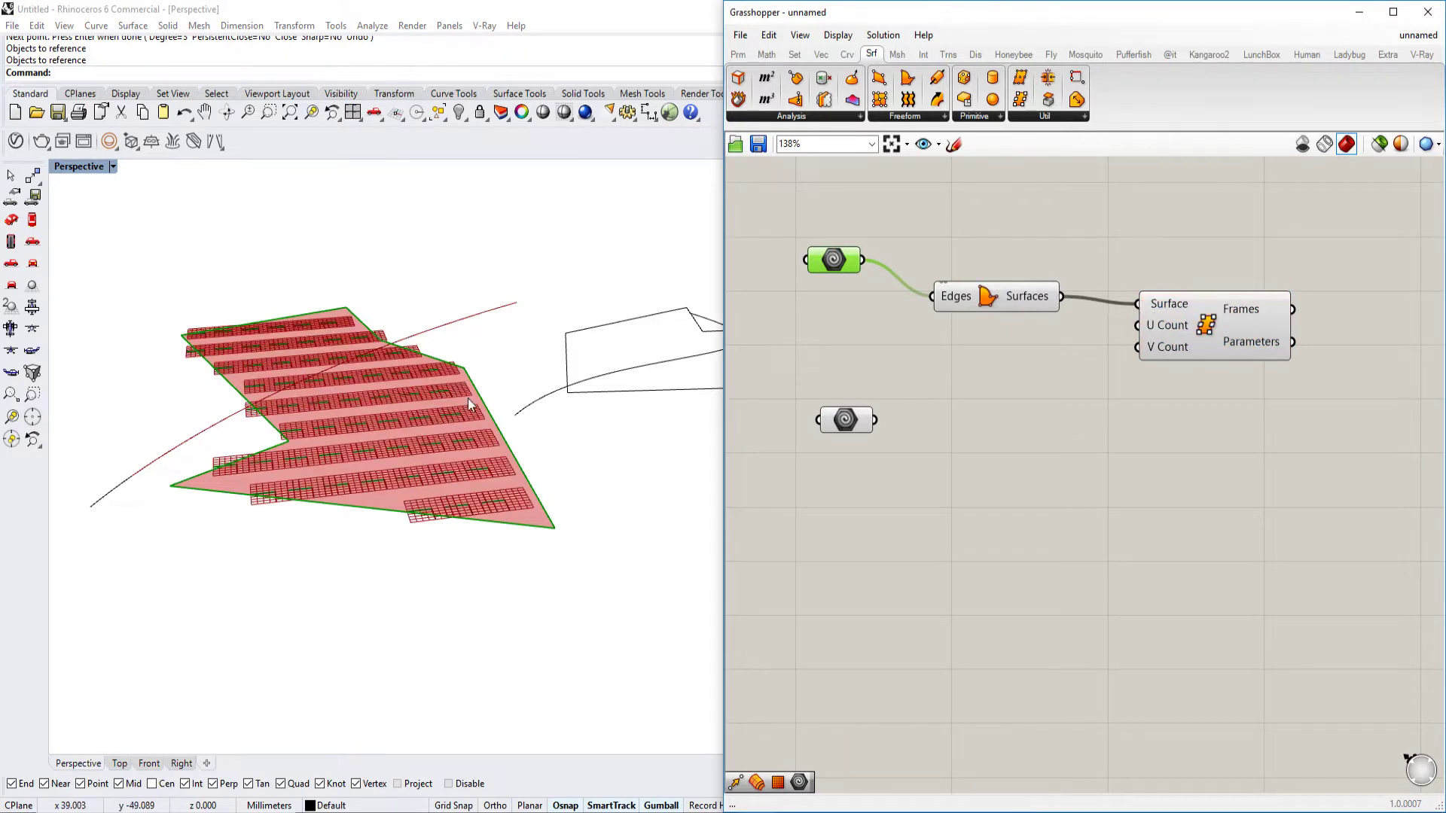
scroll(451, 453, "up", 5)
scroll(424, 398, "down", 3)
right_click_drag(424, 397, 378, 433)
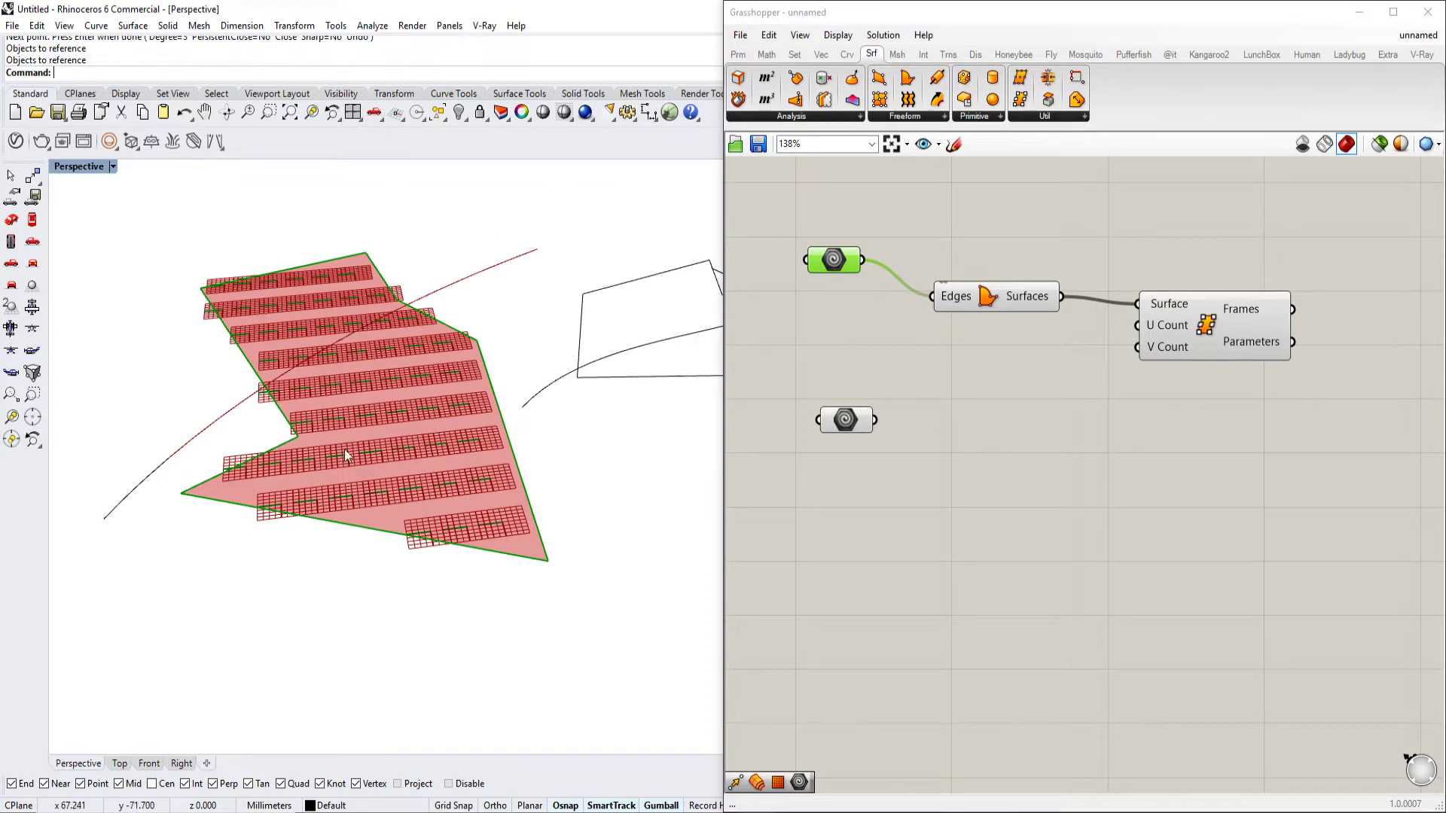
Add a Point parameter after Surface Frames and feed it from the Frames output
right_click_drag(1132, 399, 999, 435)
scroll(1175, 330, "up", 1)
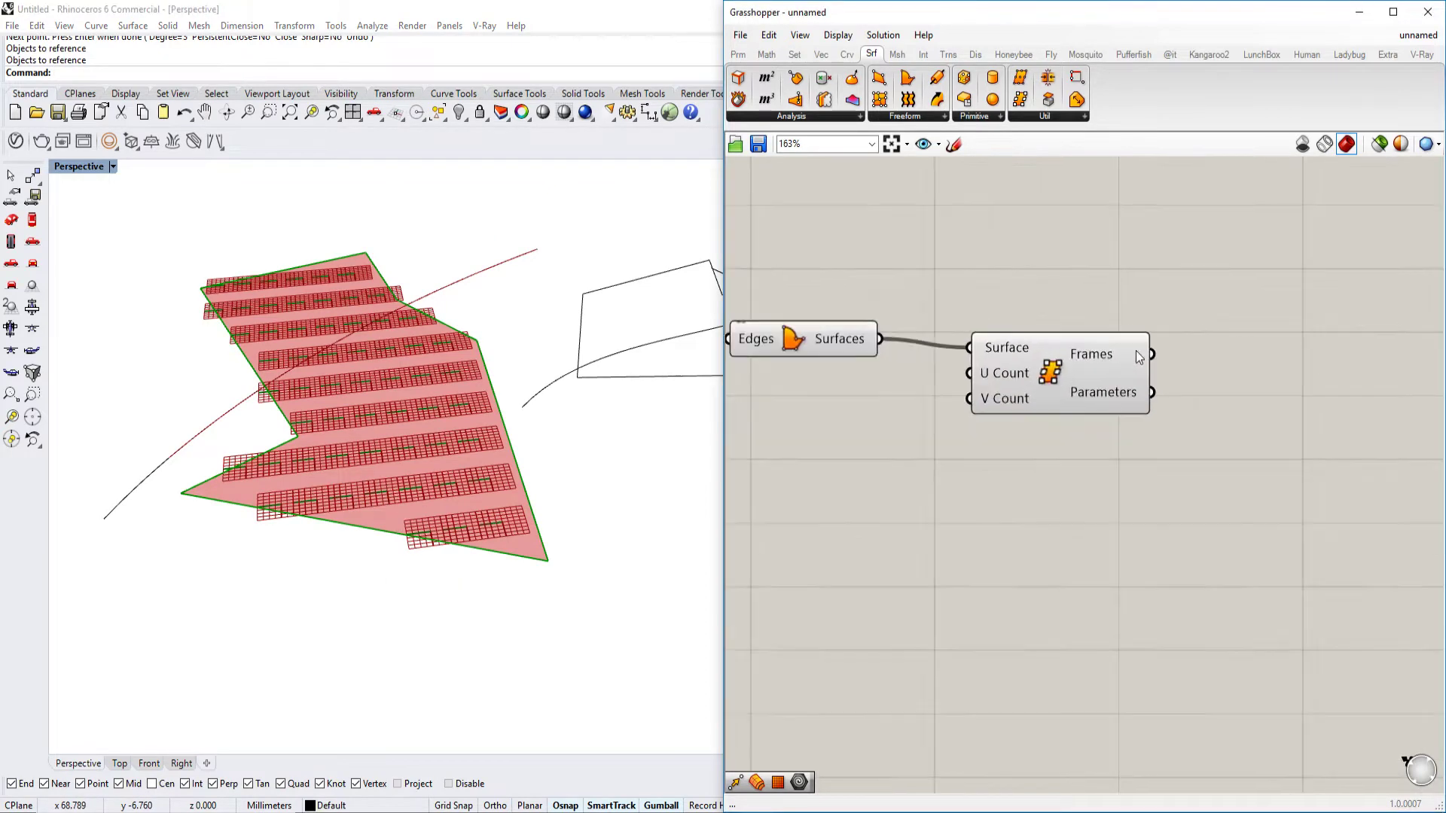
left_click(1153, 354)
scroll(1152, 358, "up", 1)
double_click(1267, 410)
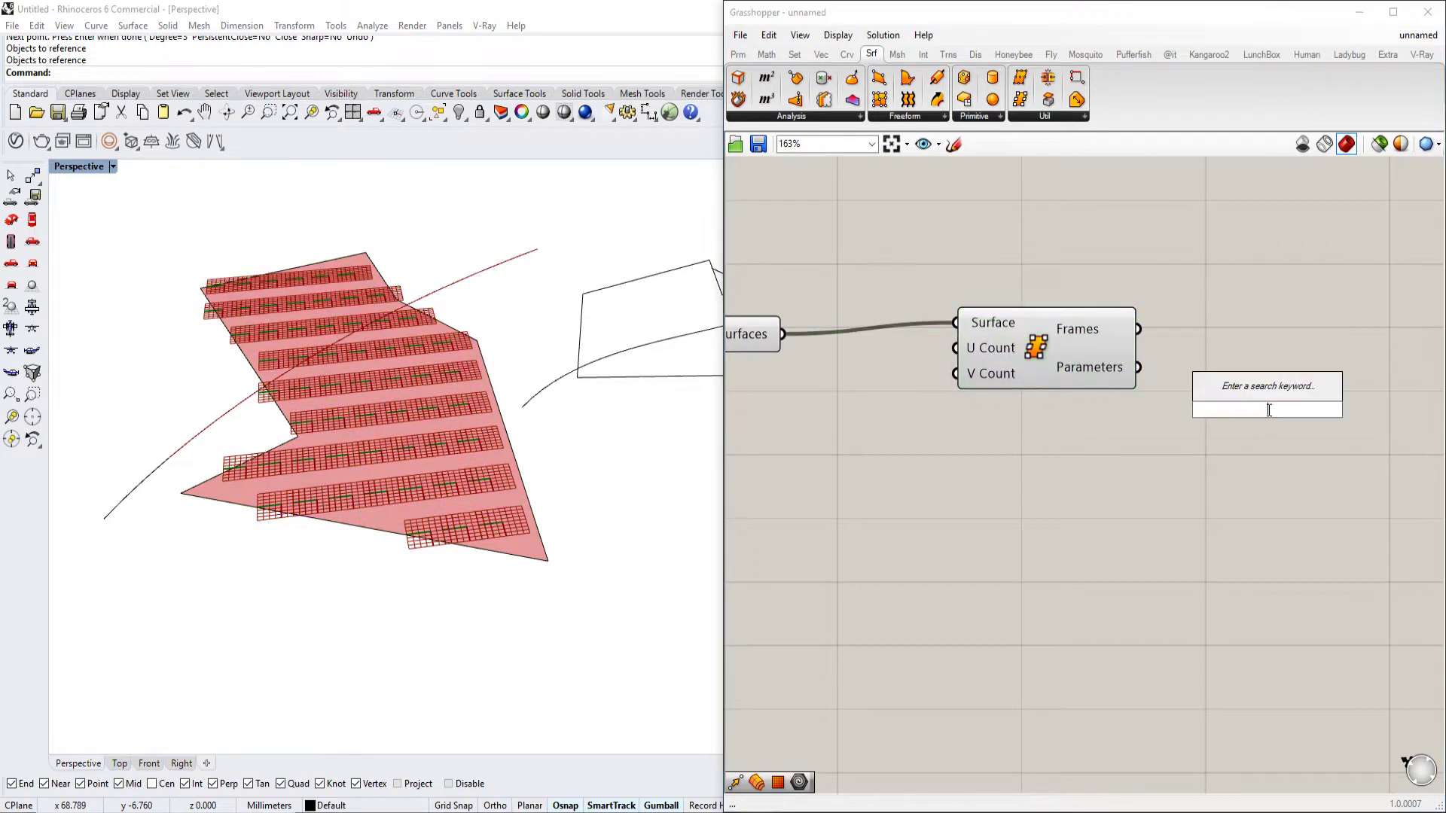
type("poimn")
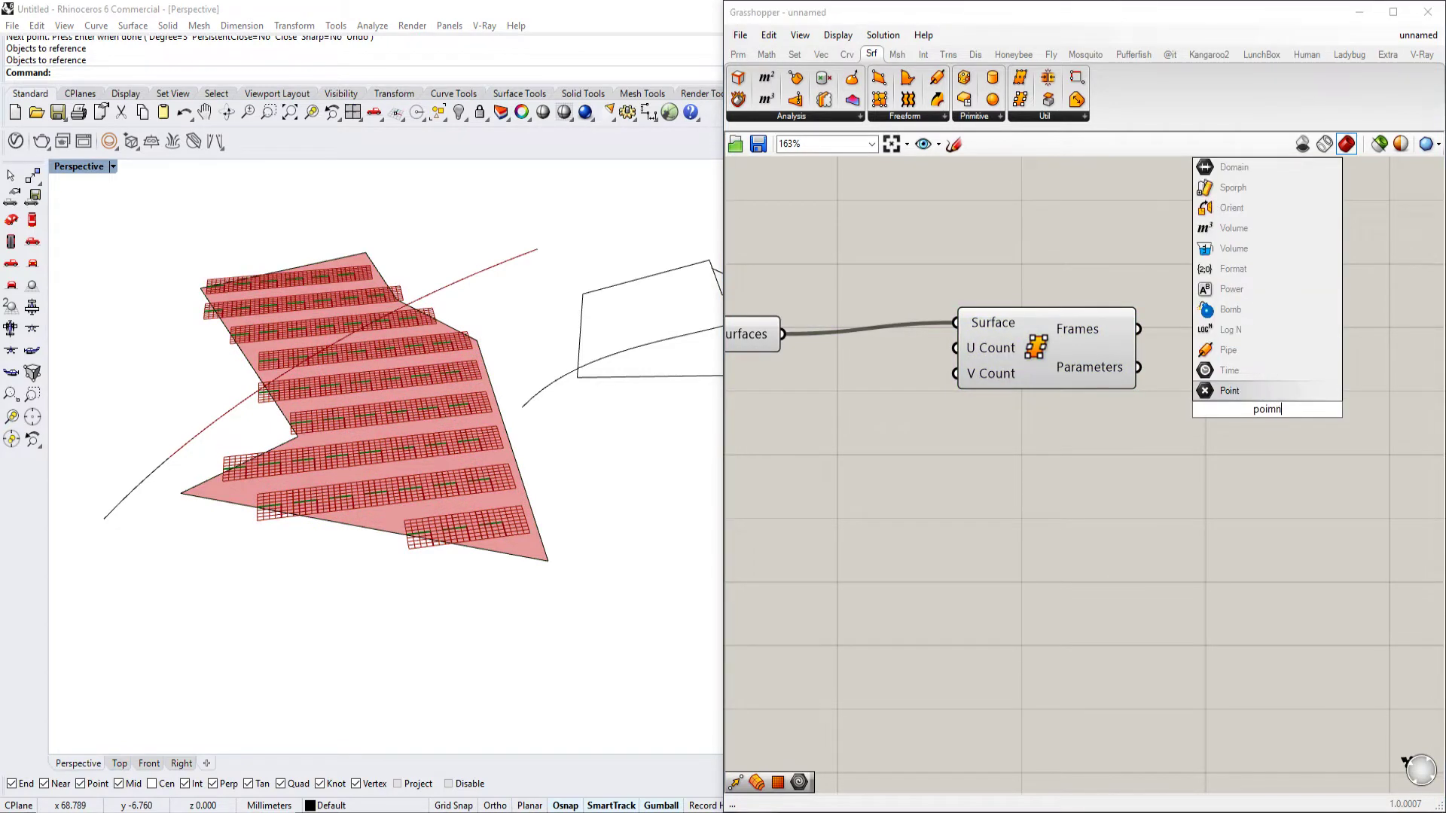
left_click(1262, 396)
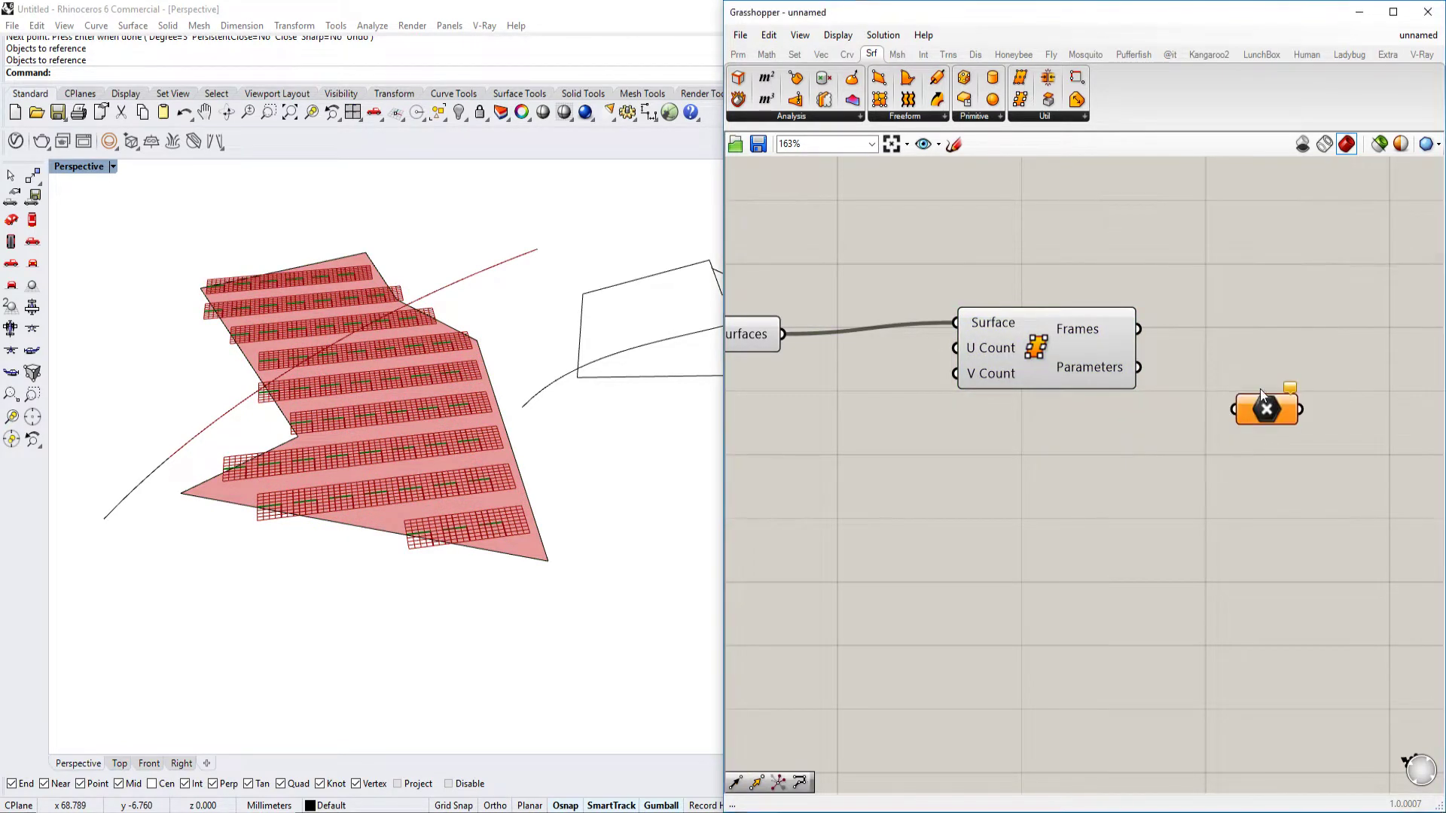
left_click_drag(1138, 329, 1234, 409)
left_click_drag(1257, 415, 1277, 378)
Turn off the preview of the Surface Frames component
left_click(1070, 367)
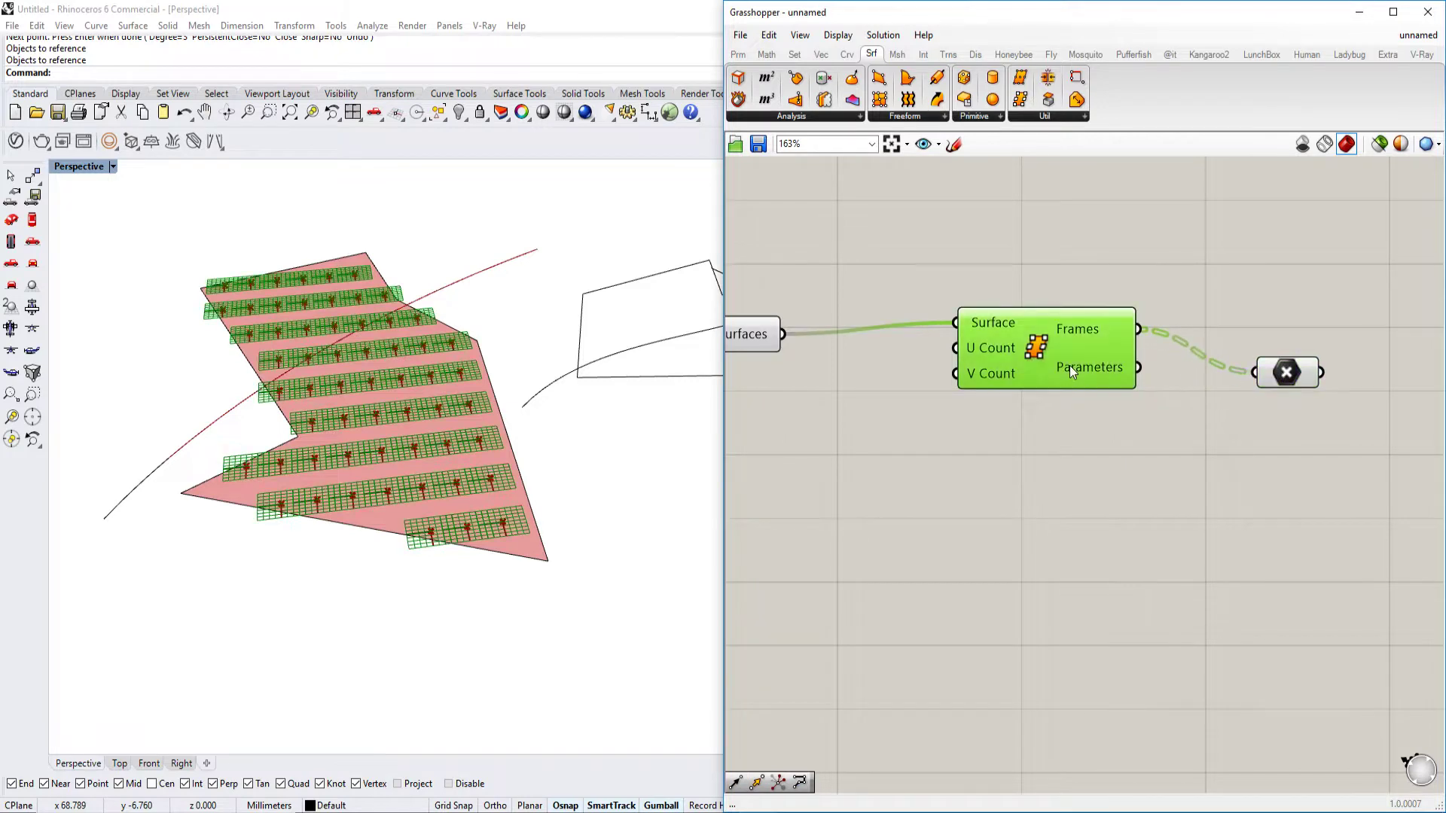
right_click(1042, 354)
left_click(1107, 378)
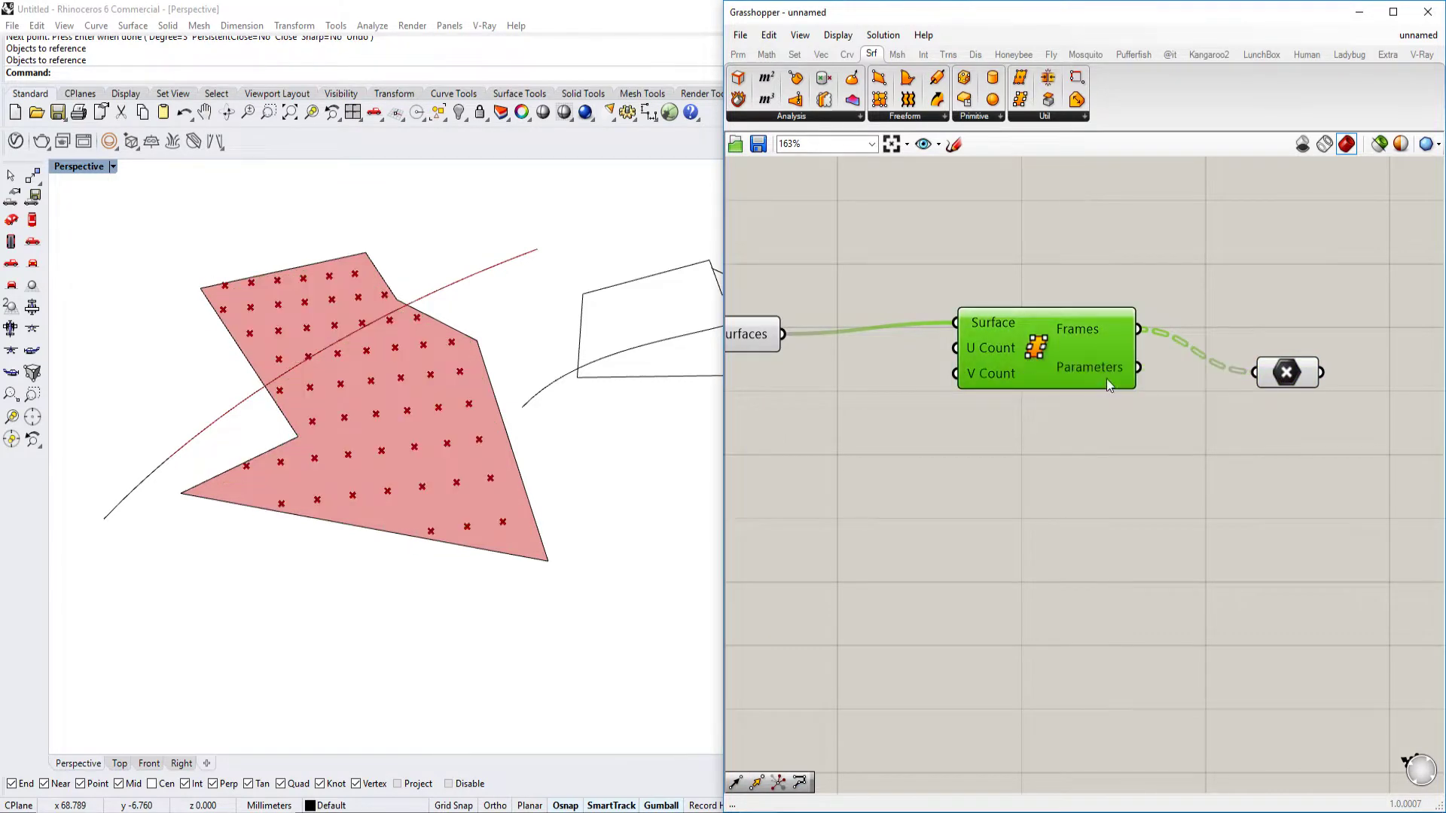
right_click_drag(535, 461, 347, 375)
Add a Number Slider with a value of 20 and connect it to the U Count and V Count inputs of Surface Frames
right_click_drag(885, 395, 1057, 399)
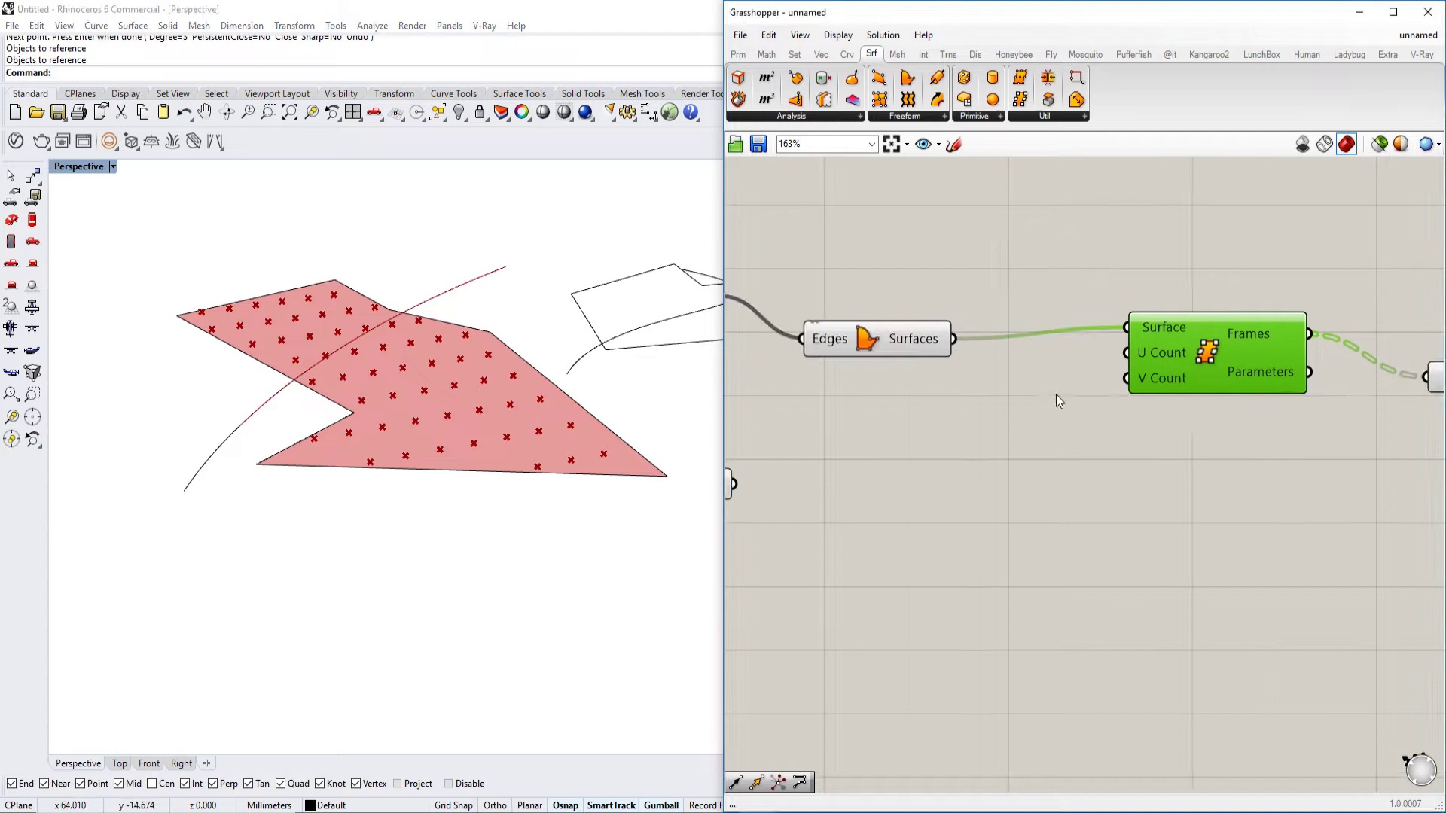
double_click(933, 473)
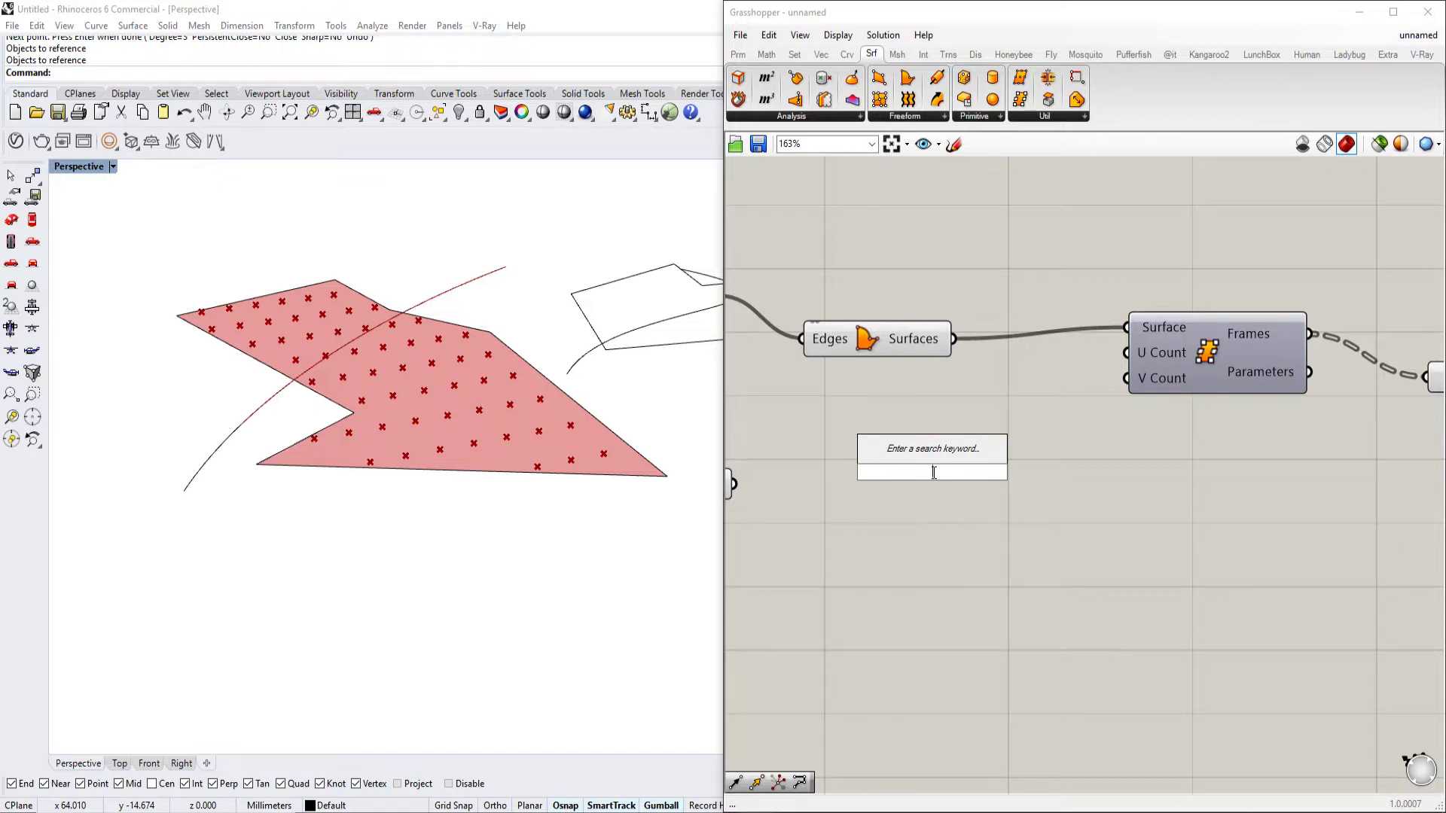
key("Escape")
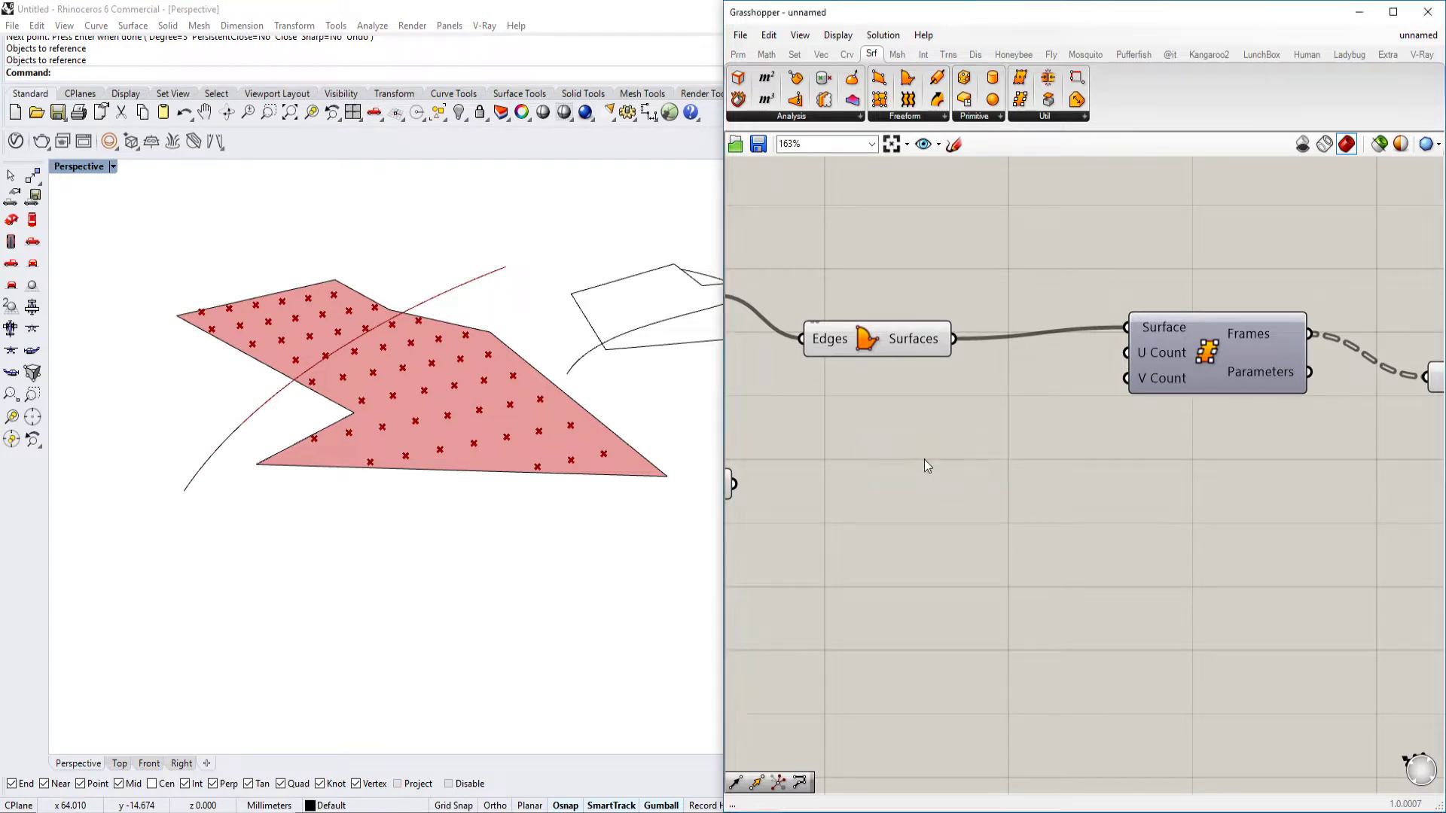
double_click(925, 460)
type("20")
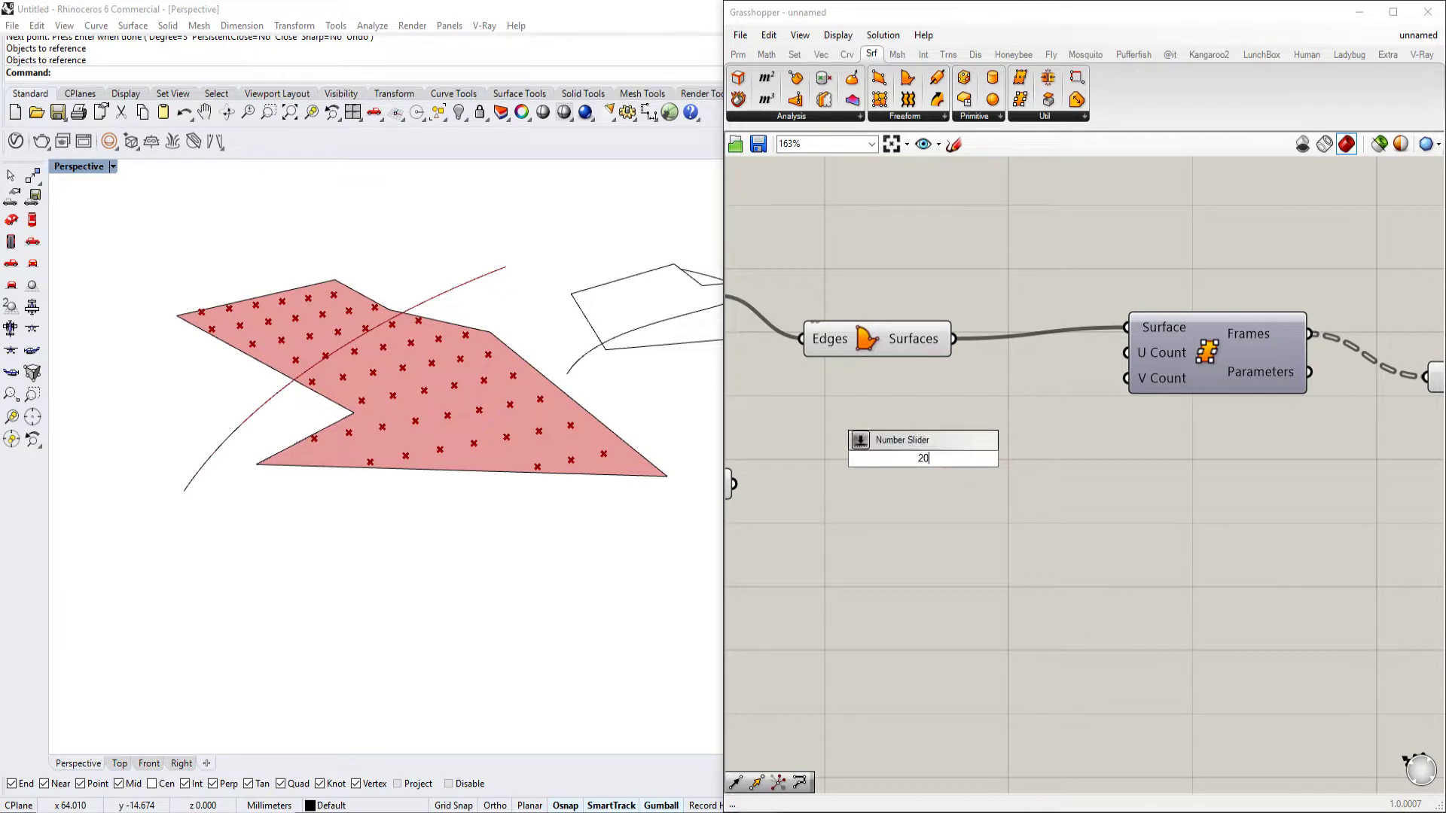
key("Return")
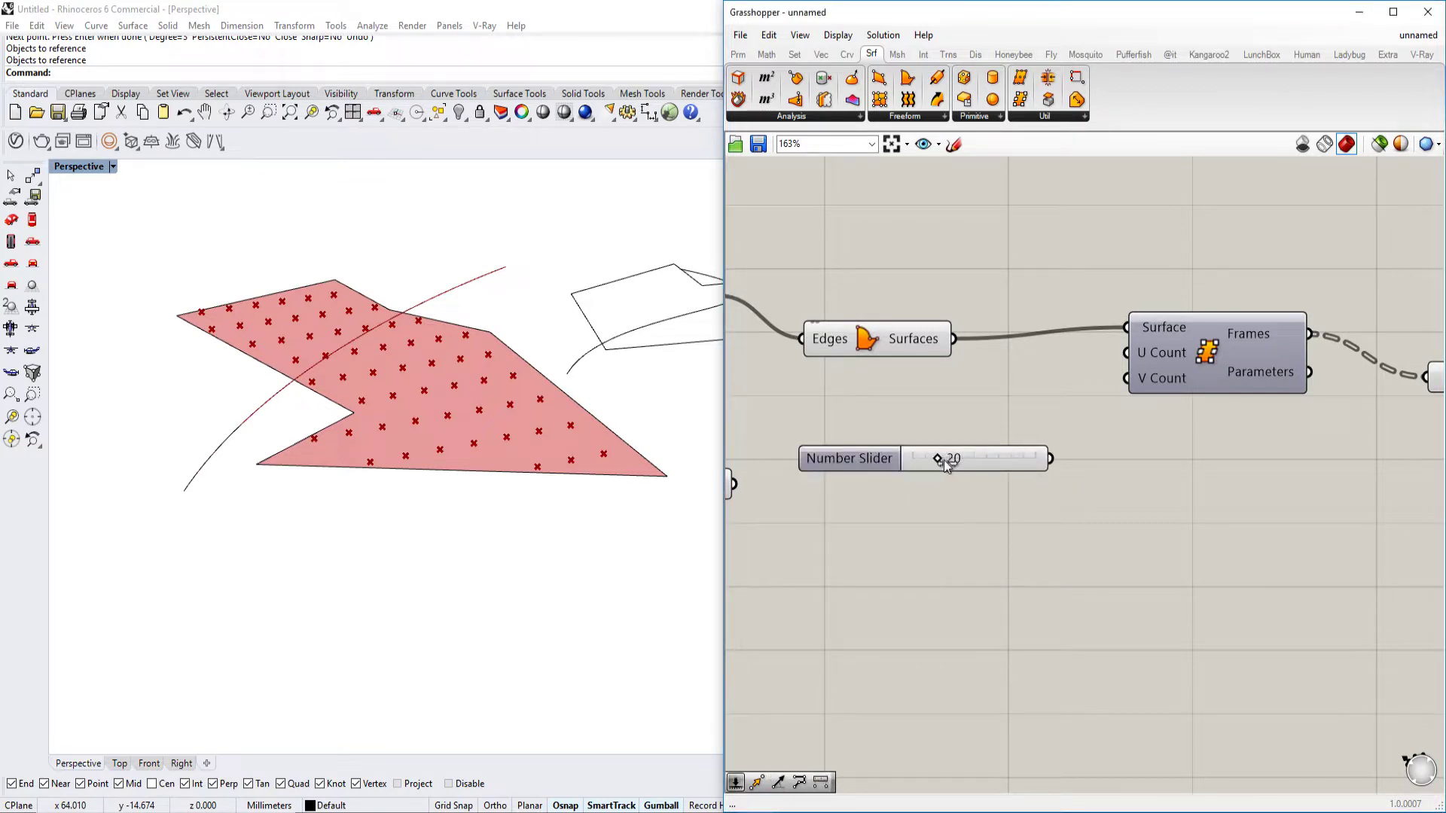
mouse_move(941, 461)
left_mouse_down()
mouse_move(934, 482)
mouse_move(1058, 463)
mouse_move(1126, 353)
left_mouse_up()
left_click_drag(1052, 459, 1125, 378)
Set the U and V count slider to 33 and inspect the density of the point grid on the surface
scroll(979, 463, "up", 2)
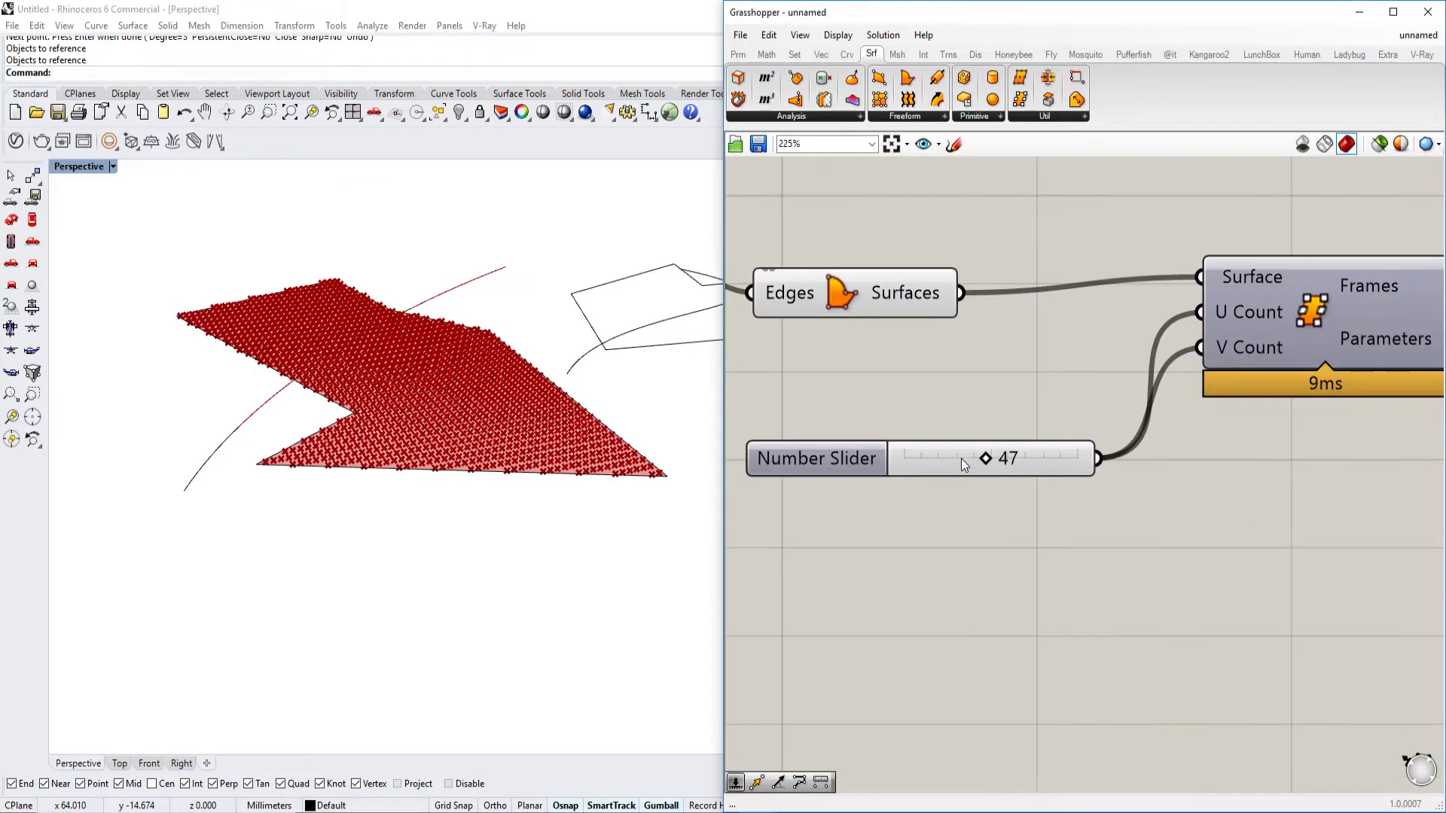
left_click_drag(981, 459, 962, 458)
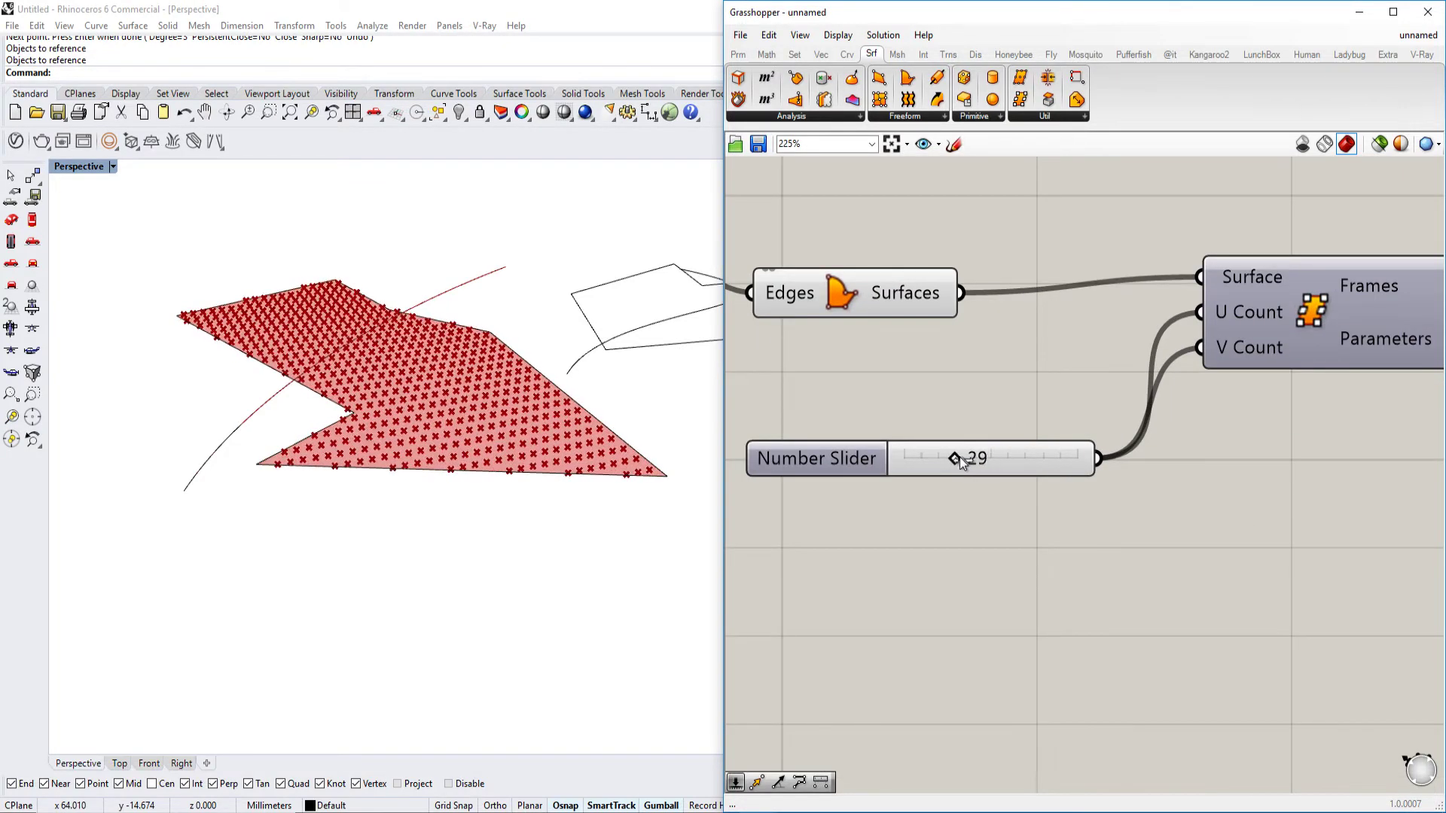
right_click_drag(595, 380, 574, 452)
scroll(552, 440, "up", 6)
scroll(407, 444, "down", 6)
scroll(385, 457, "up", 2)
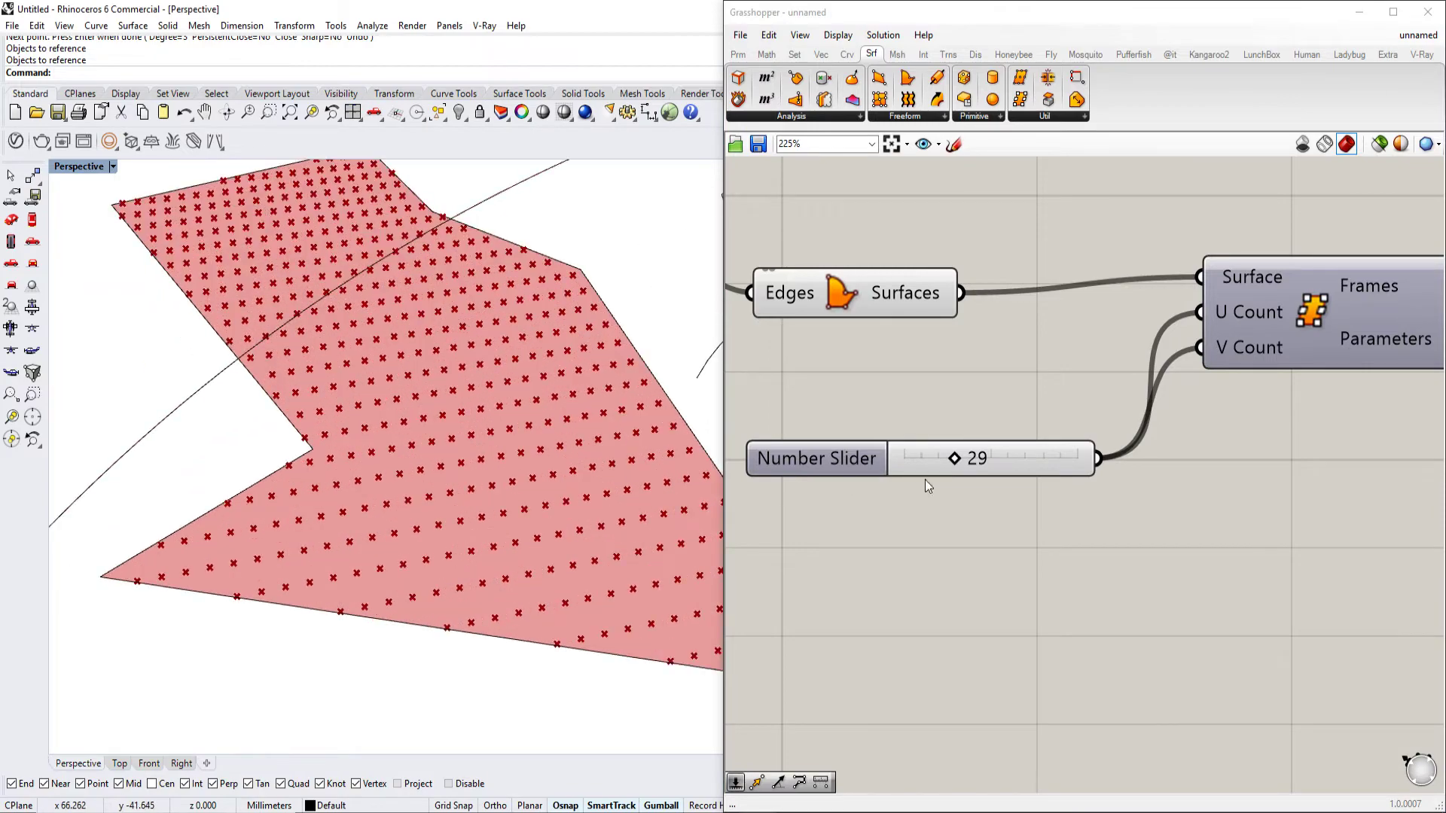
mouse_move(949, 461)
left_mouse_down()
mouse_move(972, 460)
mouse_move(916, 469)
mouse_move(964, 470)
left_mouse_up()
scroll(561, 459, "down", 8)
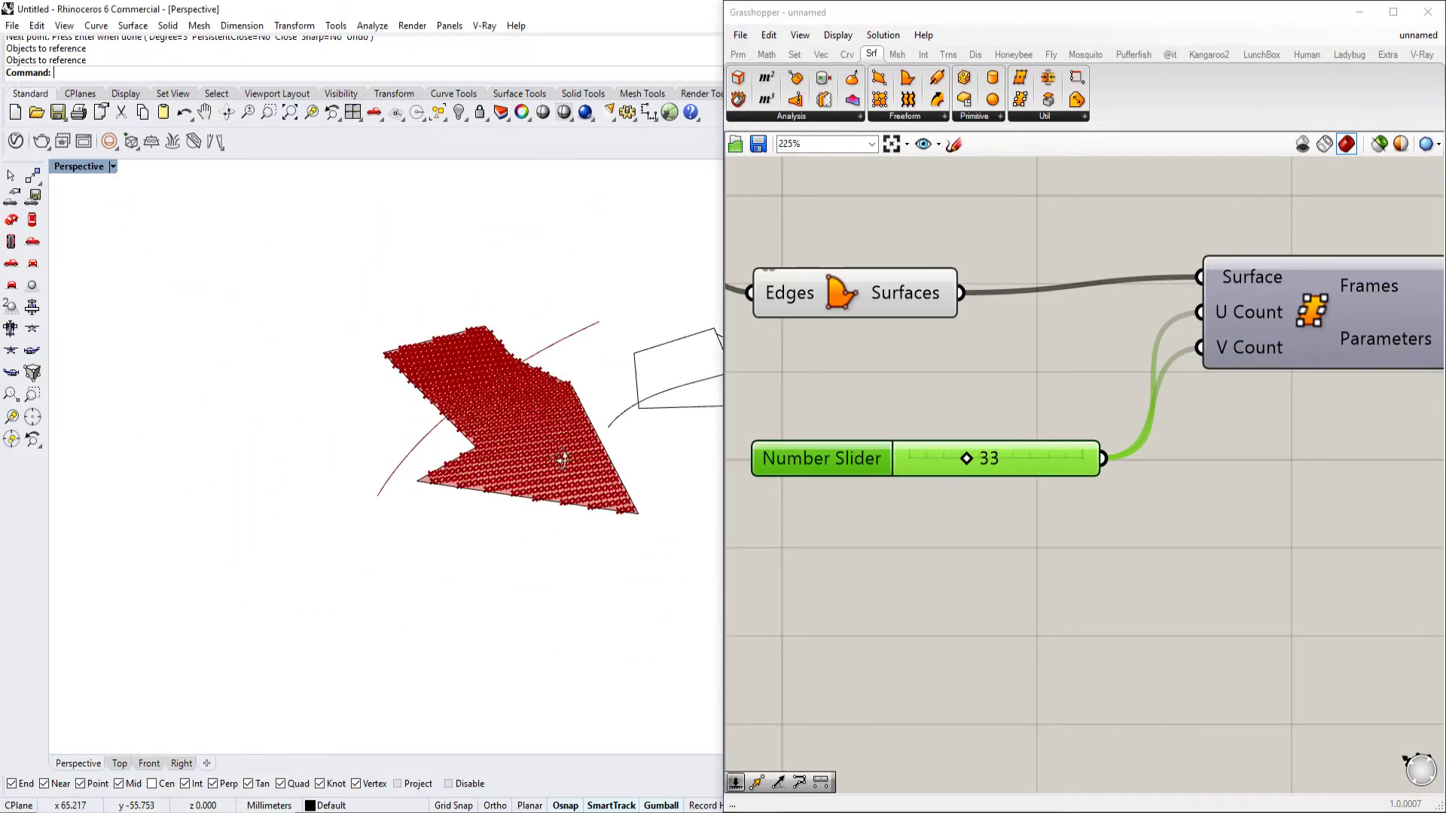
right_click_drag(1149, 415, 1020, 420)
scroll(1005, 403, "down", 2)
scroll(597, 418, "up", 4)
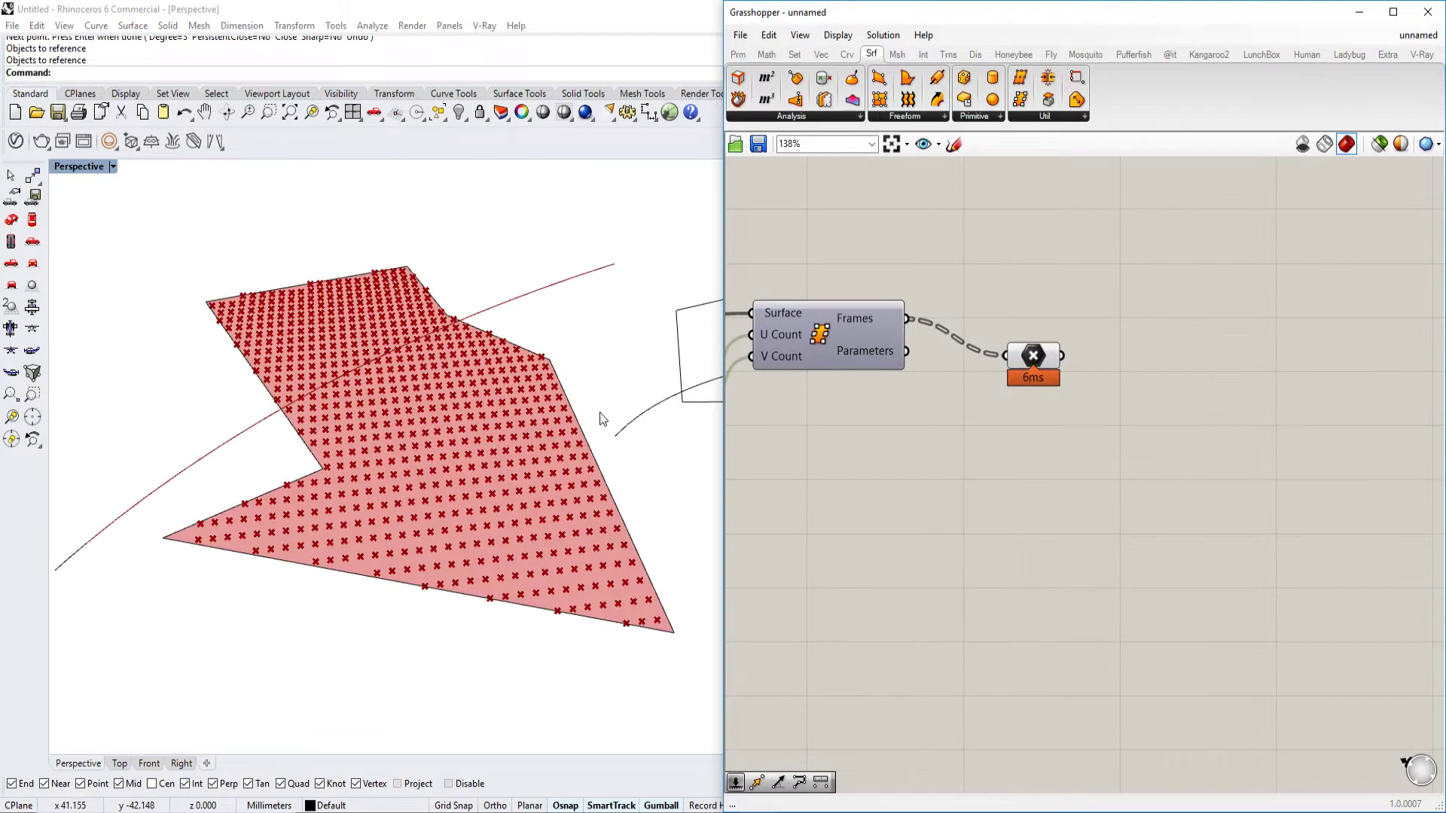
right_click_drag(497, 444, 324, 431)
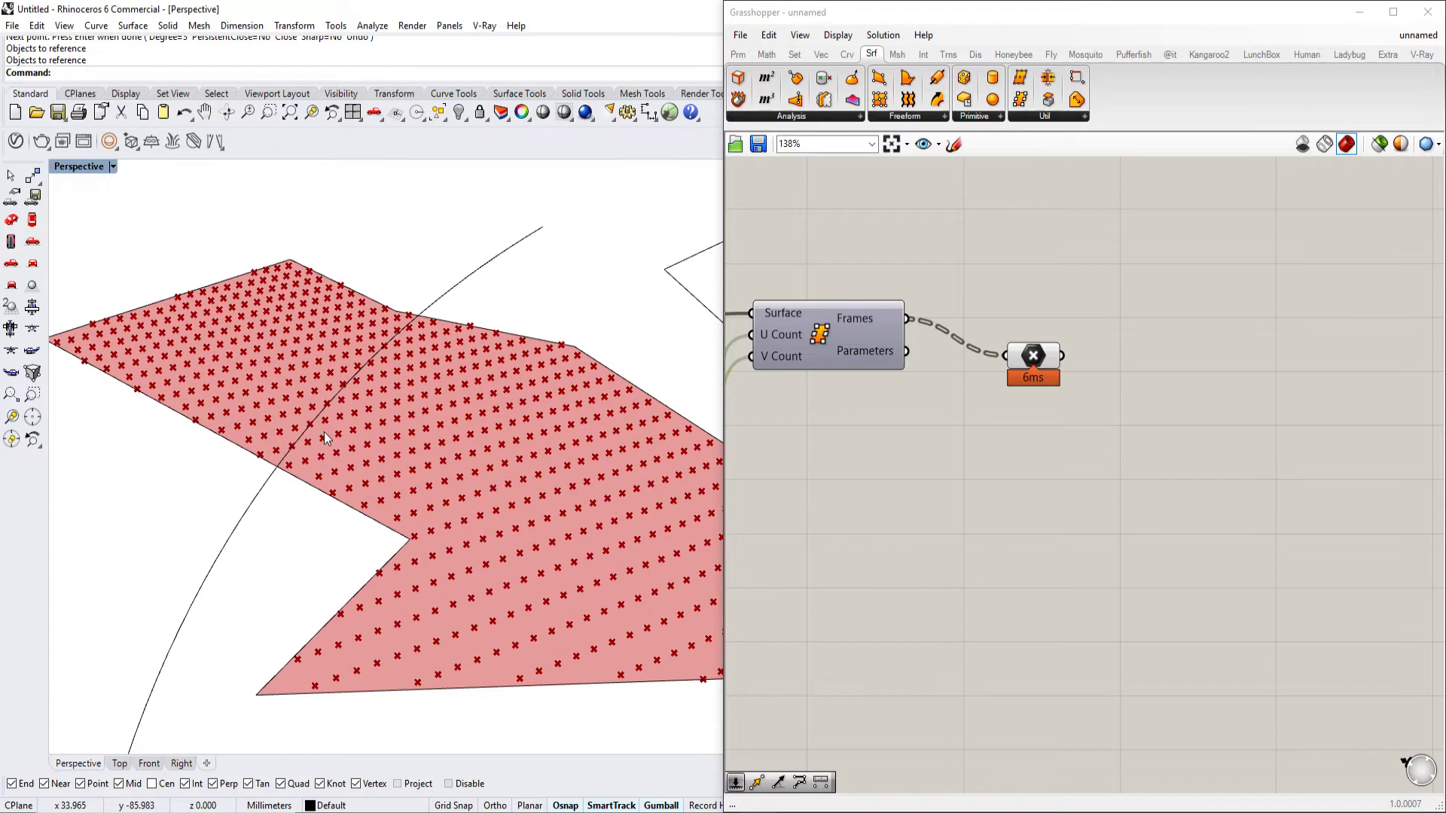
scroll(309, 447, "up", 2)
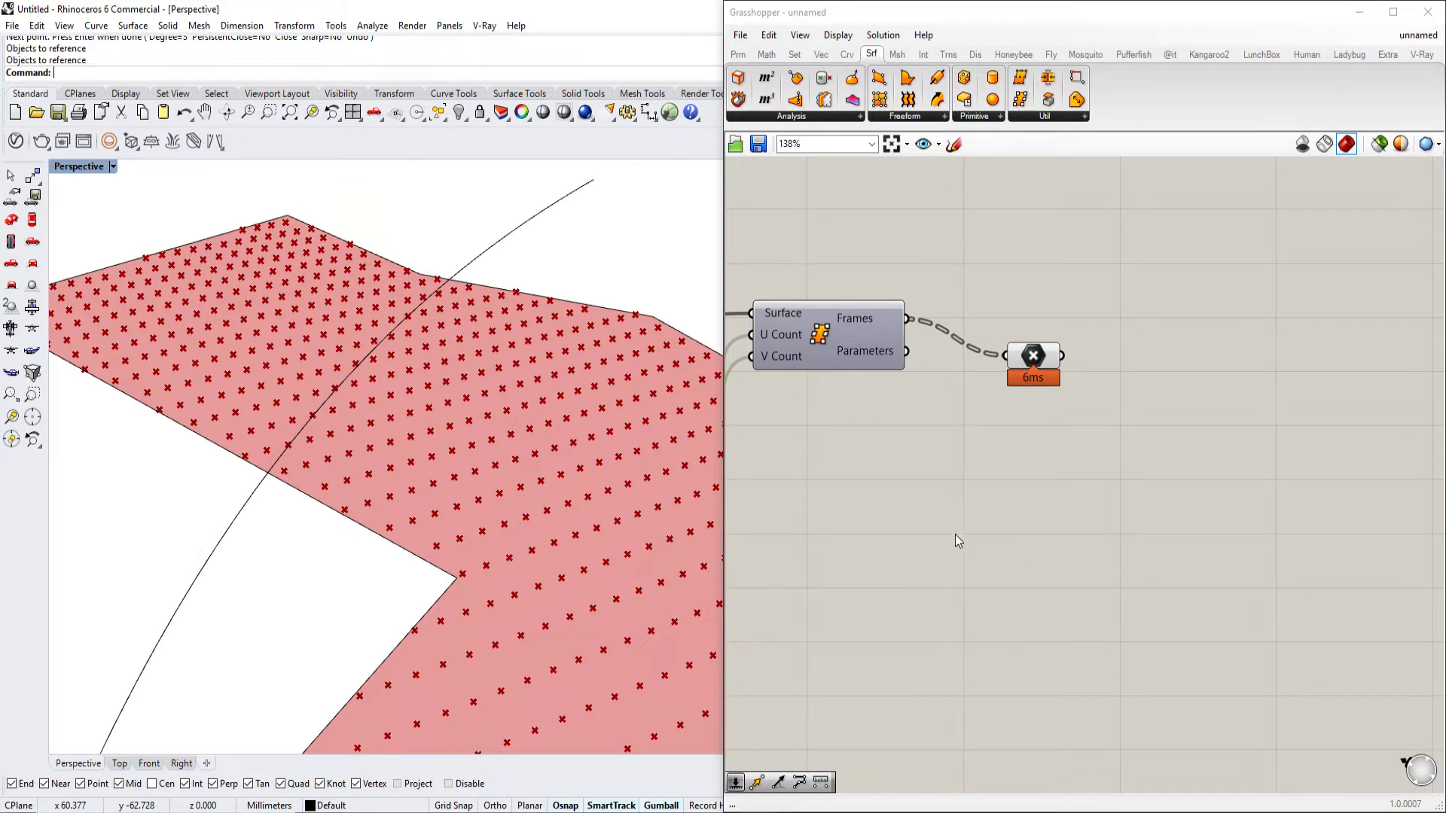
double_click(1045, 533)
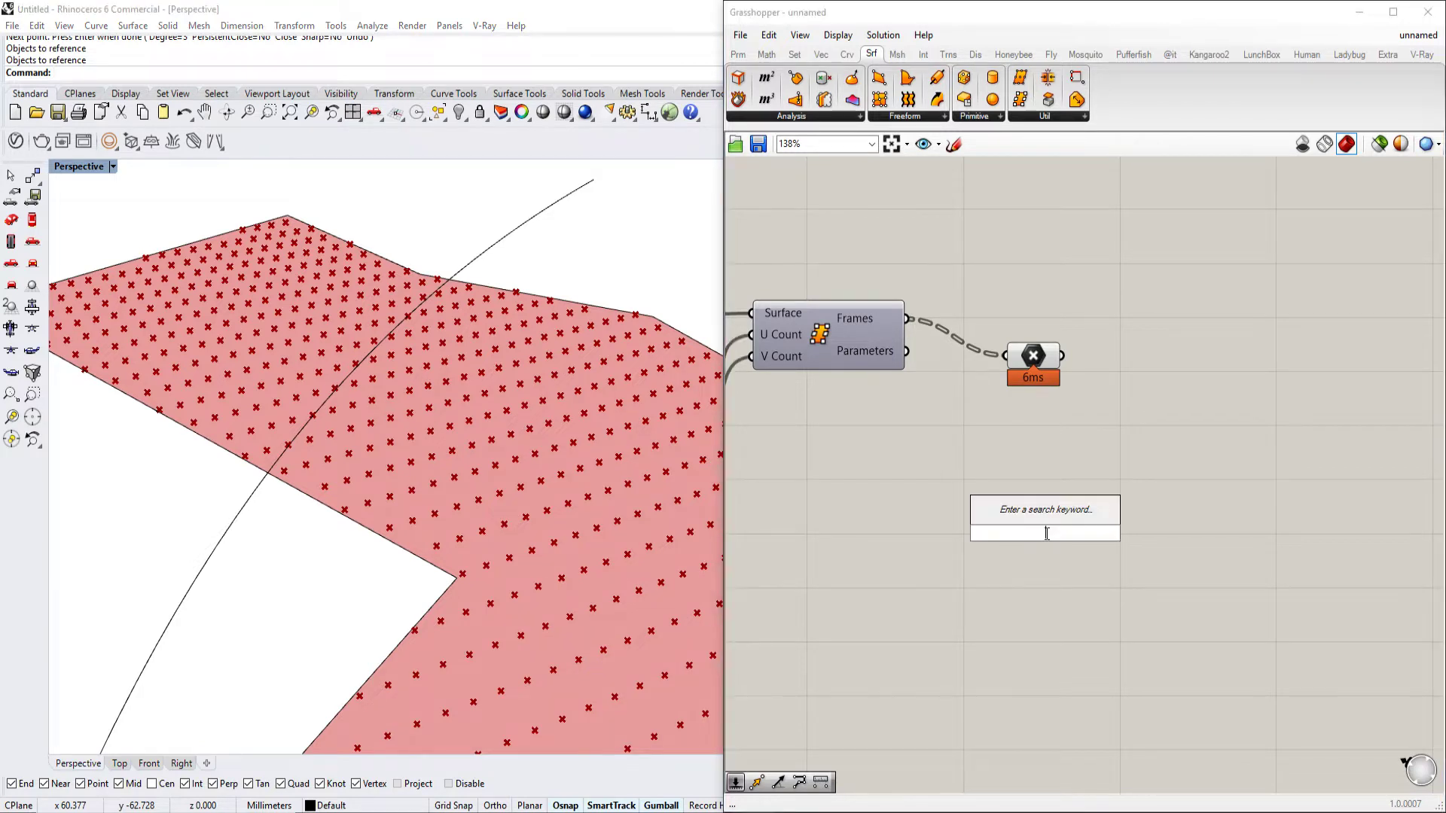
type("di")
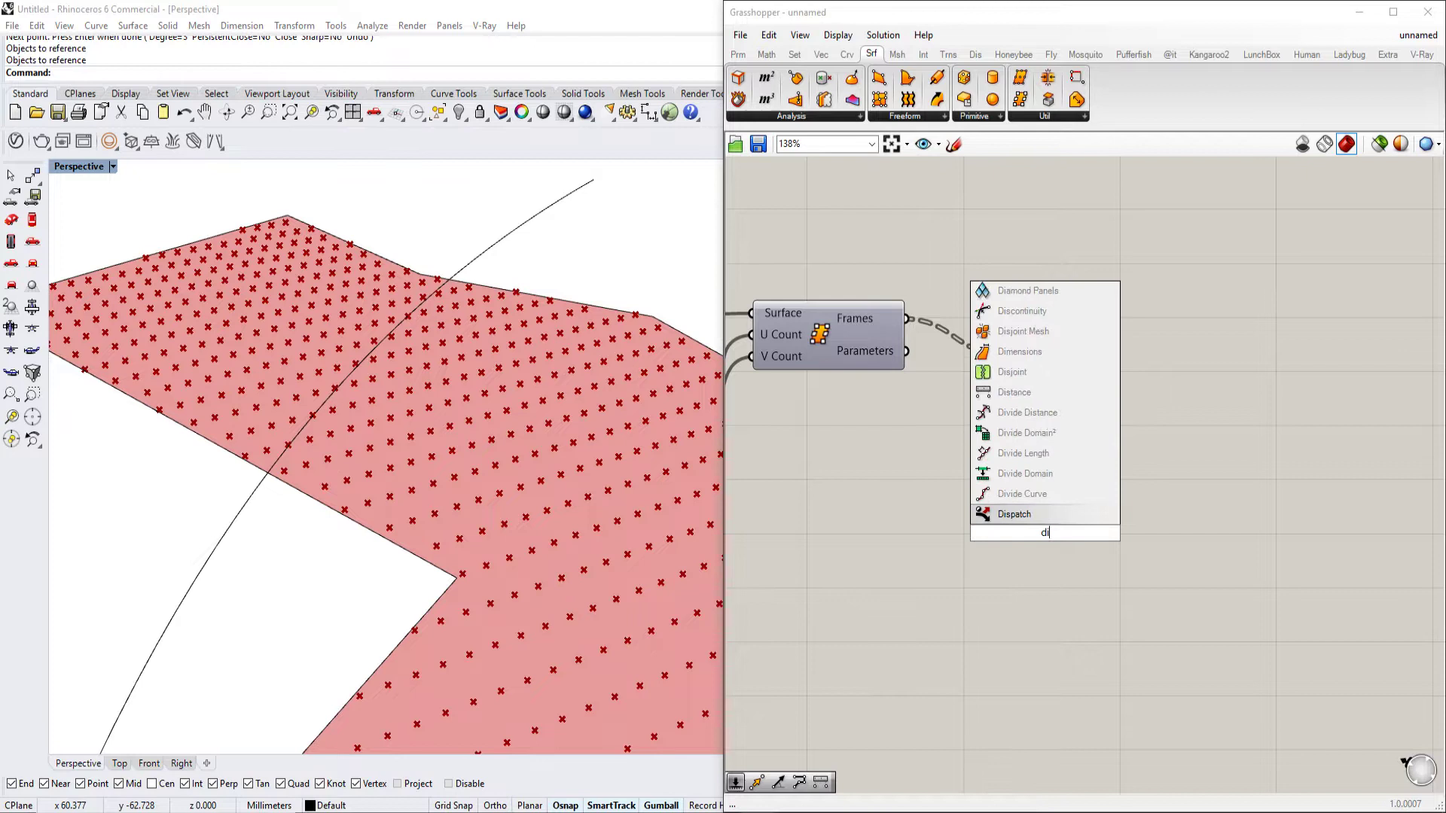
key("Return")
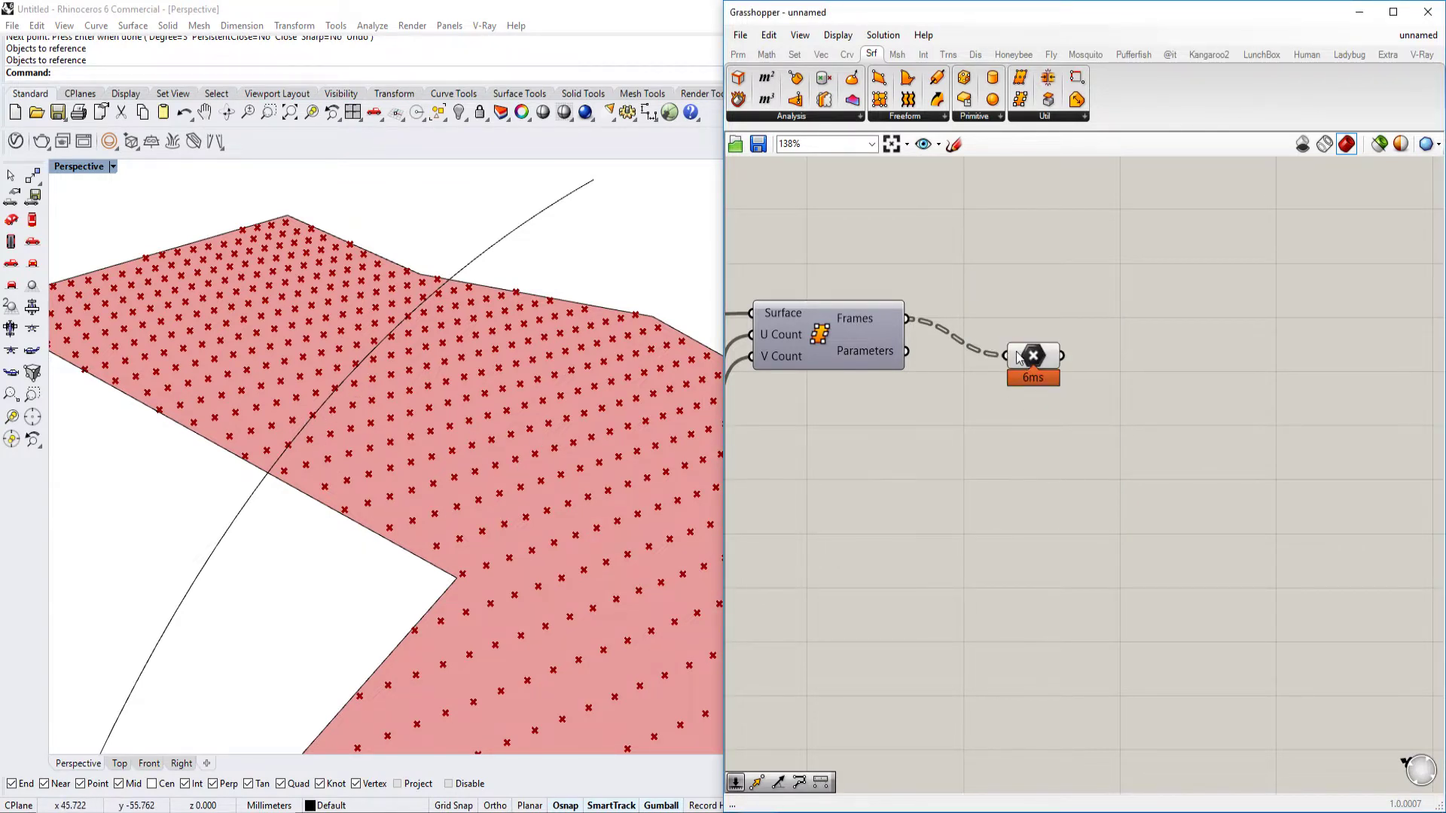
left_click(846, 54)
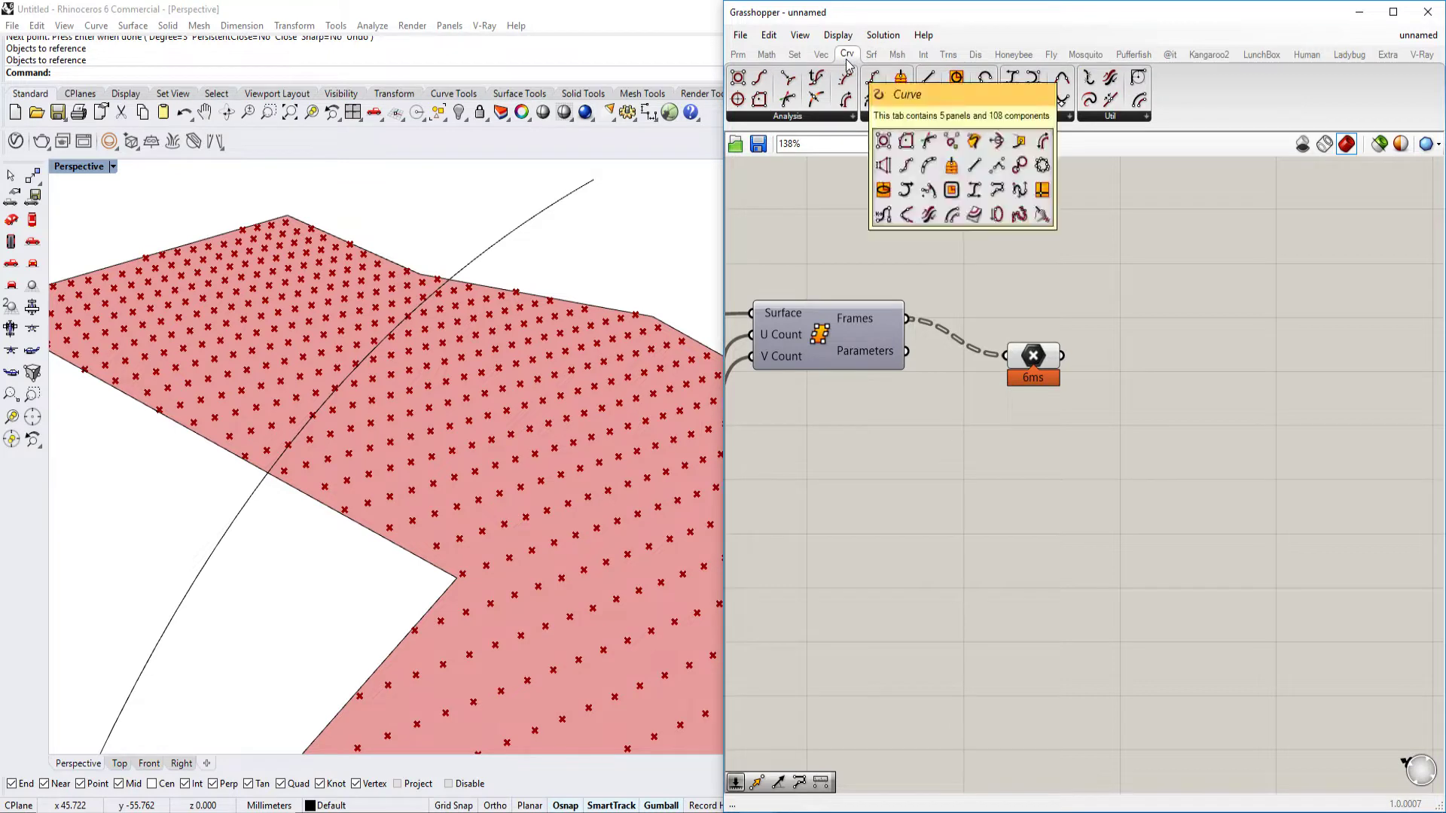
left_click(811, 117)
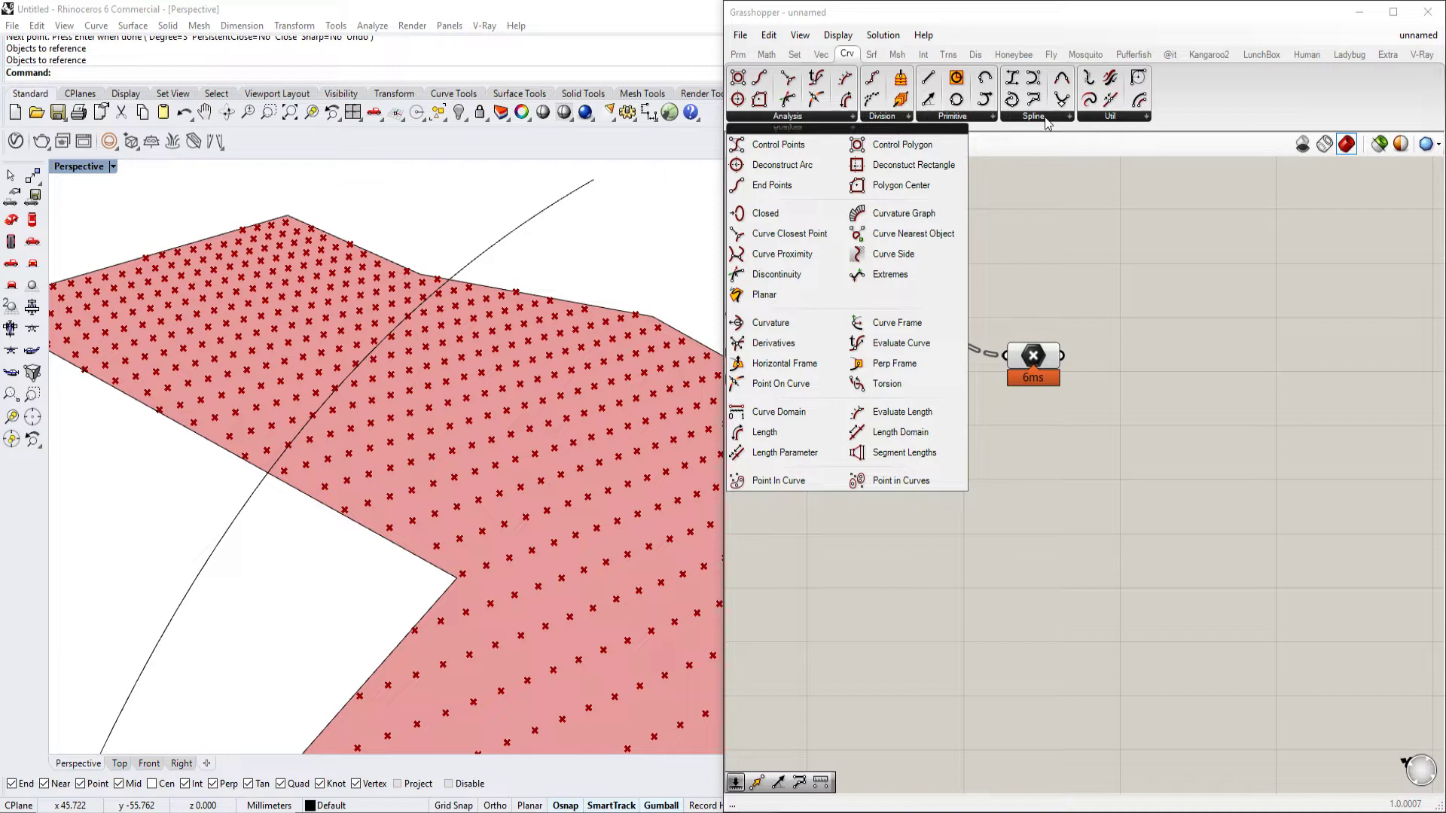
left_click(1112, 117)
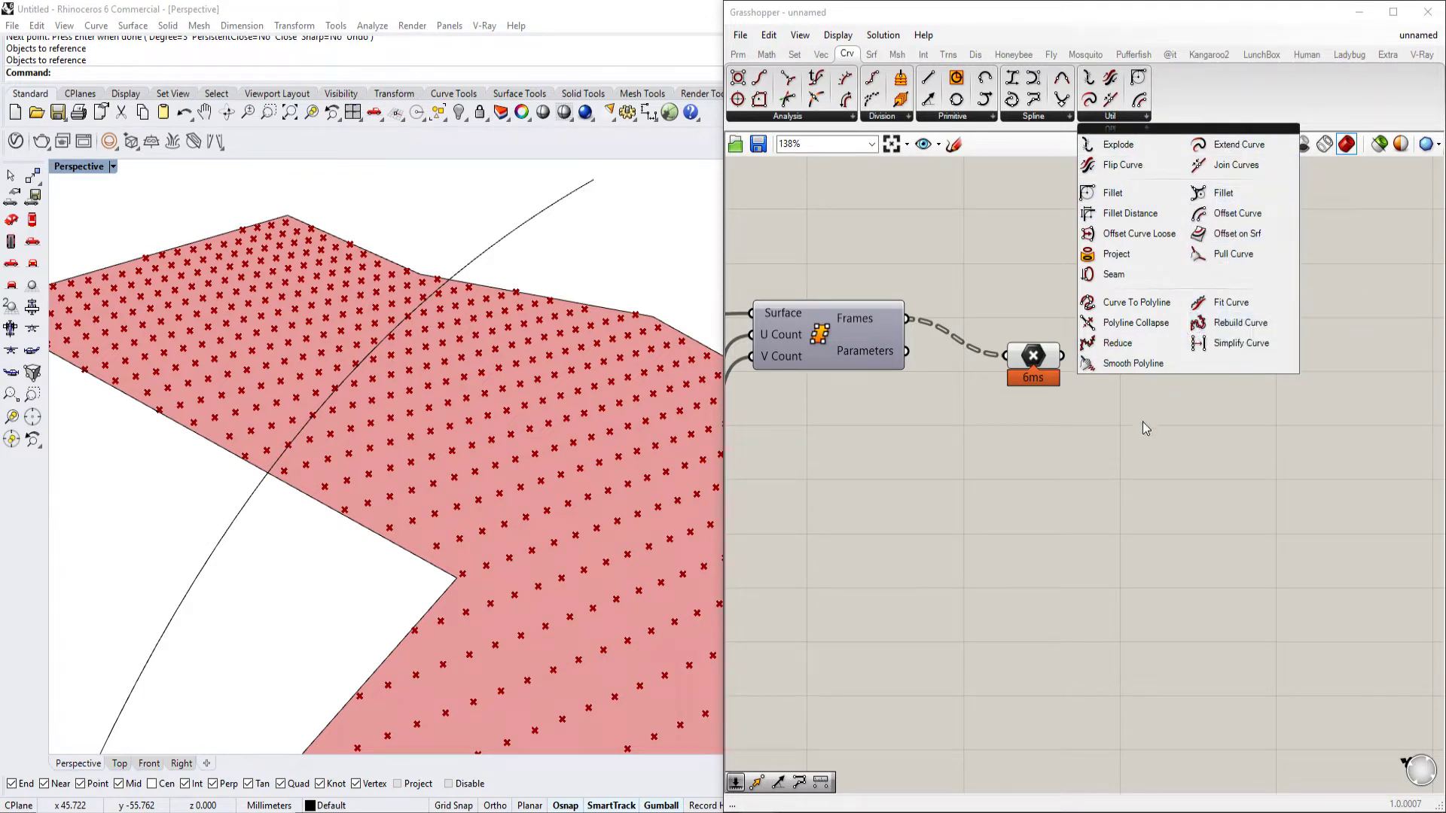
Add a Curve Closest Point component and place it after the Point parameter
double_click(1077, 450)
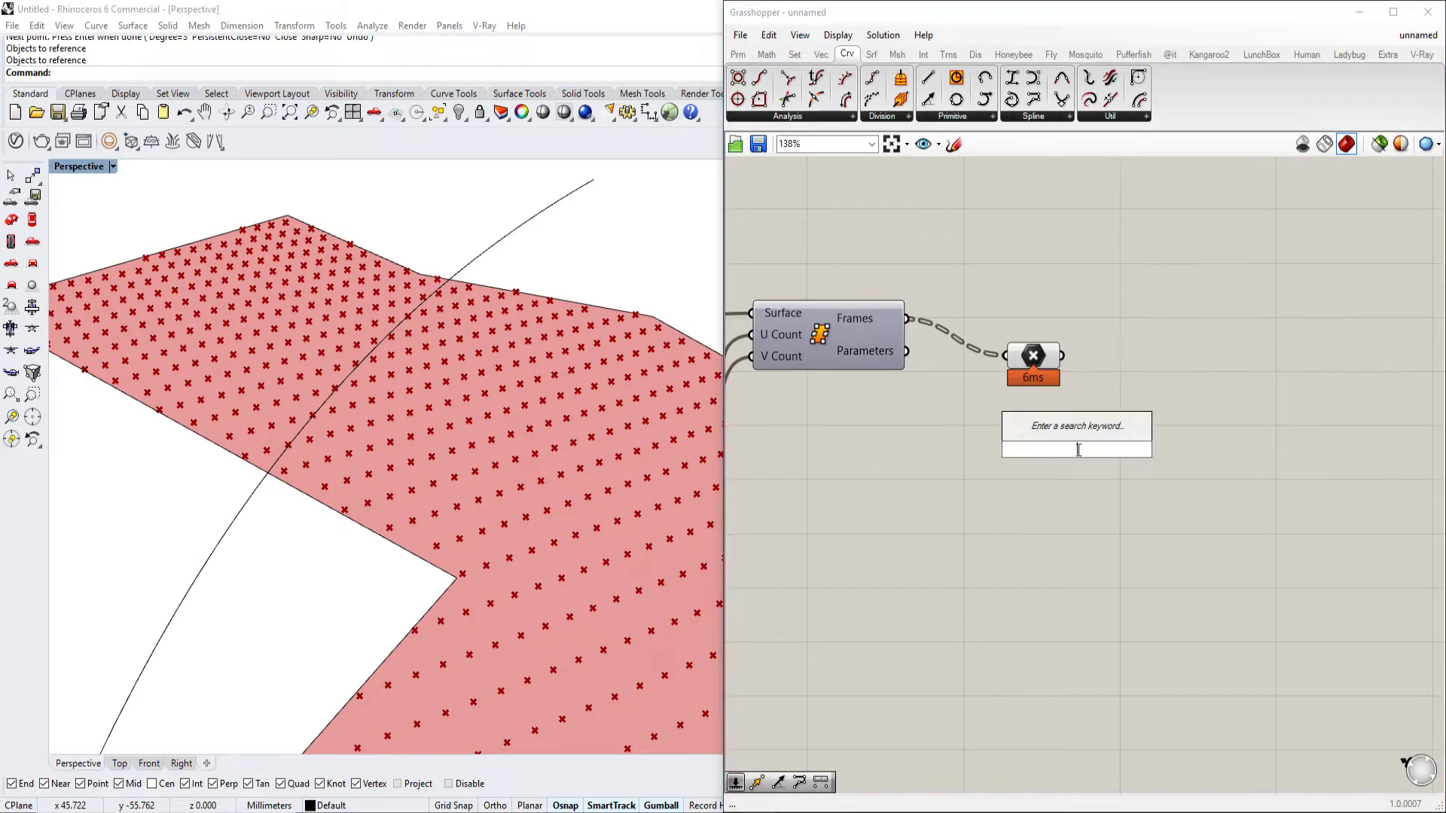
type("pul")
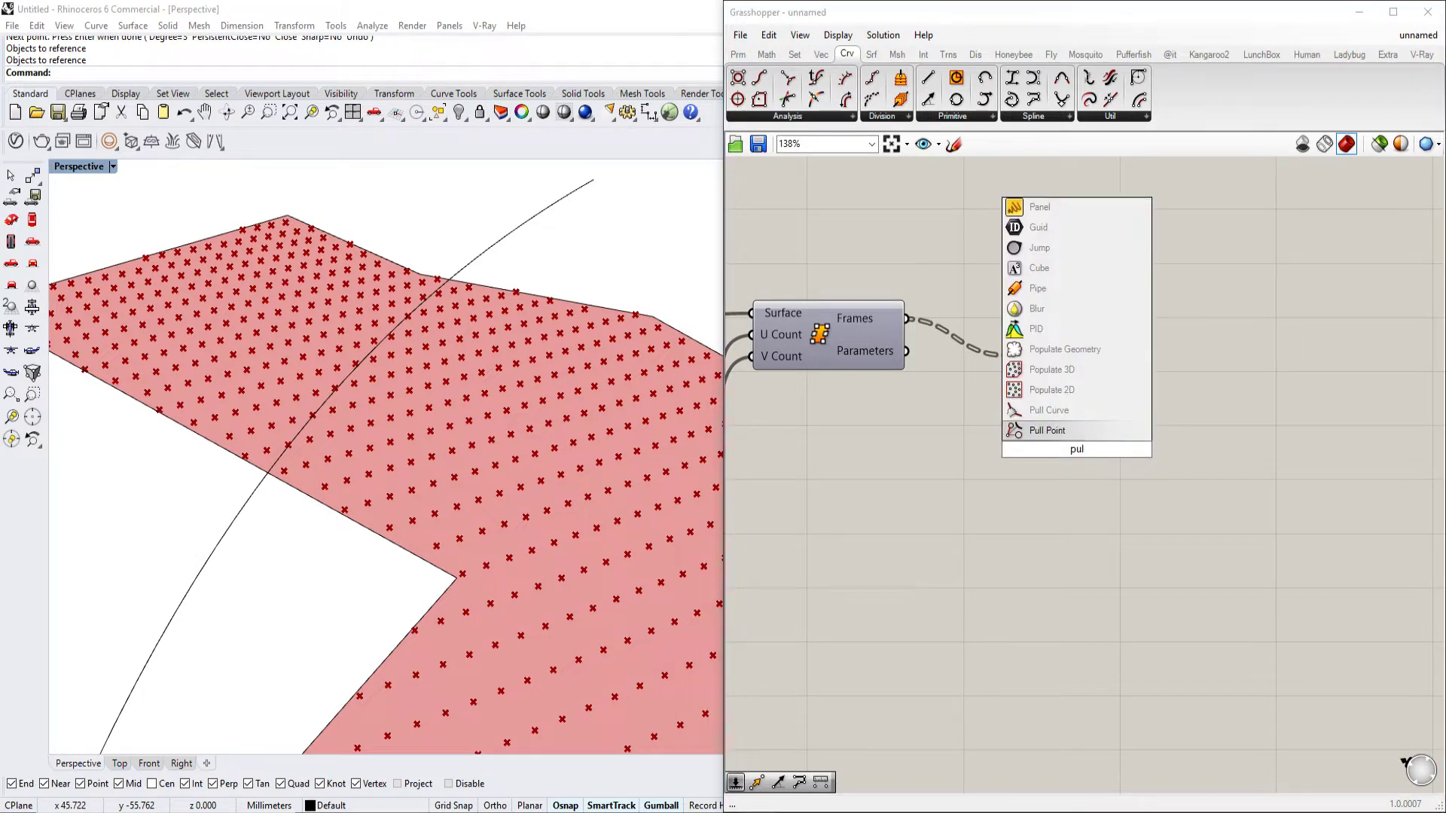
key("BackSpace")
key("BackSpace")
key("BackSpace")
type("po")
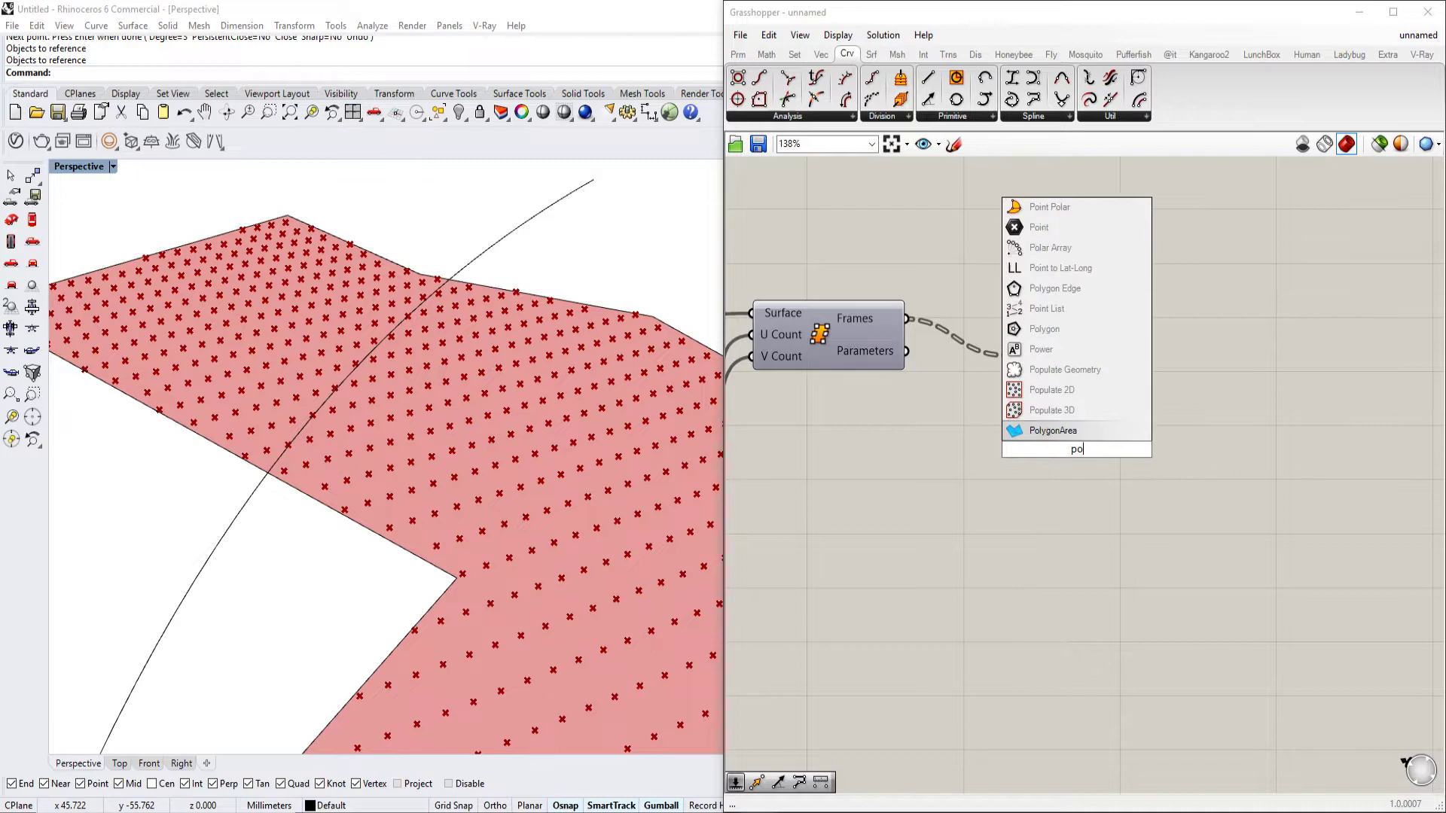
type("int on")
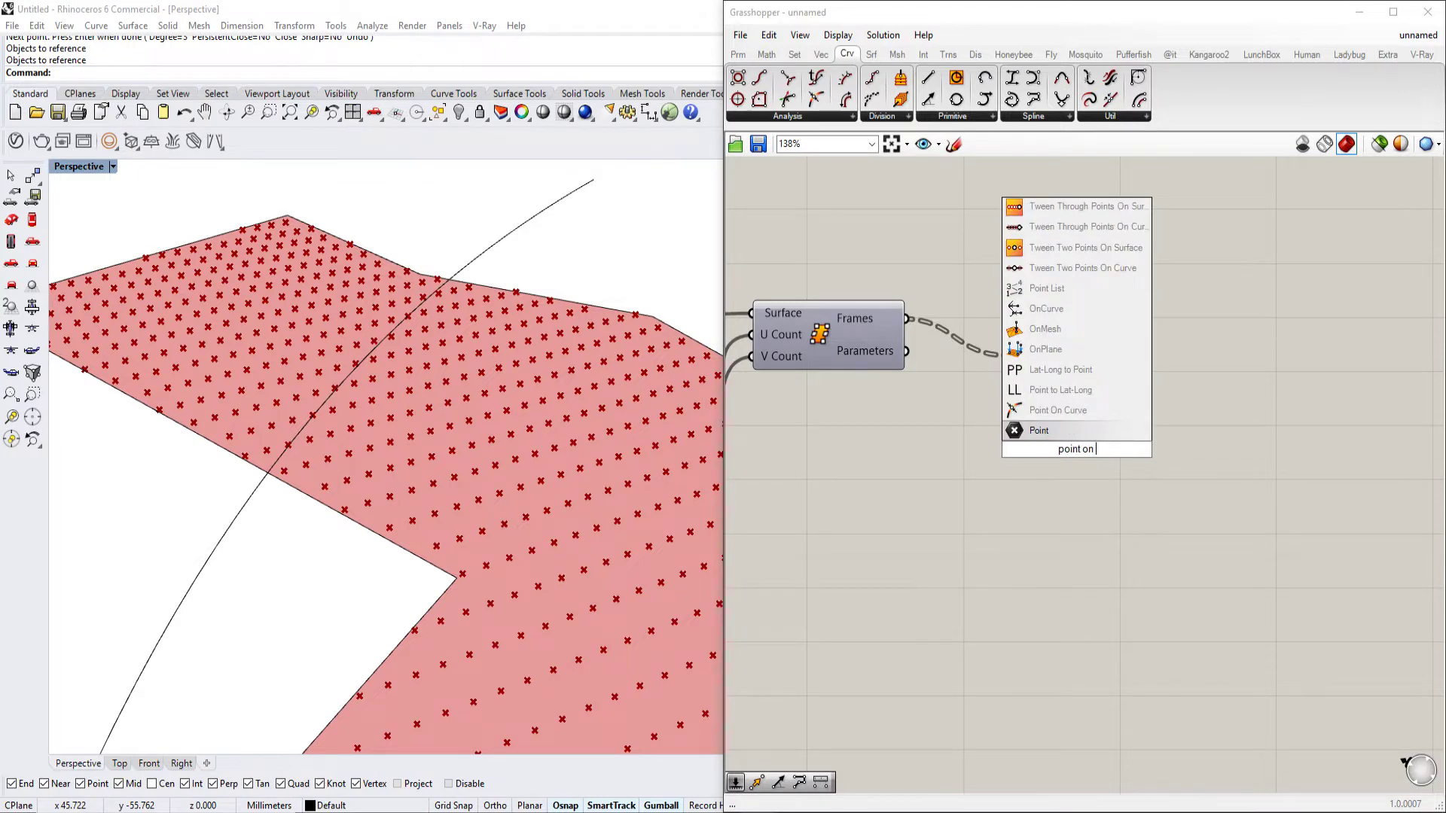
type(" cur")
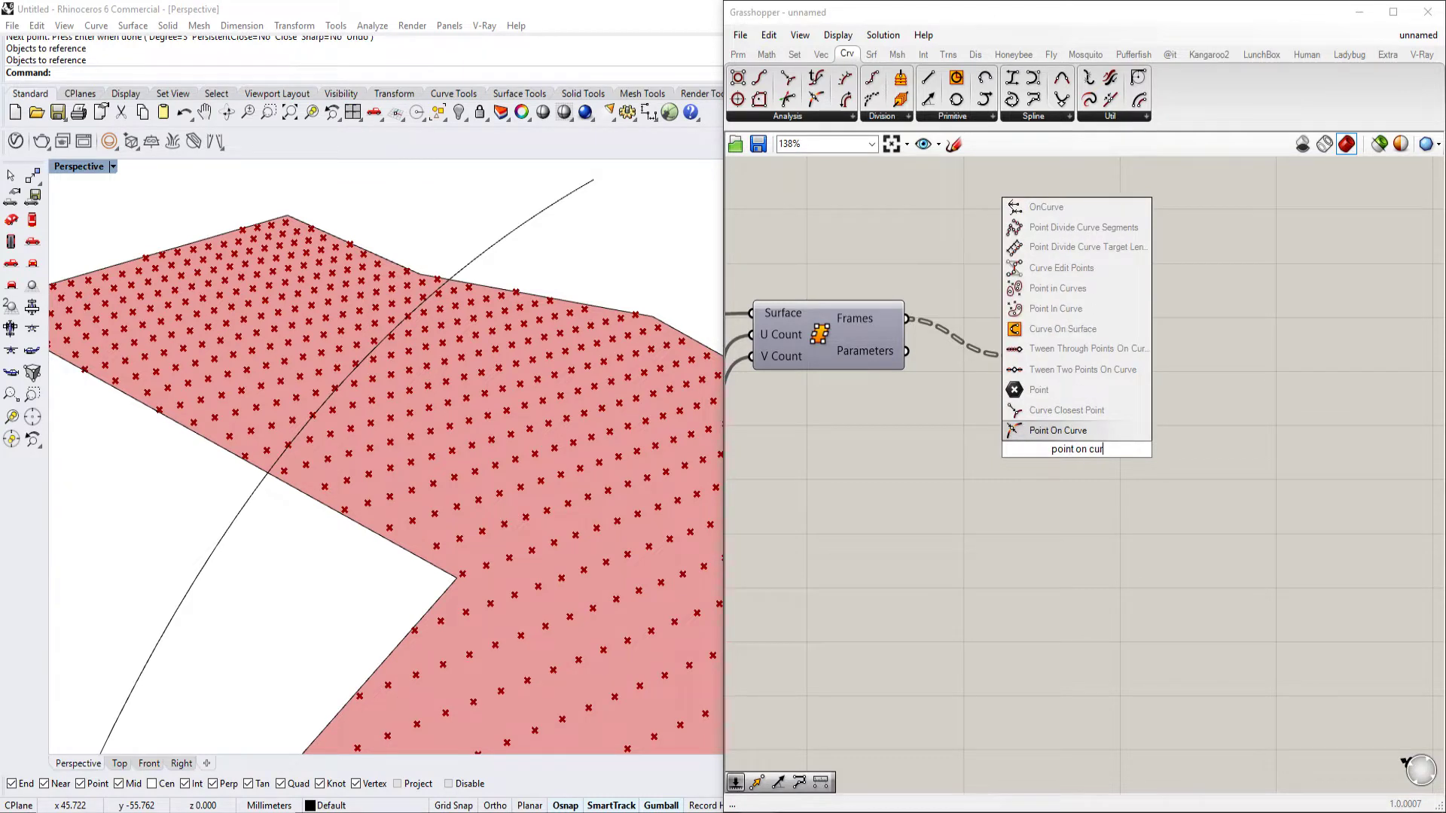
left_click(1066, 415)
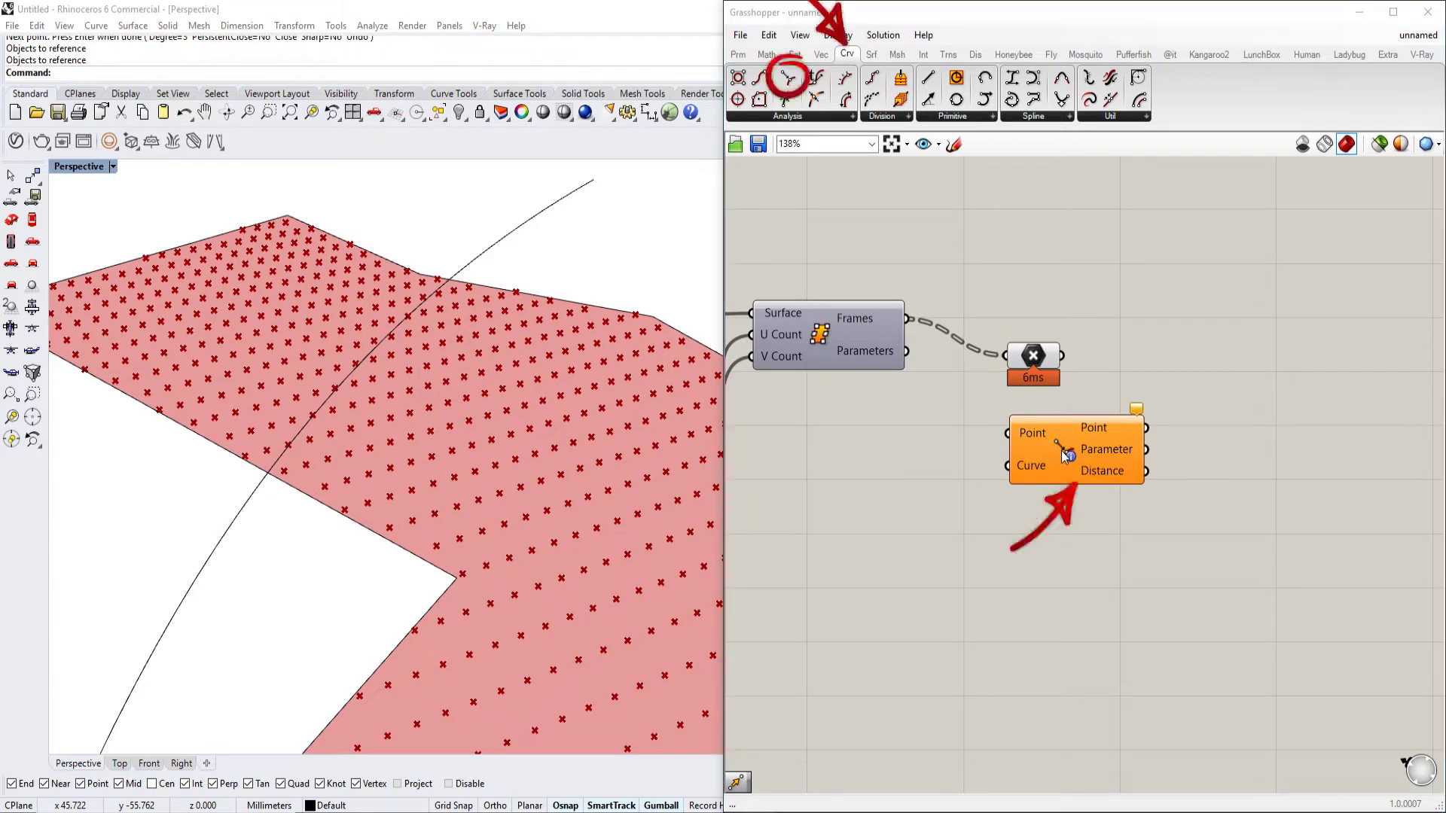
left_click(798, 117)
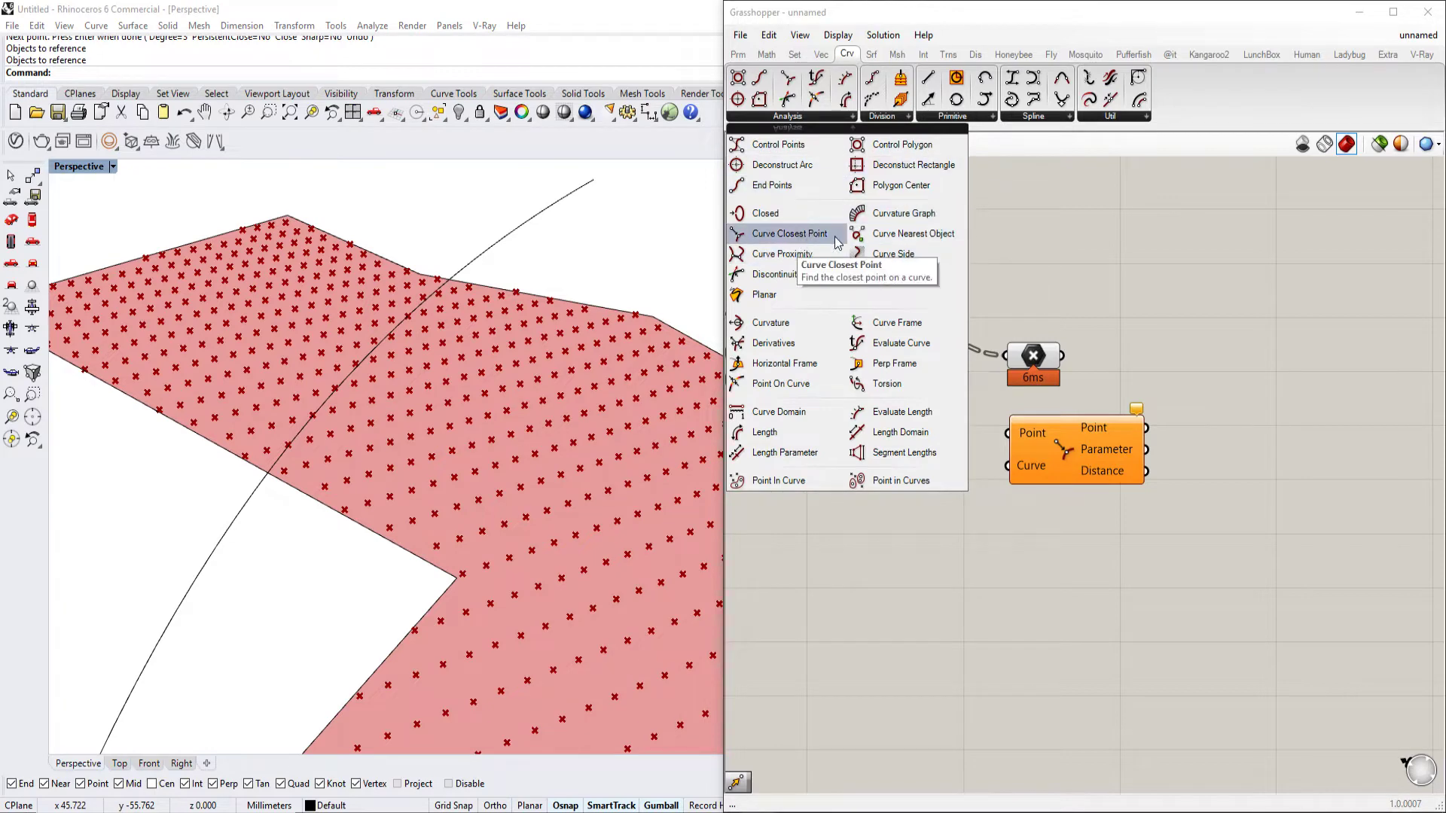
left_click_drag(1083, 448, 1250, 410)
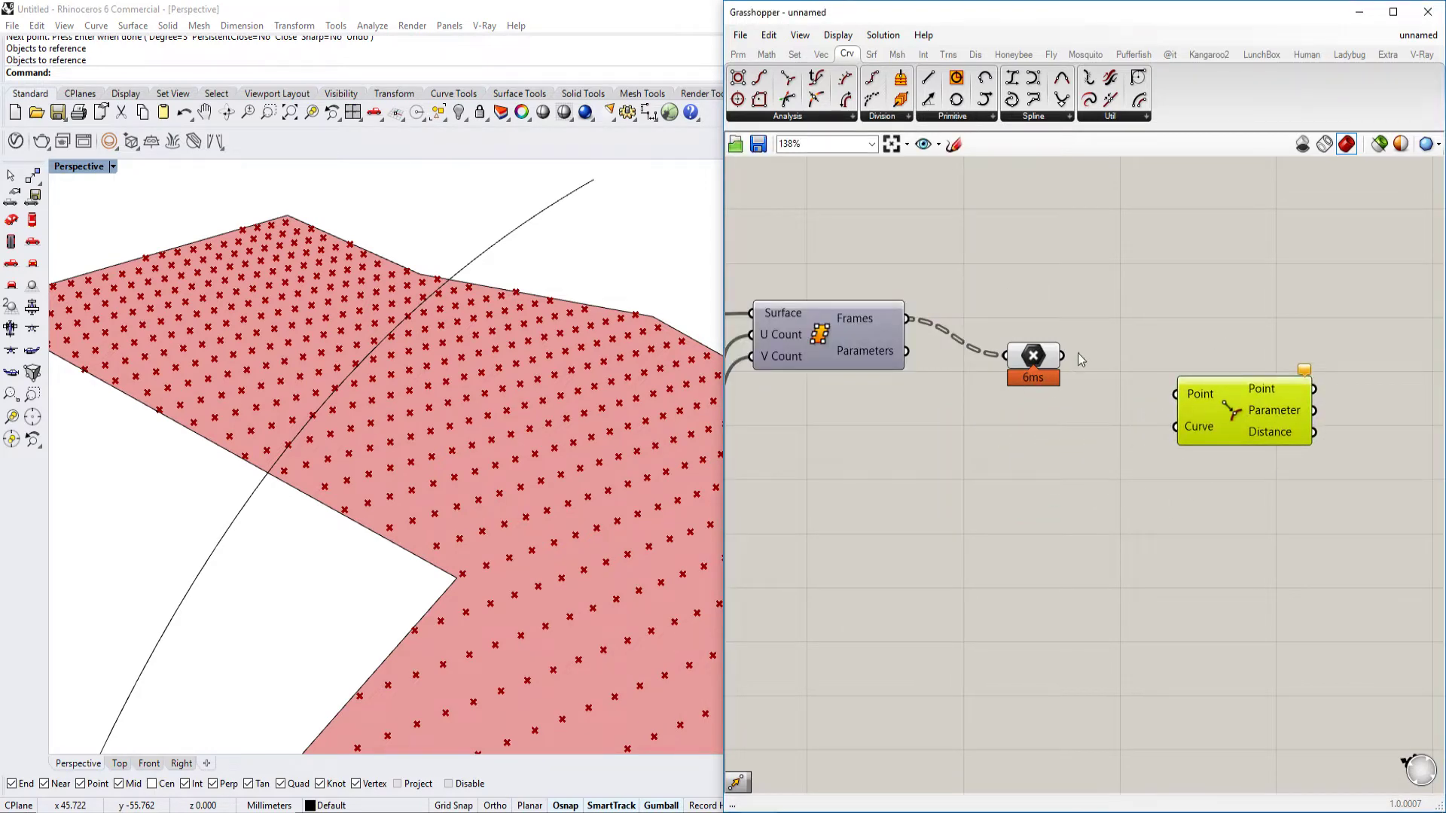
Move the unconnected Curve parameter below Surface Frames and connect it to the Curve input of Curve Closest Point
scroll(1068, 482, "down", 3)
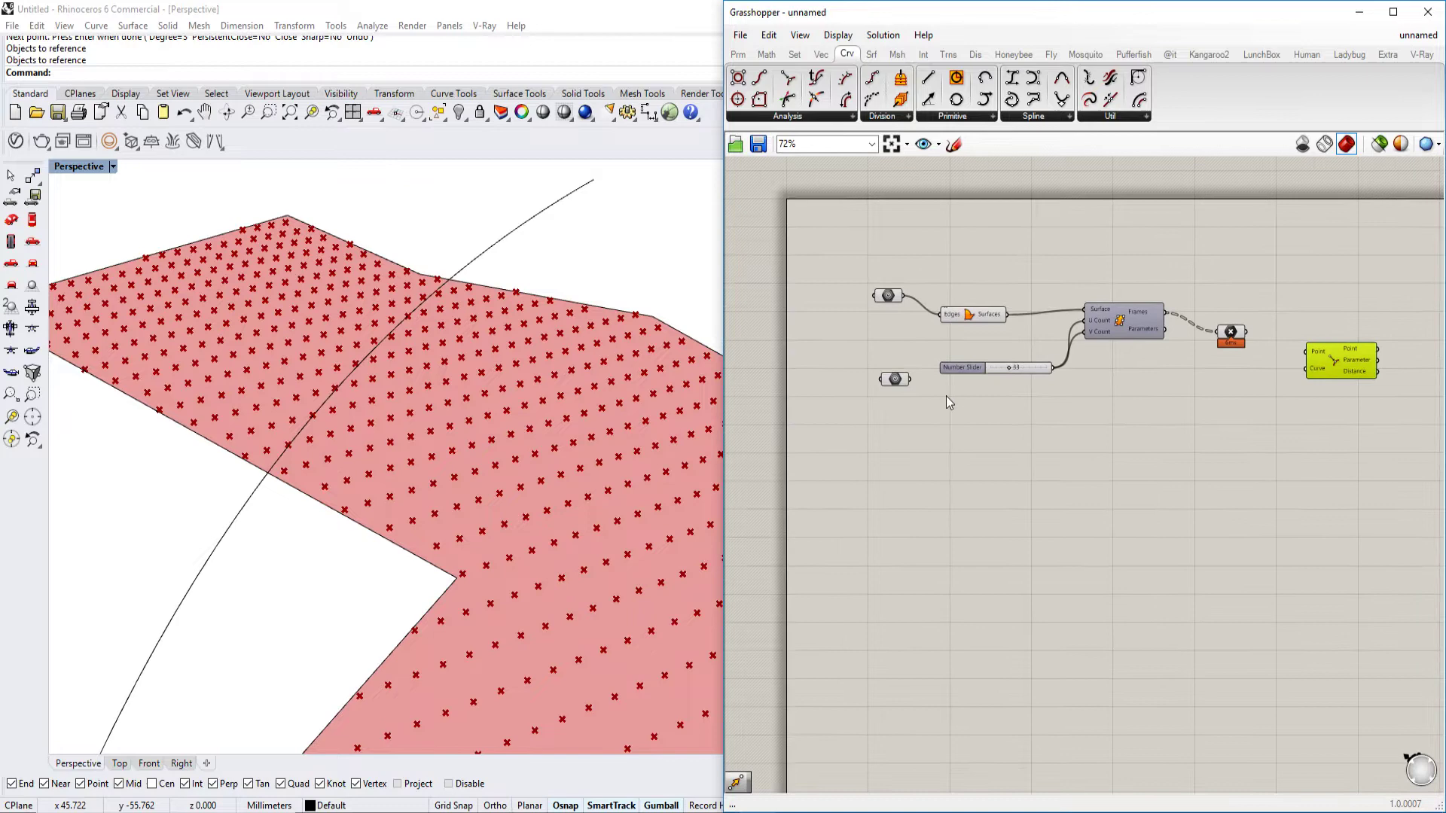
left_click_drag(898, 382, 1342, 326)
scroll(1103, 440, "up", 2)
key("ctrl+z")
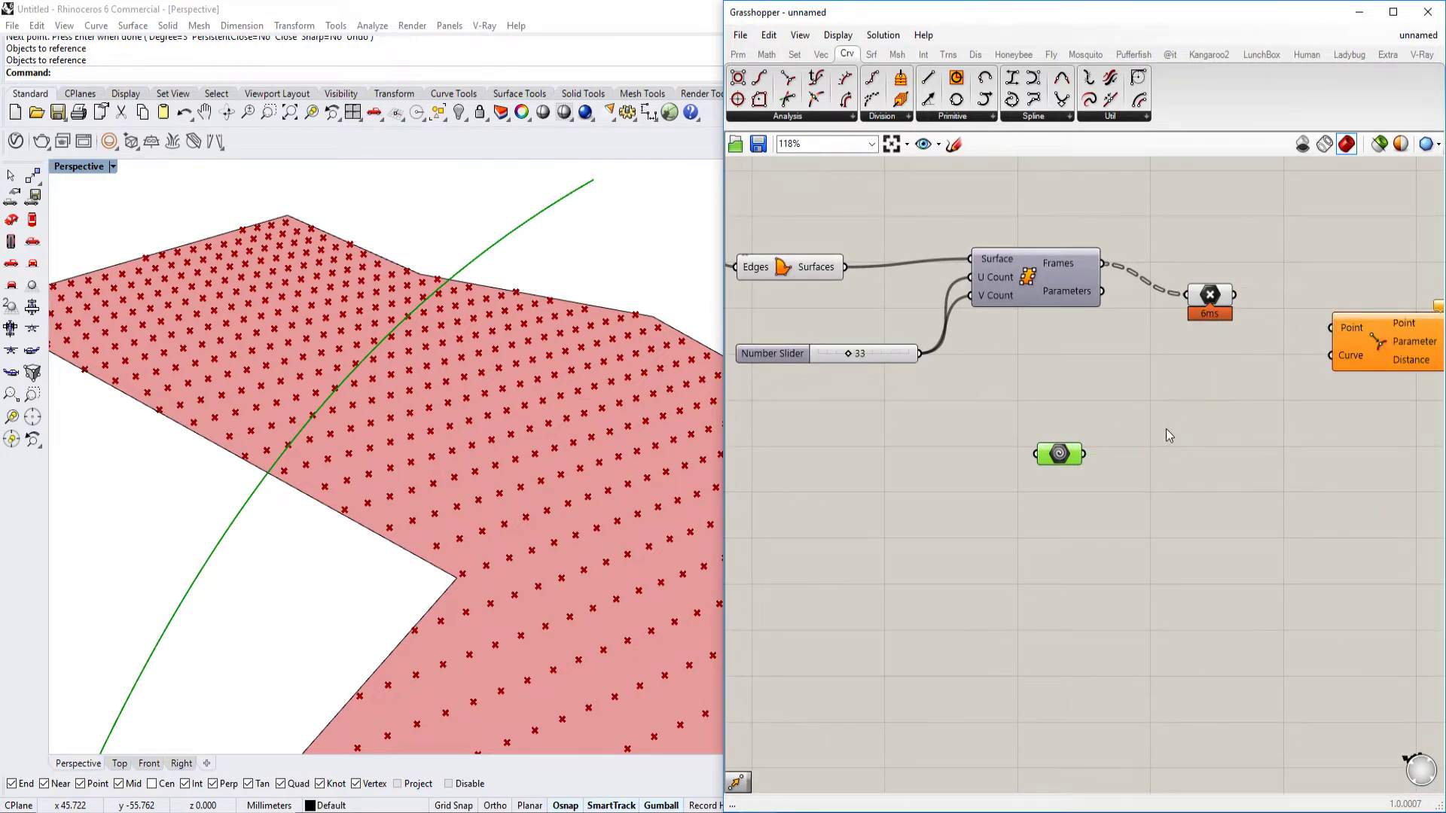
left_click_drag(1087, 453, 1331, 356)
right_click_drag(1292, 369, 1126, 427)
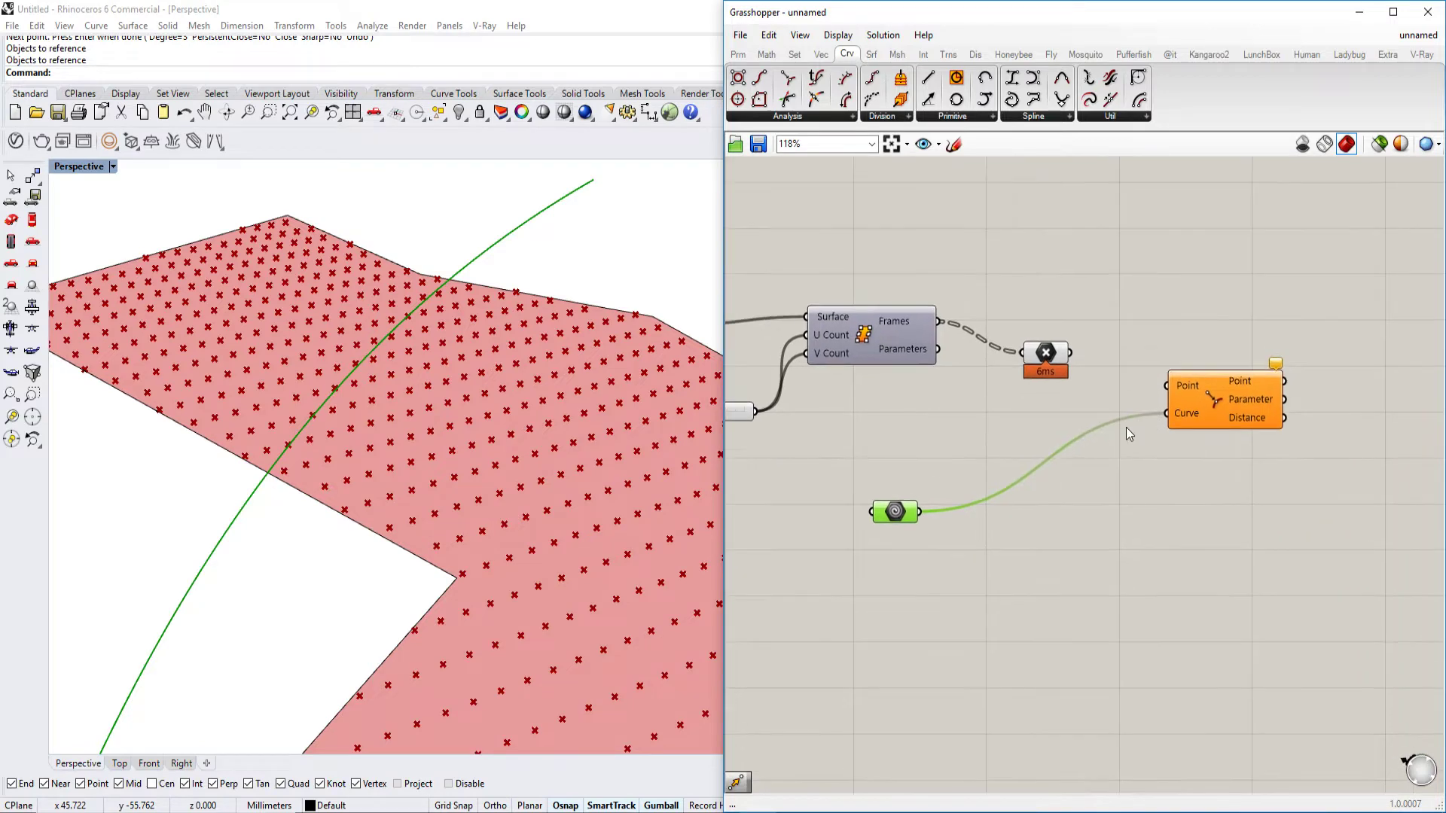
Connect the Point parameter to the Point input of Curve Closest Point
scroll(572, 458, "down", 3)
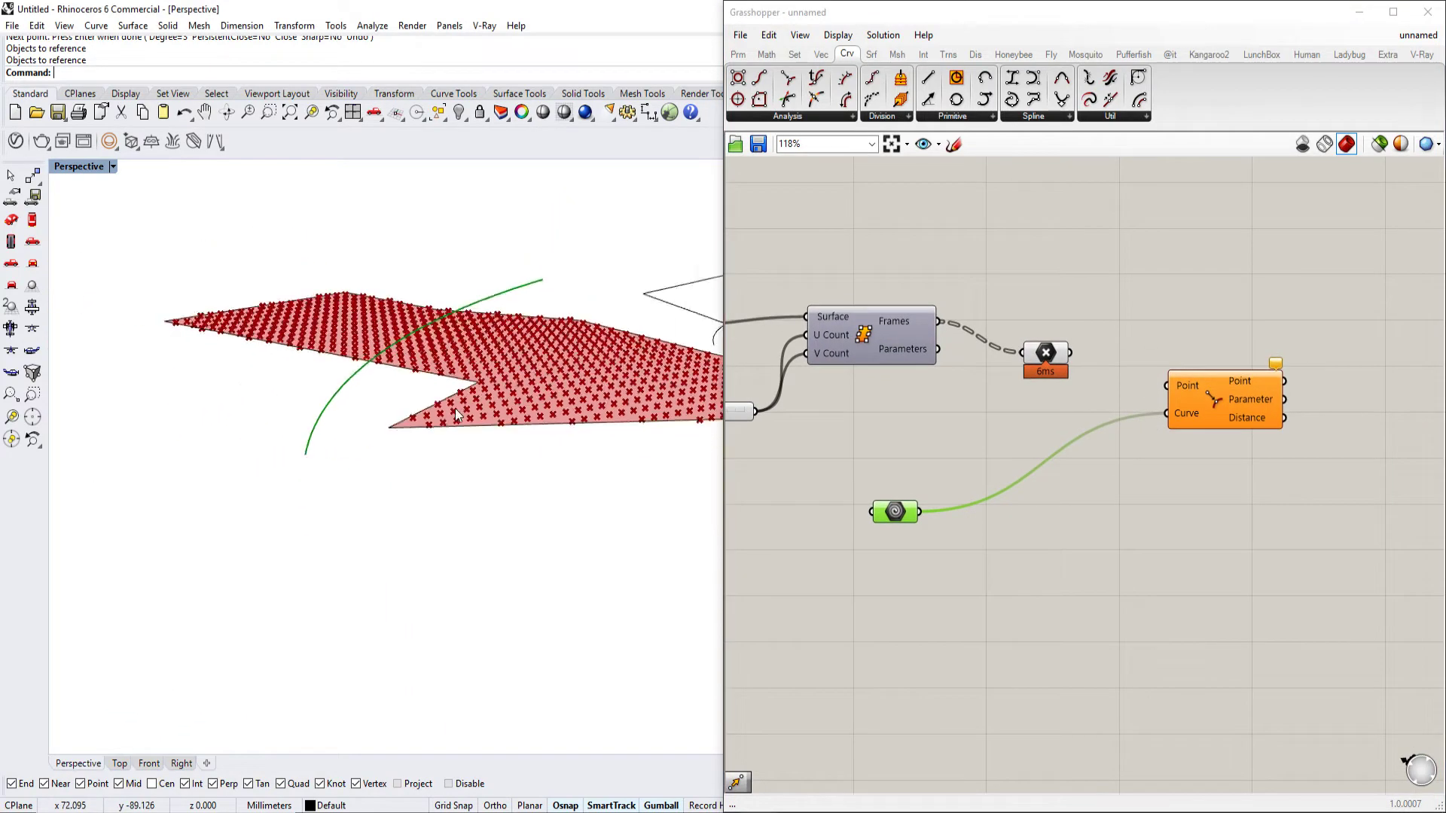
left_click(1045, 354)
scroll(1086, 345, "up", 1)
scroll(1086, 345, "up", 1)
left_click_drag(1057, 363, 1198, 404)
right_click_drag(1217, 403, 1065, 408)
Examine how the grid points map to their closest points along the curve
scroll(452, 461, "up", 3)
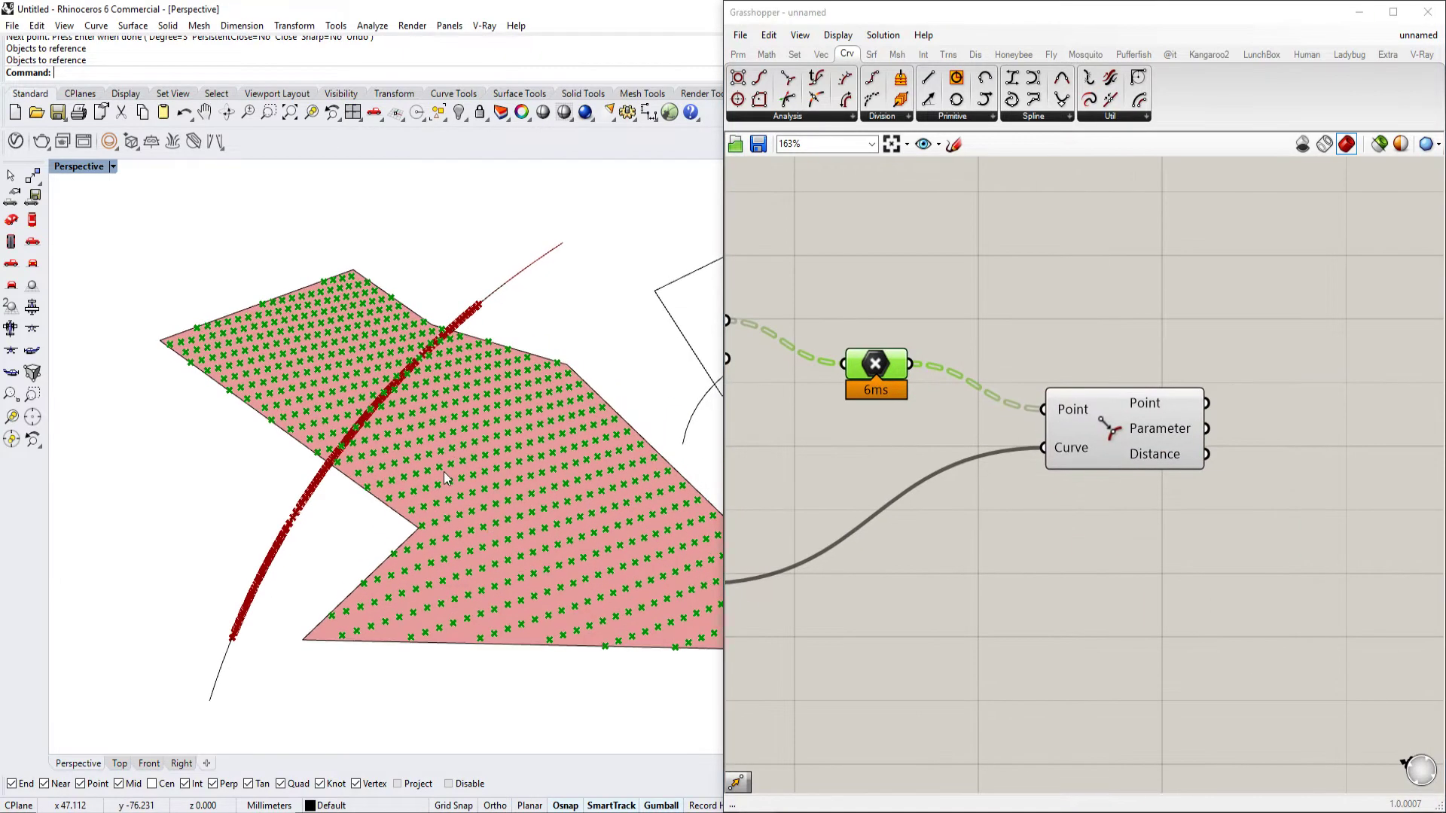
scroll(331, 608, "up", 5)
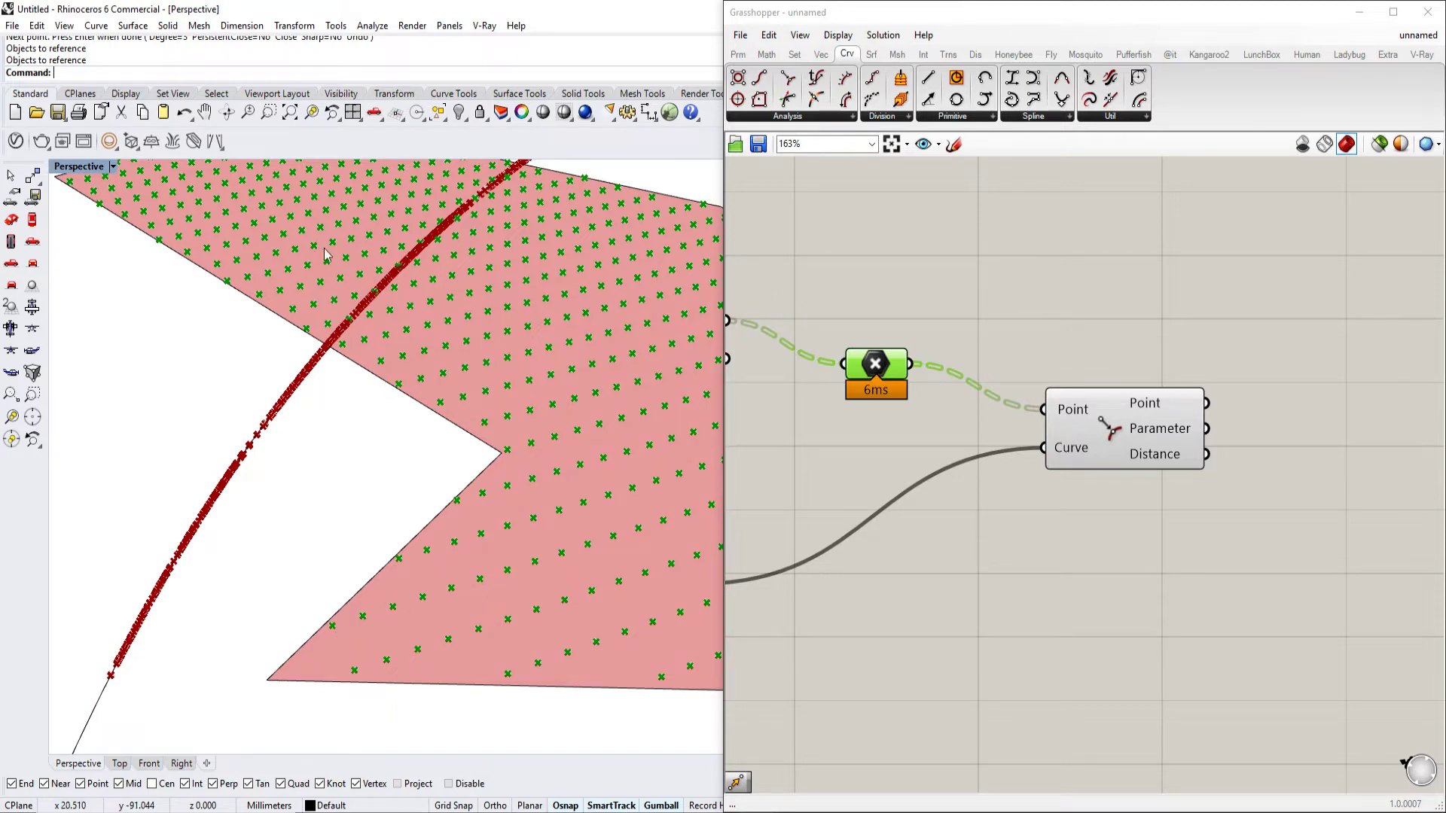
scroll(329, 256, "down", 5)
scroll(374, 319, "up", 5)
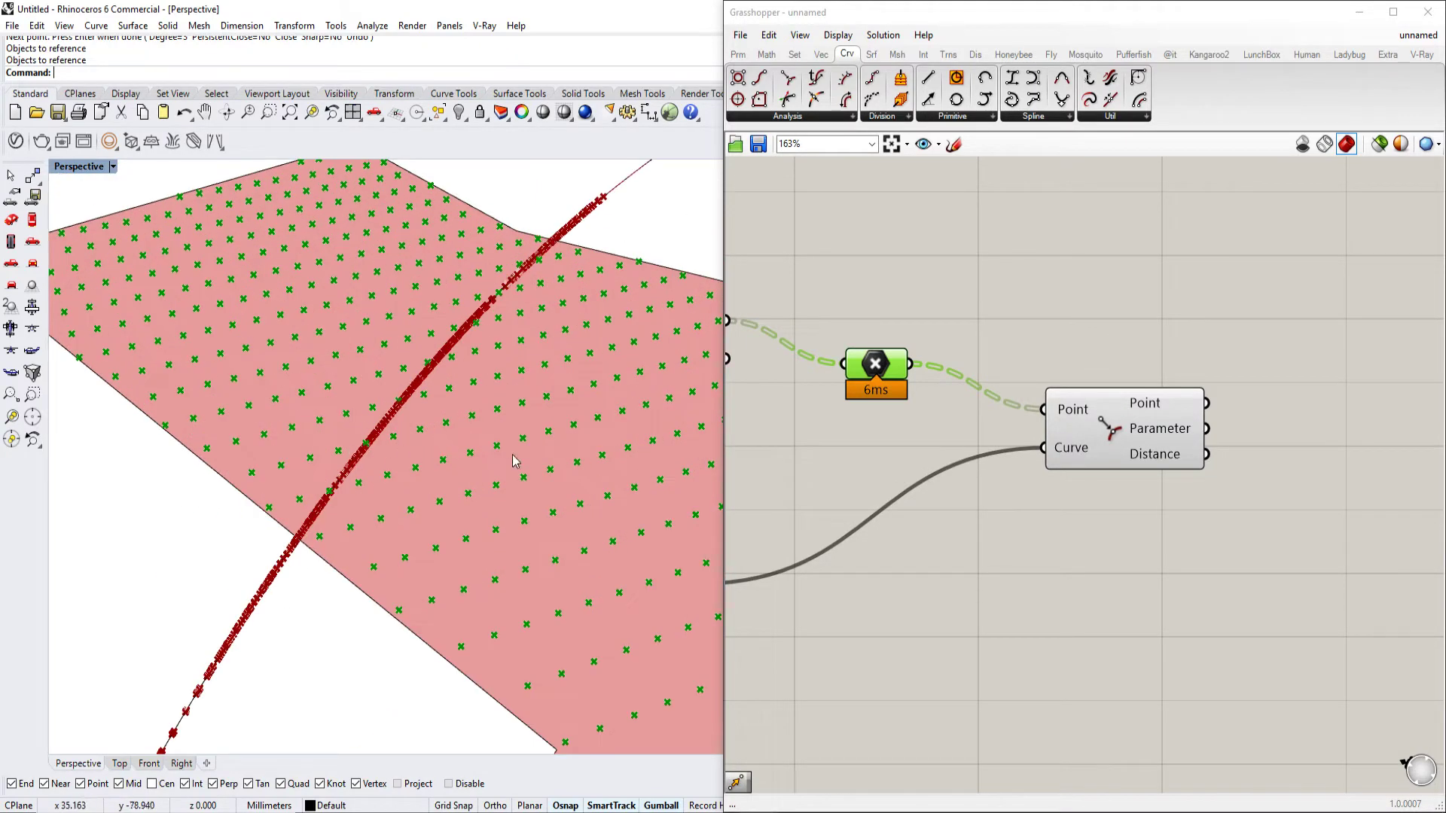
right_click_drag(1160, 454, 1076, 437)
scroll(1042, 426, "down", 3)
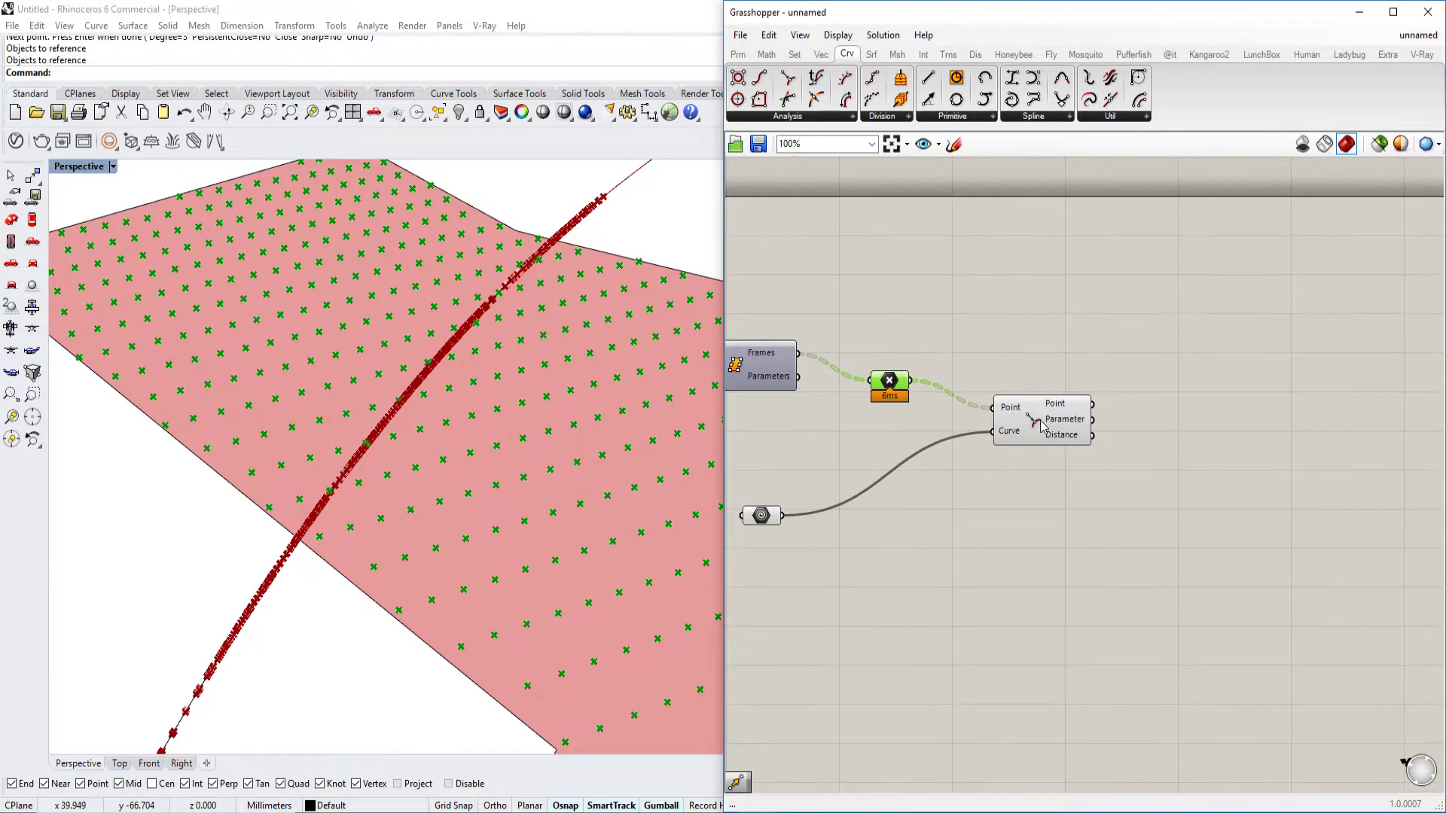
scroll(436, 578, "down", 5)
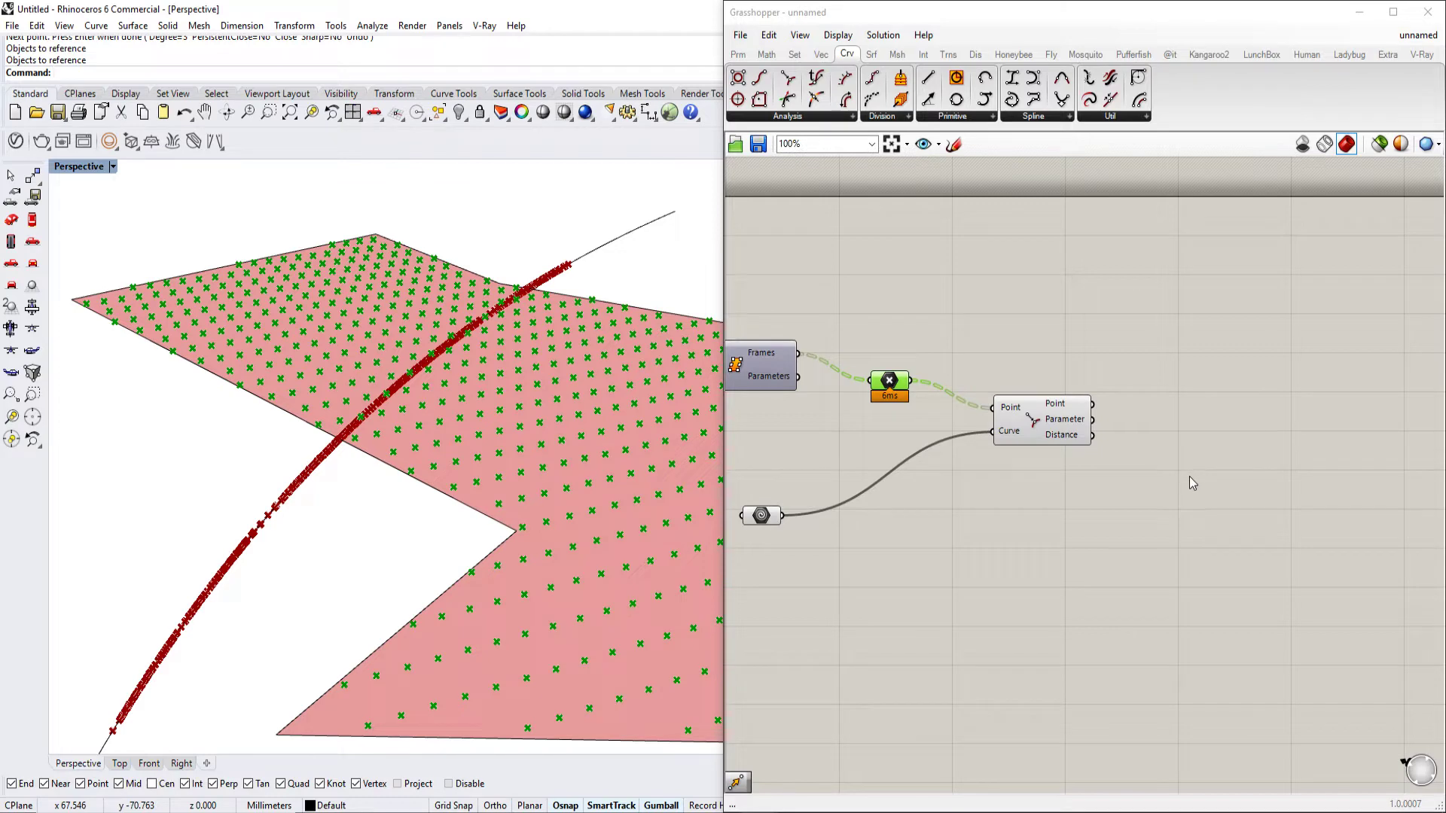
Add a Sine component and connect the Distance output of Curve Closest Point to its Value input
double_click(1177, 436)
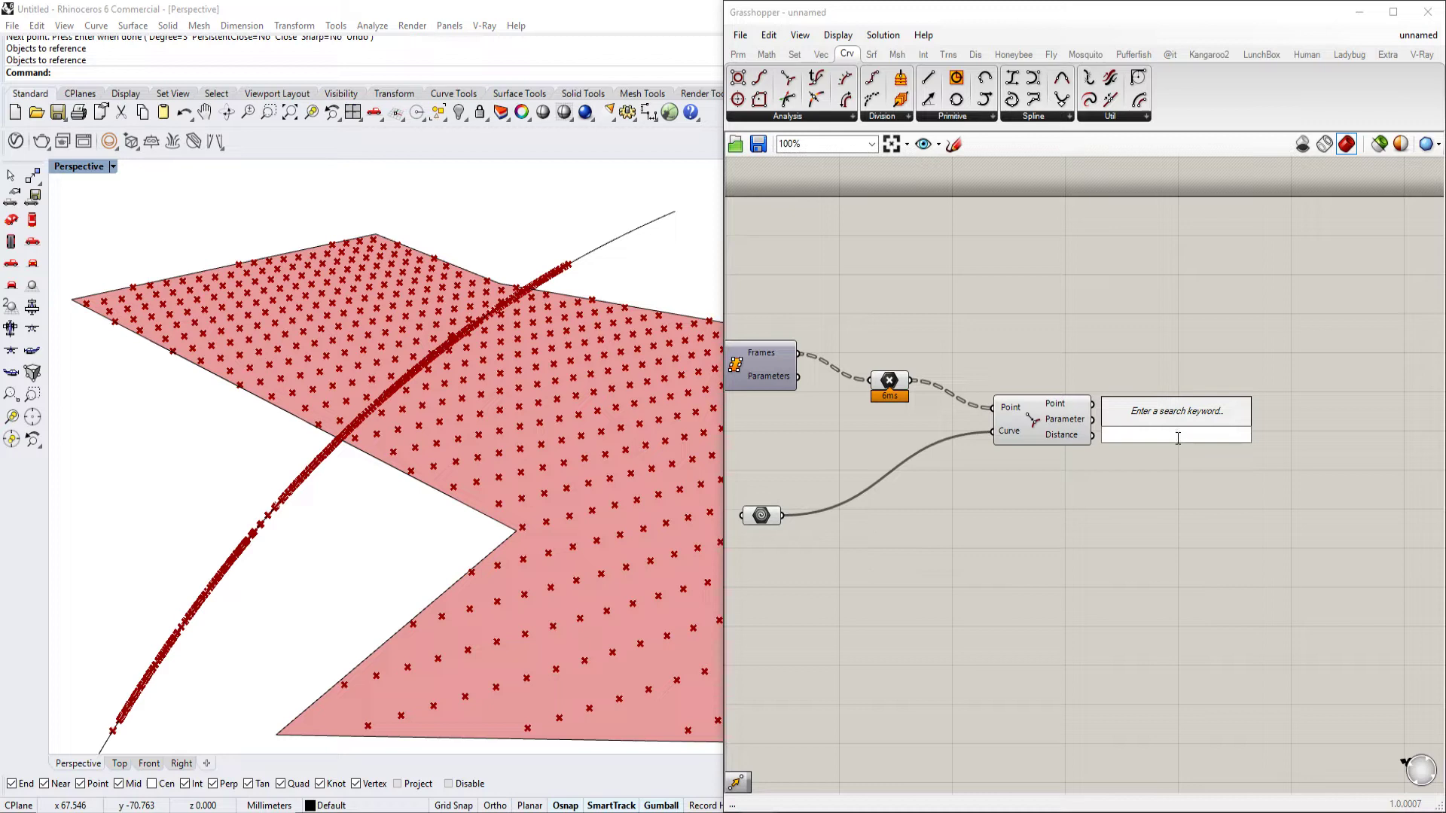
type("sinu")
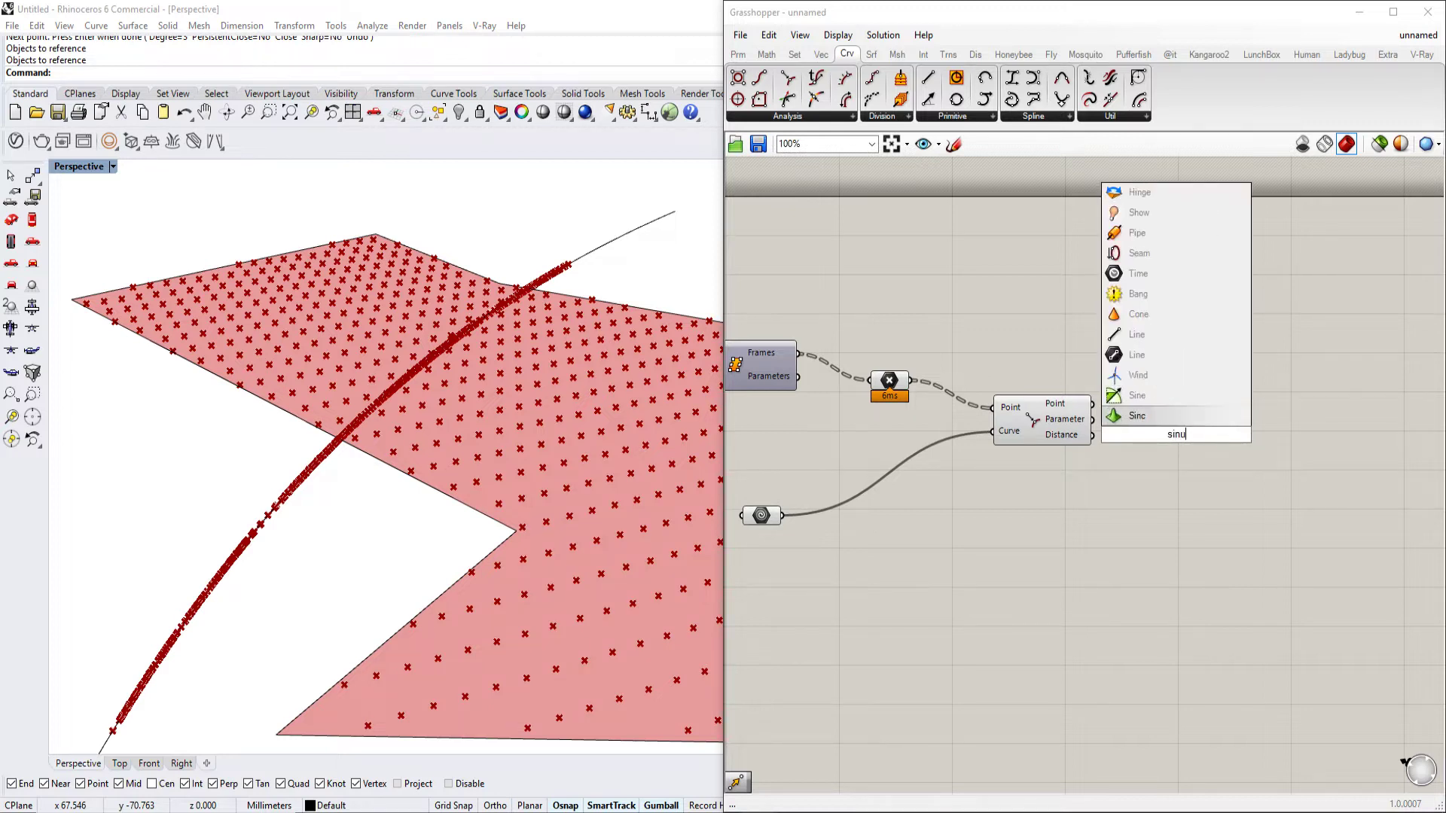
key("Up")
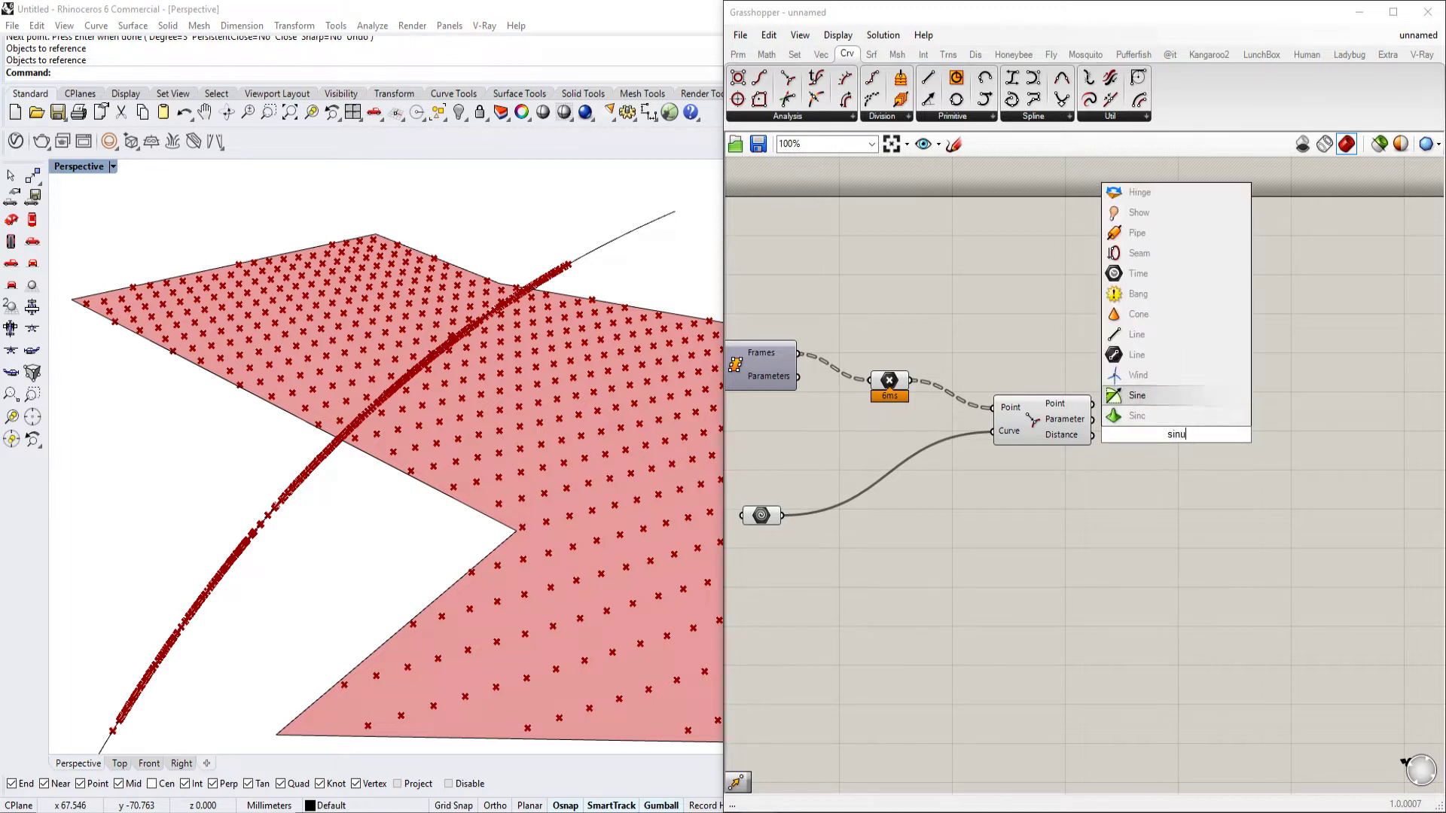
key("Return")
scroll(1176, 438, "up", 2)
scroll(1176, 438, "up", 1)
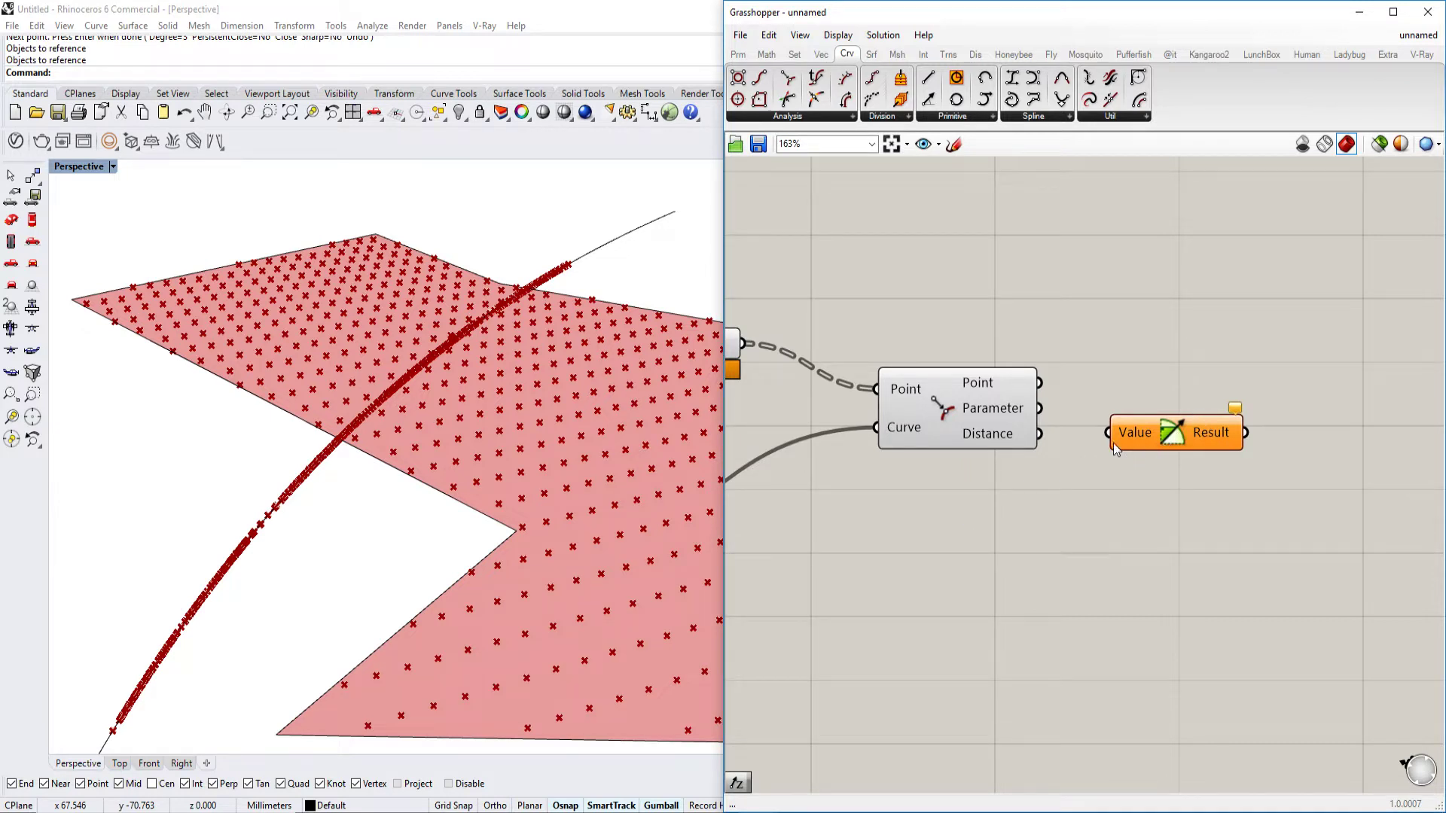
left_click_drag(1114, 442, 1040, 433)
right_click_drag(655, 527, 417, 407)
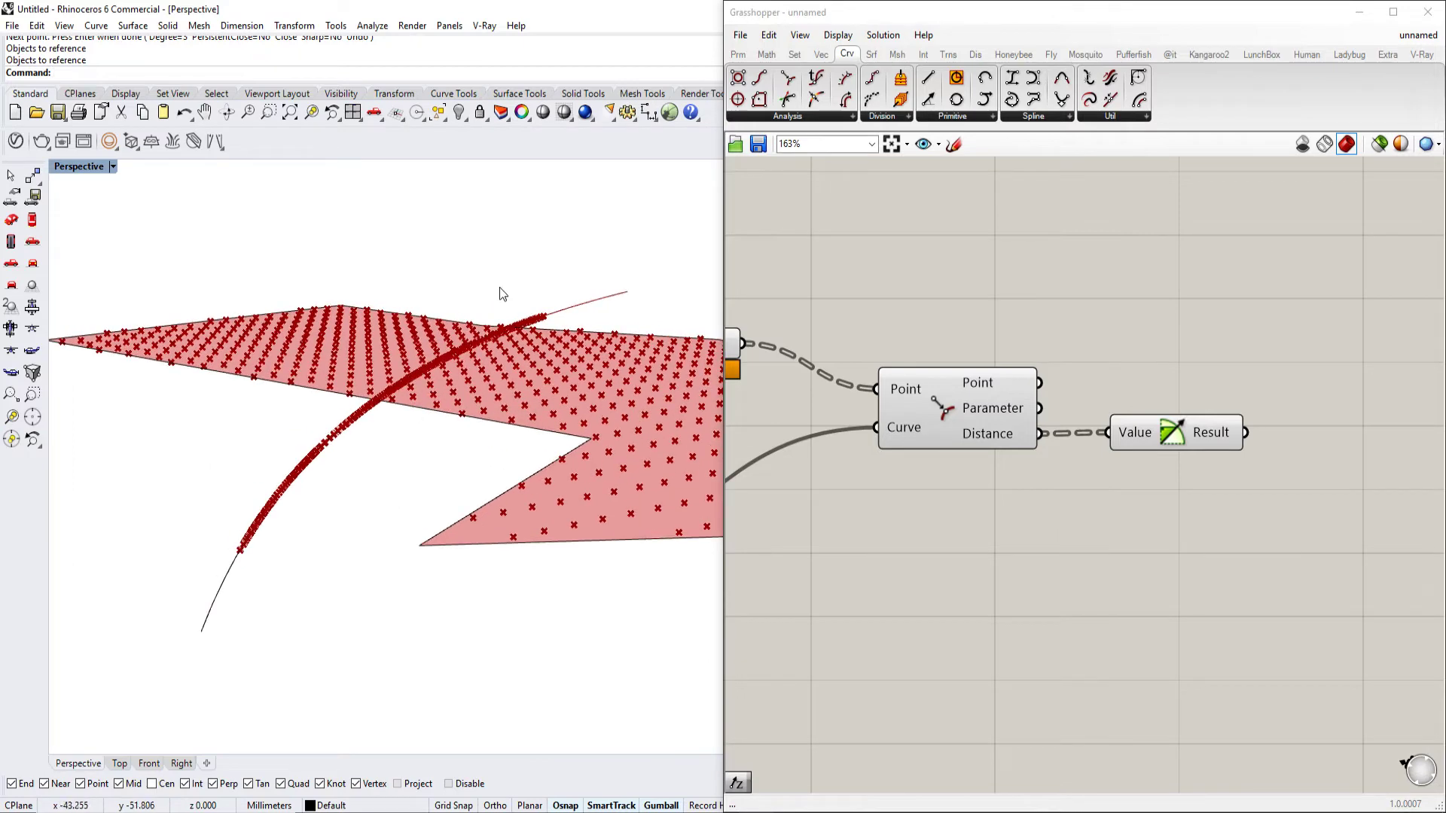
right_click_drag(499, 288, 497, 410)
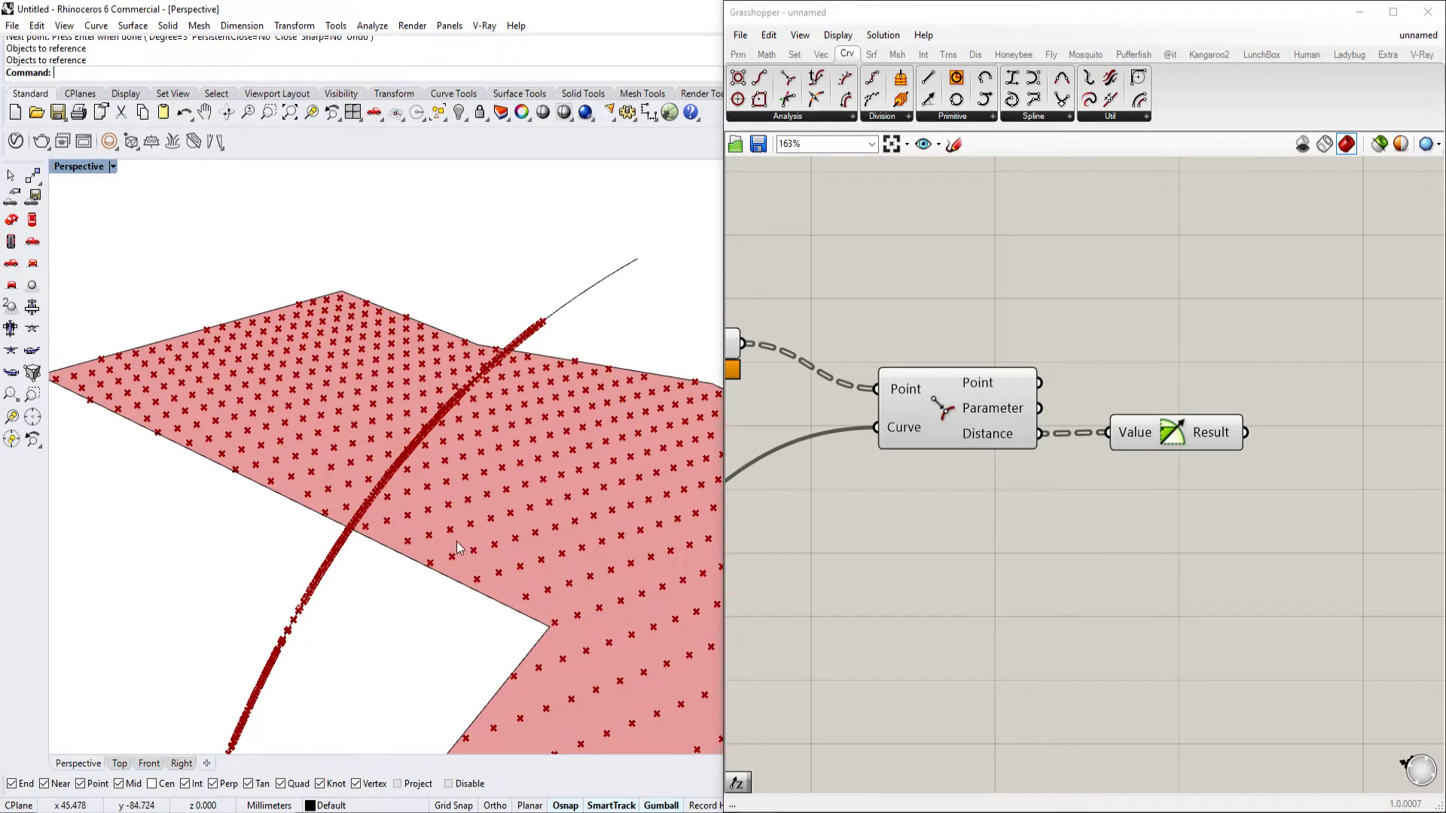
Add a Move component and place it after the Sine component
right_click_drag(1173, 452, 1032, 467)
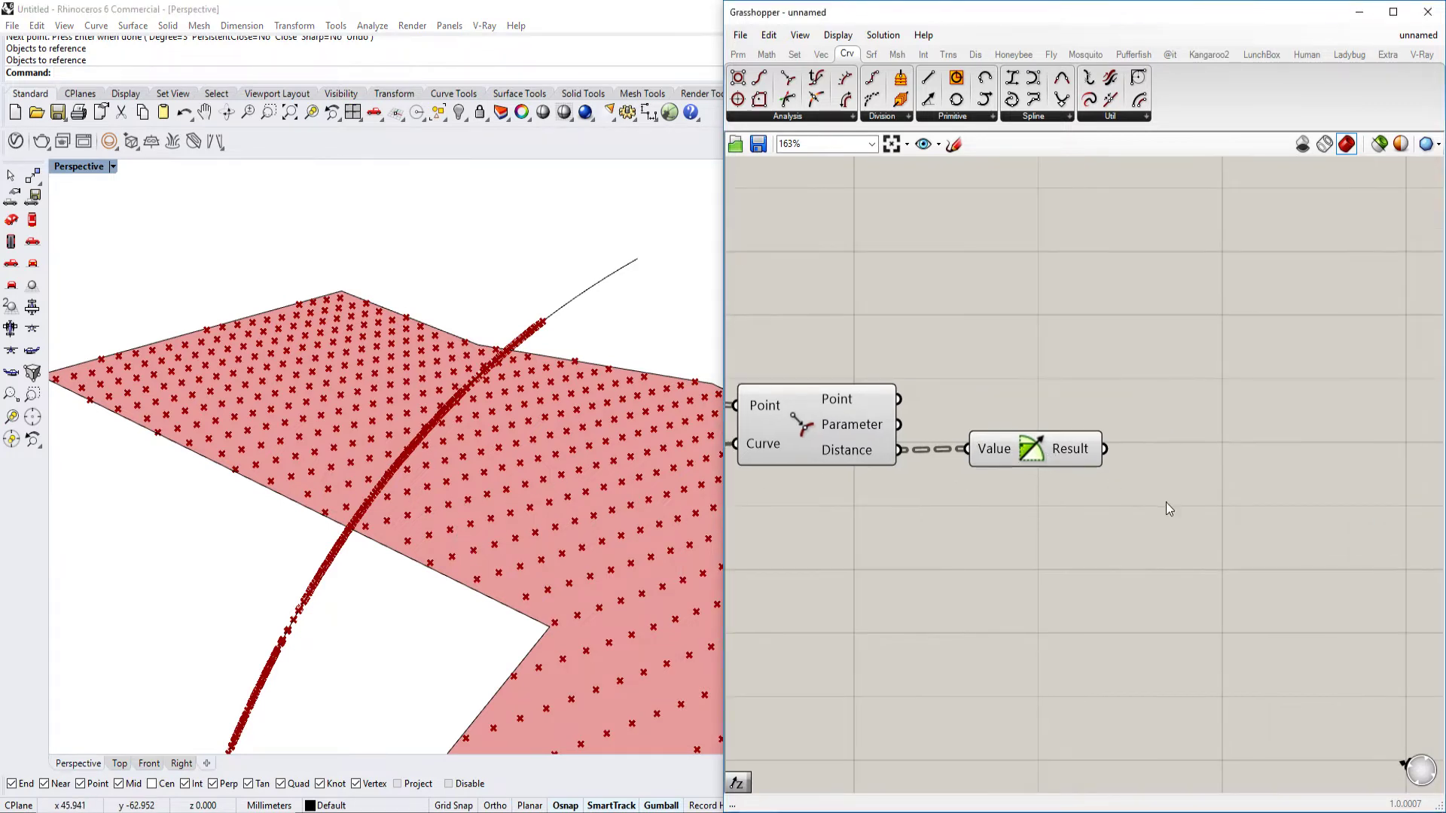
double_click(1165, 503)
type("move")
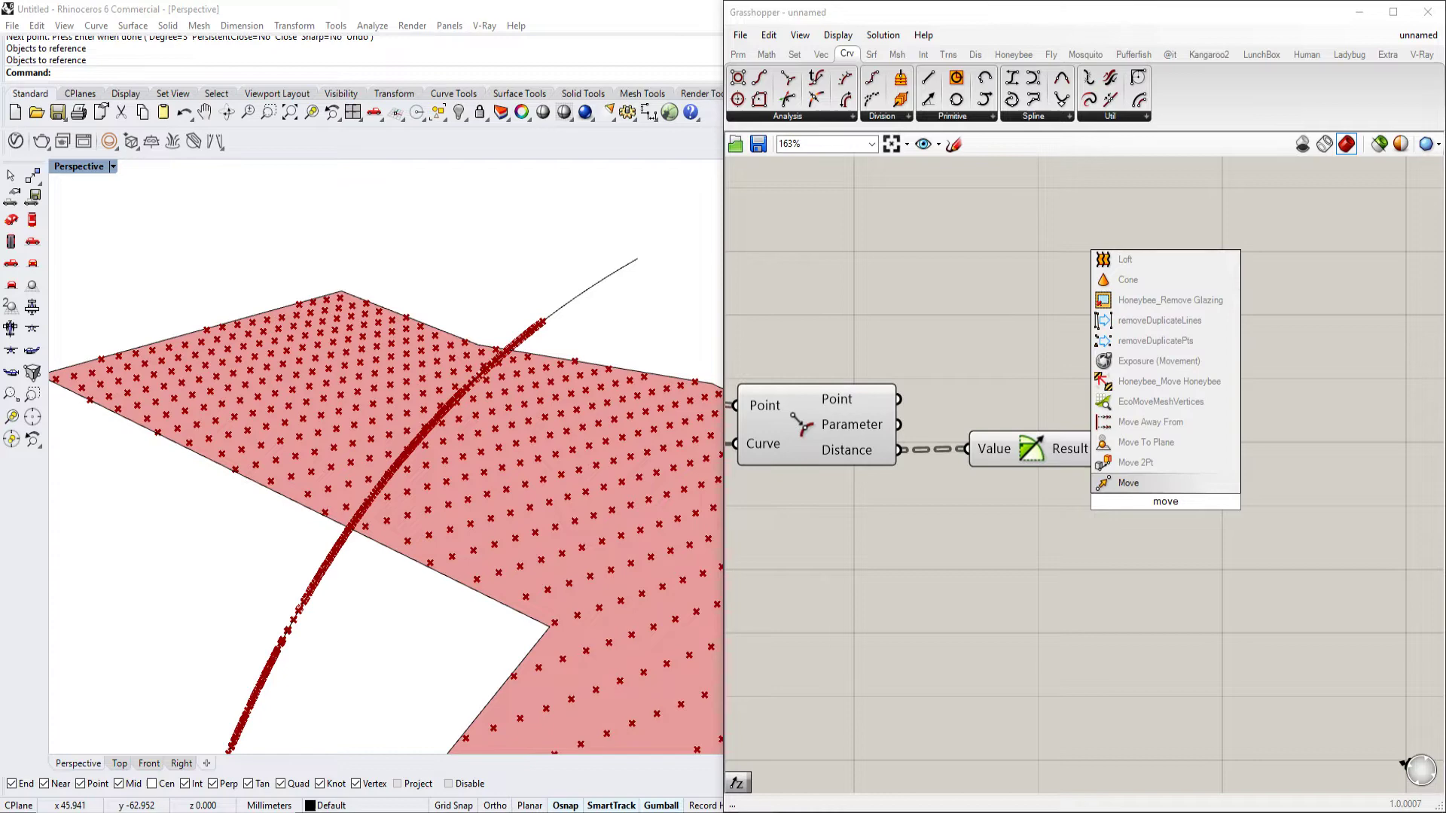
left_click(1166, 484)
left_click_drag(1166, 491, 1289, 445)
scroll(1043, 447, "down", 3)
right_click_drag(1042, 447, 1158, 451)
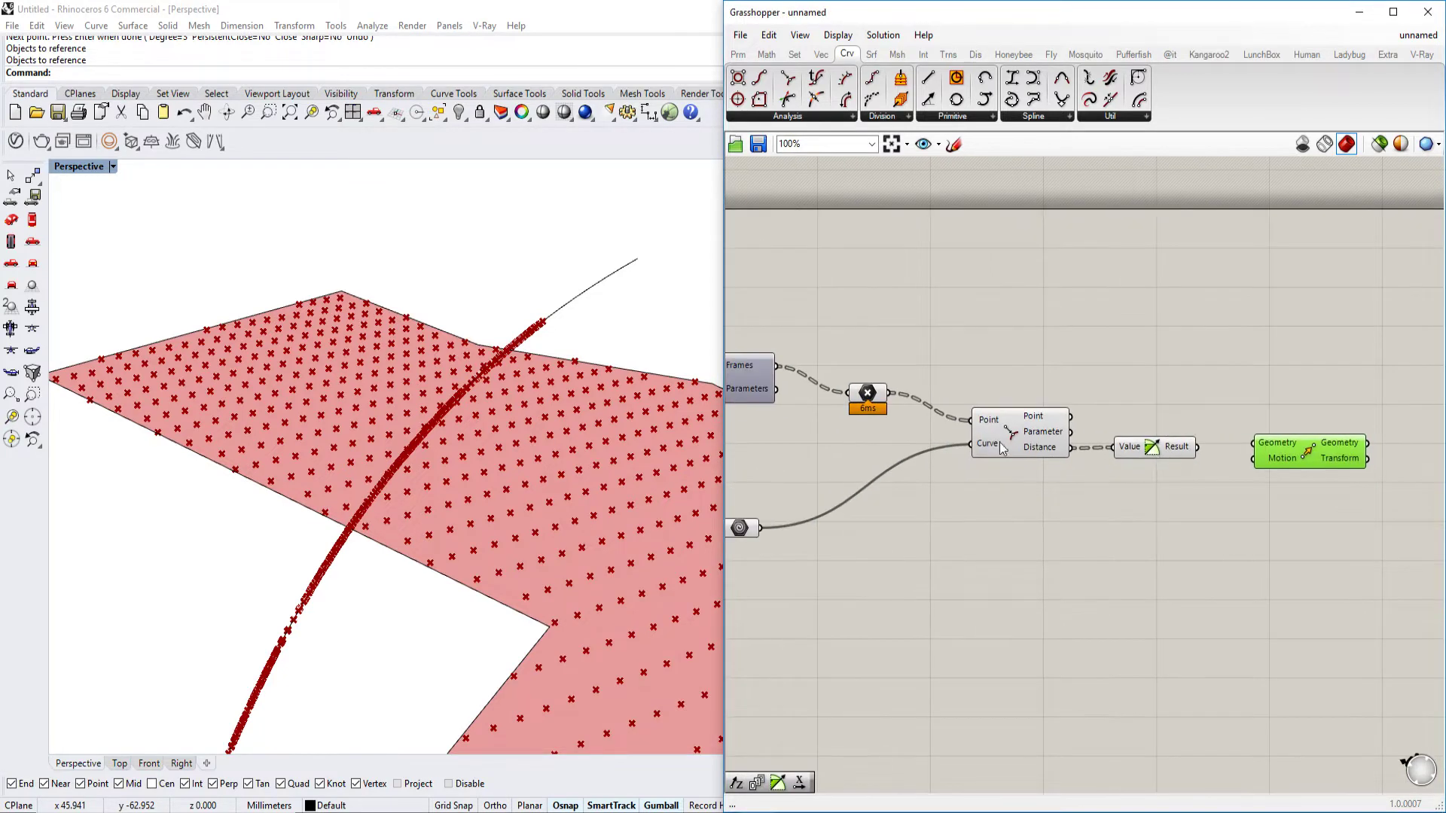
Connect the Point parameter to the Geometry input of Move
right_click_drag(879, 399, 913, 395)
left_click(907, 393)
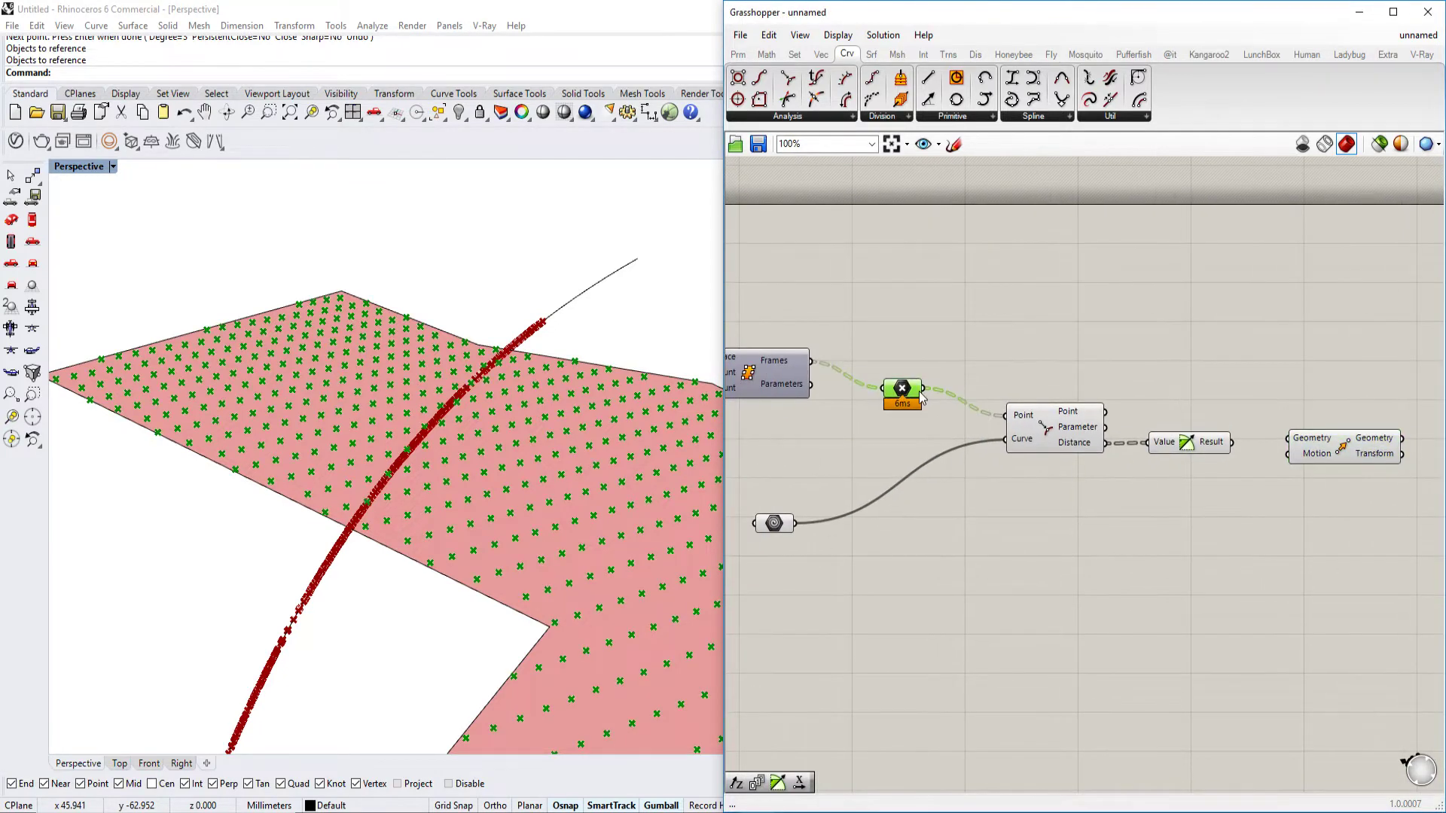
left_click_drag(924, 389, 1231, 453)
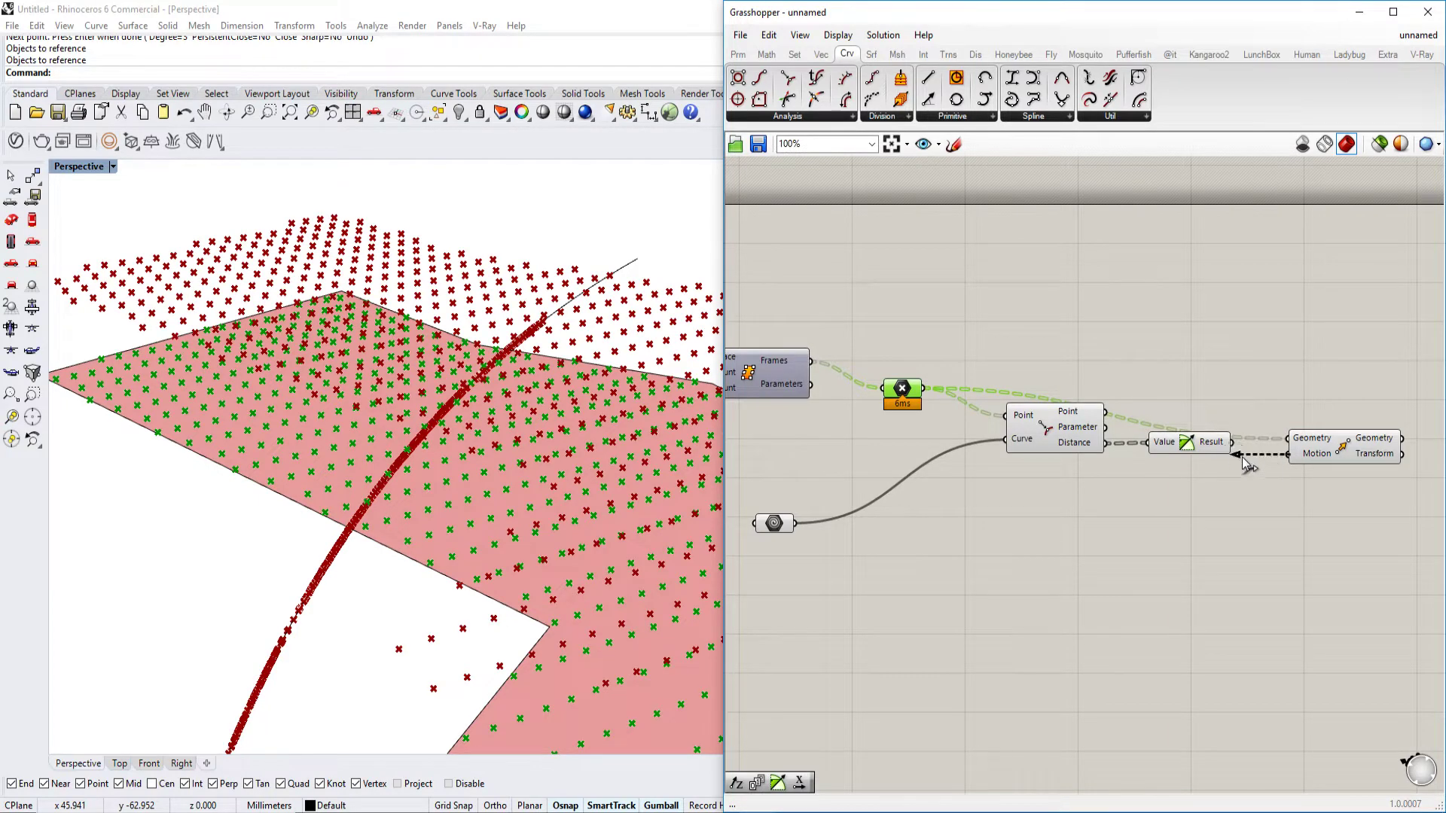
Add a Unit Z component, feeding it the Sine result as Factor and connecting its vector to the Motion input of Move
double_click(1253, 539)
type("z")
left_click(1253, 523)
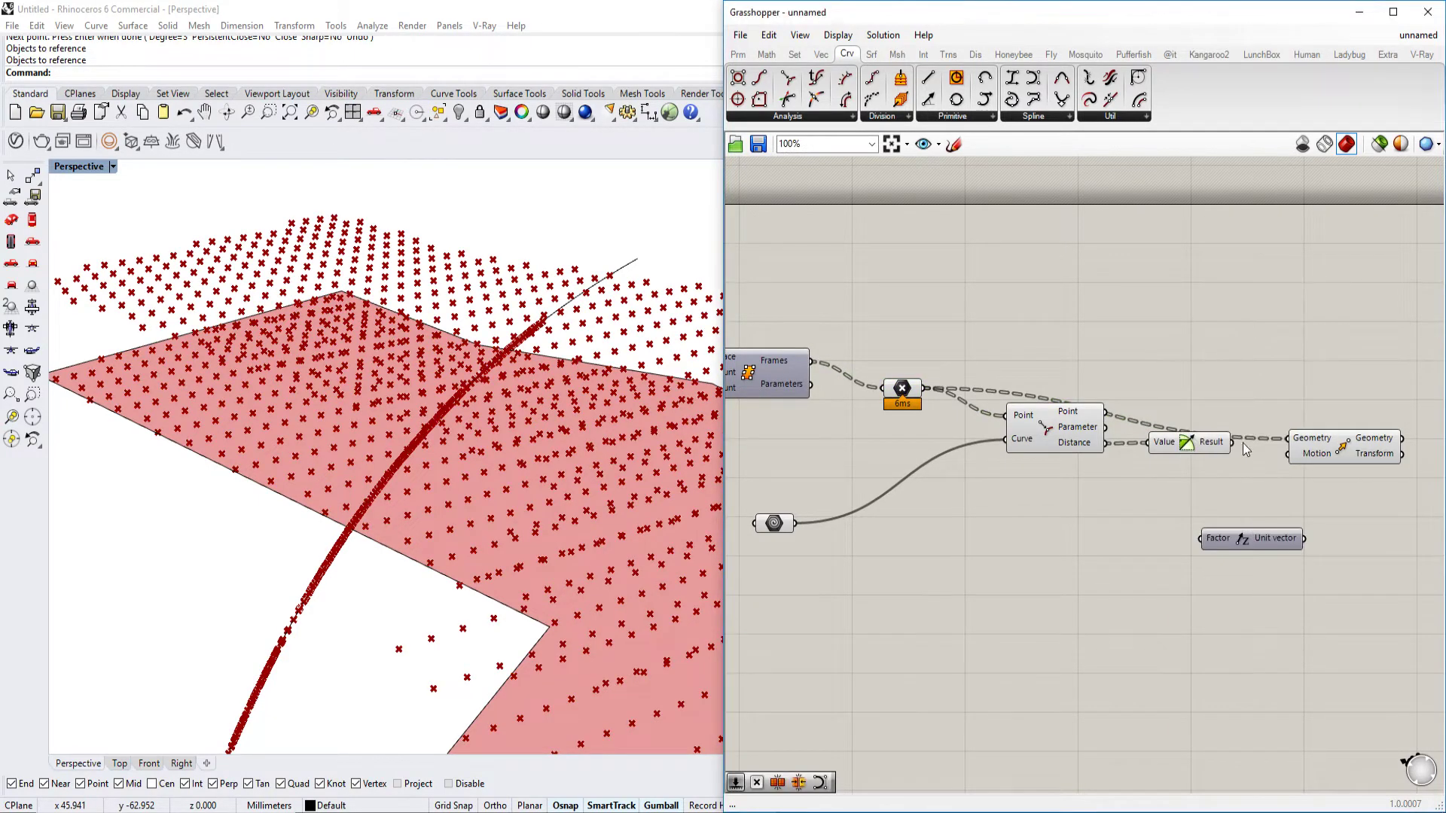
left_click_drag(1233, 442, 1200, 539)
left_click_drag(1302, 459, 1304, 460)
right_click_drag(1304, 460, 1185, 459)
scroll(1186, 458, "up", 4)
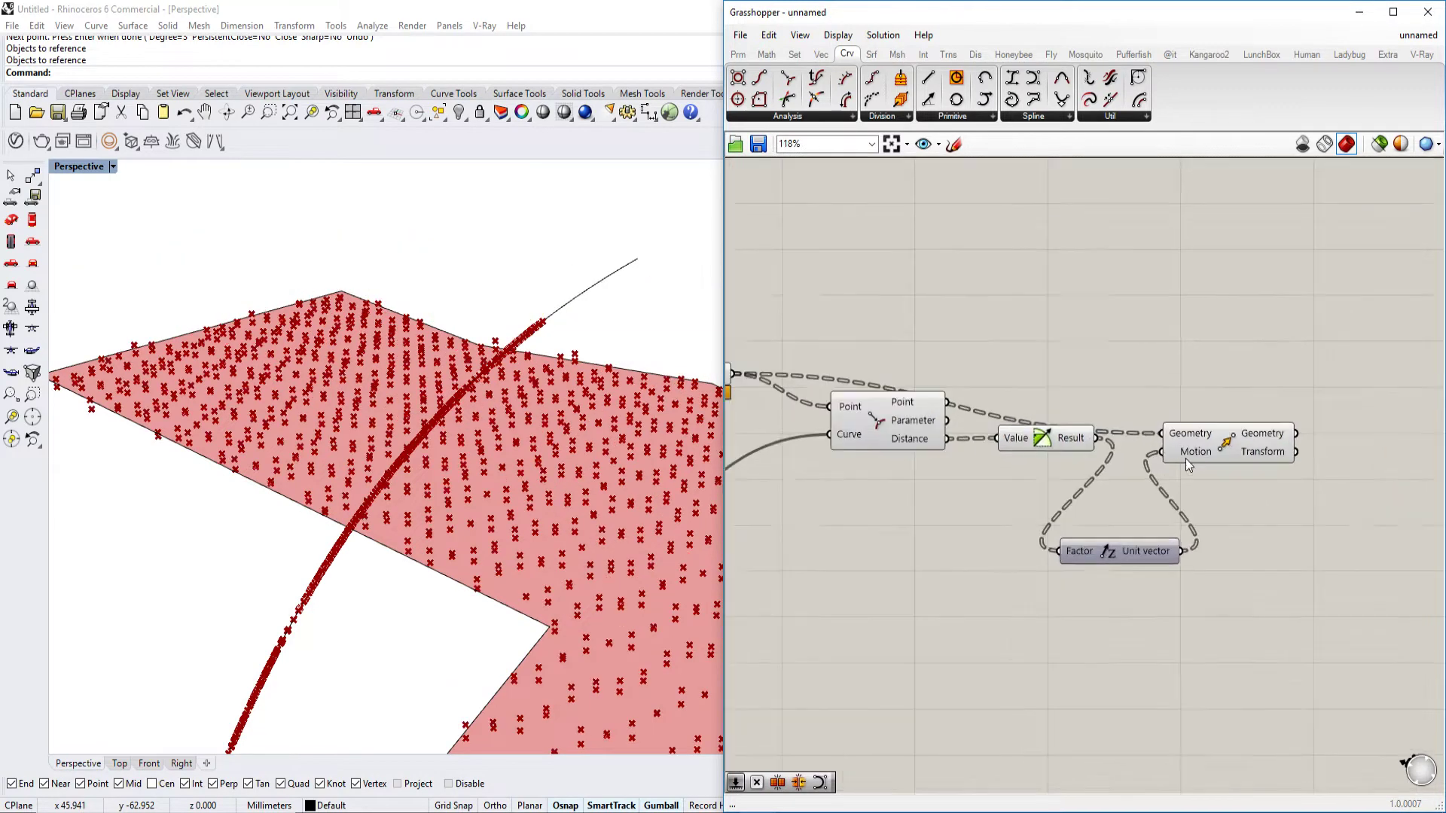
Reposition Move farther from Sine and tuck Unit Z between them, inspecting the displaced points from a low angle
left_click_drag(1233, 453, 1346, 431)
left_click_drag(1108, 581, 1215, 502)
right_click_drag(421, 580, 561, 519)
scroll(375, 376, "up", 2)
right_click_drag(376, 376, 245, 441, "shift")
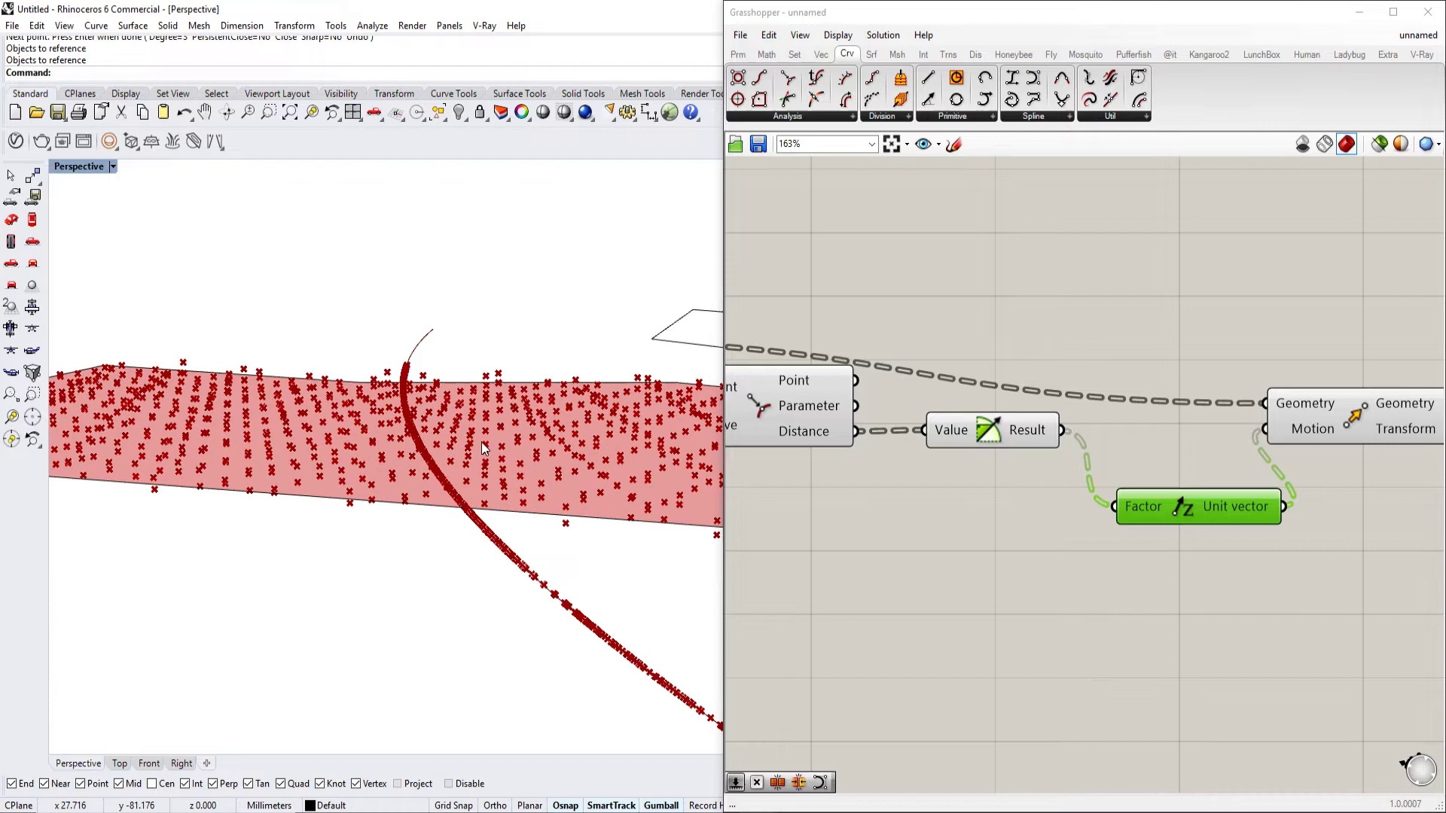
Hide the preview of all components up to and including Curve Closest Point
scroll(975, 423, "down", 5)
right_click_drag(890, 453, 1118, 398)
left_click(1126, 331)
left_click_drag(1122, 331, 786, 520)
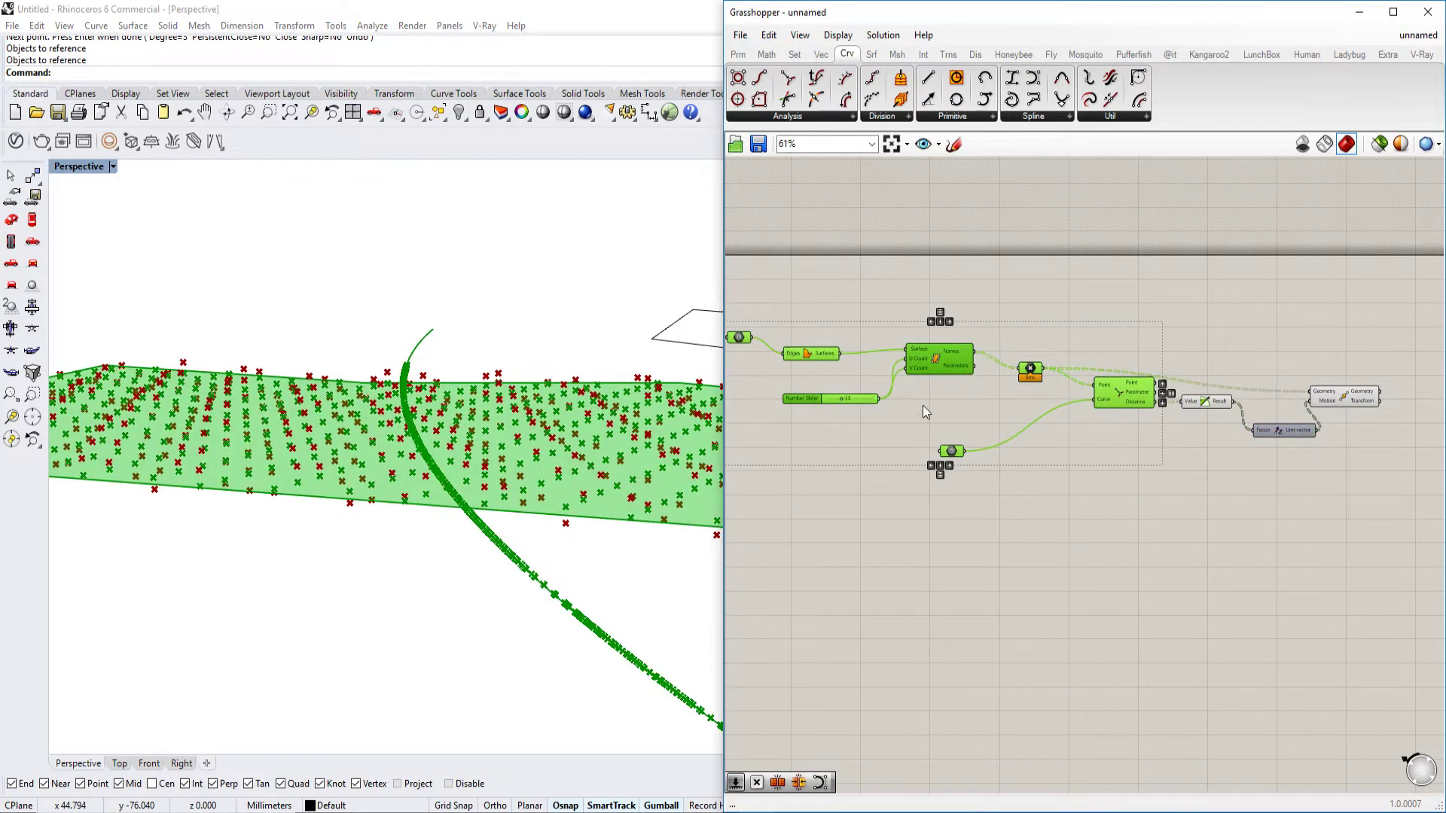
middle_click(952, 357)
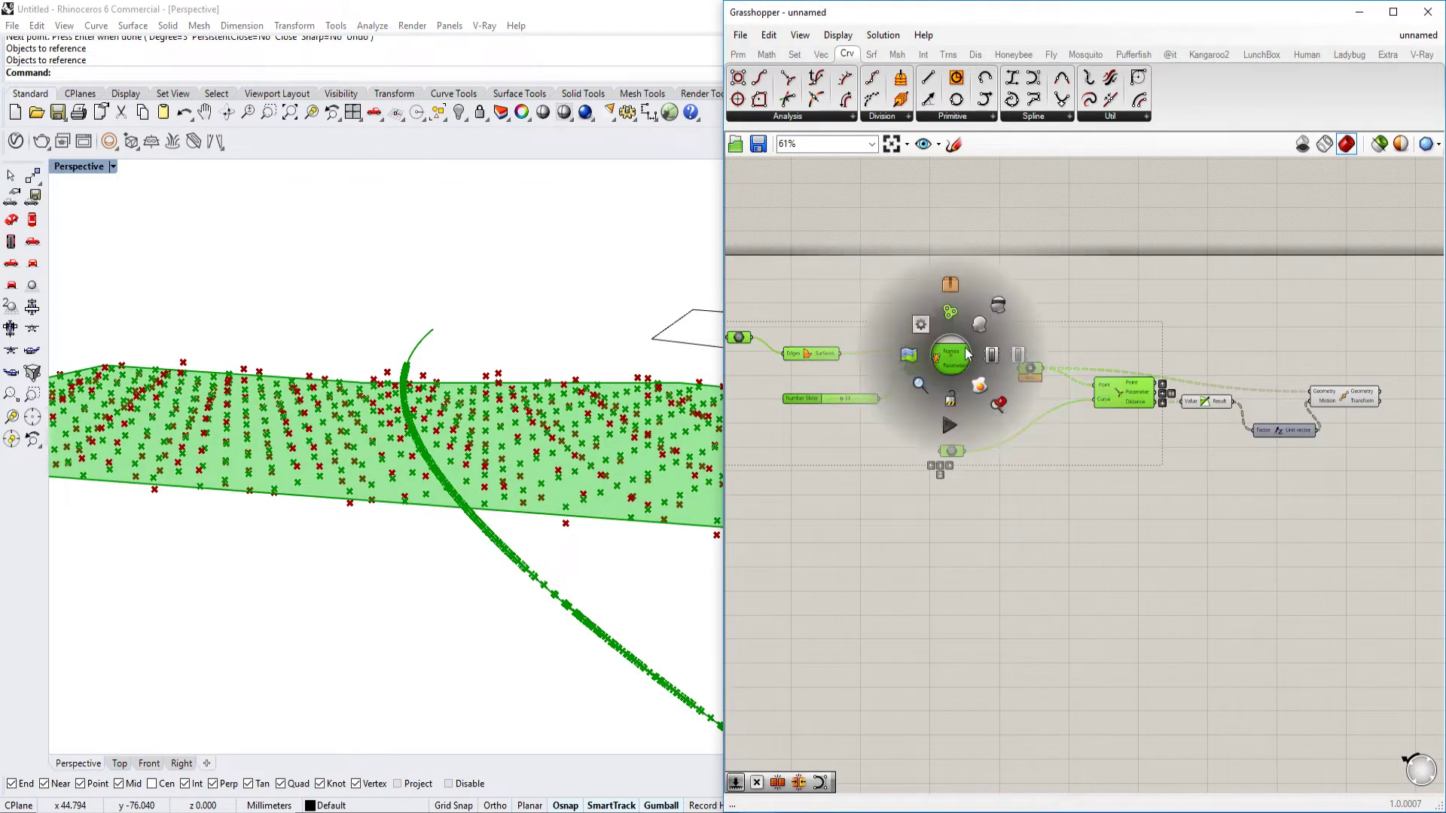
left_click(998, 306)
scroll(983, 362, "up", 5)
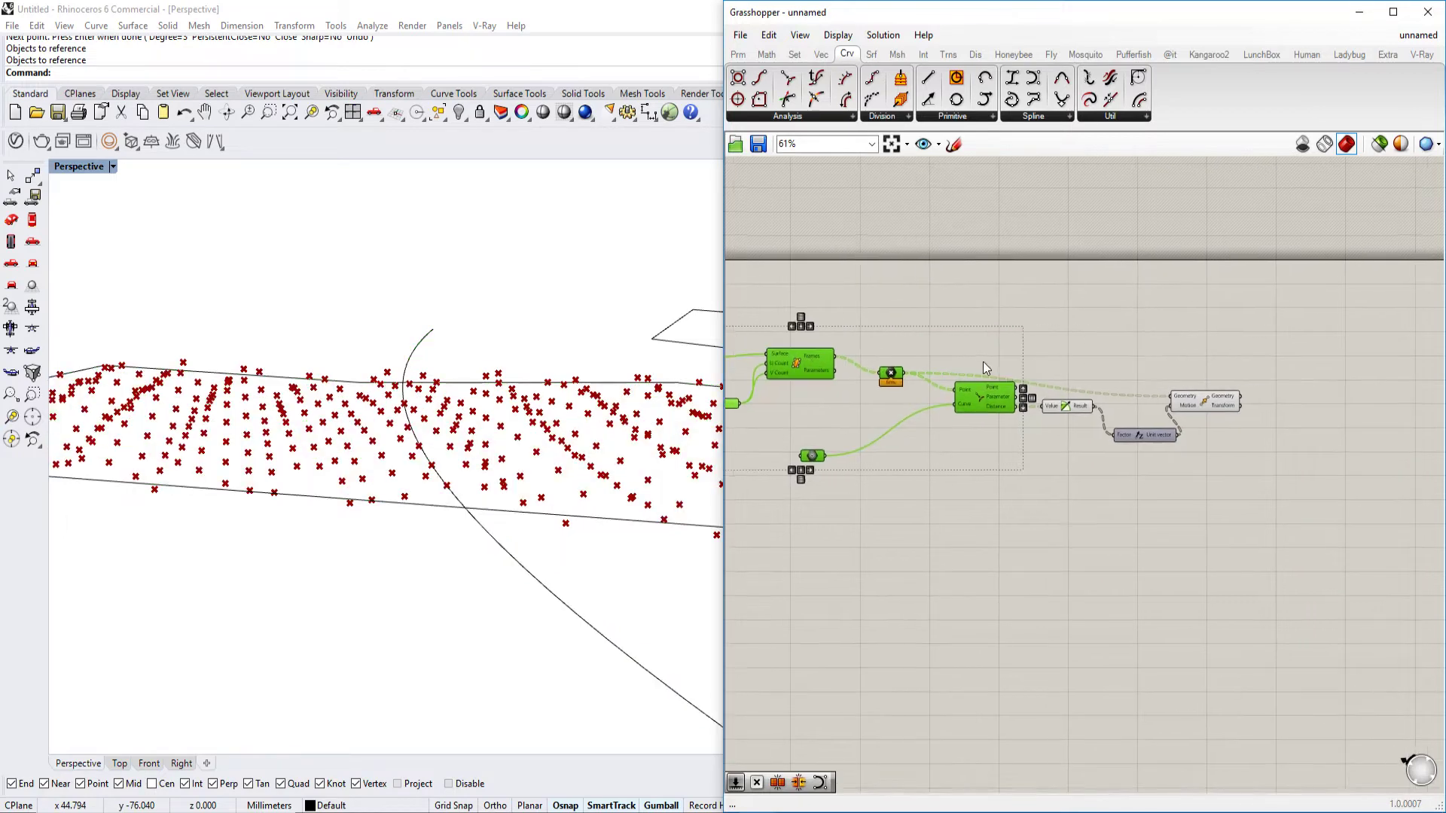
Add a Nurbs Curve component after Move and connect the moved Geometry to its Vertices input
right_click_drag(1114, 389, 933, 399)
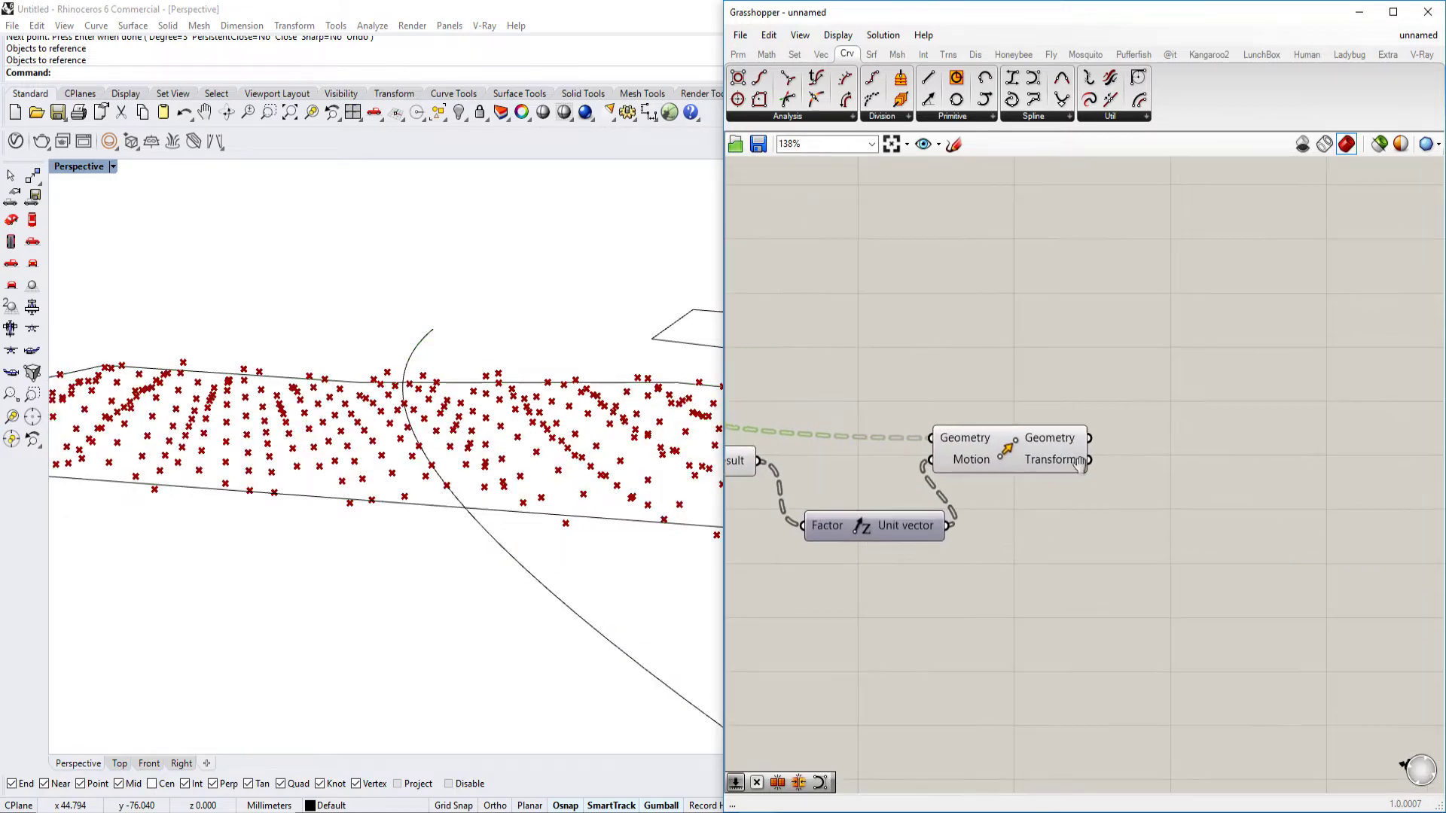
left_click(1055, 119)
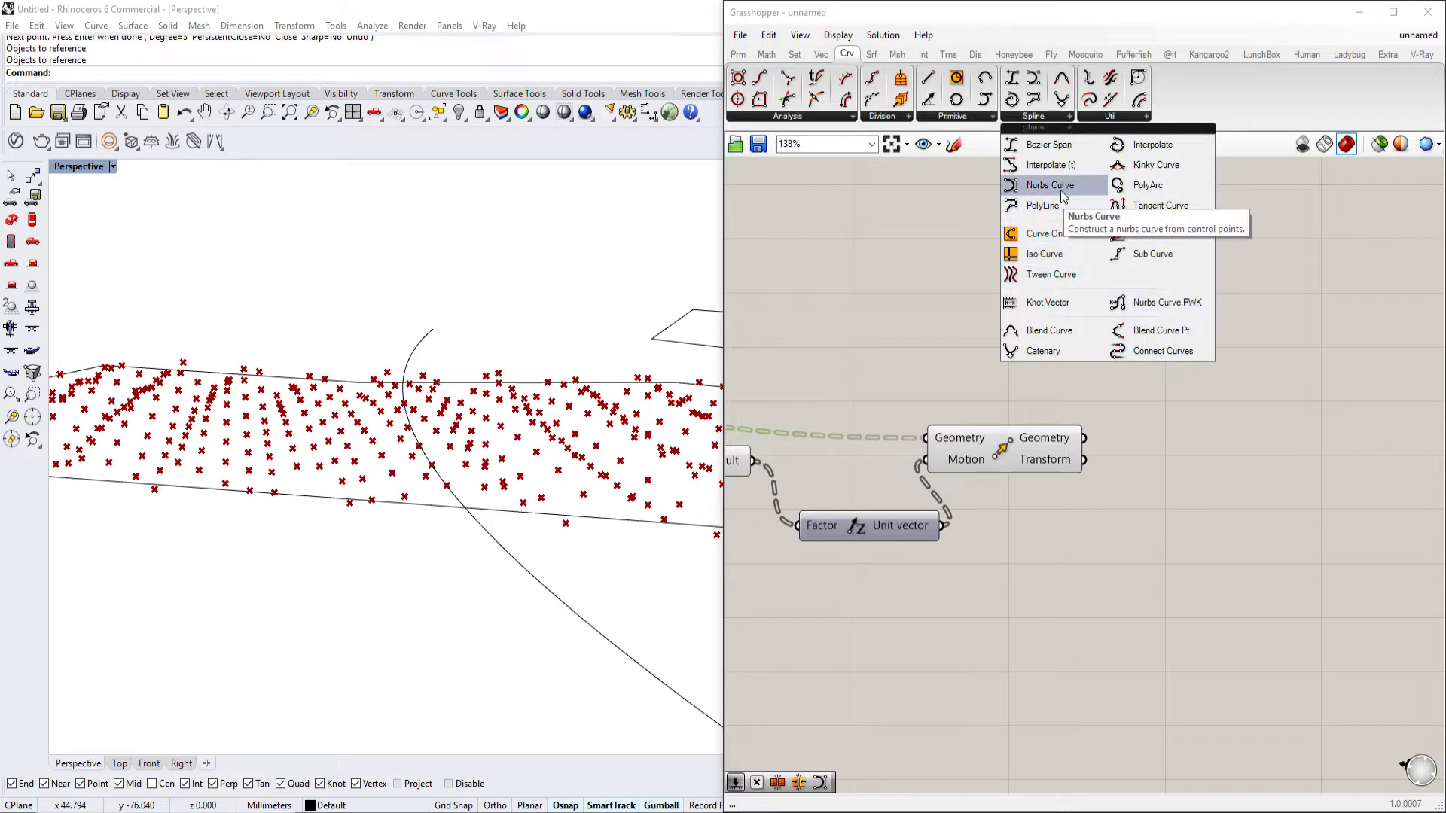
left_click_drag(1050, 185, 1215, 465)
left_click_drag(1084, 437, 1175, 413)
right_click_drag(472, 377, 539, 474)
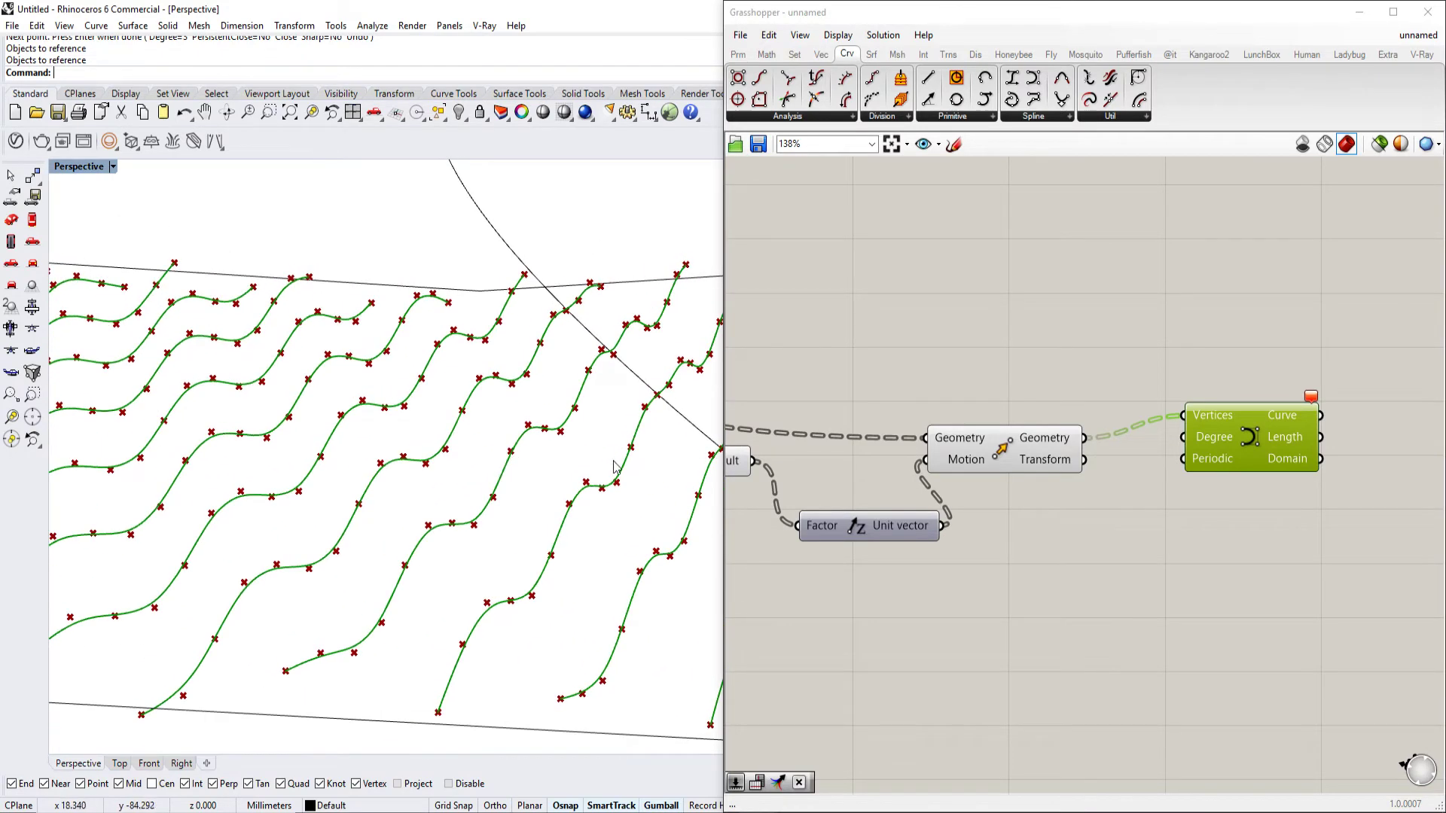
Shift Sine, Unit Z, Move and Nurbs Curve together farther away from Curve Closest Point
scroll(1097, 467, "down", 4)
scroll(1175, 463, "up", 3)
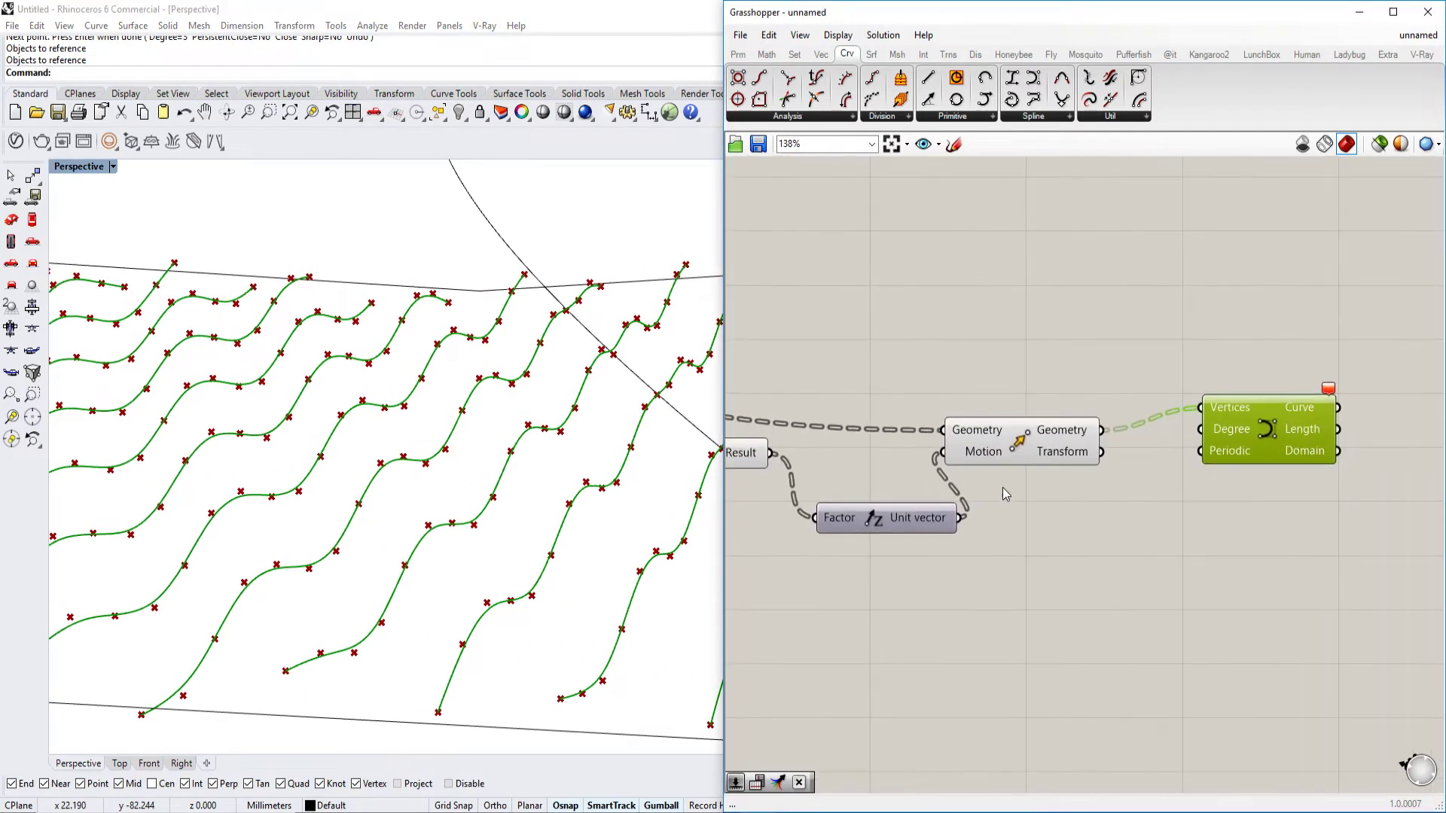
right_click_drag(1063, 513, 1174, 492)
right_click_drag(954, 477, 1043, 466)
scroll(978, 452, "up", 2)
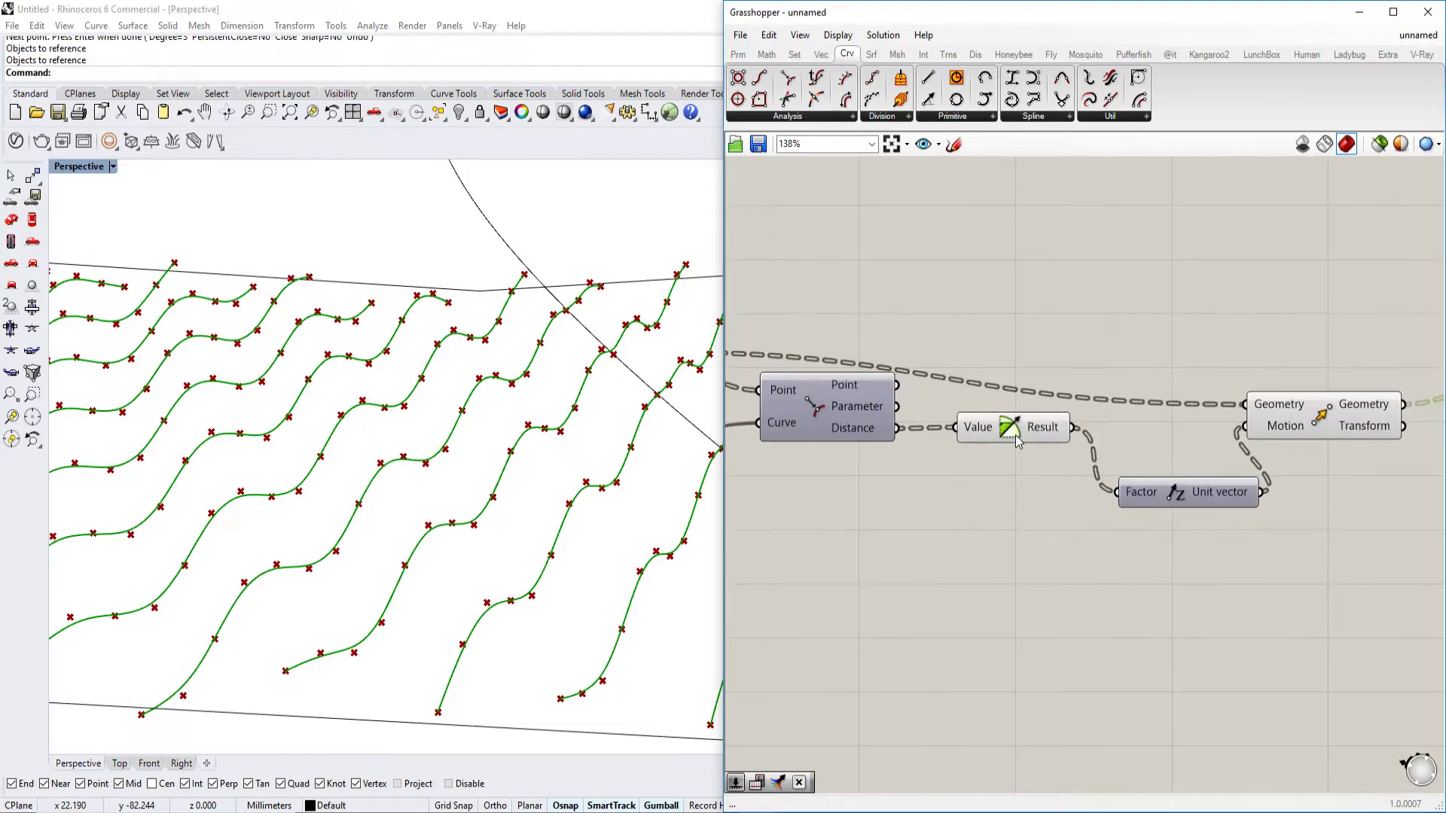
right_click_drag(1222, 561, 1060, 513)
scroll(1061, 514, "down", 4)
left_click_drag(1305, 369, 919, 568)
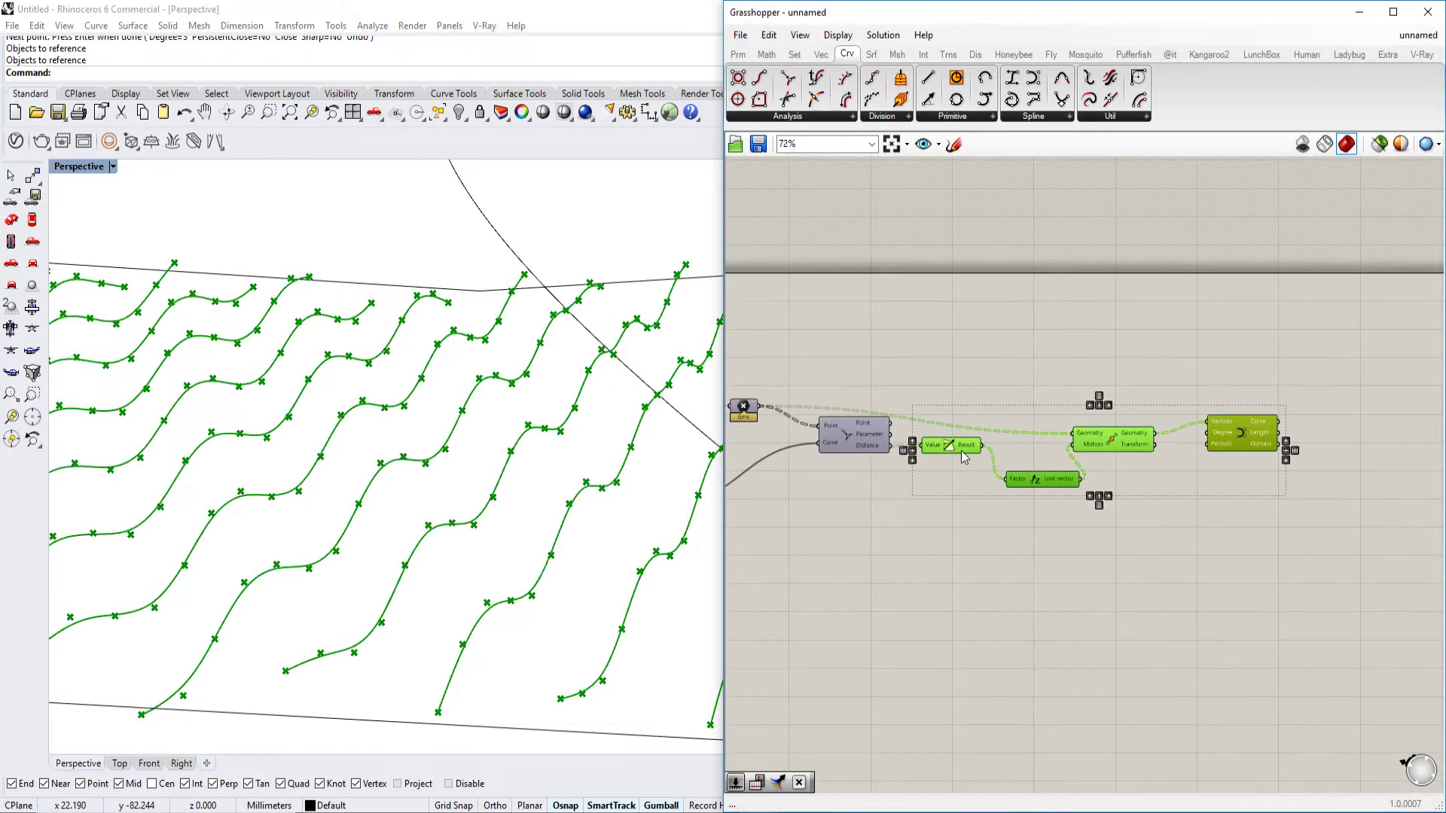
left_click_drag(961, 451, 1031, 462)
scroll(1036, 491, "up", 3)
Fine-tune the layout between Curve Closest Point and Move by placing Unit Z closer to Sine
left_click(1085, 463)
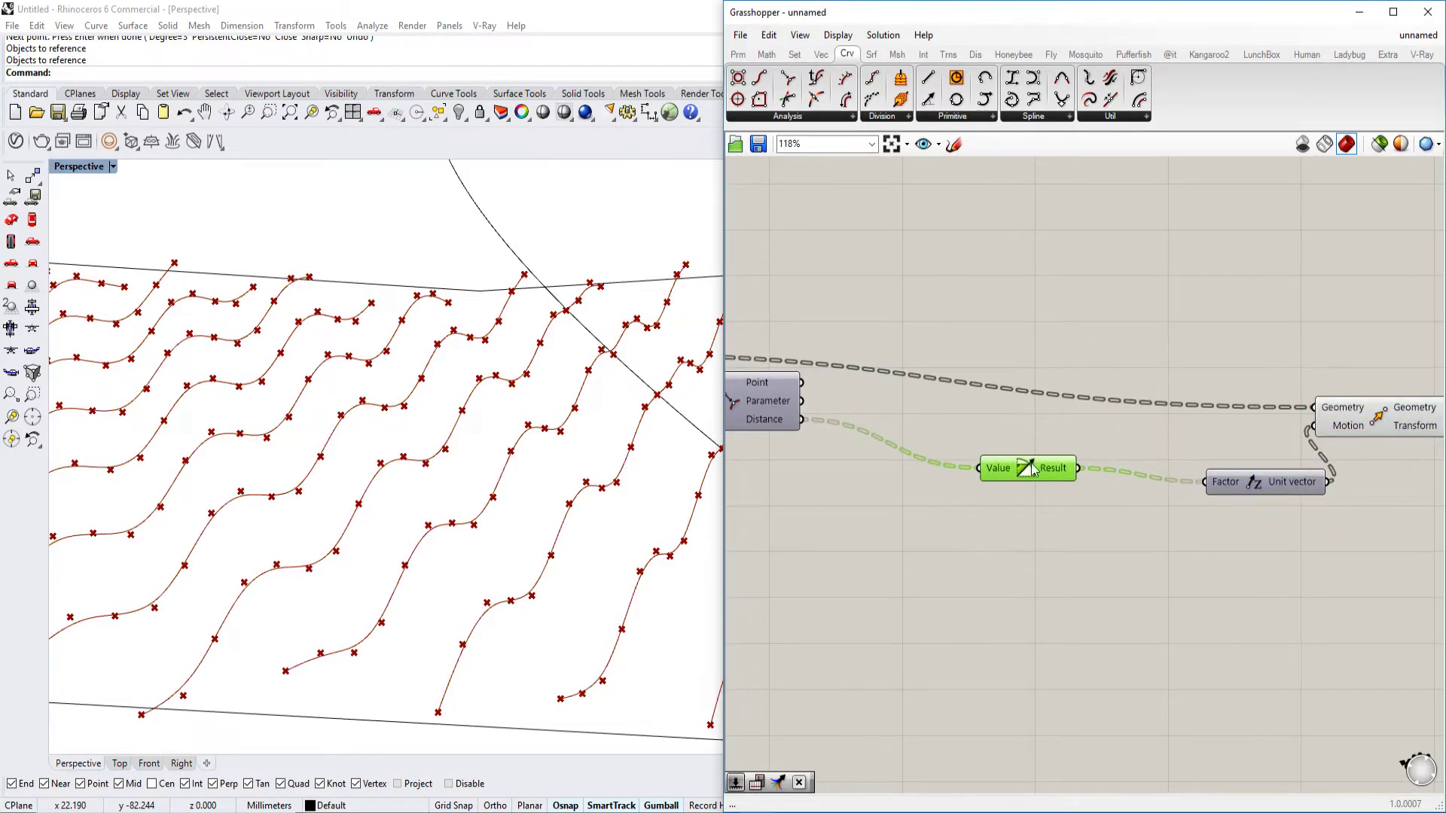
scroll(970, 485, "up", 2)
scroll(1026, 490, "down", 2)
right_click_drag(1085, 465, 987, 479)
left_click_drag(1167, 508, 1111, 507)
Add a Multiplication component below Curve Closest Point, ahead of Sine
right_click_drag(1057, 506, 1212, 488)
scroll(1175, 487, "down", 3)
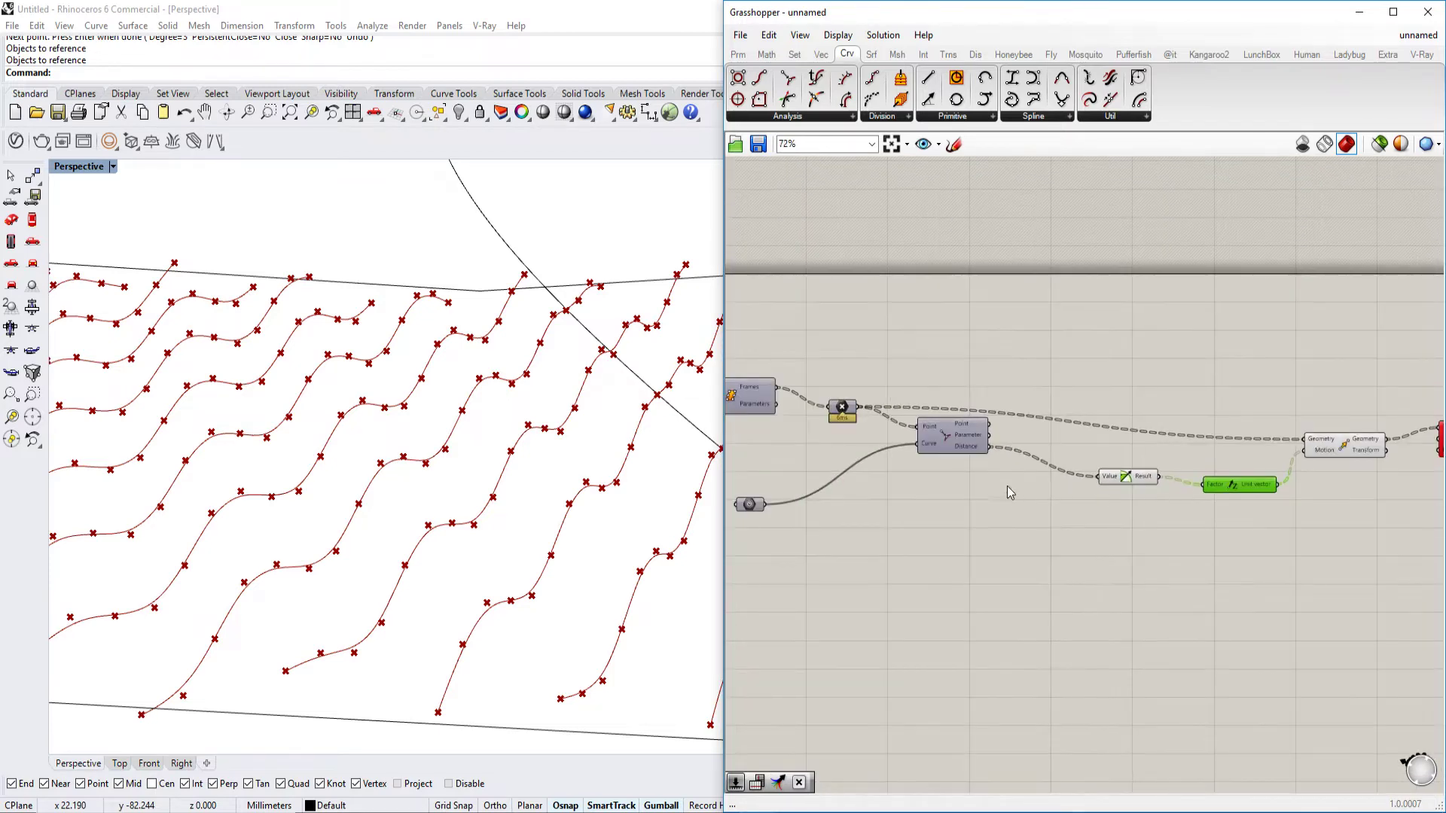
right_click_drag(1006, 485, 1121, 491)
scroll(1122, 491, "up", 2)
right_click_drag(1359, 451, 1043, 461)
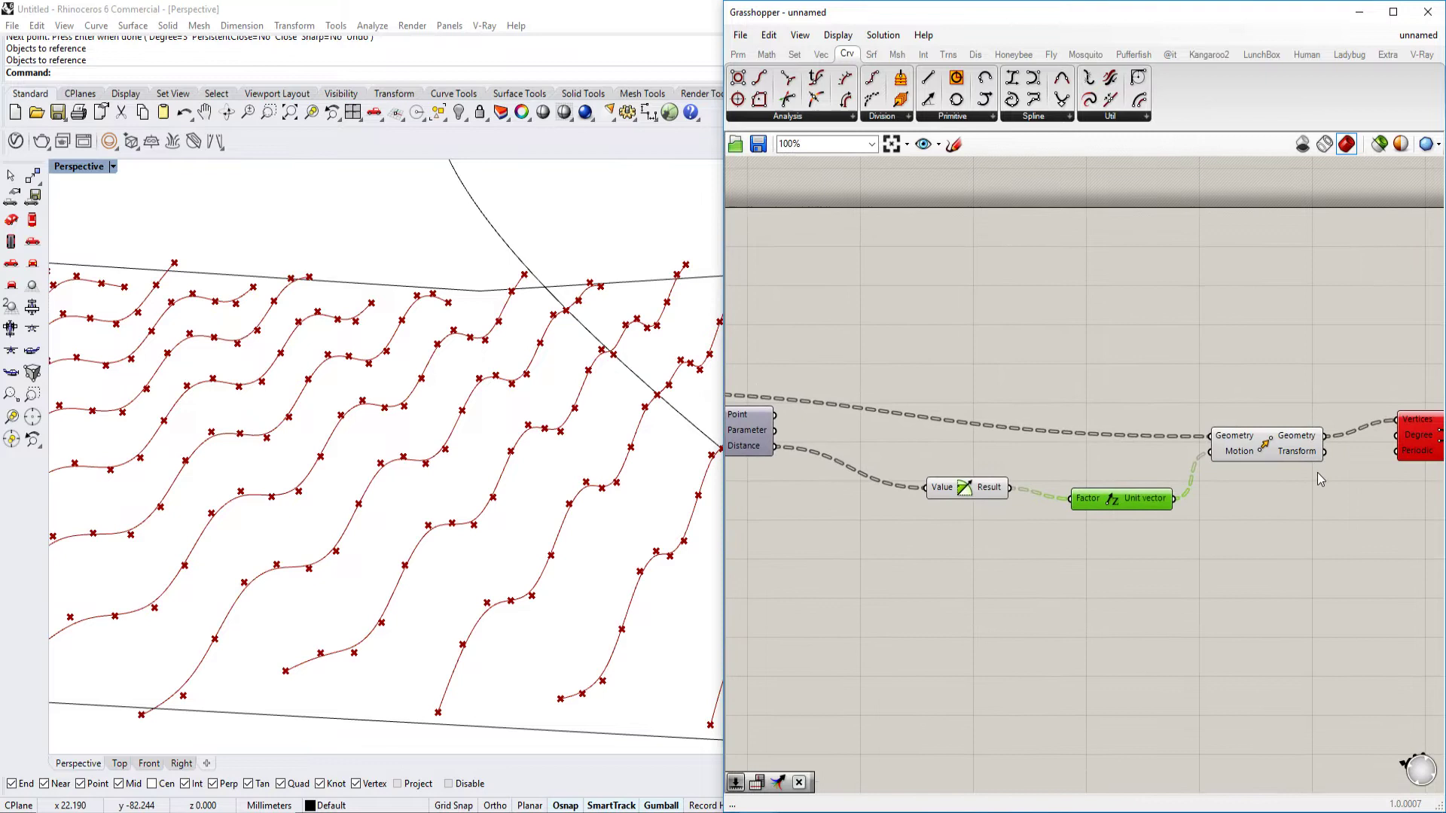
right_click_drag(1026, 478, 1117, 464)
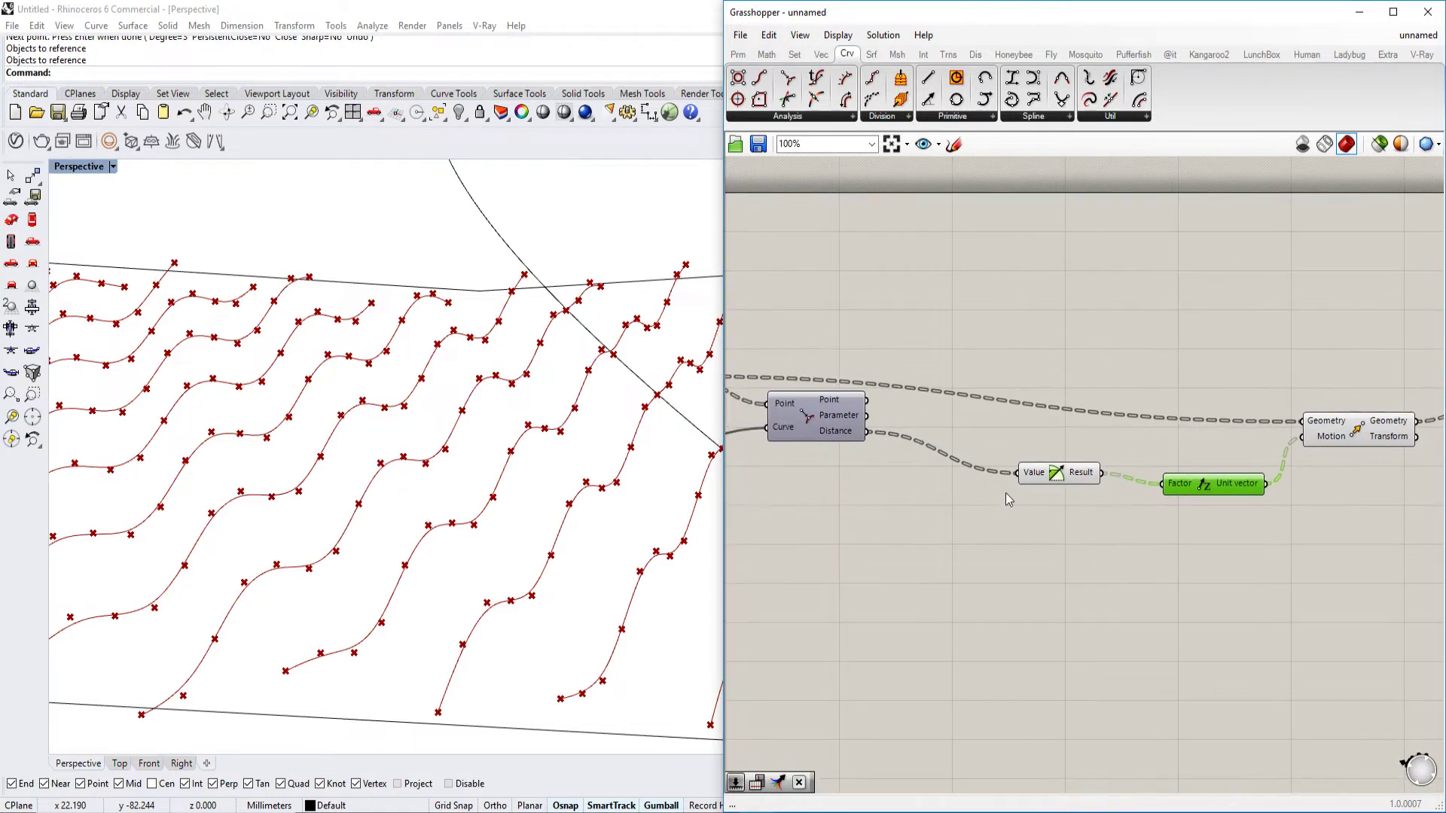
double_click(1050, 495)
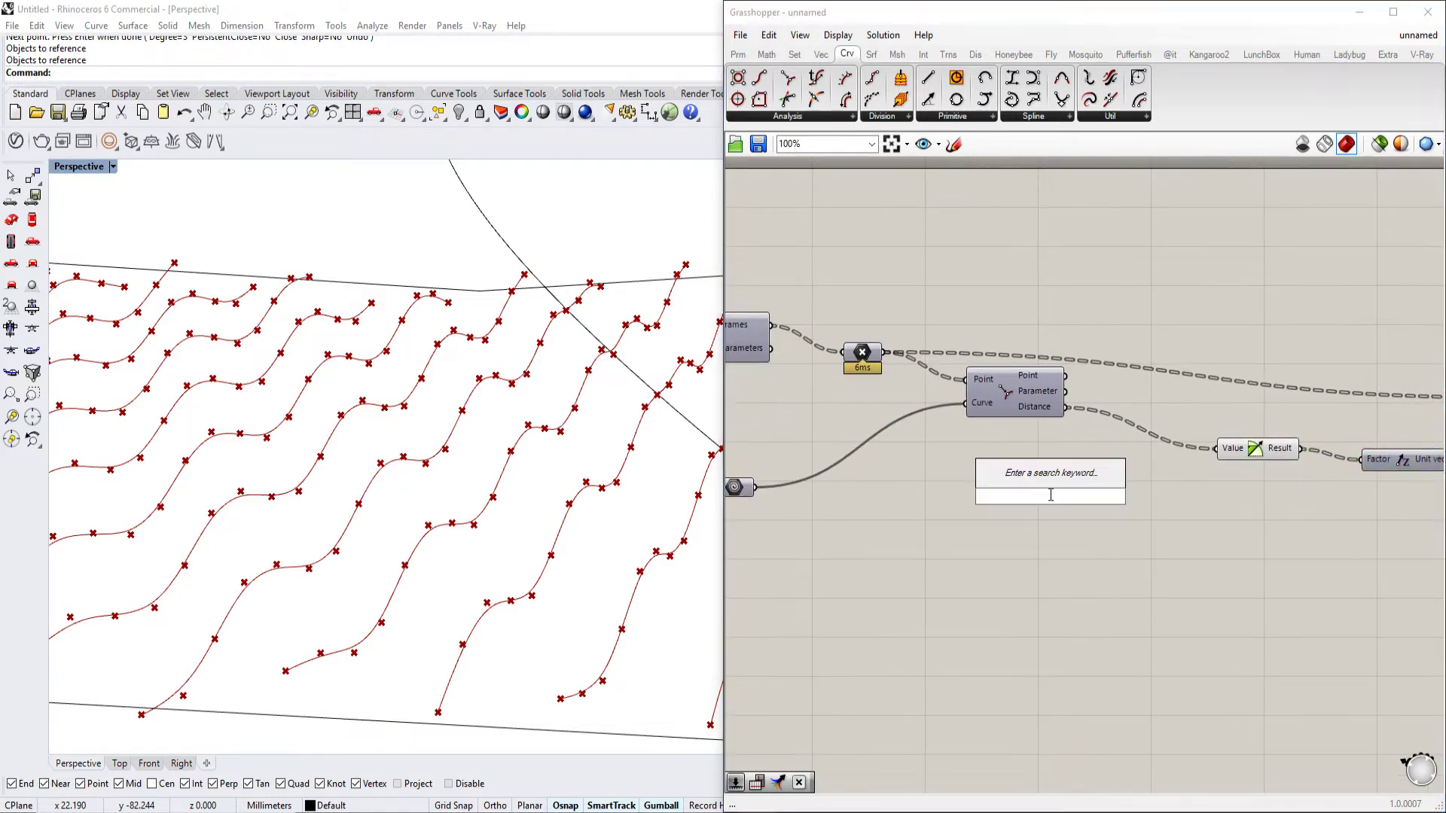
type("mult")
left_click(1028, 457)
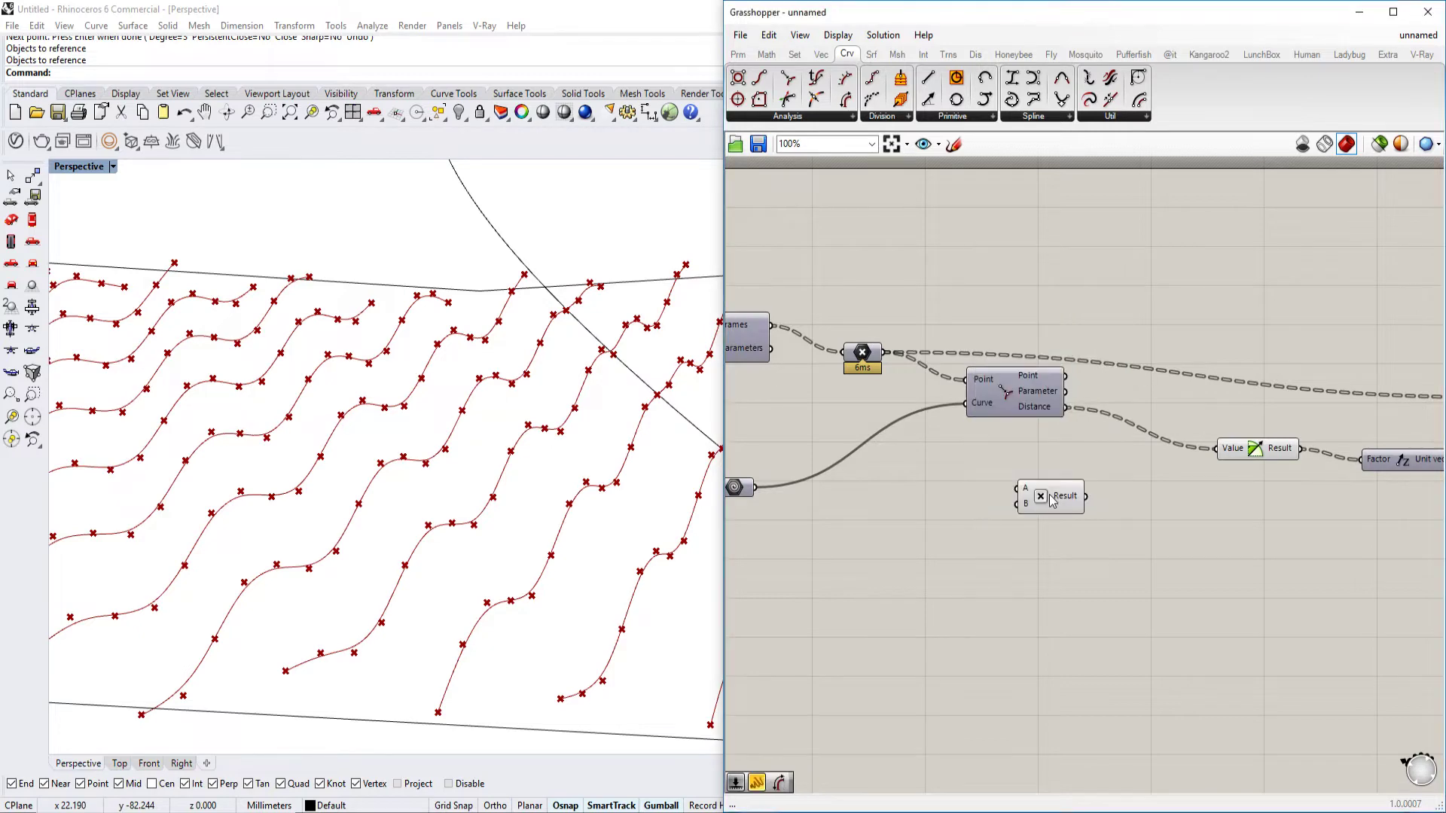
scroll(1054, 491, "up", 2)
Add a 2.00 number slider to the multiplication's B input and route Distance through its A input into the Sine Value
double_click(883, 563)
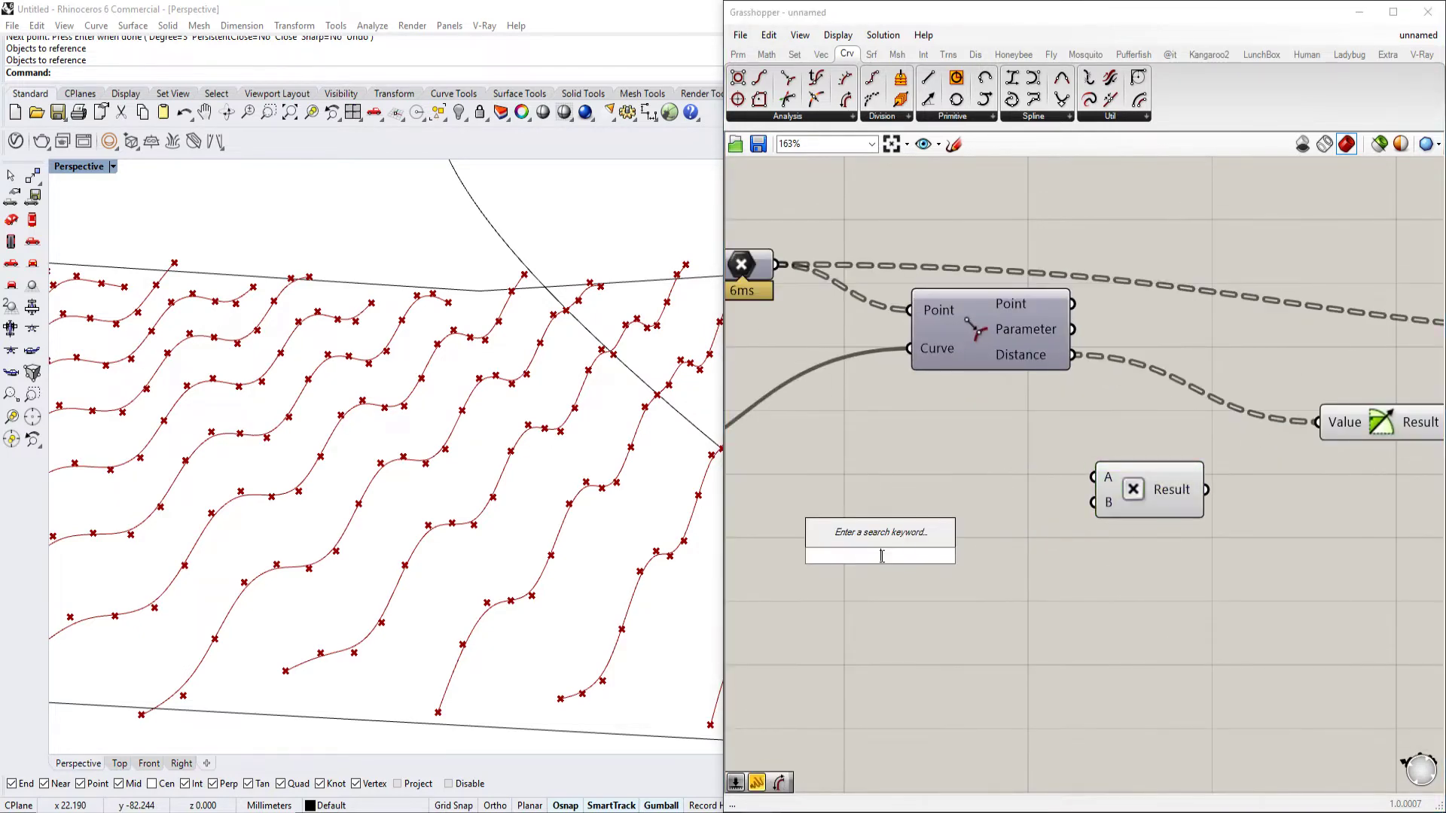
key("Return")
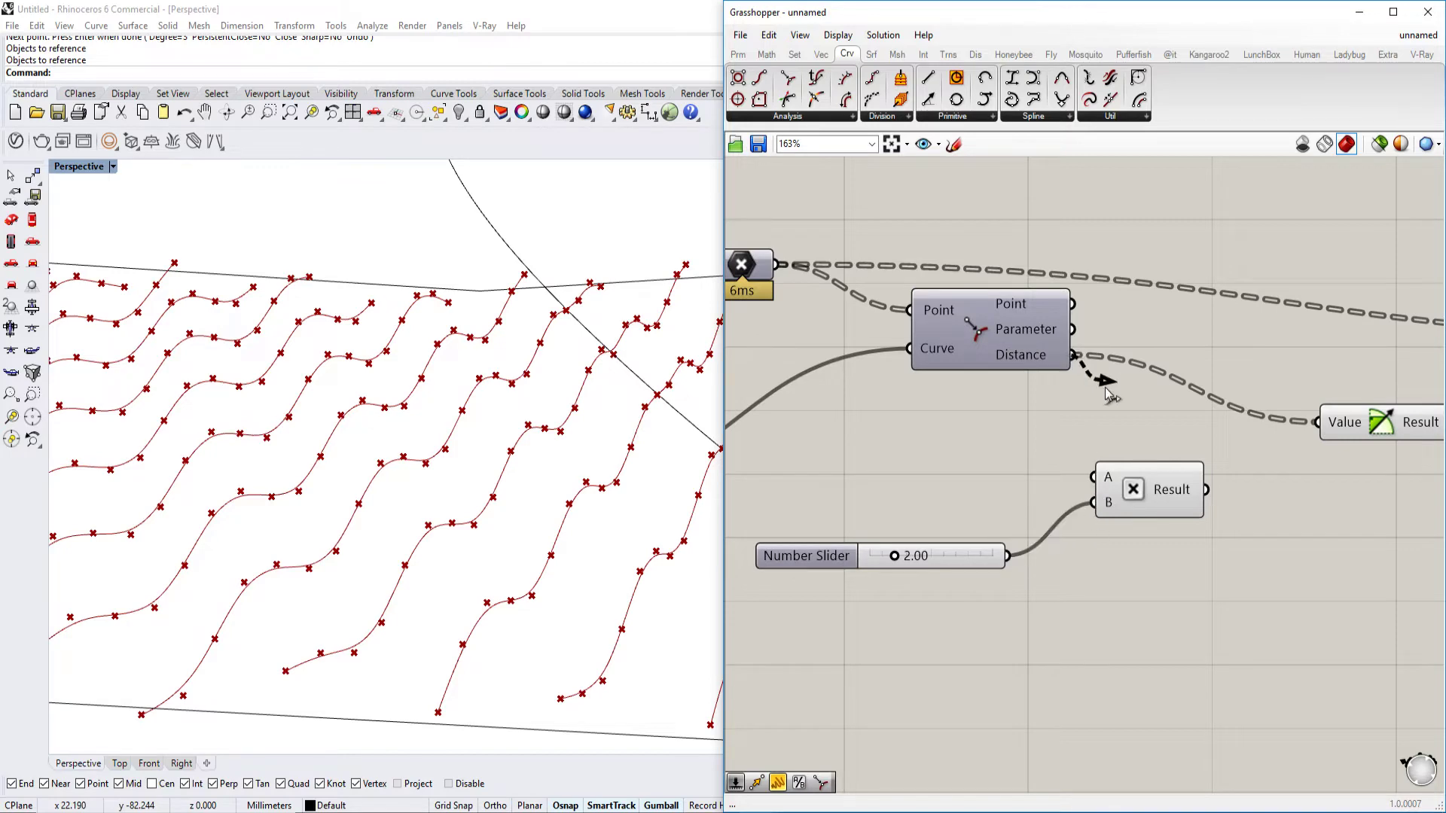
left_click_drag(1336, 431, 1336, 432)
right_click_drag(1177, 593, 1077, 594)
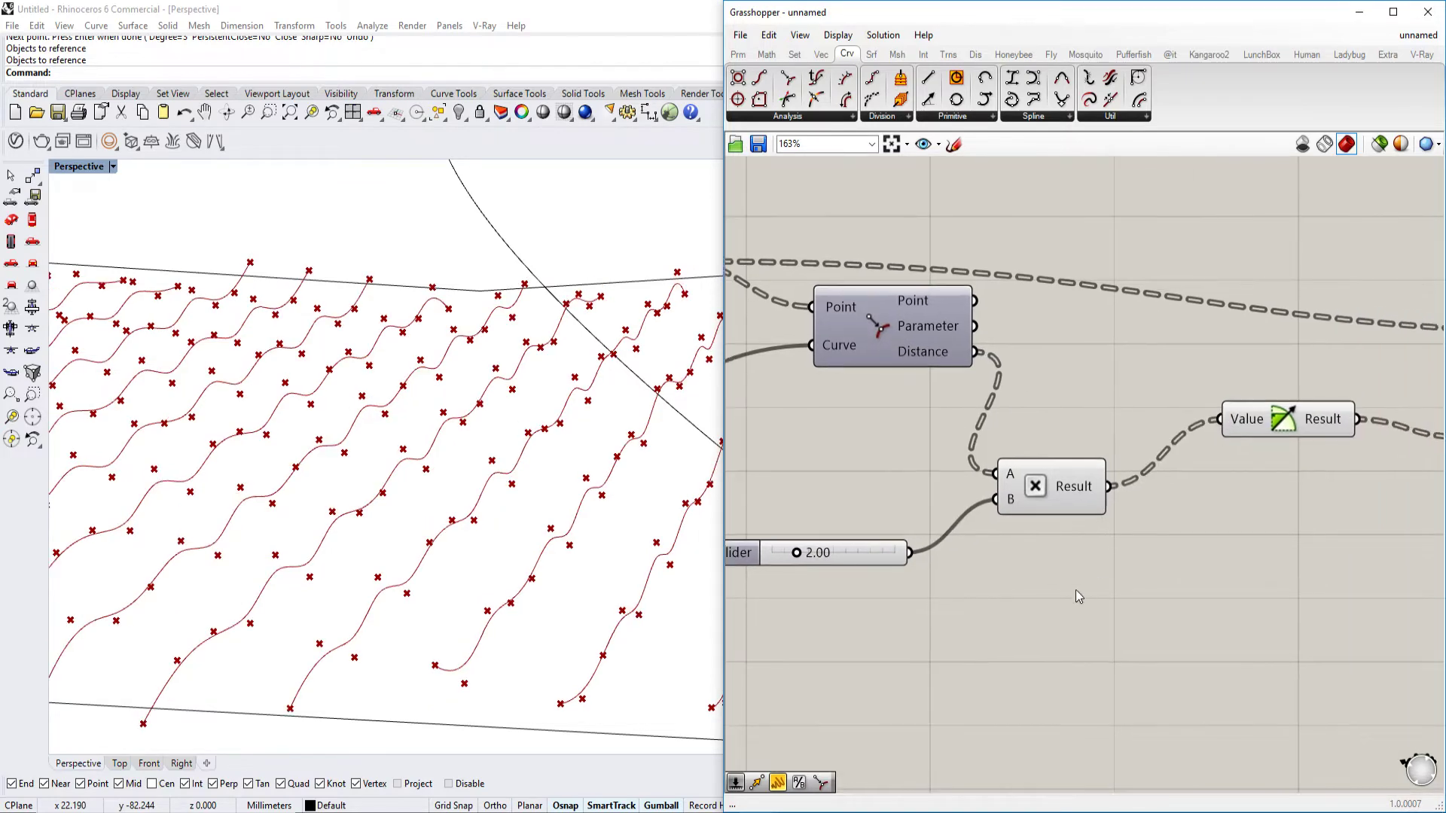
Duplicate the Multiplication component with its number slider and place the copy below Sine and Unit Z
scroll(1077, 594, "down", 2)
left_click_drag(1075, 594, 915, 510)
right_click_drag(1000, 506, 968, 426)
key("ctrl+c")
key("ctrl+v")
left_click_drag(1037, 449, 1290, 520)
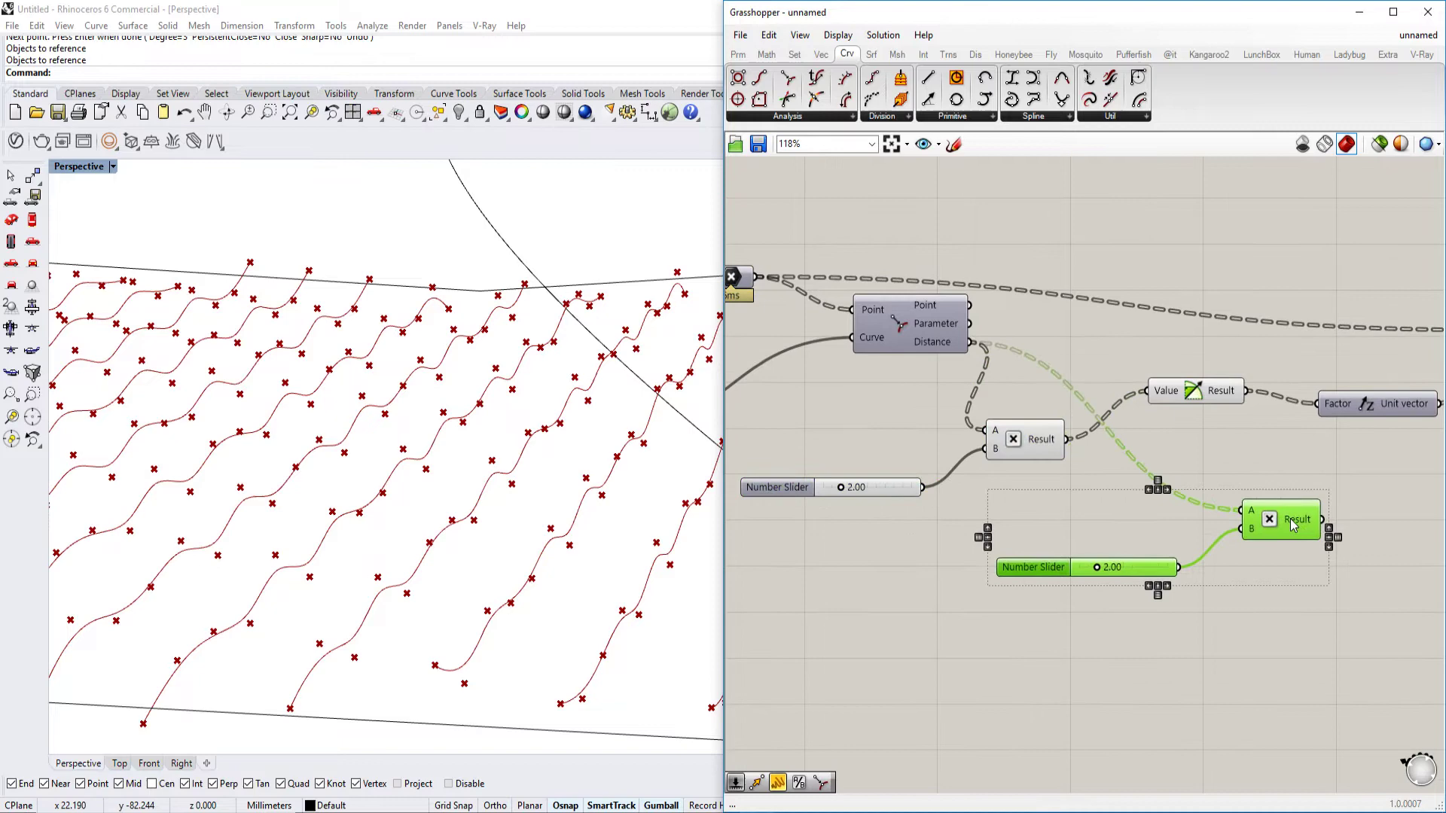
Route the Sine result through the copied multiplication's A input and connect its Result to the Unit Z Factor
right_click_drag(1307, 493, 1110, 474)
left_click(1100, 461)
scroll(1066, 421, "up", 2)
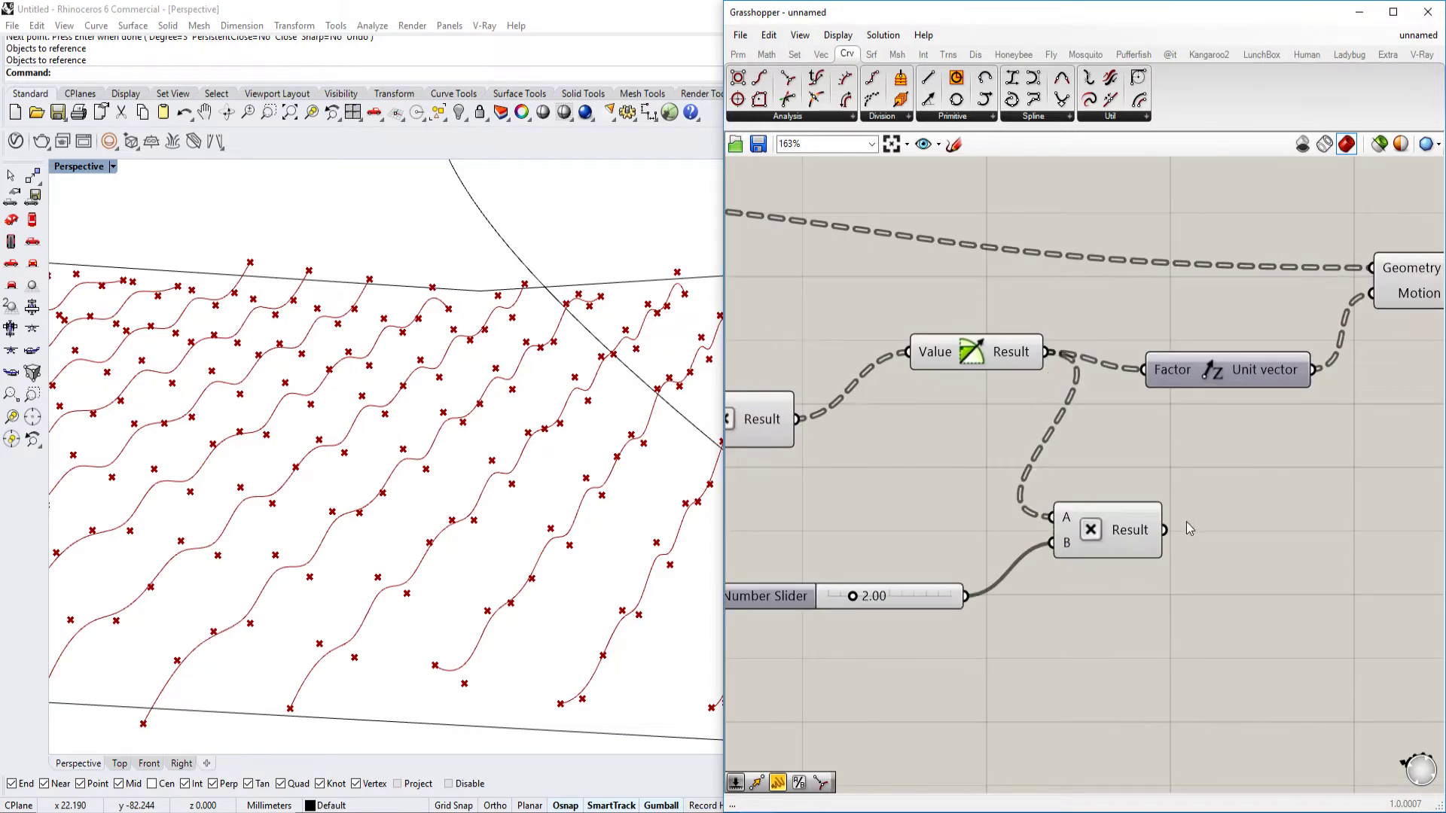
left_click_drag(1165, 529, 1144, 370)
right_click_drag(1017, 501, 1086, 493)
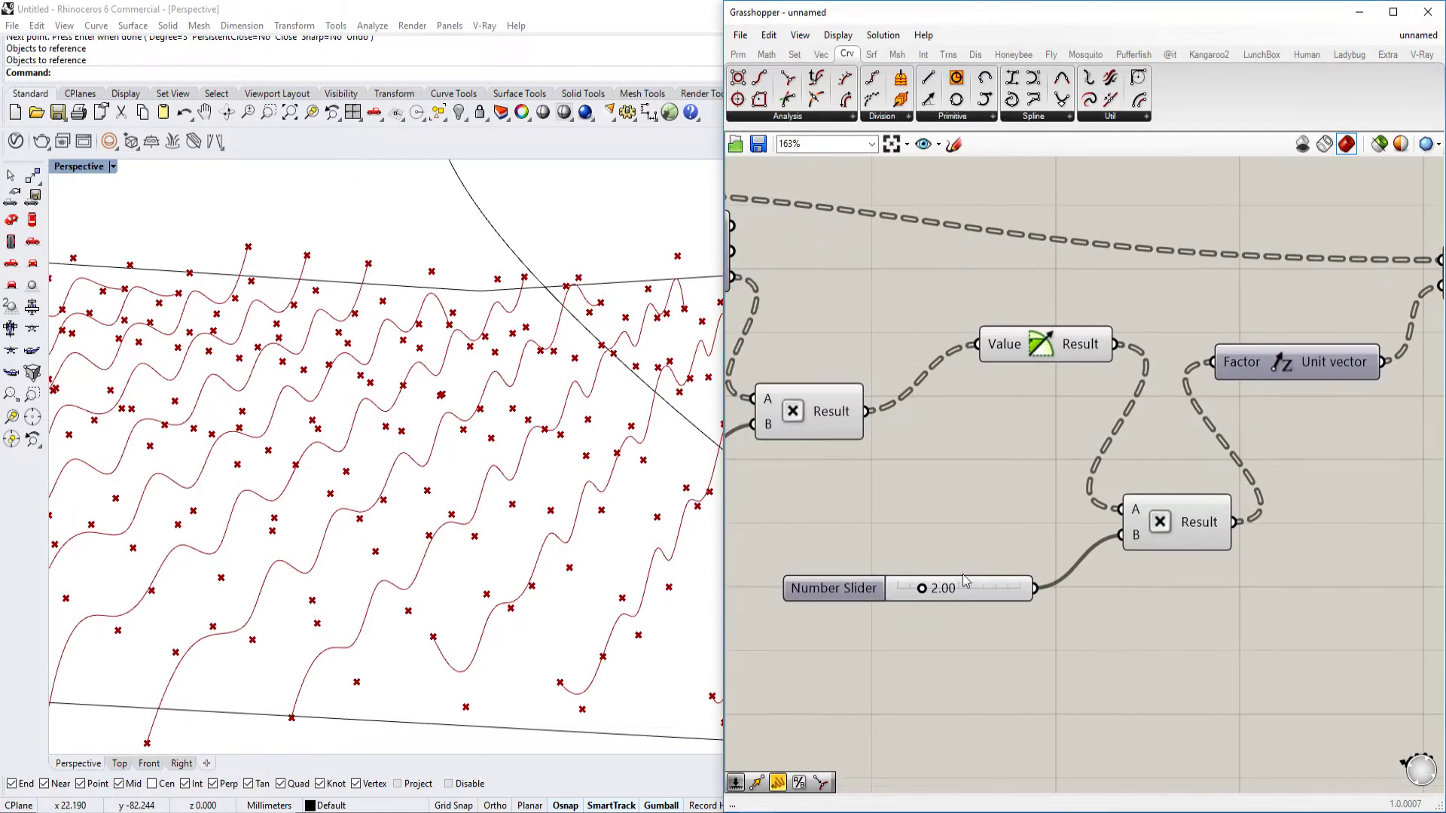
Lower the wave amplitude slider to 0.53 and raise the frequency slider feeding the first multiplication to 4.64
right_click_drag(518, 559, 696, 555)
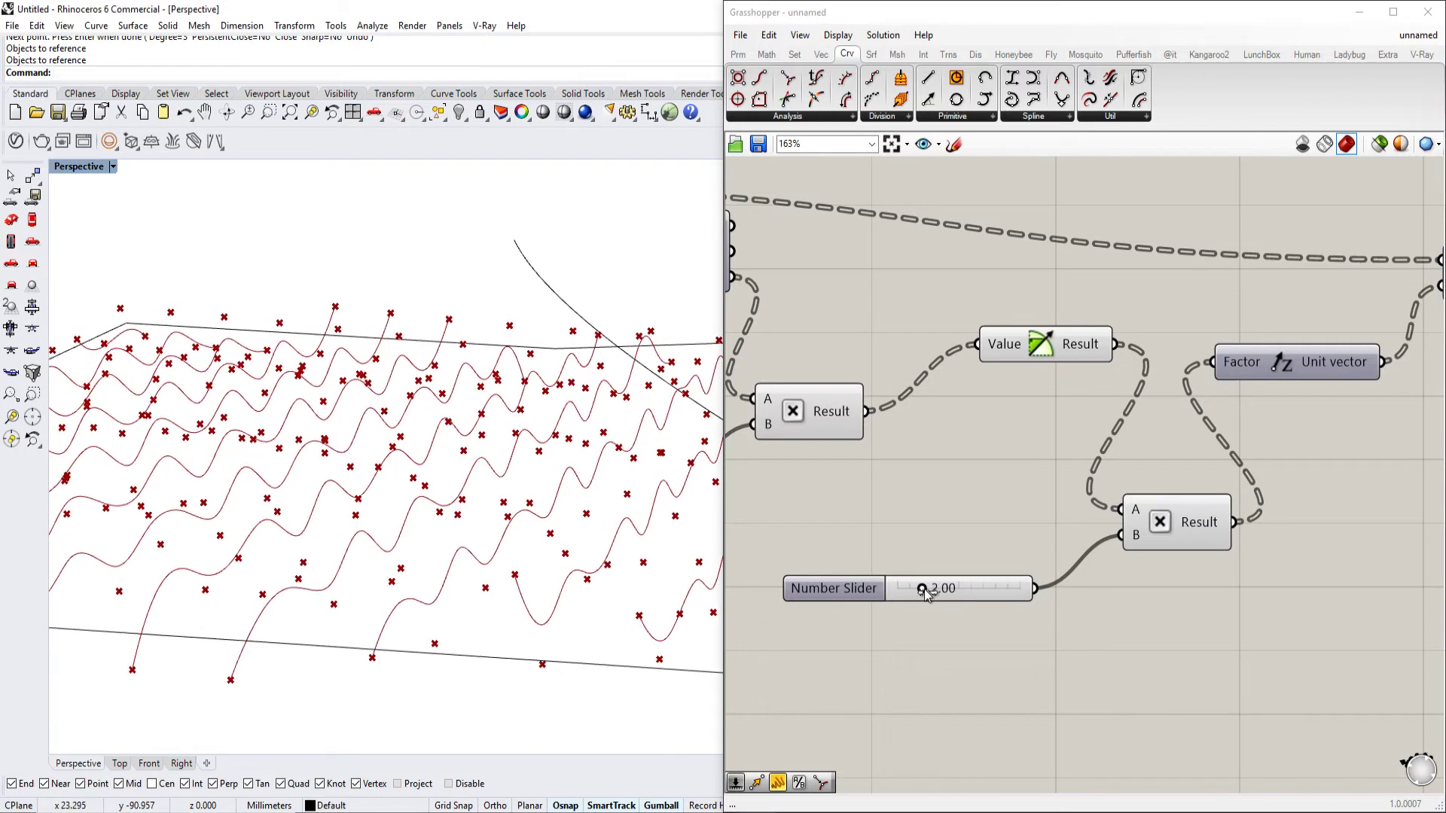
left_click_drag(922, 588, 907, 599)
right_click_drag(910, 530, 1247, 574)
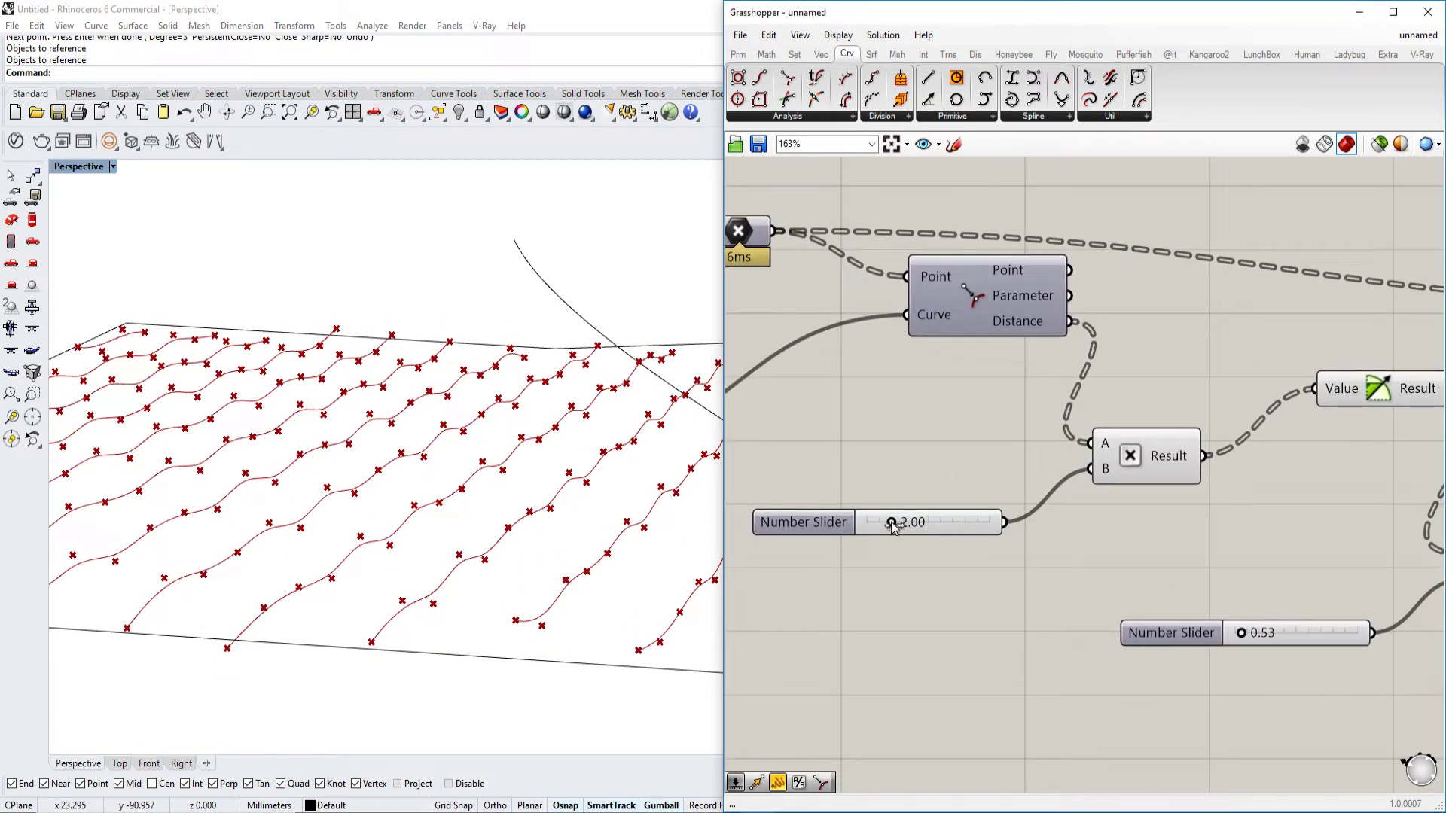
left_click_drag(893, 526, 925, 527)
scroll(1107, 457, "down", 3)
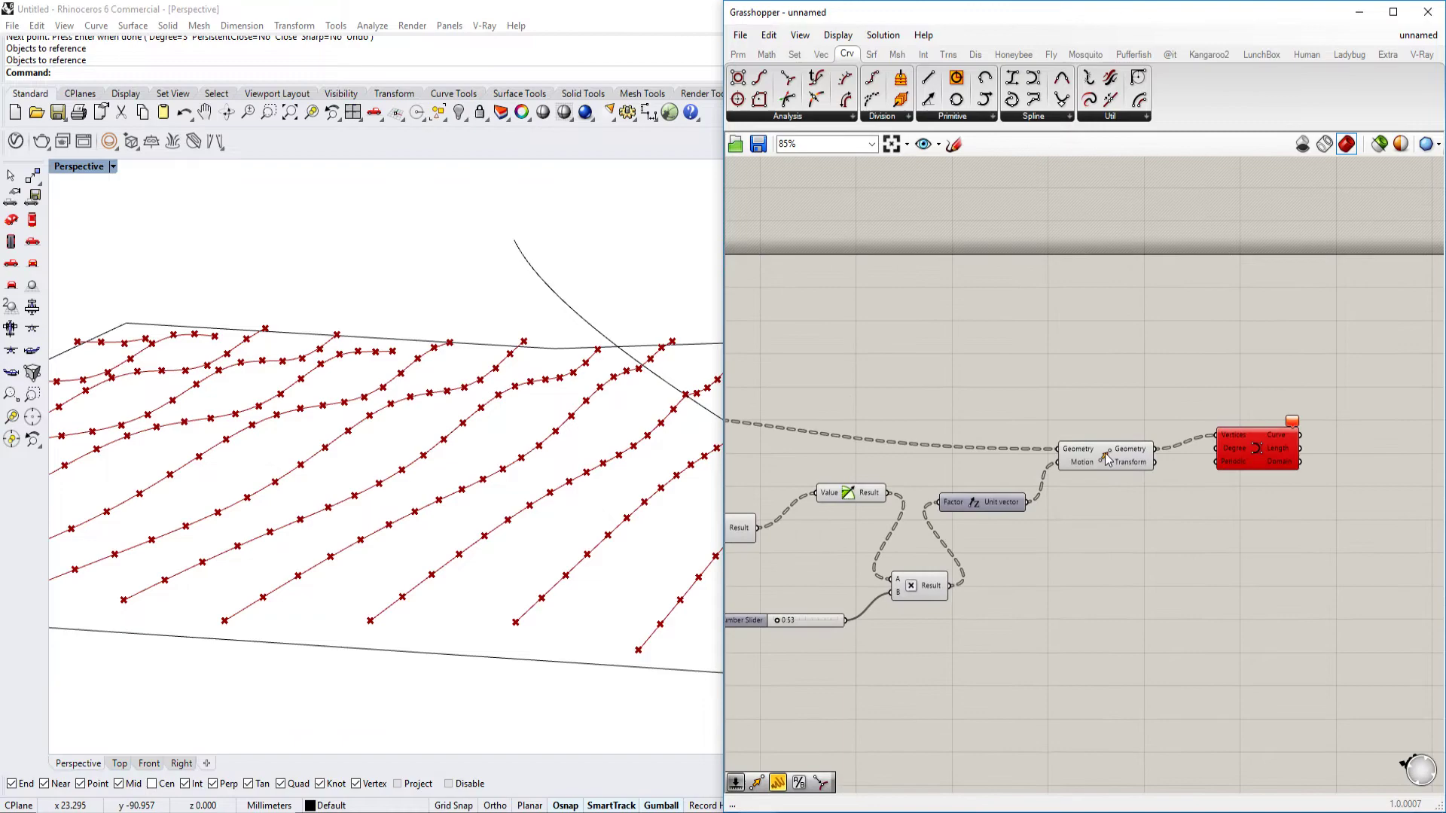
Turn off the preview of the Move component that displaces the grid points
left_click(1105, 452)
scroll(1104, 452, "down", 1)
right_click_drag(1104, 453, 1277, 454)
middle_click(1276, 455)
left_click(1311, 415)
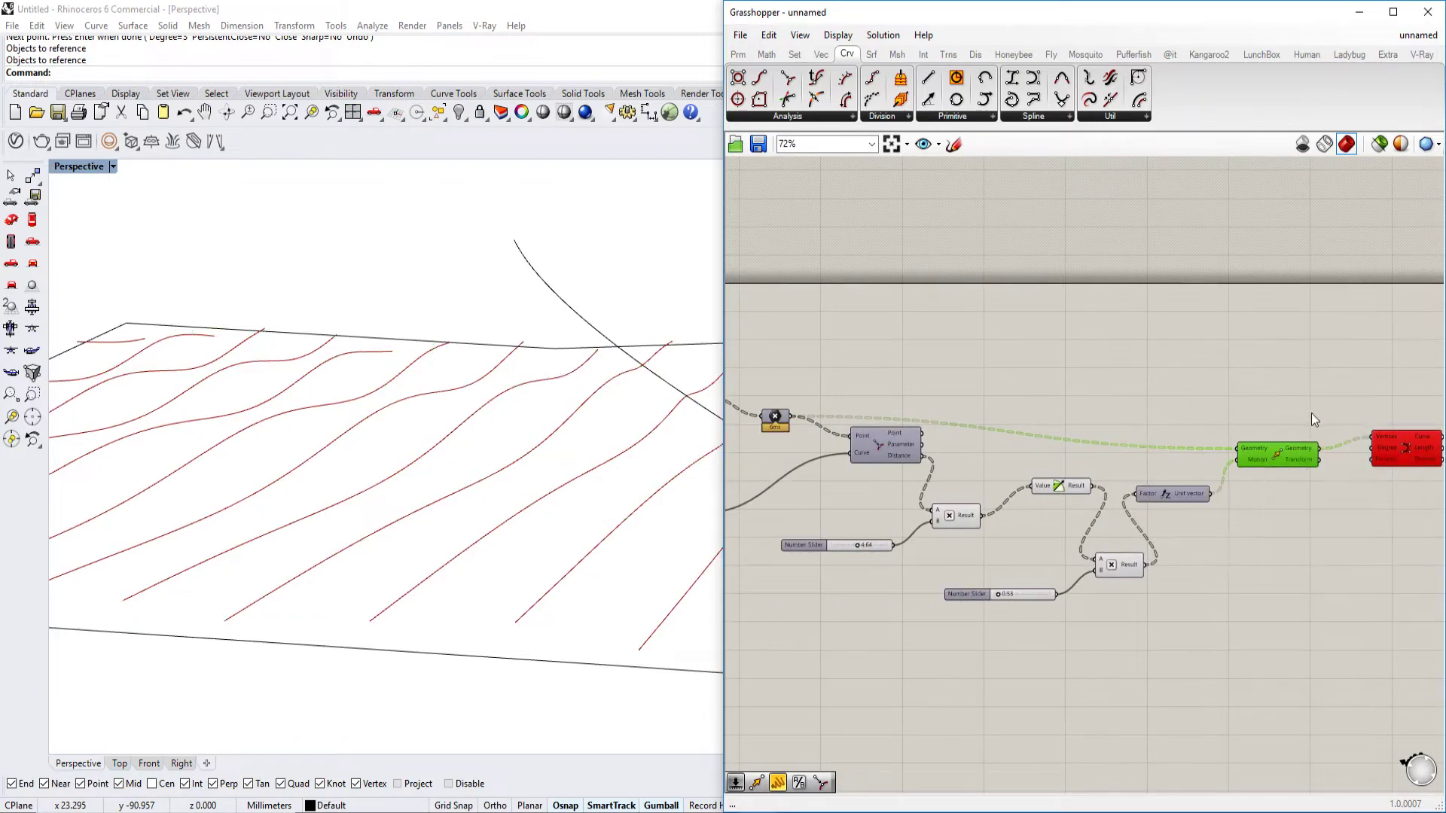
Rotate the attractor curve crossing the ceiling outline in plan to test how the wave pattern responds
right_click_drag(677, 482, 597, 510)
scroll(597, 510, "down", 5)
left_click(359, 544)
right_click_drag(452, 545, 462, 475)
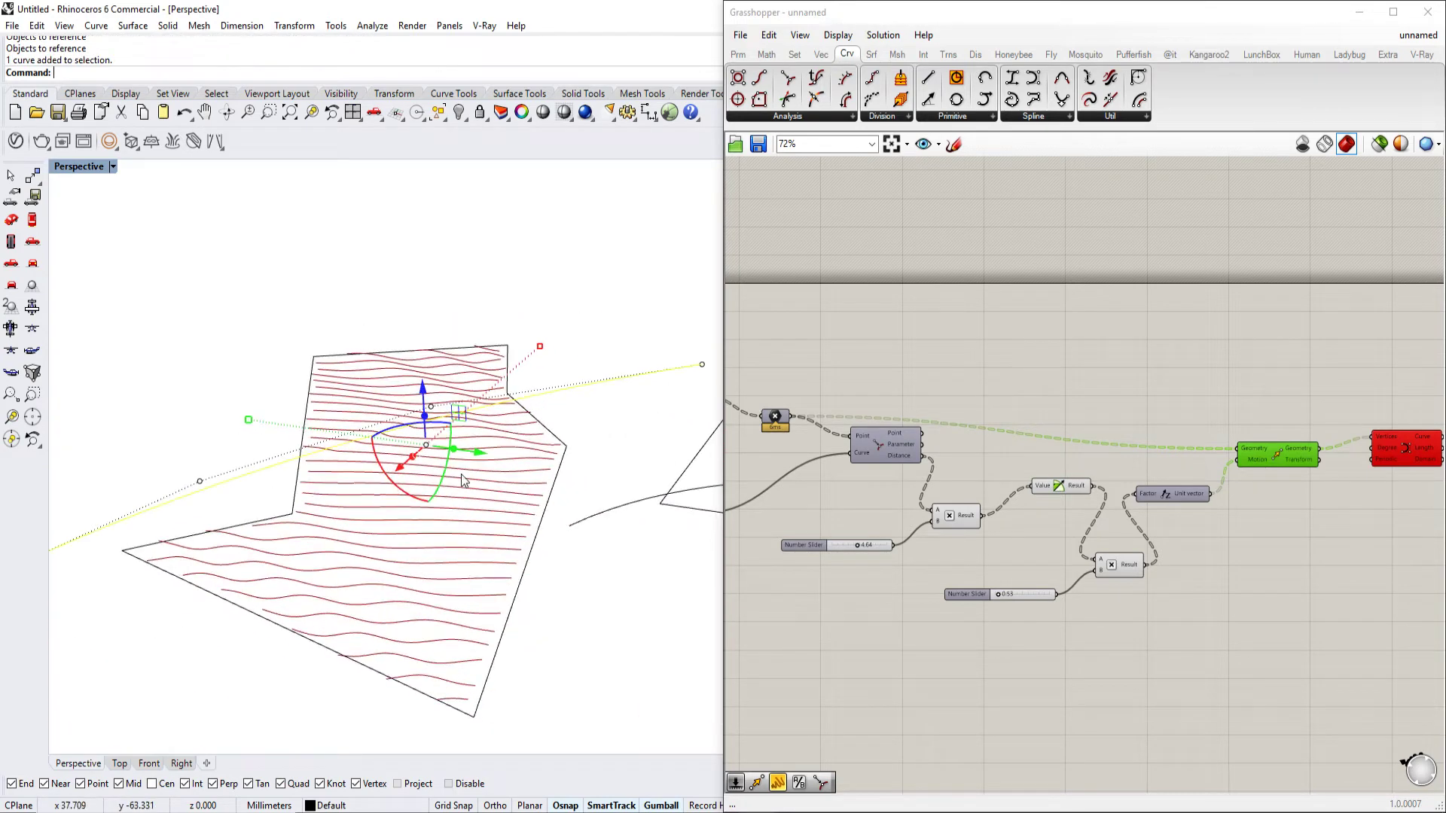
scroll(463, 481, "up", 2)
mouse_move(406, 413)
right_mouse_down()
mouse_move(418, 413)
mouse_move(405, 404)
right_mouse_up()
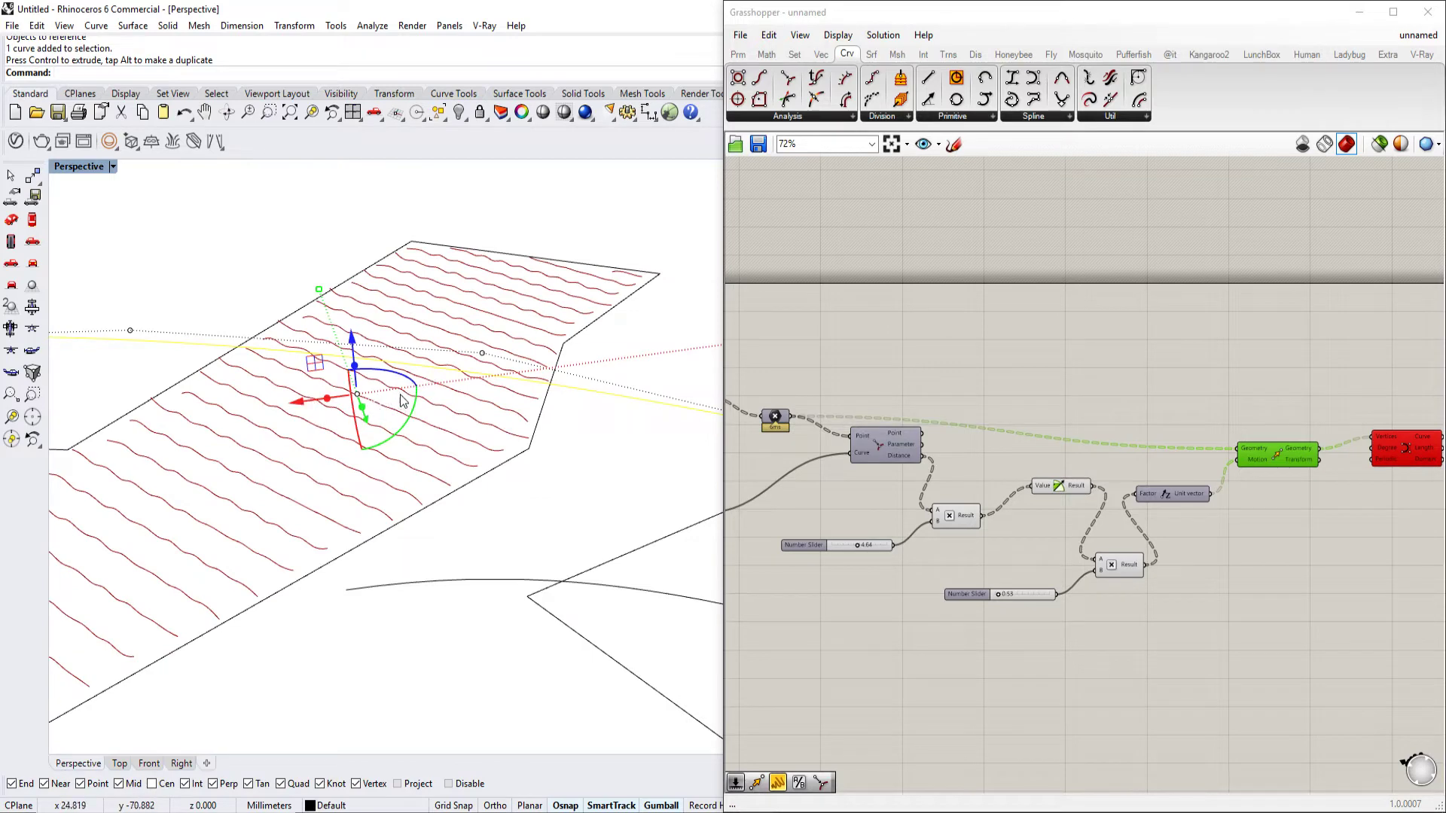
left_click_drag(403, 384, 331, 407)
right_click_drag(332, 406, 417, 435)
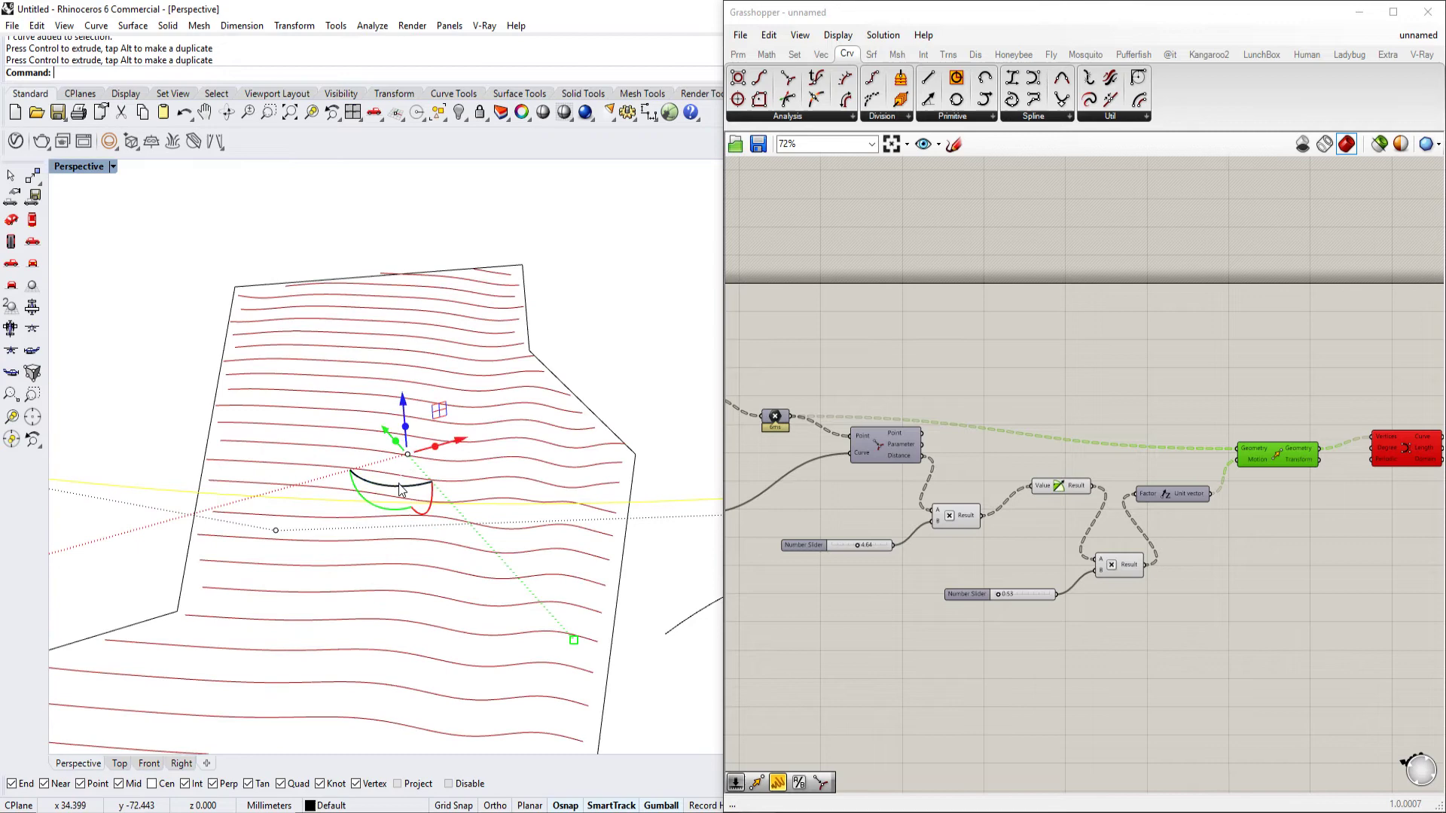
left_click_drag(377, 486, 349, 474)
scroll(376, 494, "down", 4)
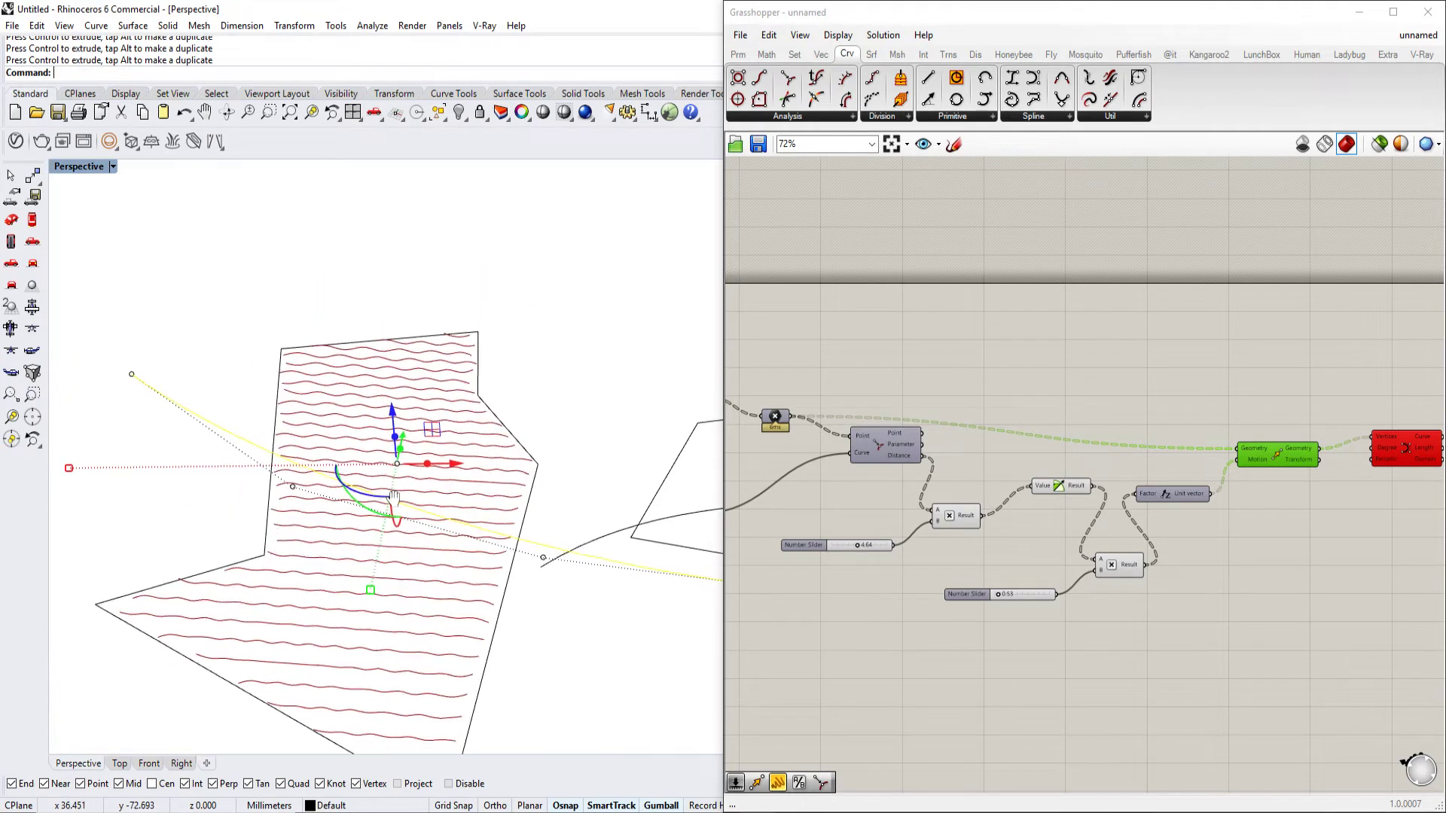
Shift the end control point of the attractor curve along the green axis and deselect the curve
left_click(136, 368)
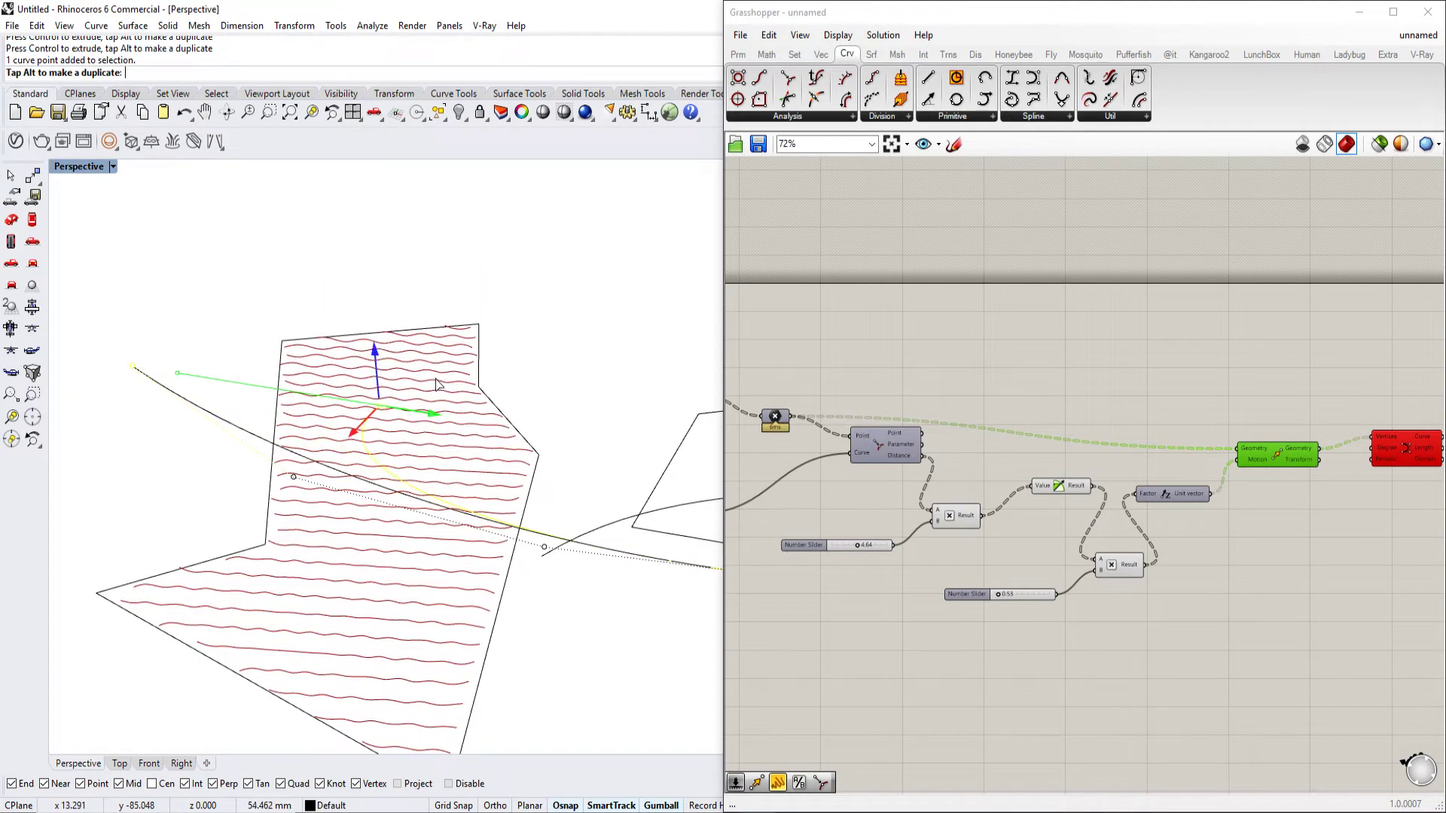
left_click_drag(436, 383, 435, 412)
right_click_drag(529, 534, 493, 491)
key("Escape")
left_click(477, 482)
key("Escape")
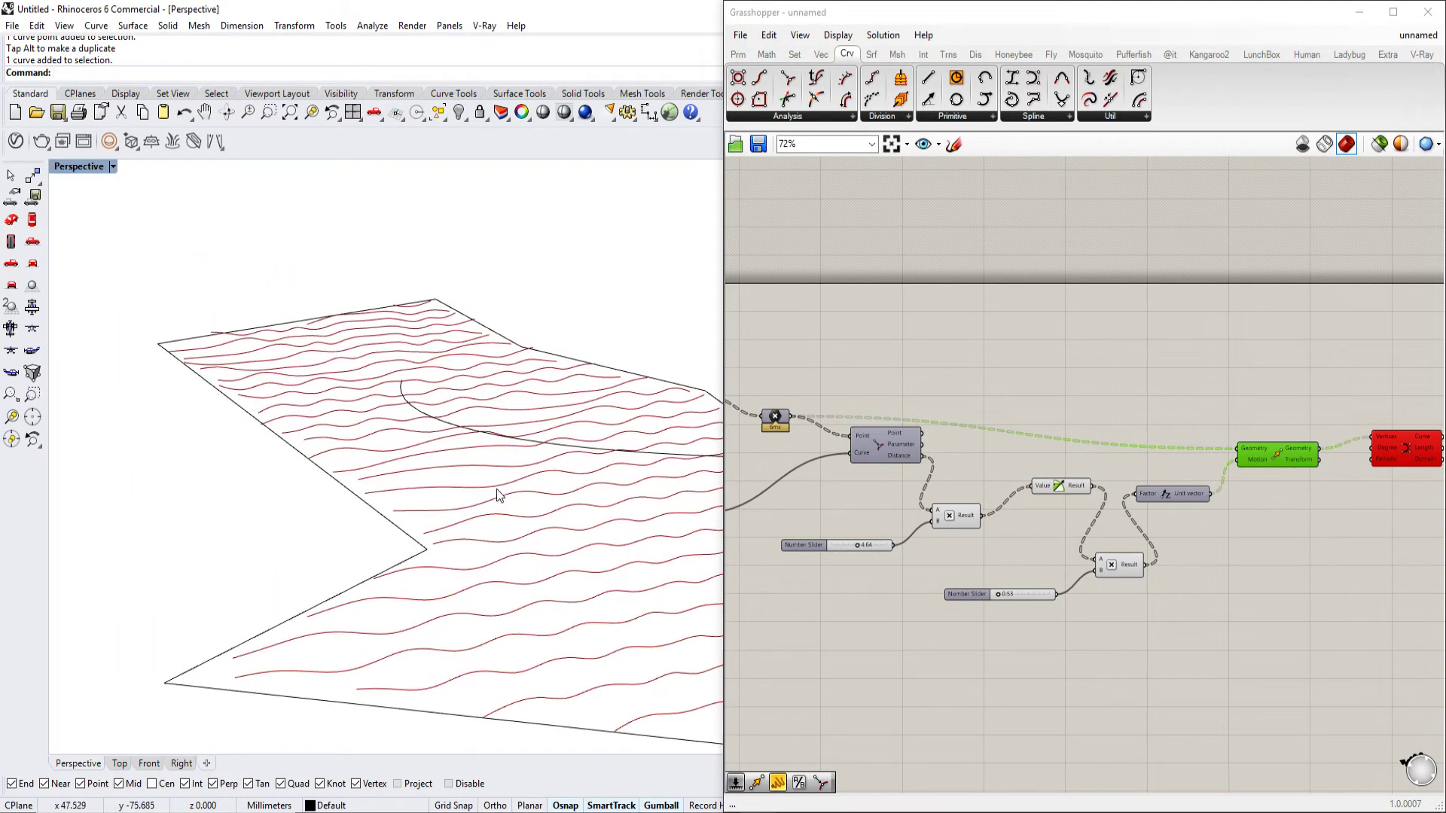
Add a second Move component after the Nurbs Curve and feed the Curve output into its Geometry
right_click_drag(1303, 490, 918, 529)
scroll(1100, 510, "up", 4)
right_click_drag(1190, 501, 1095, 464)
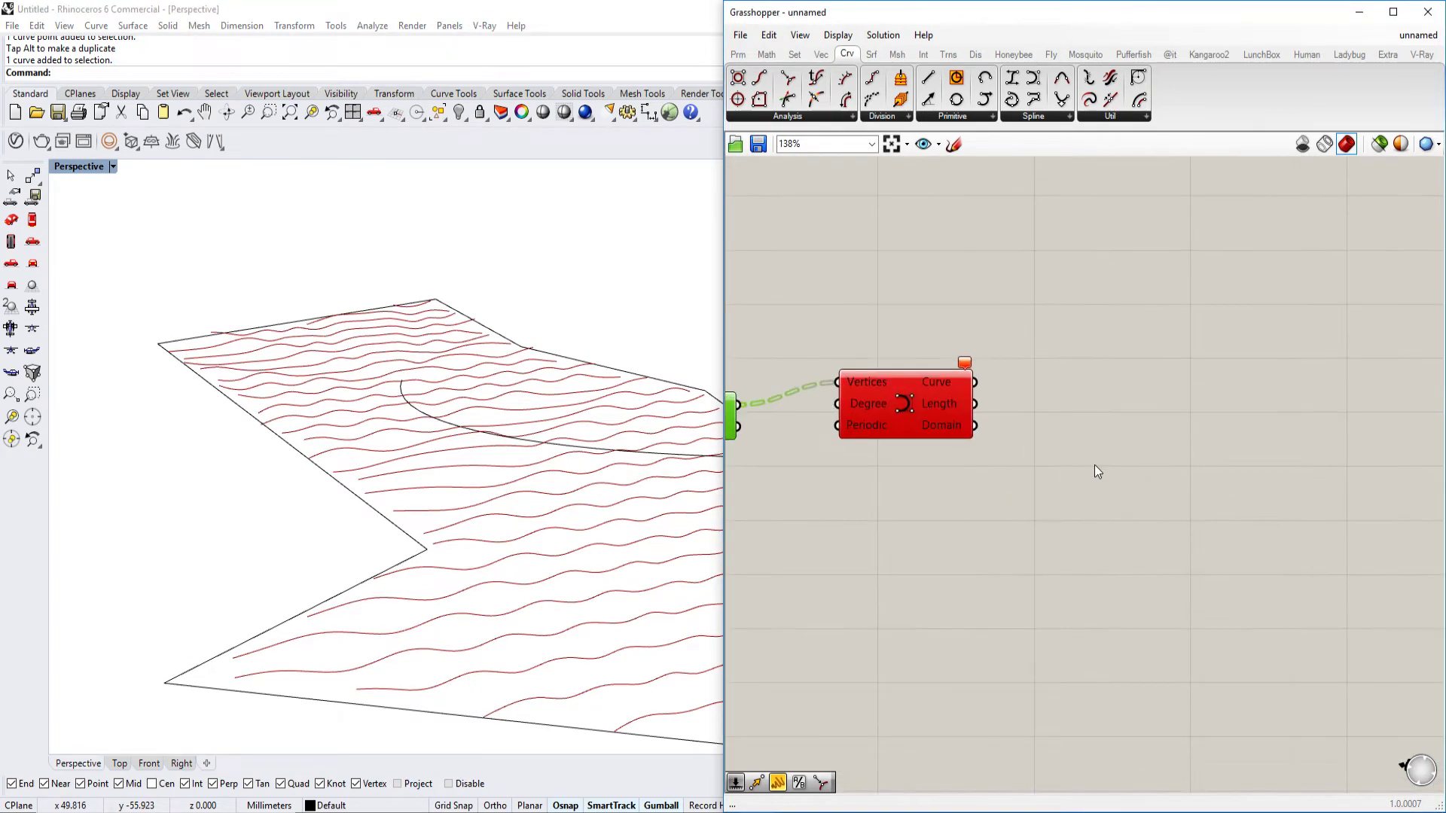
double_click(1095, 464)
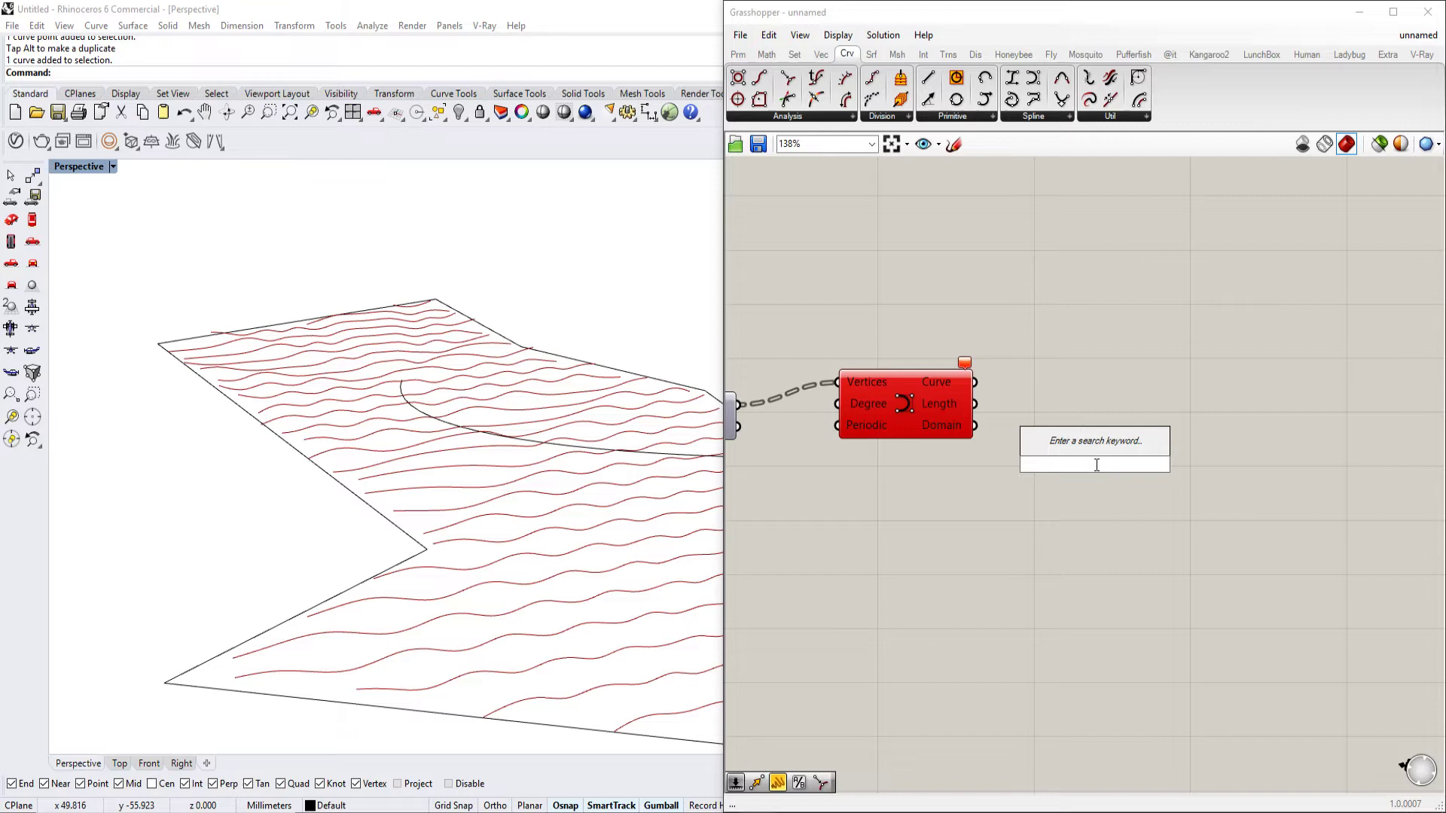
type("move")
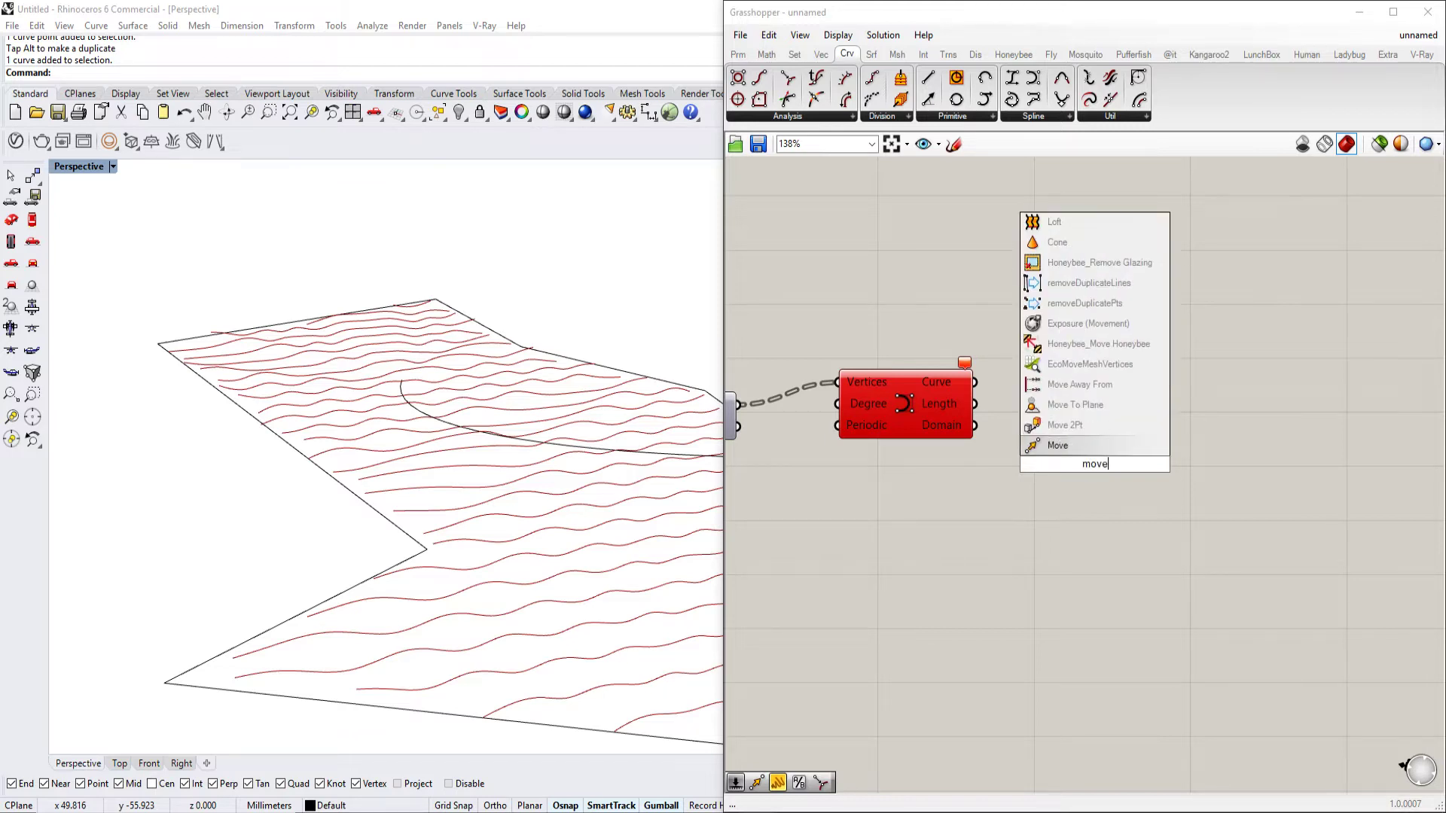
key("Return")
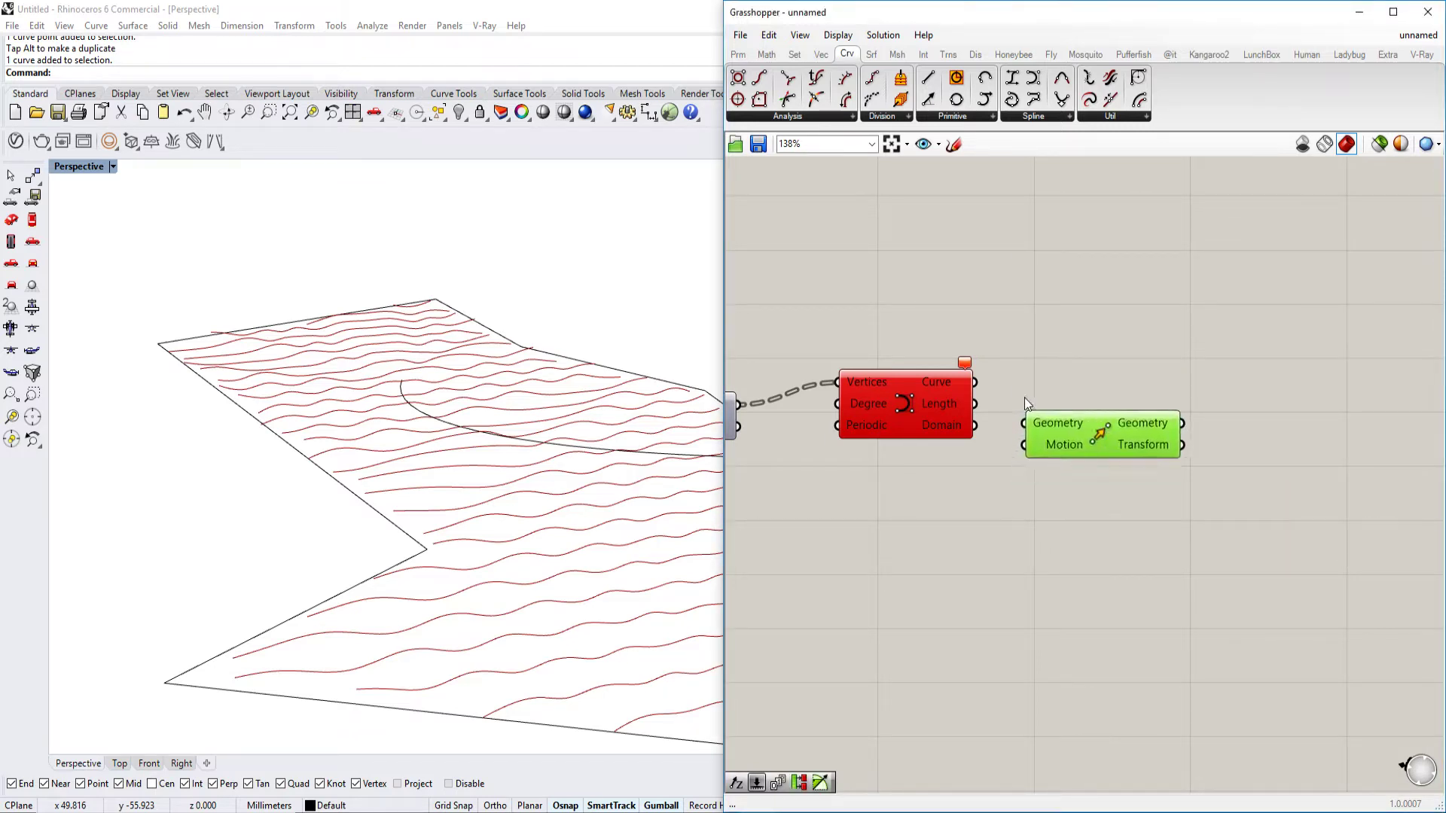
left_click_drag(974, 382, 1096, 392)
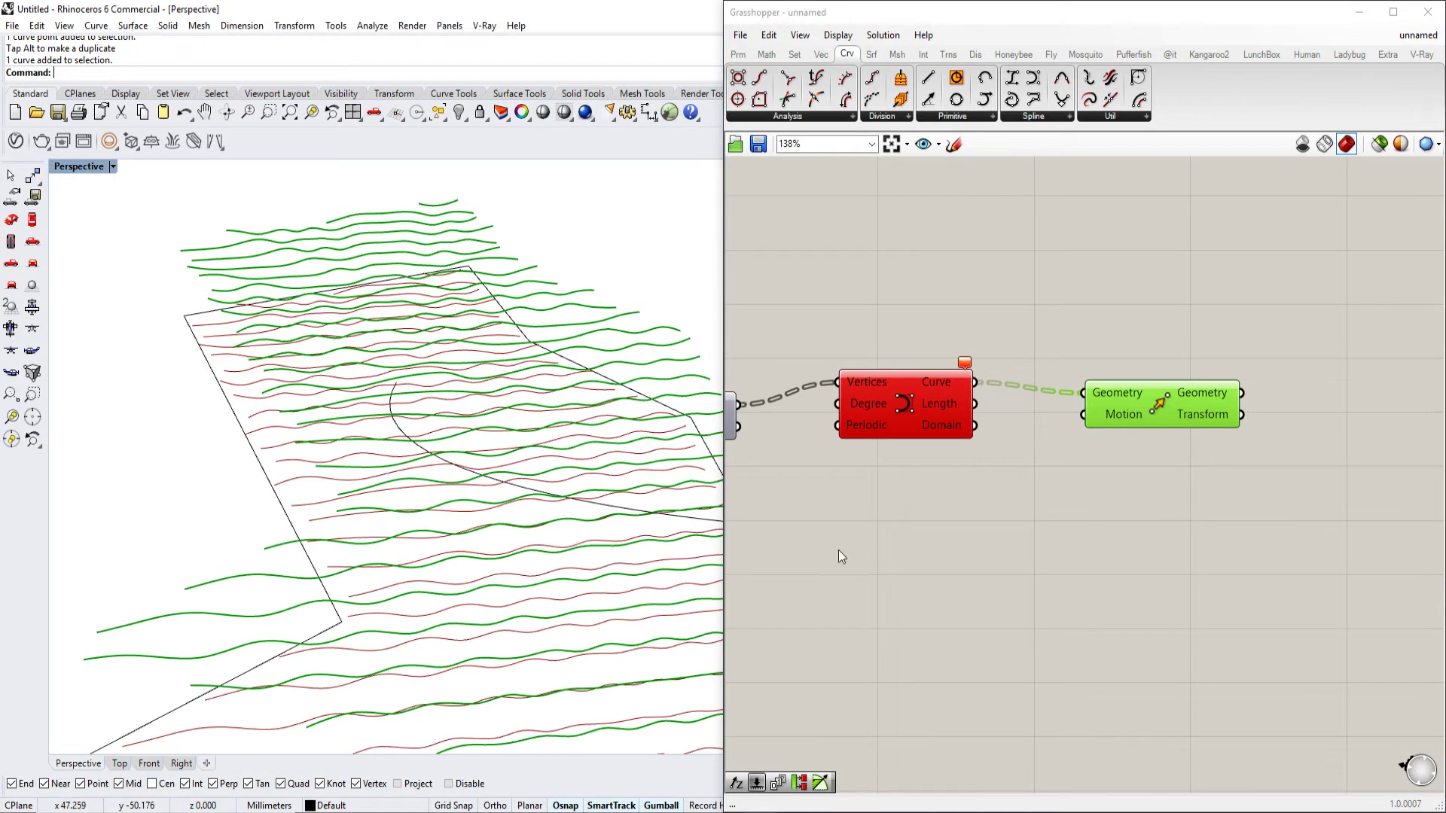
Add a Unit Y component and connect its vector to the Motion of the new Move component
double_click(950, 548)
type("y")
left_click(966, 531)
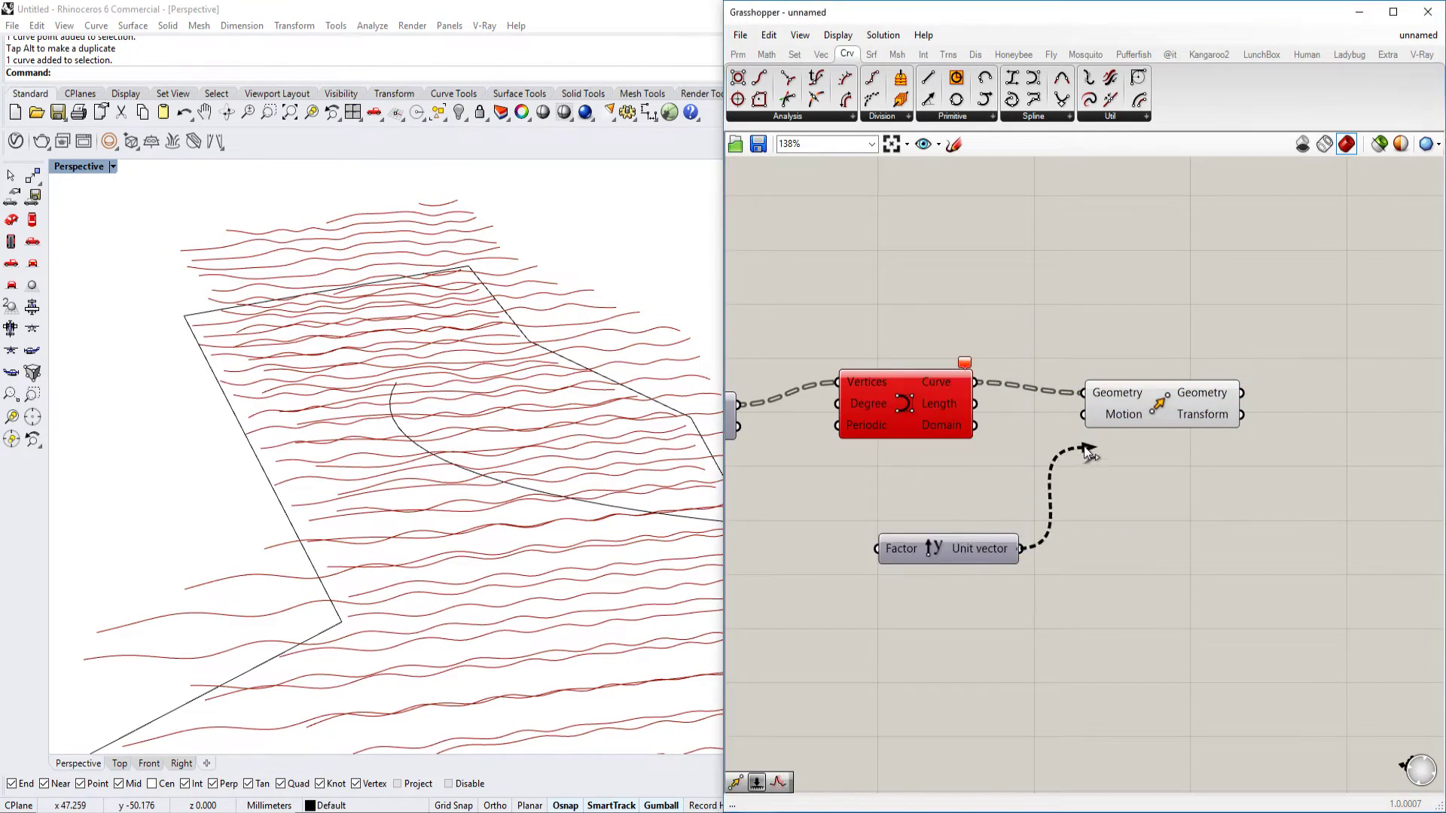
left_click_drag(1088, 451, 1083, 414)
Add a 1.00 number slider and connect it to the Unit Y Factor
right_click_drag(756, 629, 864, 600)
double_click(864, 595)
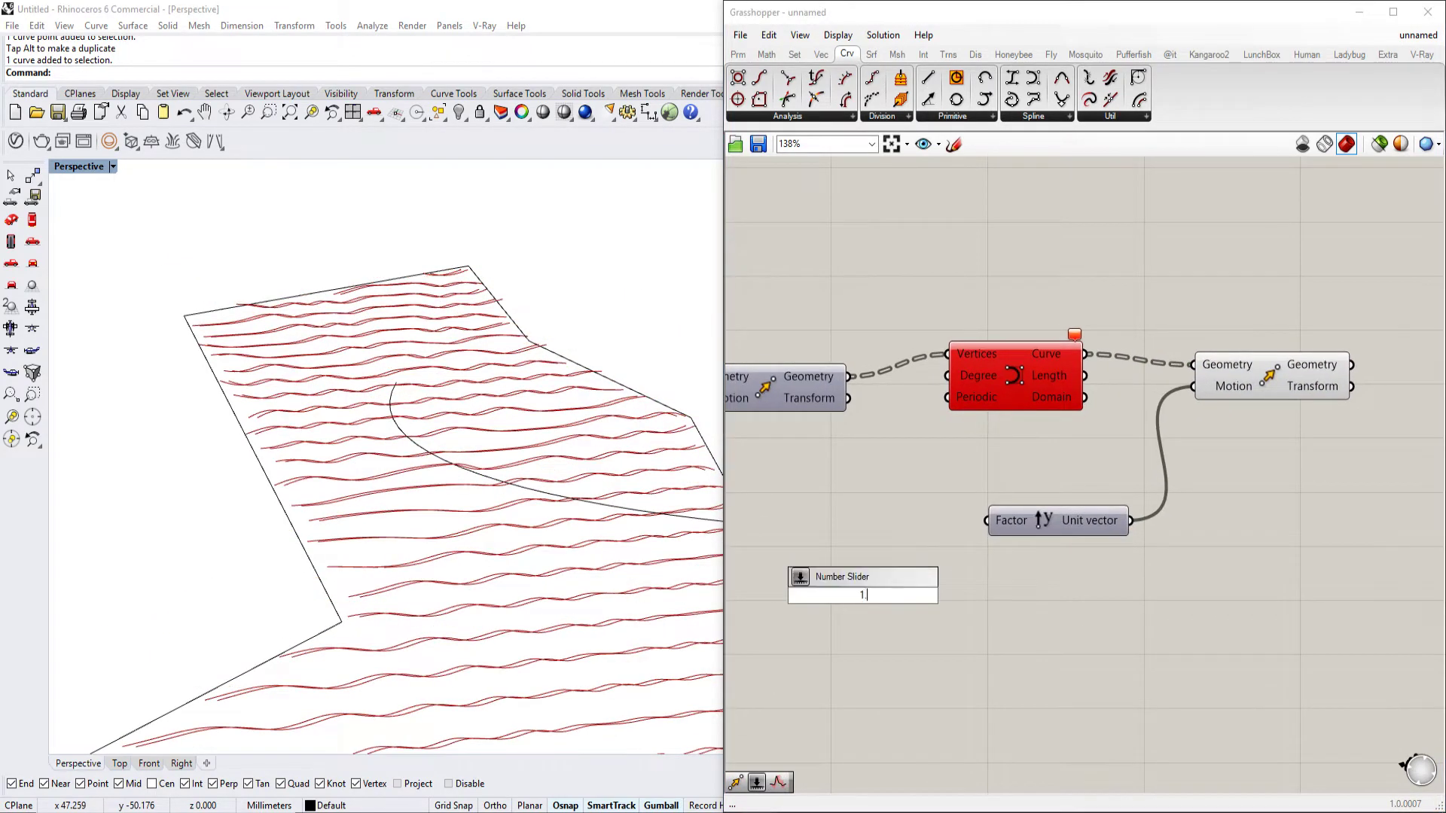
type("1.00")
key("Return")
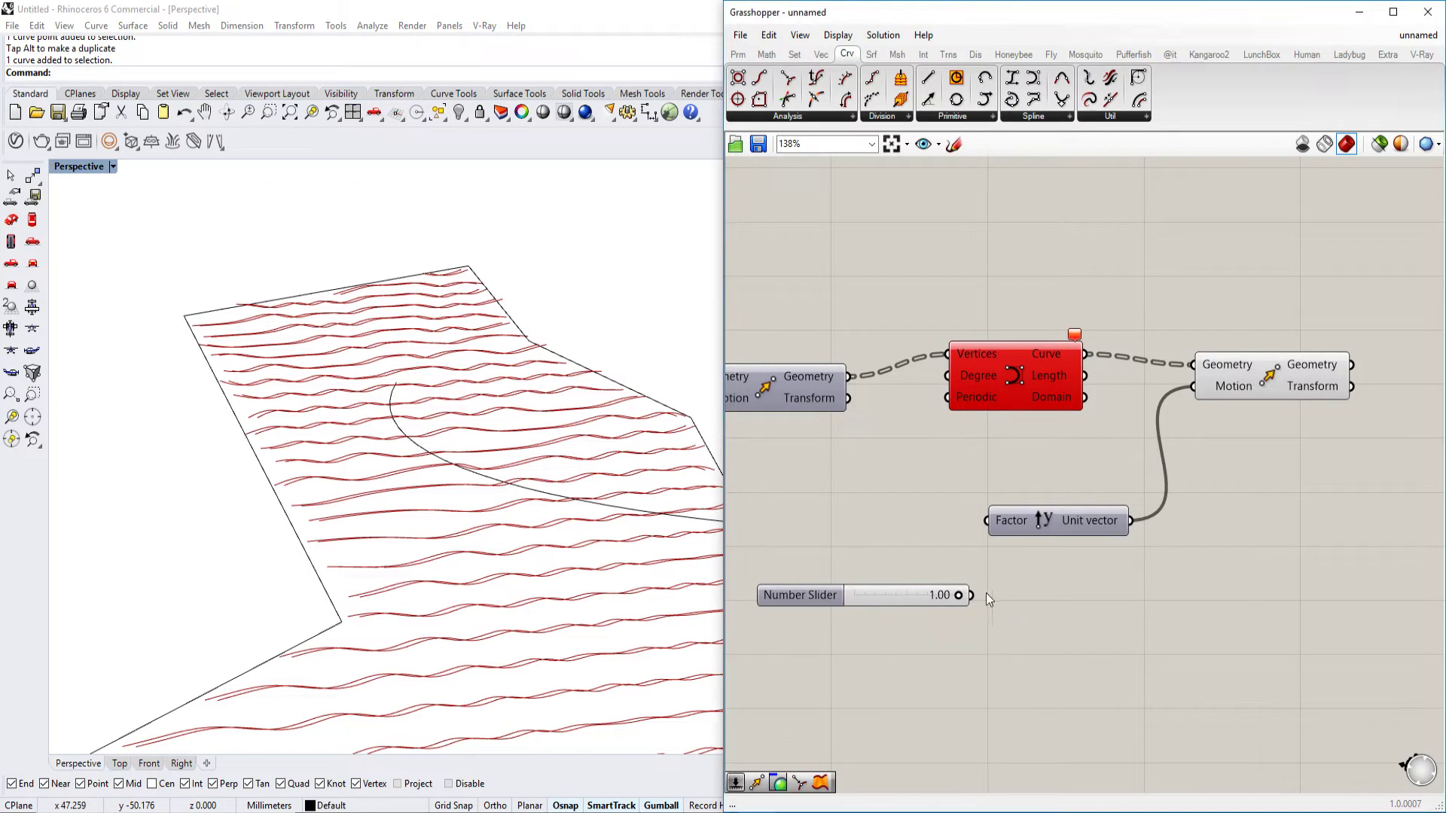
scroll(500, 565, "up", 10)
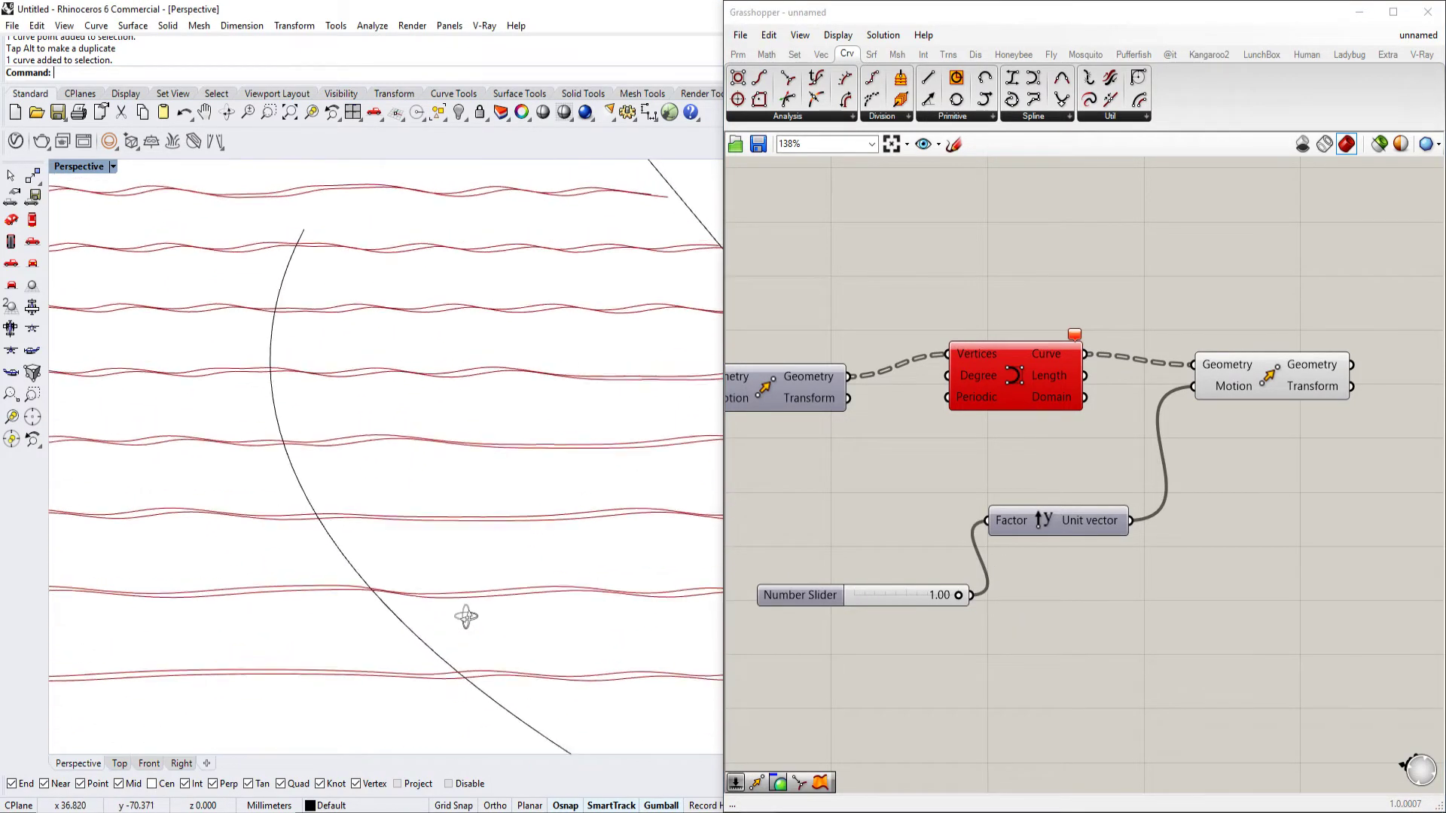
right_click_drag(471, 649, 519, 531)
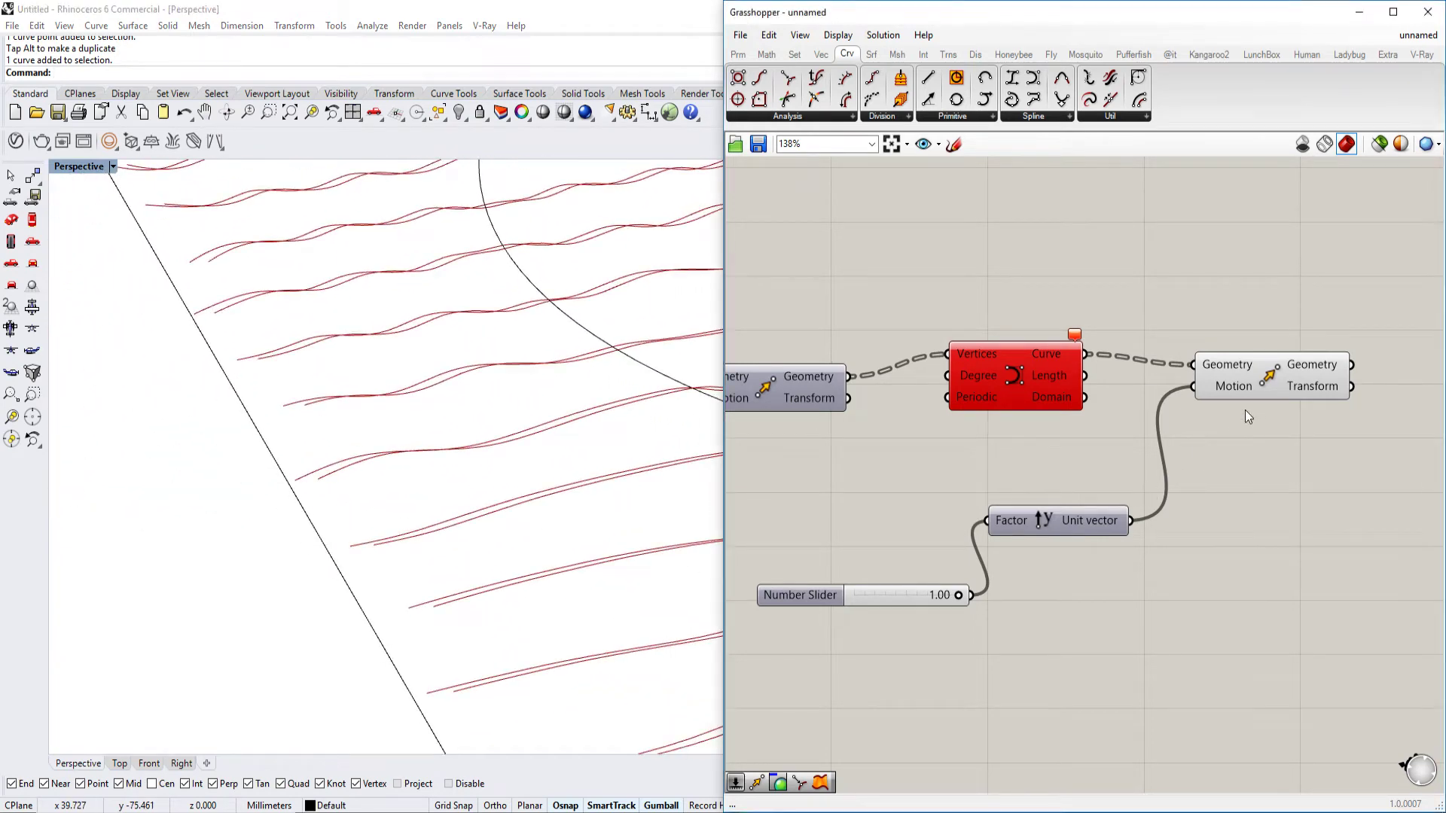
Examine the offset between the original and moved curves in the Top and Perspective views
left_click(1243, 387)
right_click_drag(402, 536, 73, 265)
double_click(75, 167)
scroll(243, 343, "up", 6)
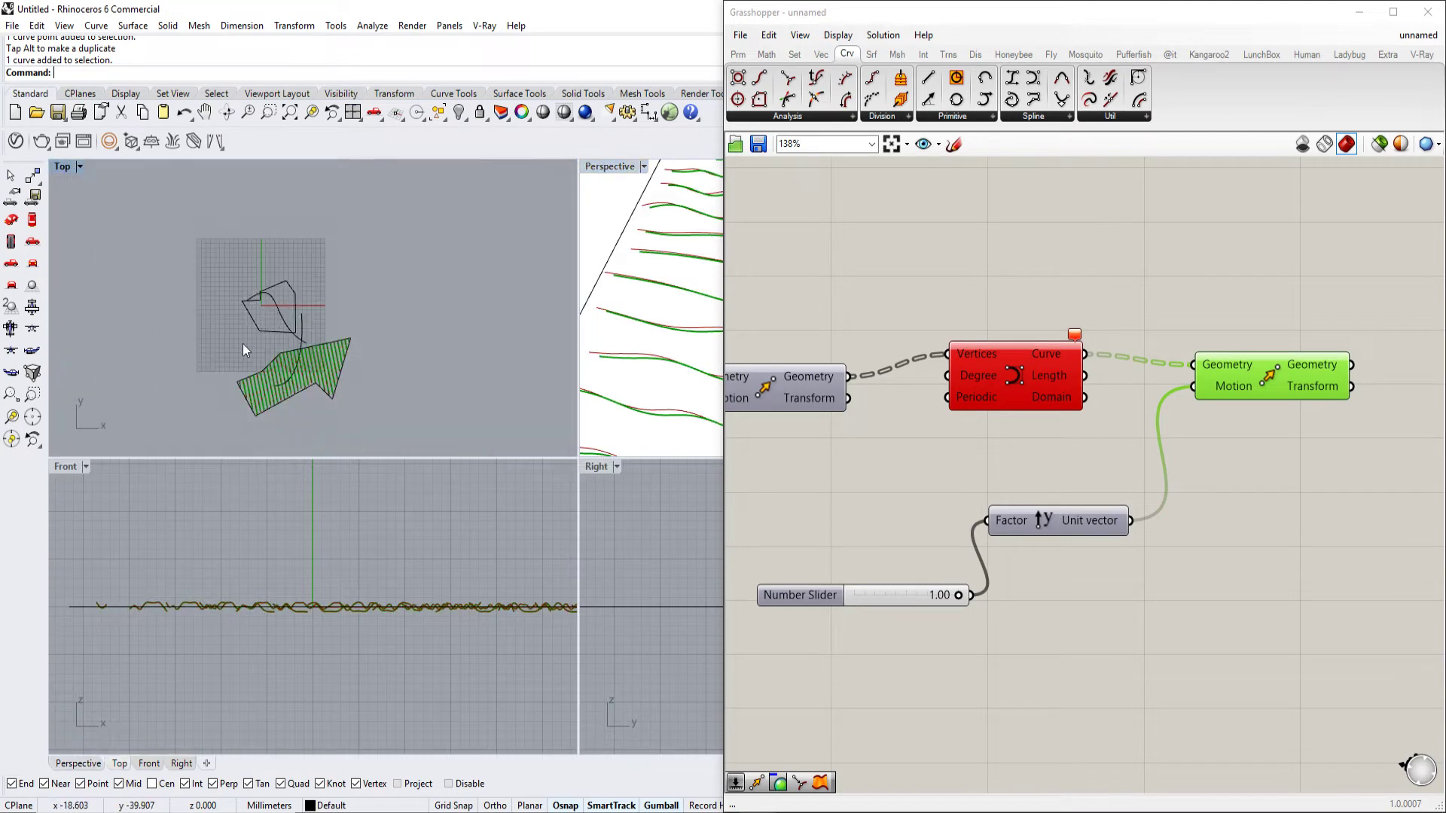
scroll(313, 310, "up", 6)
scroll(319, 310, "down", 8)
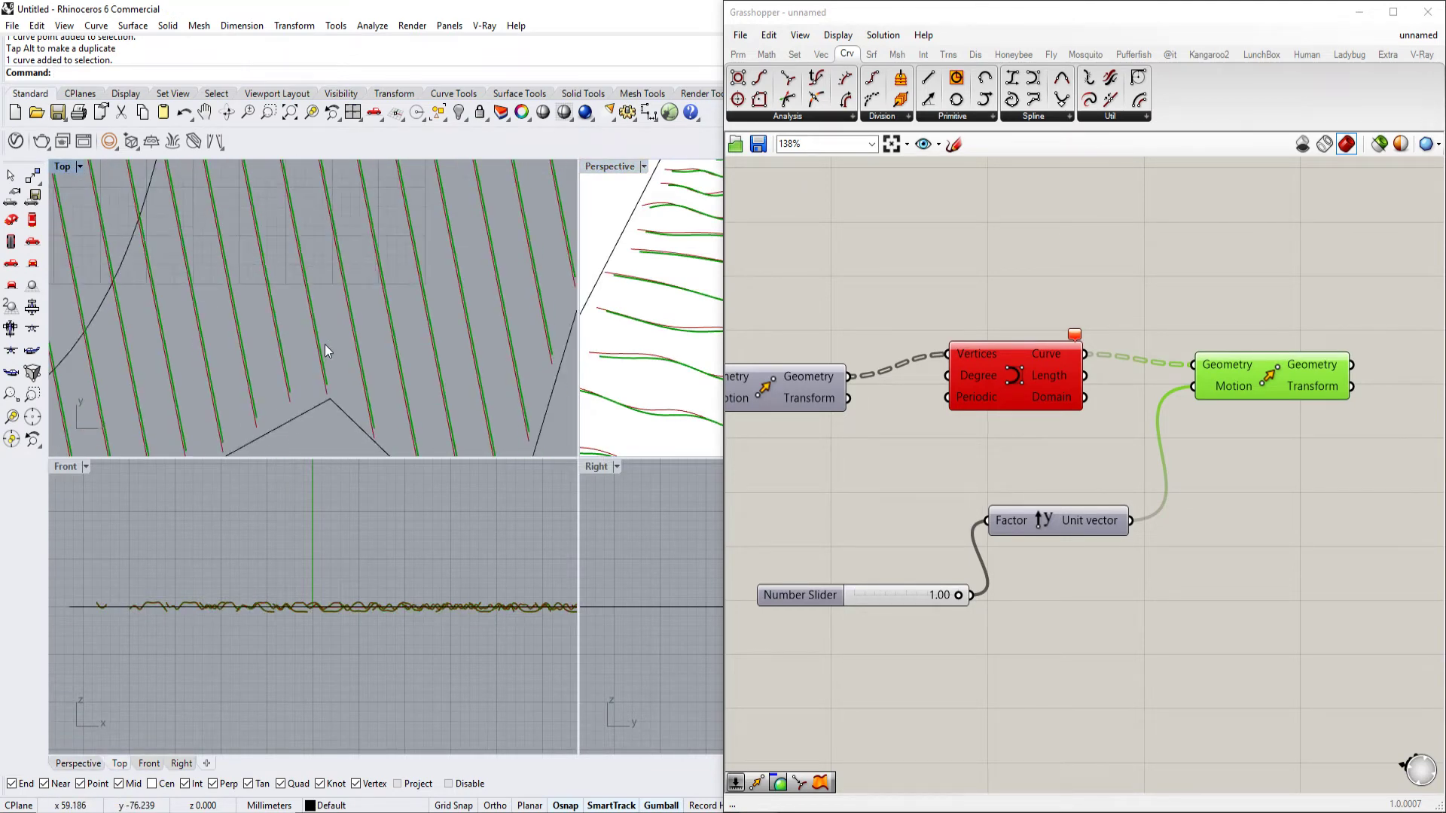
scroll(326, 339, "up", 7)
right_click_drag(700, 306, 643, 232)
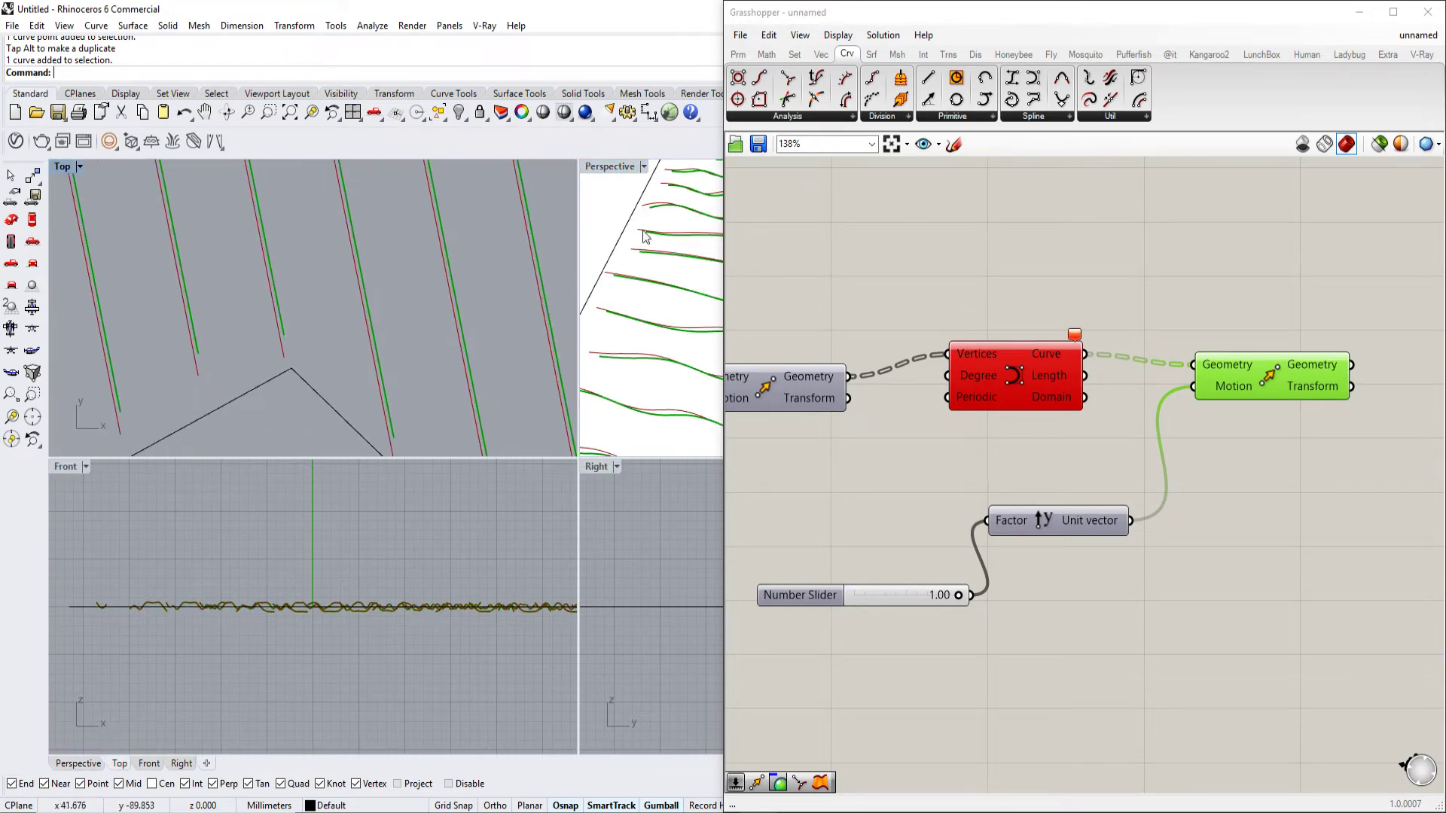
double_click(616, 167)
scroll(419, 344, "down", 3)
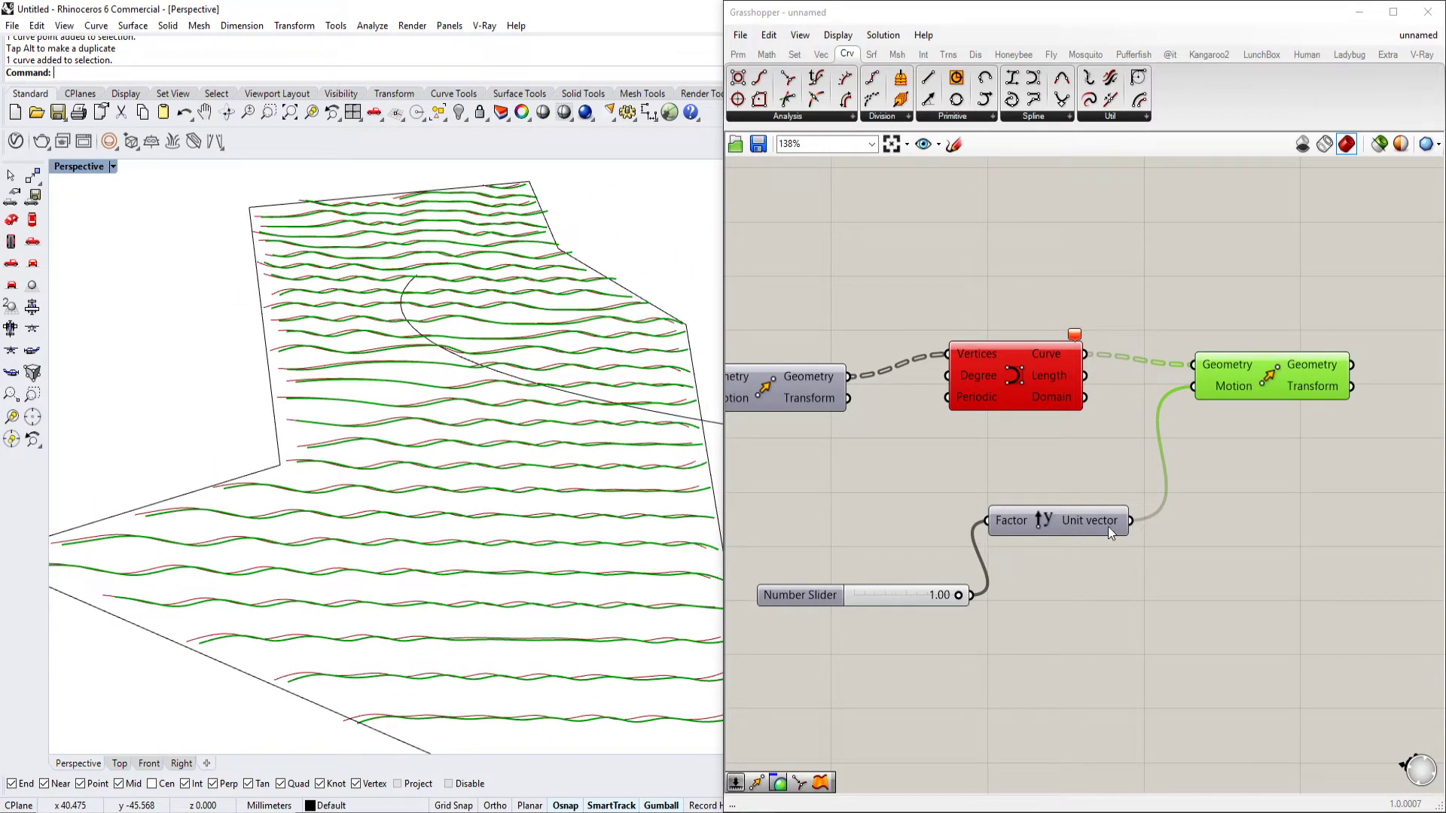
right_click_drag(622, 537, 561, 516)
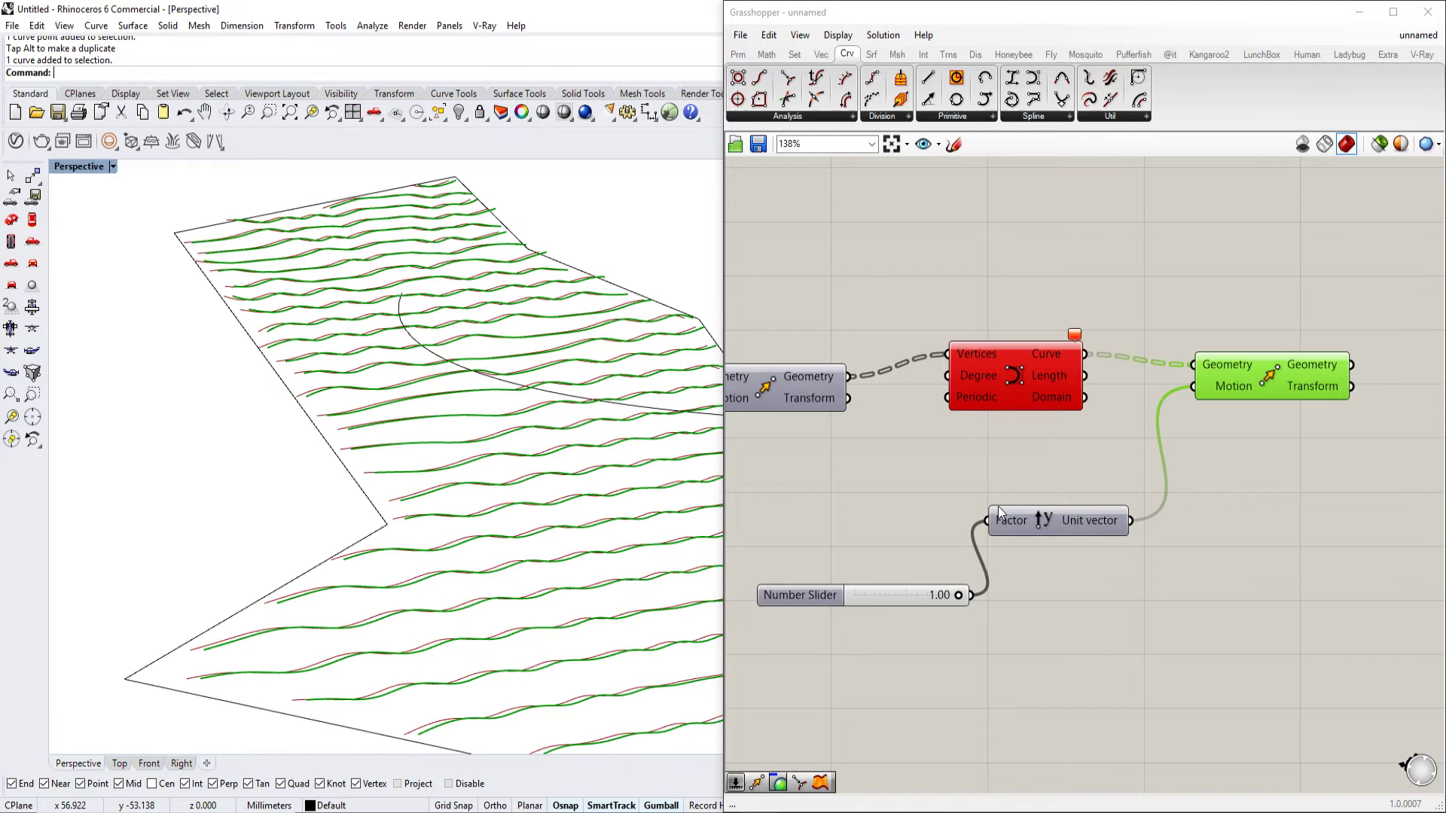
right_click_drag(1020, 516, 1126, 502)
scroll(1127, 503, "down", 2)
right_click_drag(367, 471, 570, 498)
Reposition the second Move component and add a Ruled Surface component after it
right_click_drag(1203, 487, 882, 578)
scroll(882, 578, "up", 3)
left_click_drag(1043, 448, 1155, 495)
right_click_drag(1155, 495, 946, 461)
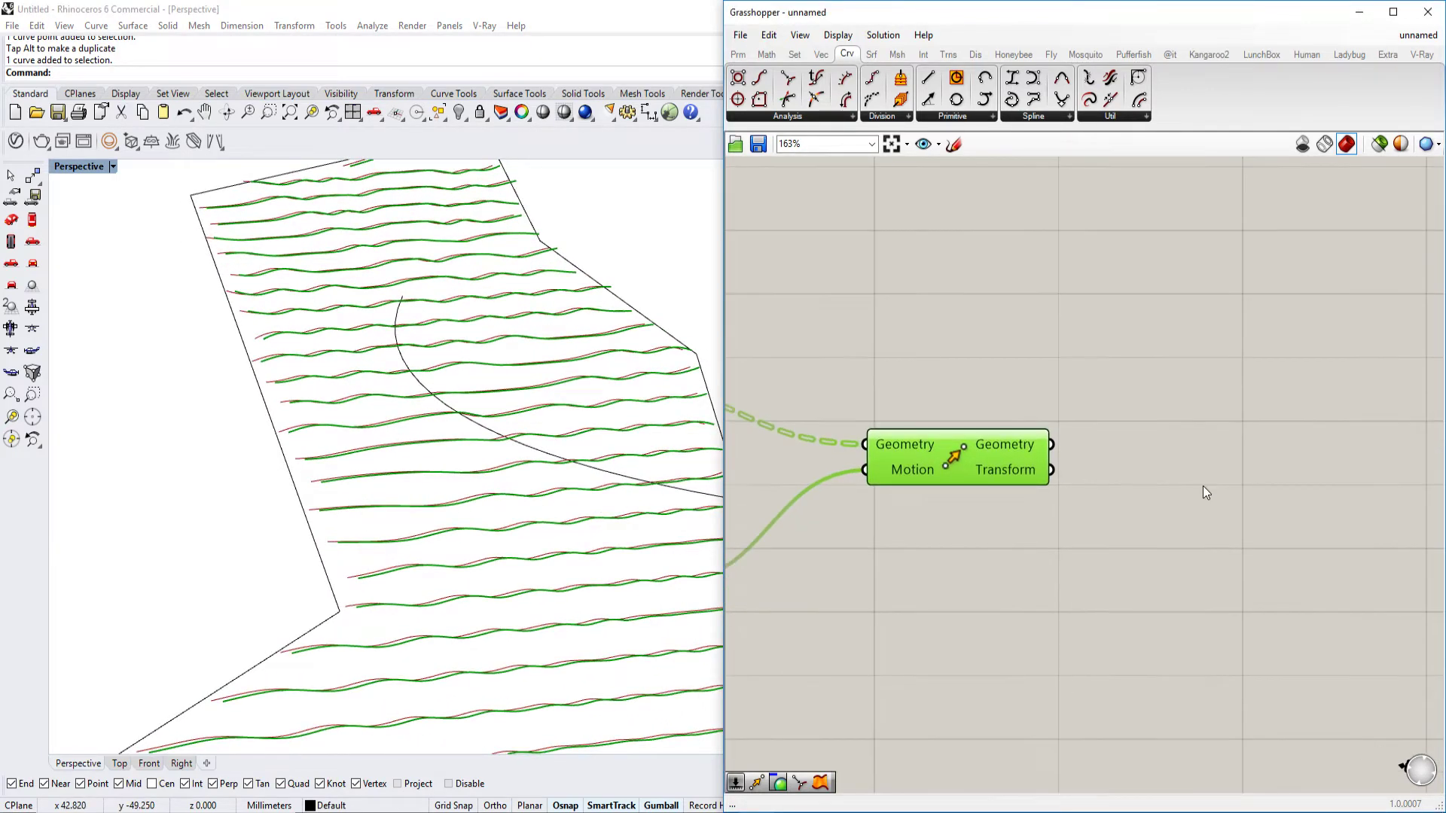
double_click(1203, 491)
type("rul")
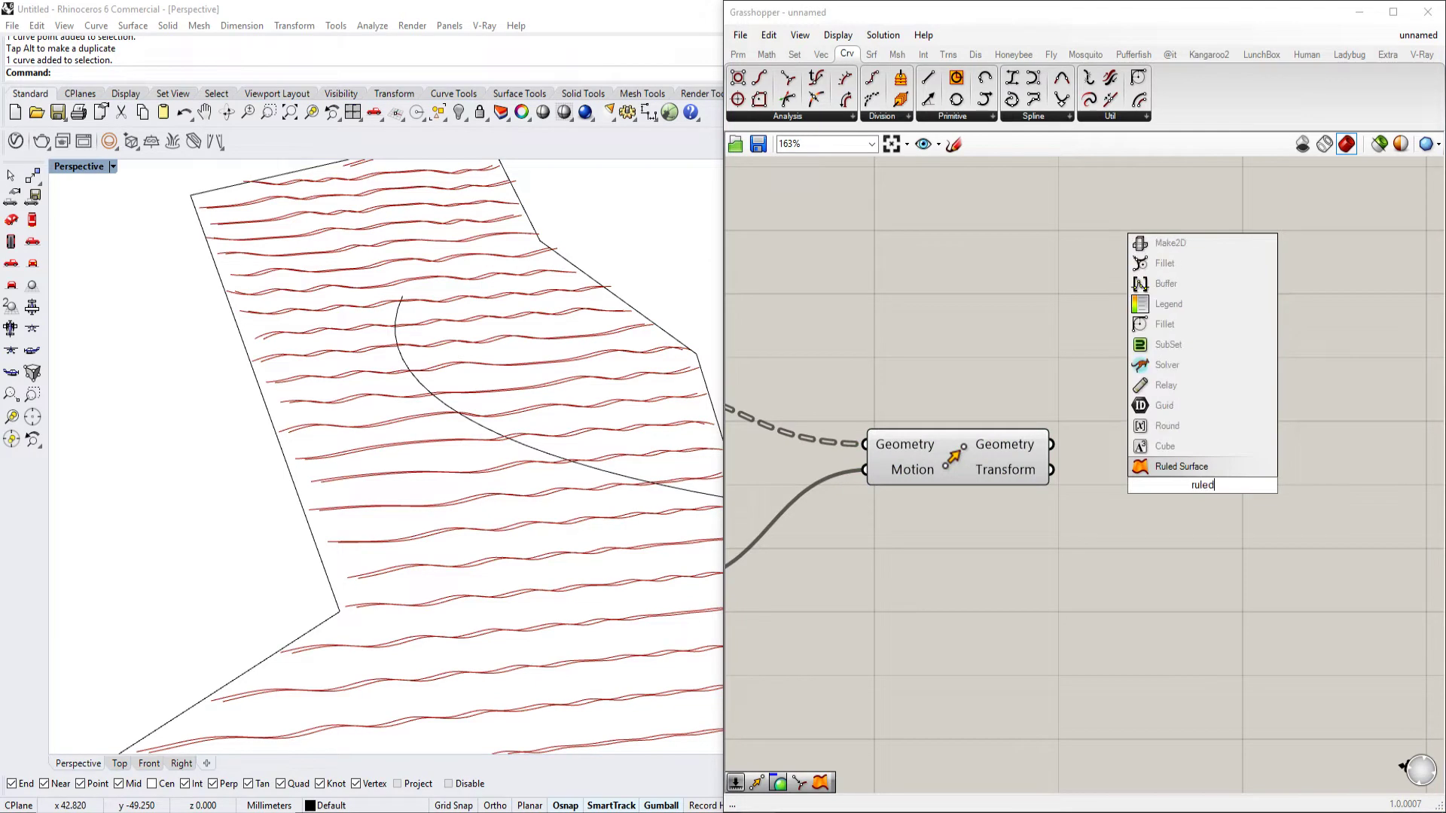
type("ed")
left_click(1168, 465)
Connect the moved curves to Curve A and the original Nurbs curves to Curve B of Ruled Surface
scroll(1137, 517, "down", 4)
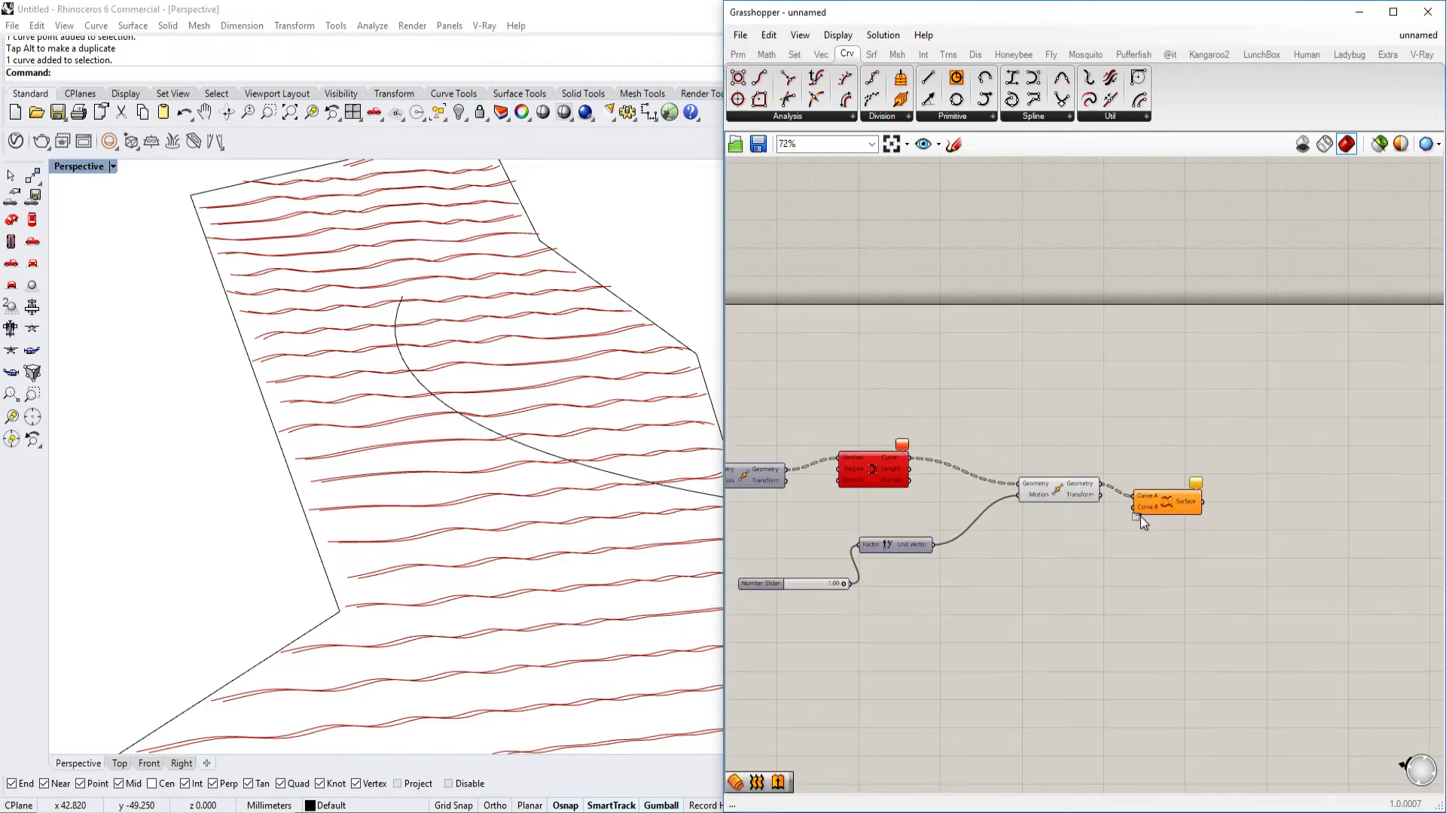
mouse_move(1140, 517)
left_mouse_down()
mouse_move(911, 457)
mouse_move(1149, 500)
mouse_move(1139, 506)
left_mouse_up()
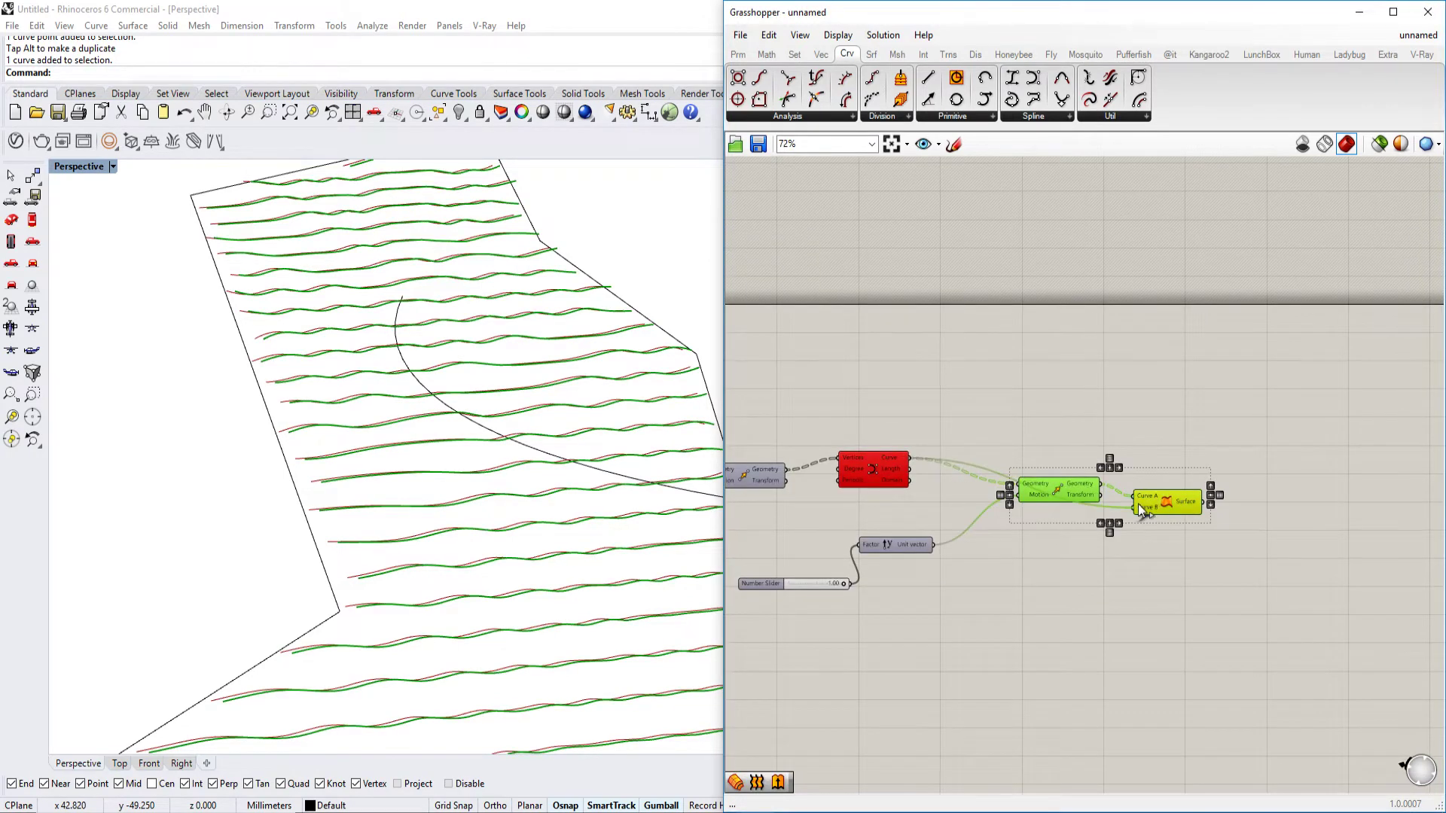
left_click(839, 494)
scroll(489, 505, "up", 5)
right_click_drag(531, 490, 527, 572)
scroll(1112, 512, "up", 3)
Add an Extrude component below Ruled Surface and feed both the moved and the original curves into its Base
double_click(1066, 559)
type("ext")
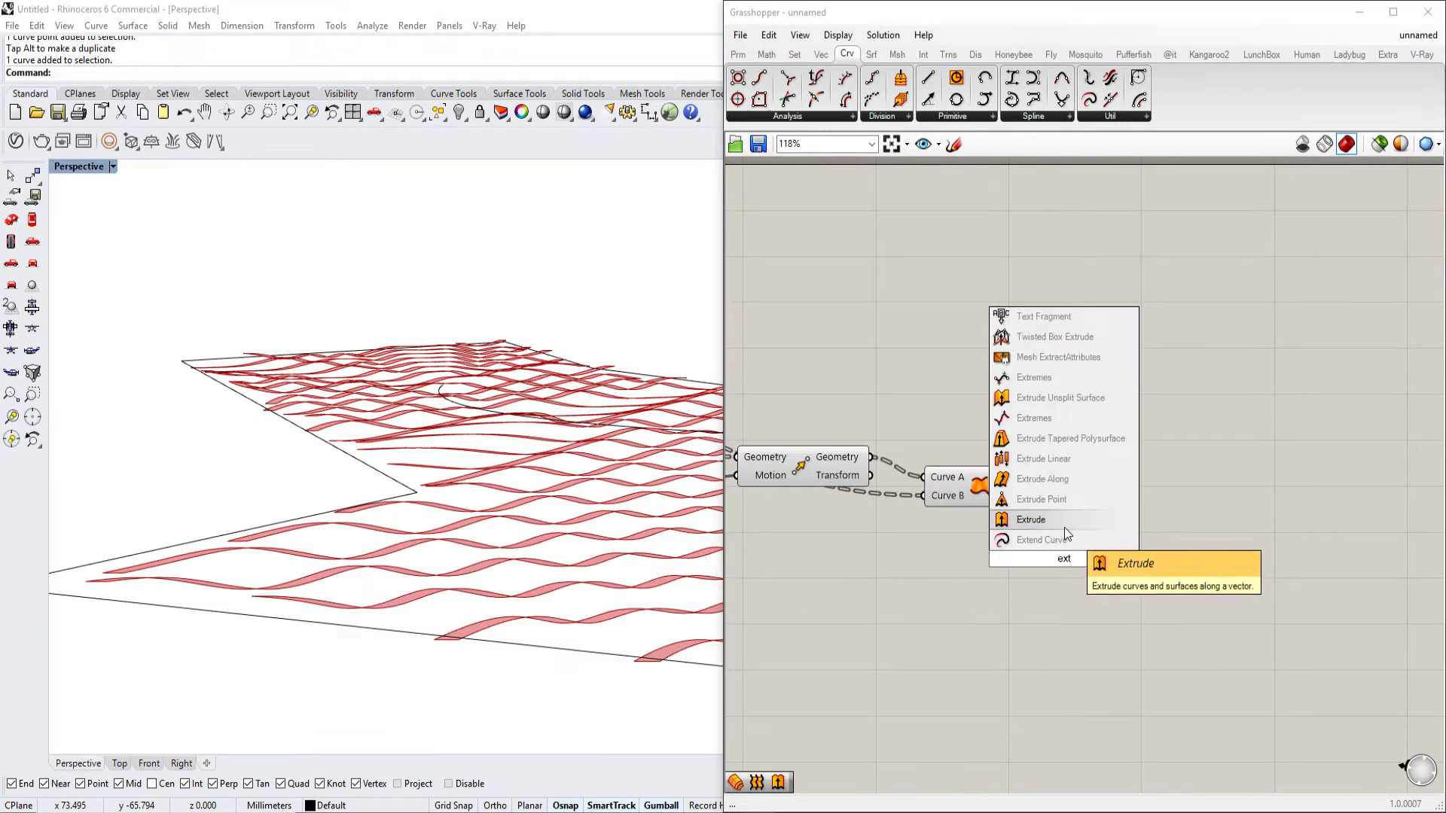
left_click(1064, 528)
left_click_drag(1067, 571, 1150, 575)
right_click_drag(959, 566, 1037, 552)
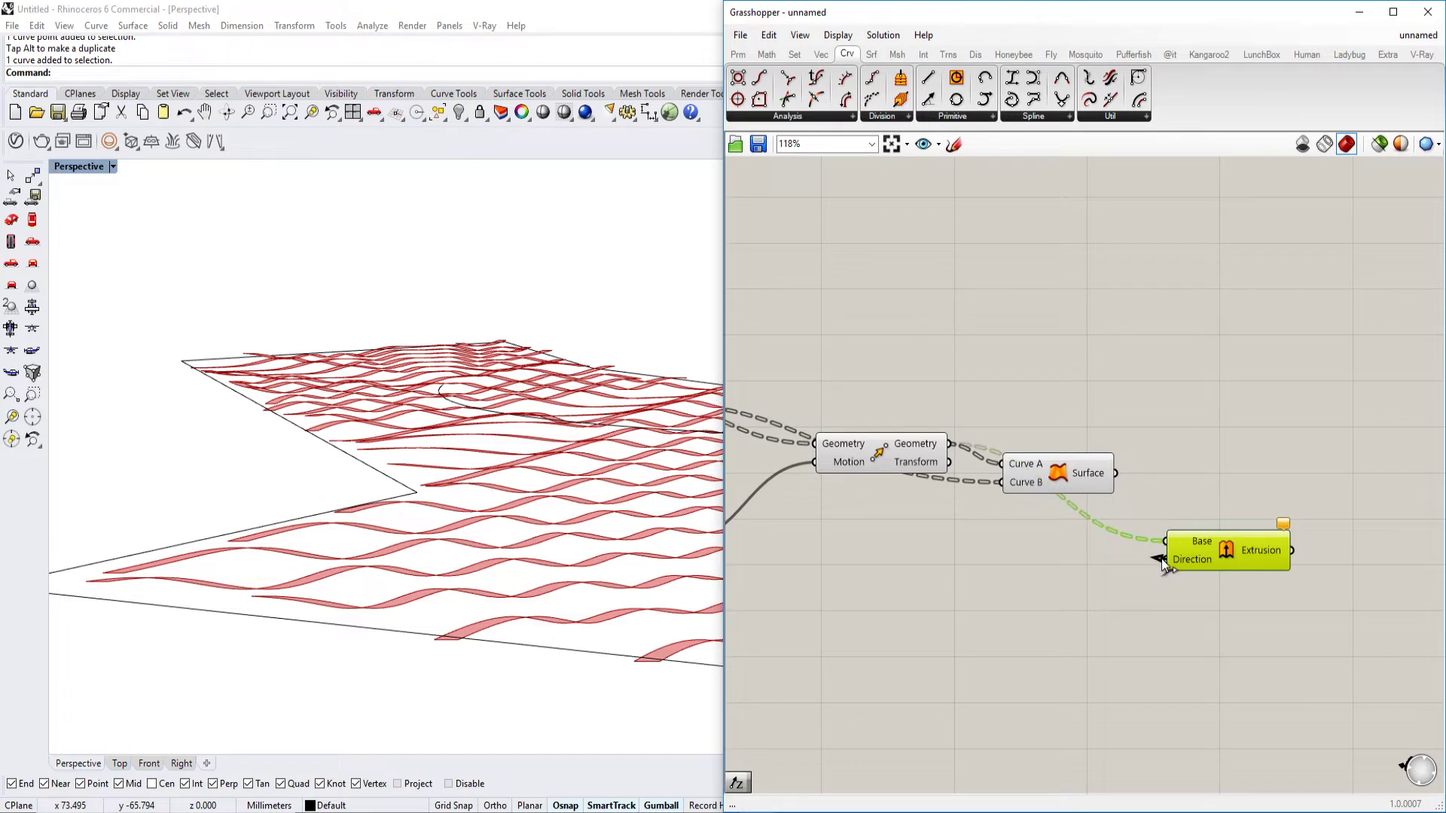
scroll(1166, 565, "down", 3)
mouse_move(1165, 565)
left_mouse_down()
mouse_move(889, 477)
mouse_move(1172, 550)
left_mouse_up()
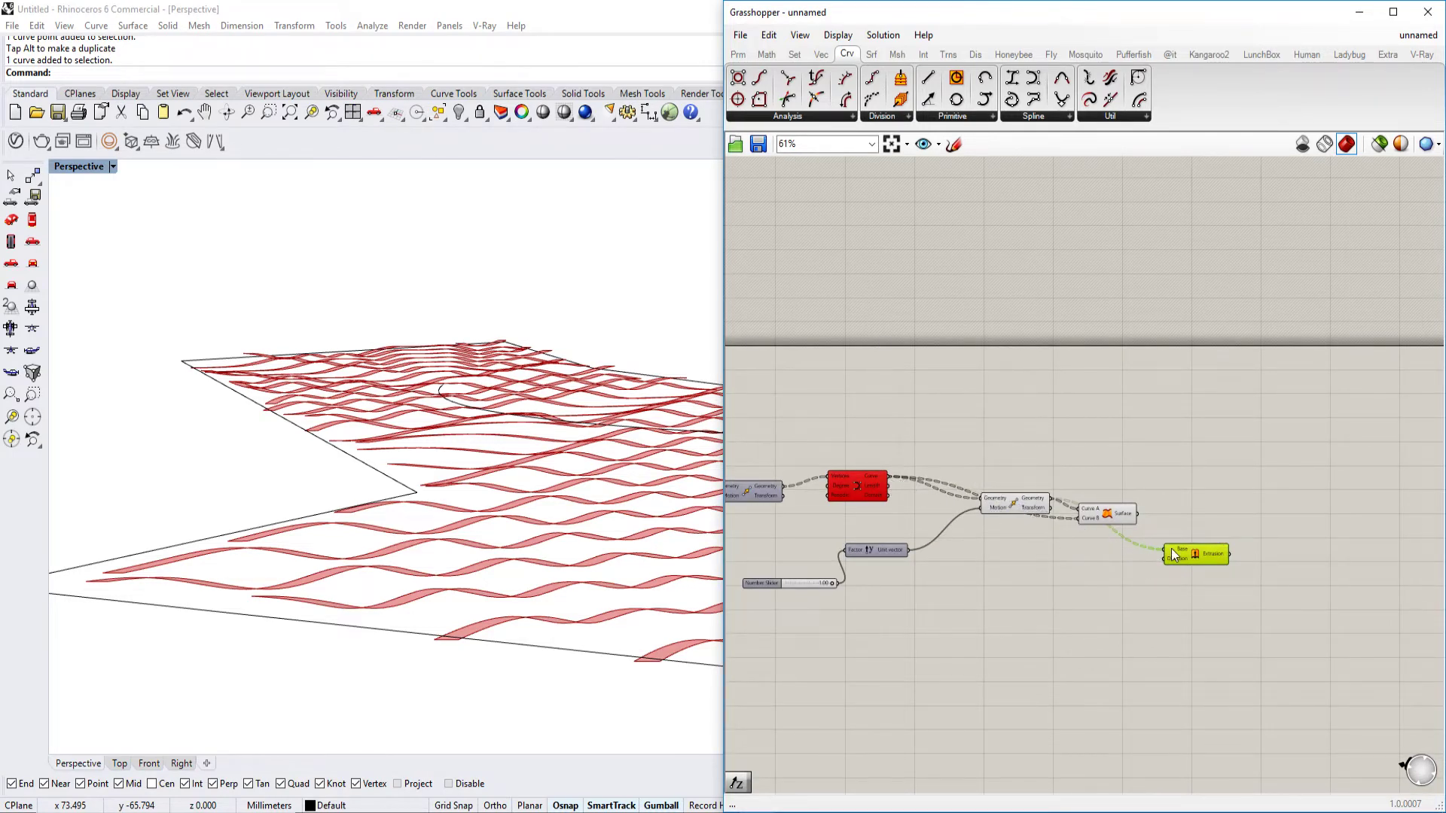
scroll(1027, 542, "up", 3)
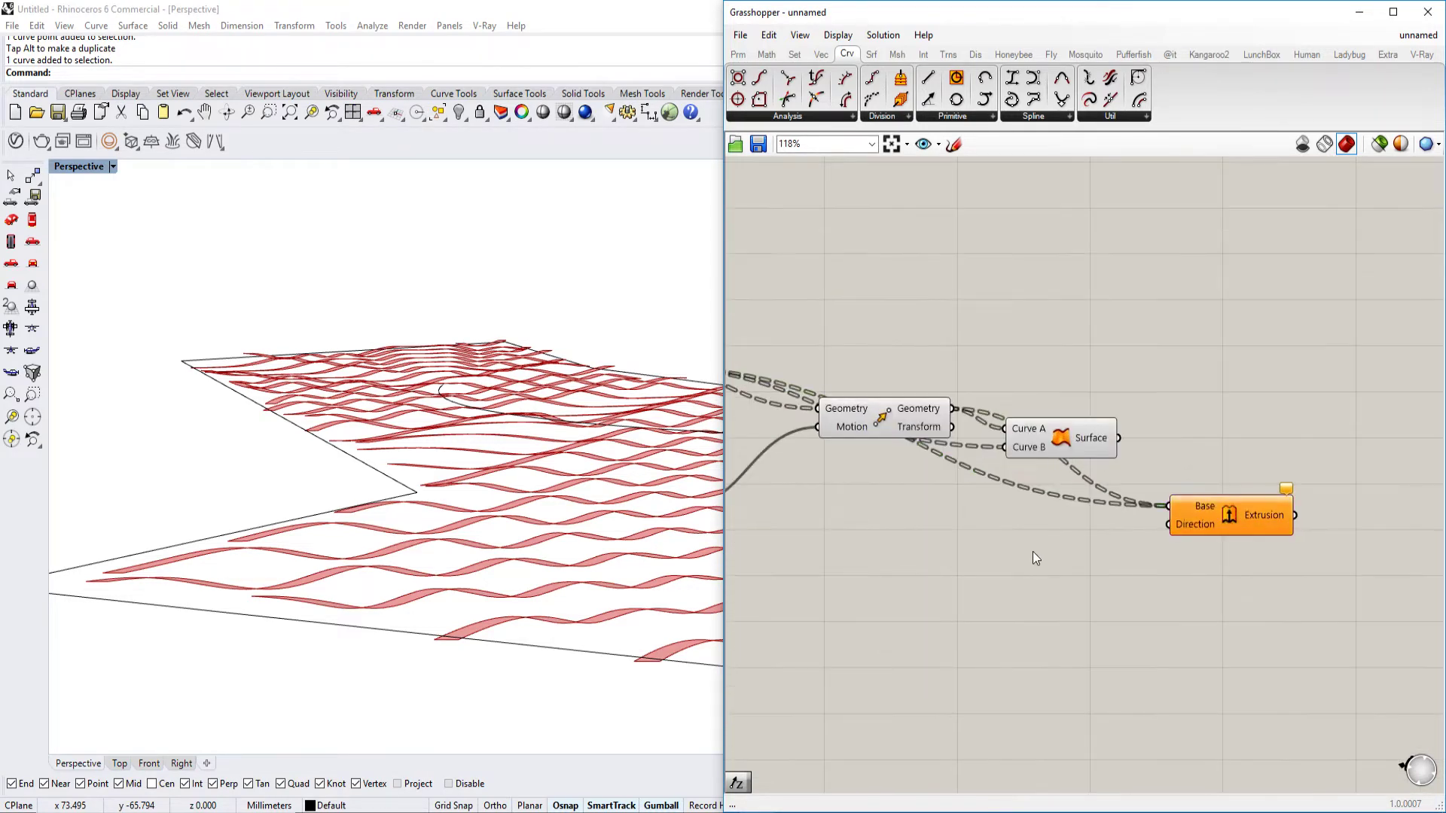
Add a Unit Z component ahead of Extrude to supply the extrusion direction
double_click(1032, 553)
type("z")
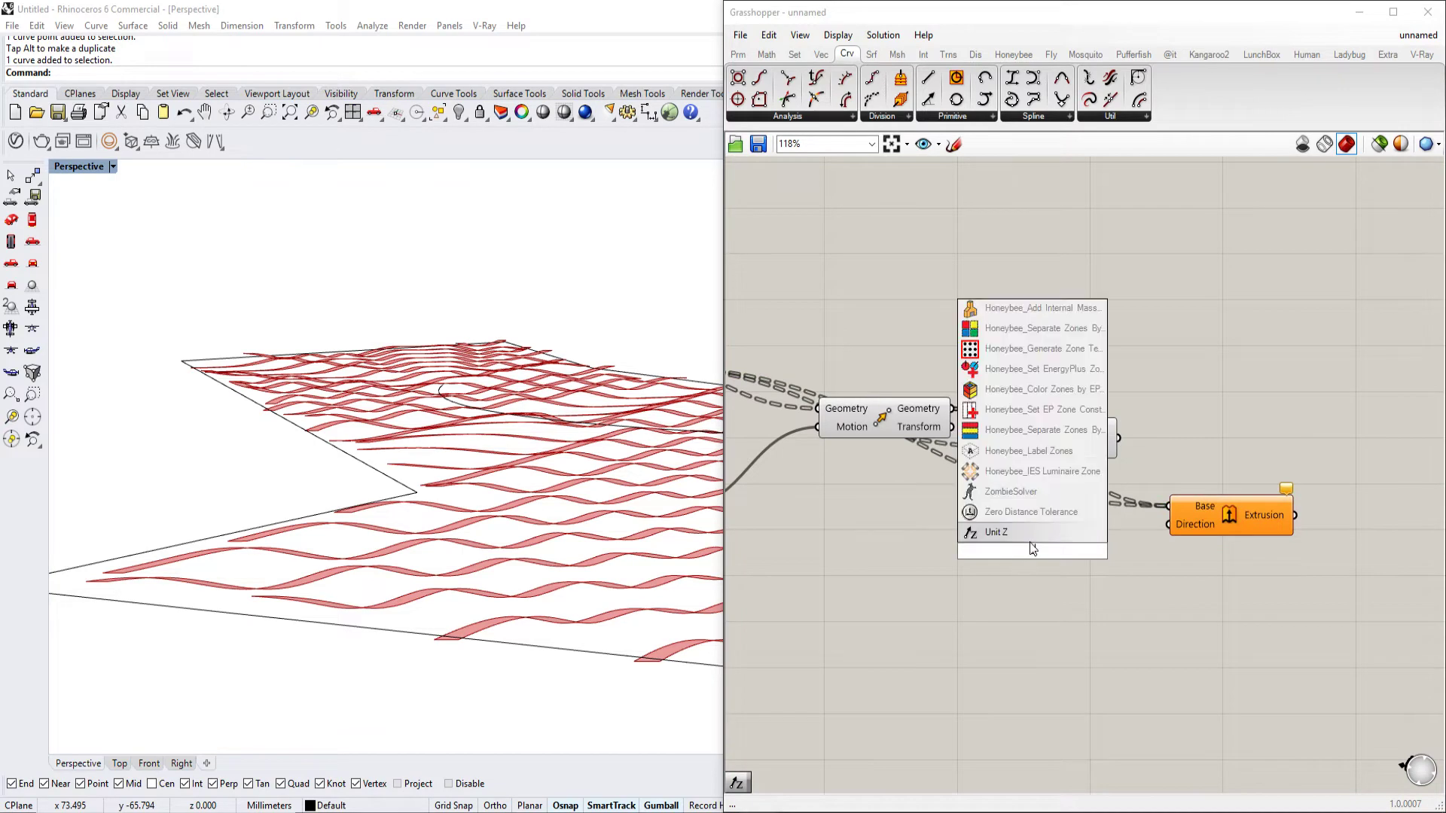
key("Return")
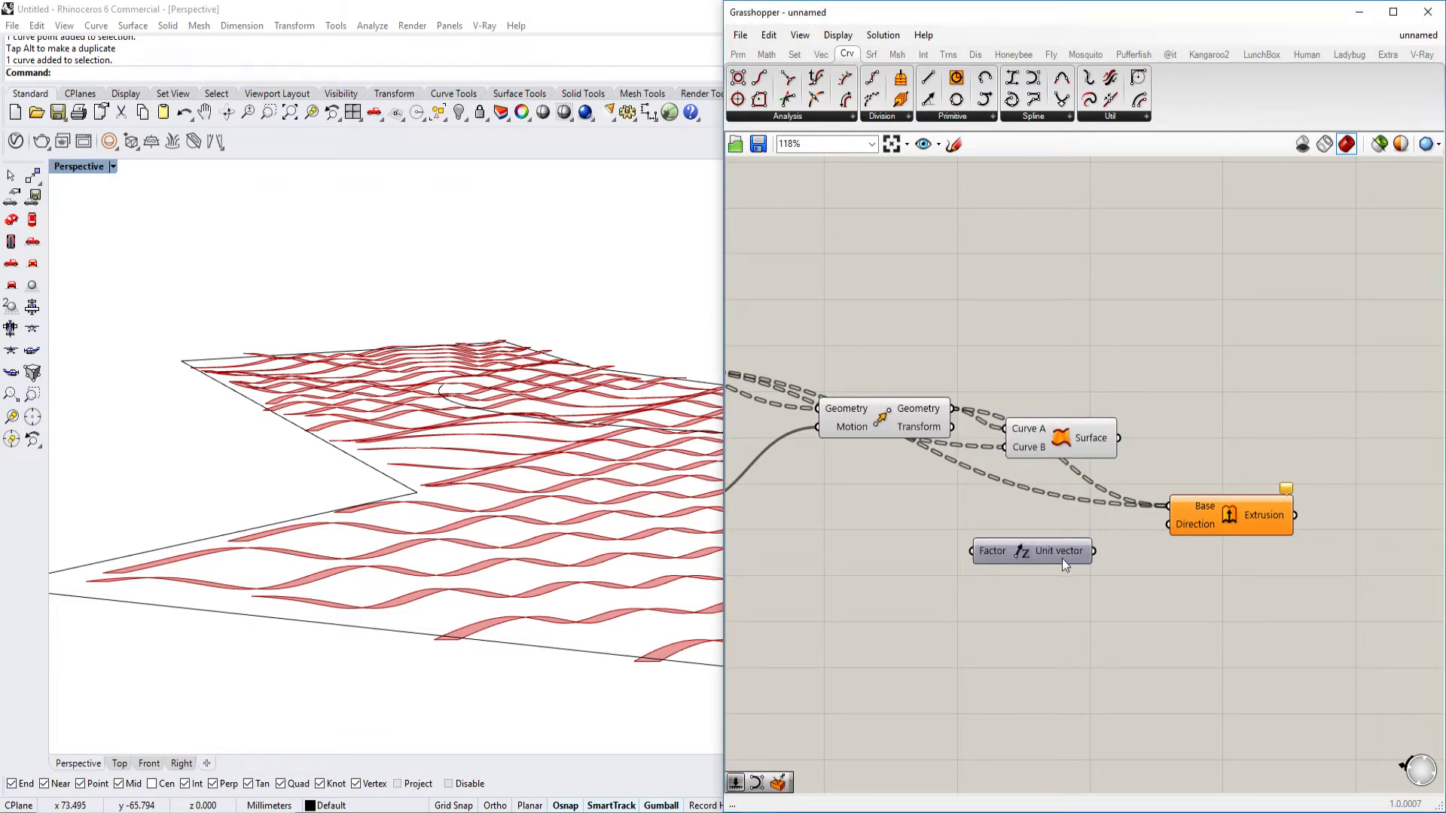
Connect Unit Z to the Extrude Direction and add a Number Slider of 2.00 driving its Factor
left_click_drag(1193, 530, 1193, 530)
right_click_drag(872, 565, 1020, 549)
double_click(1021, 549)
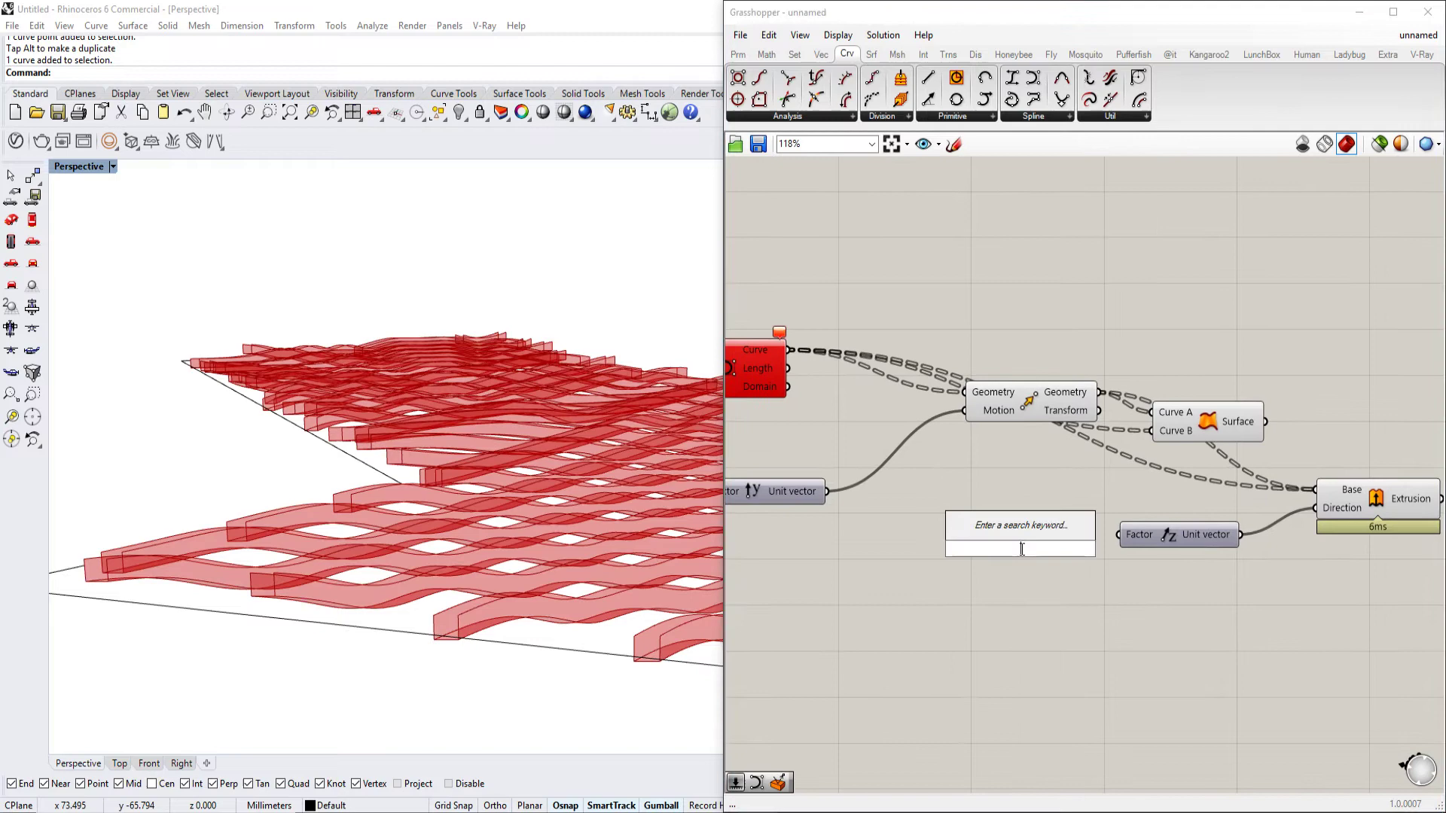
type("2")
key("Return")
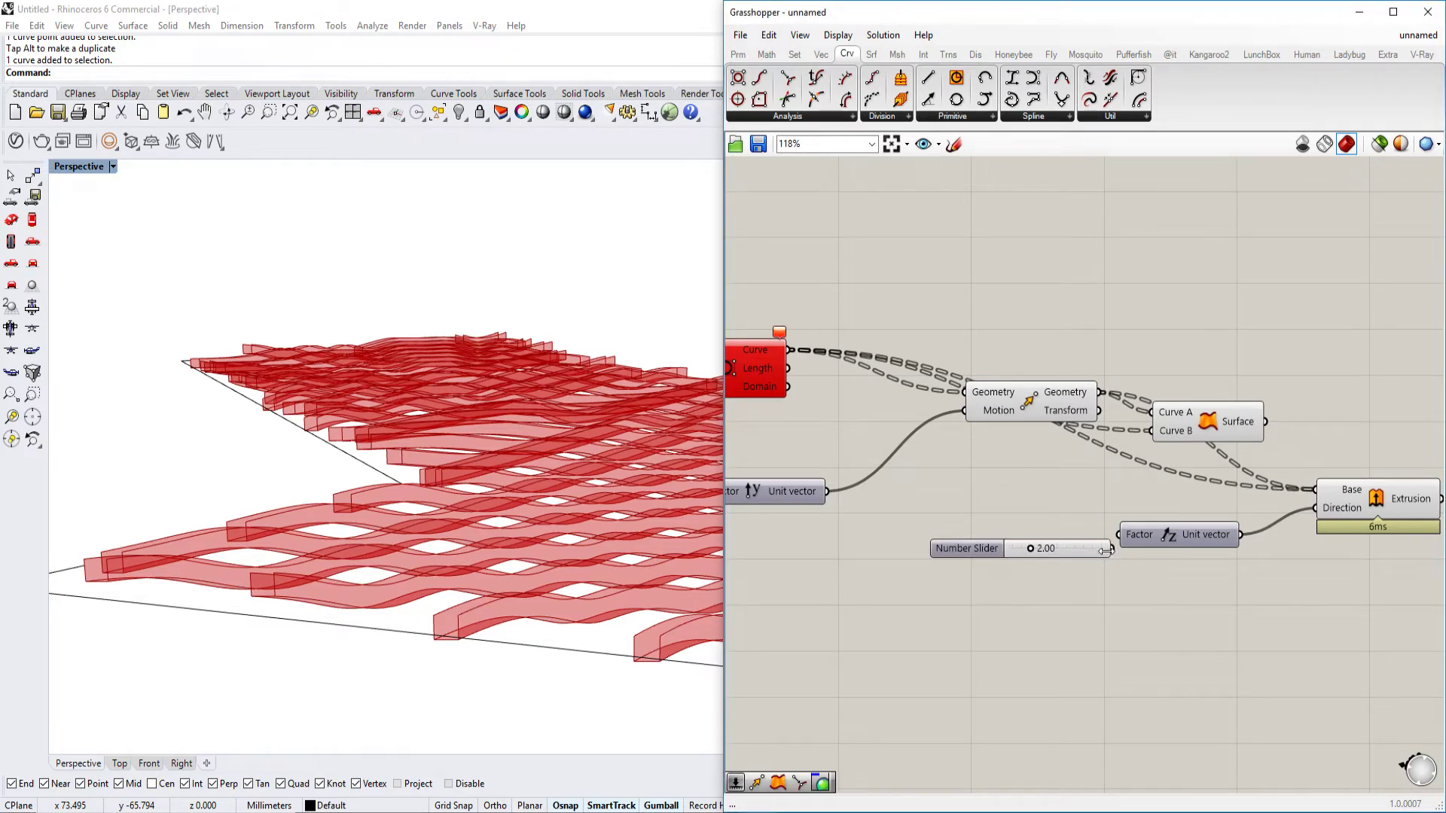
left_click_drag(1126, 537, 1125, 537)
Increase the extrusion height by setting the Unit Z factor slider to 7.95
right_click_drag(595, 587, 655, 523)
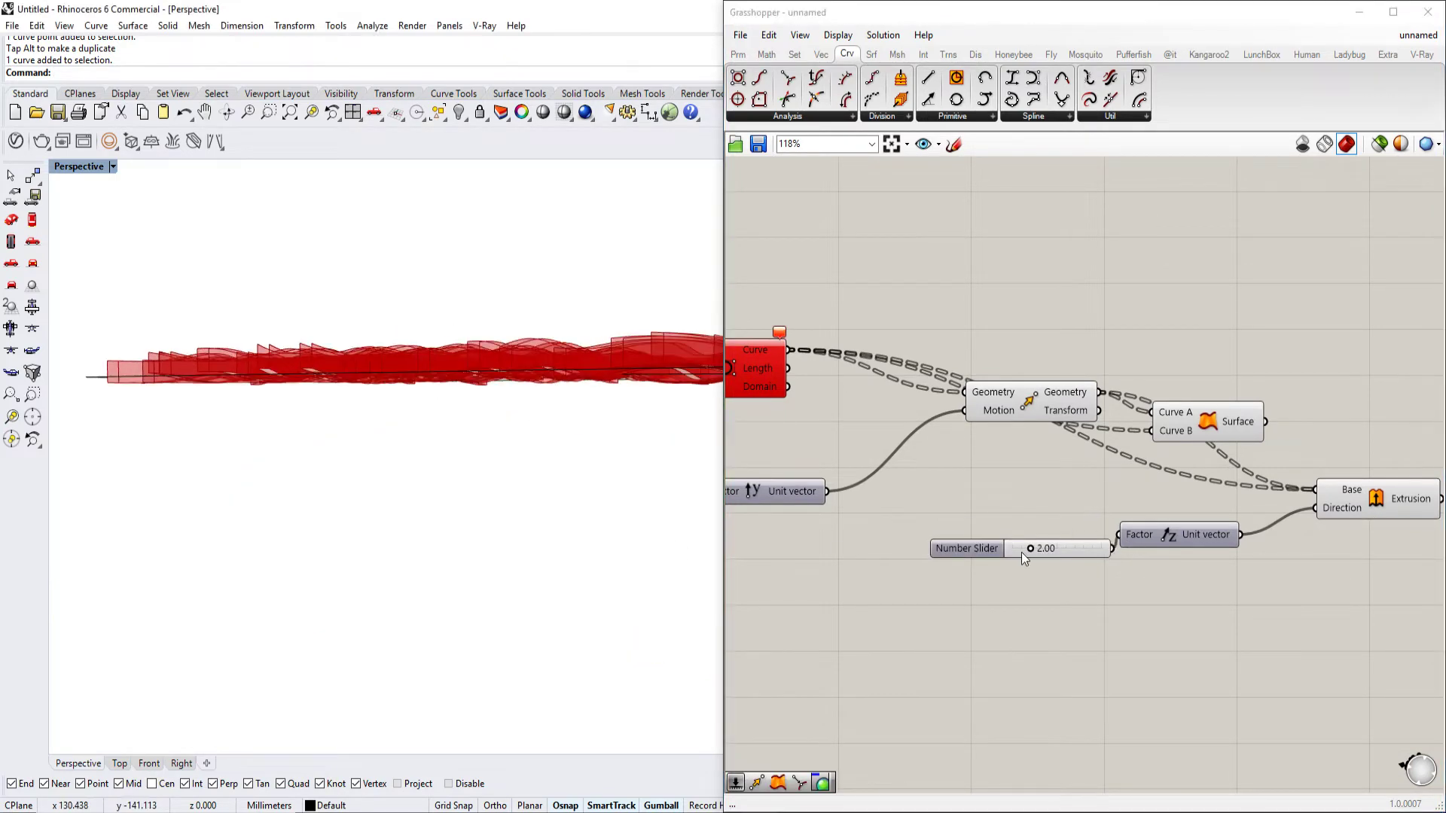
left_click_drag(1032, 549, 1083, 546)
right_click_drag(572, 497, 514, 427)
Set the slider feeding the U Count and V Count of the surface frames to 70
scroll(873, 489, "down", 5)
right_click_drag(874, 490, 1242, 447)
scroll(901, 472, "up", 6)
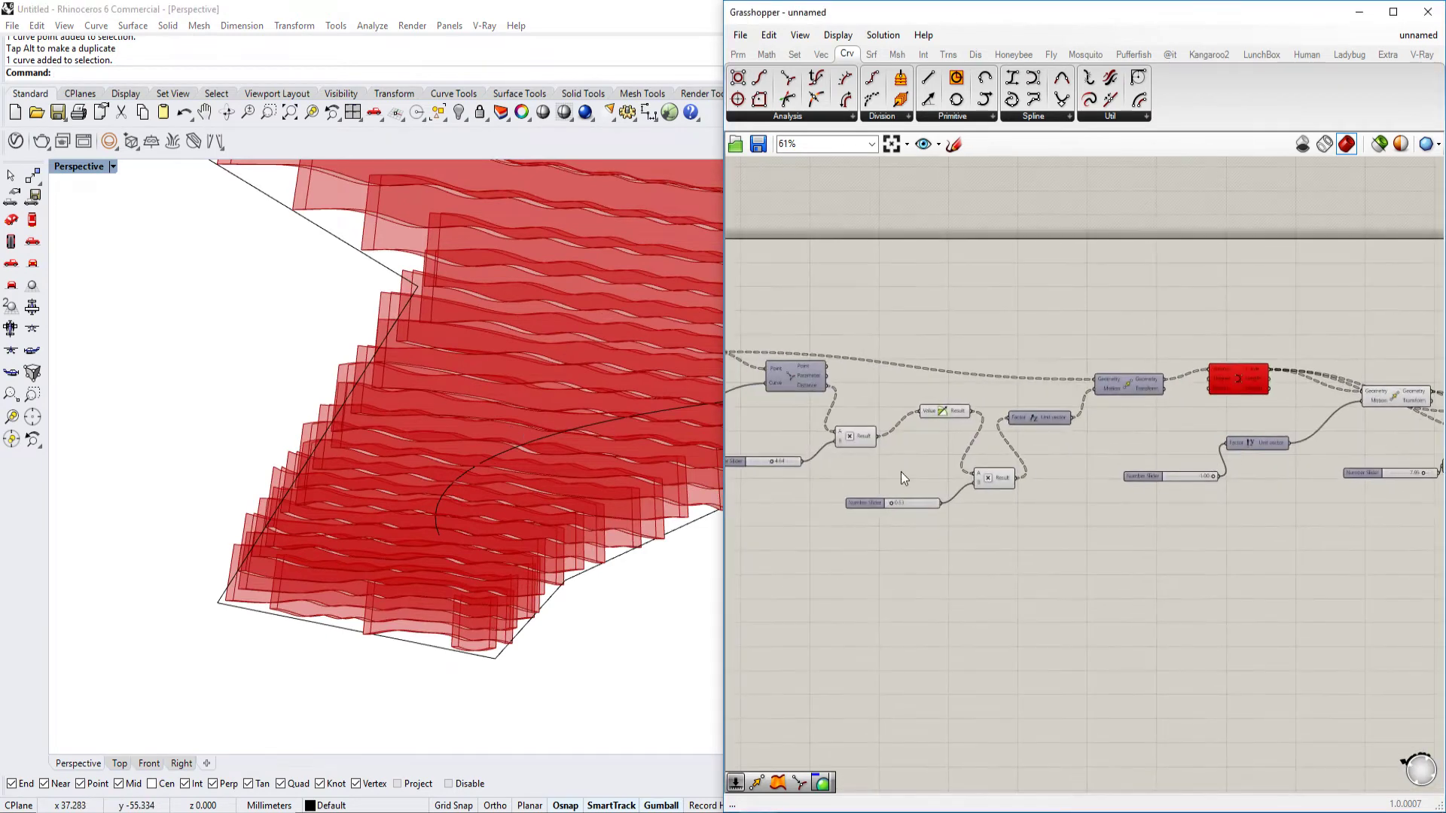
mouse_move(796, 471)
right_mouse_down()
mouse_move(1008, 485)
mouse_move(1286, 619)
right_mouse_up()
right_click_drag(851, 482, 1141, 553)
right_click_drag(935, 500, 1015, 502)
scroll(1015, 503, "up", 6)
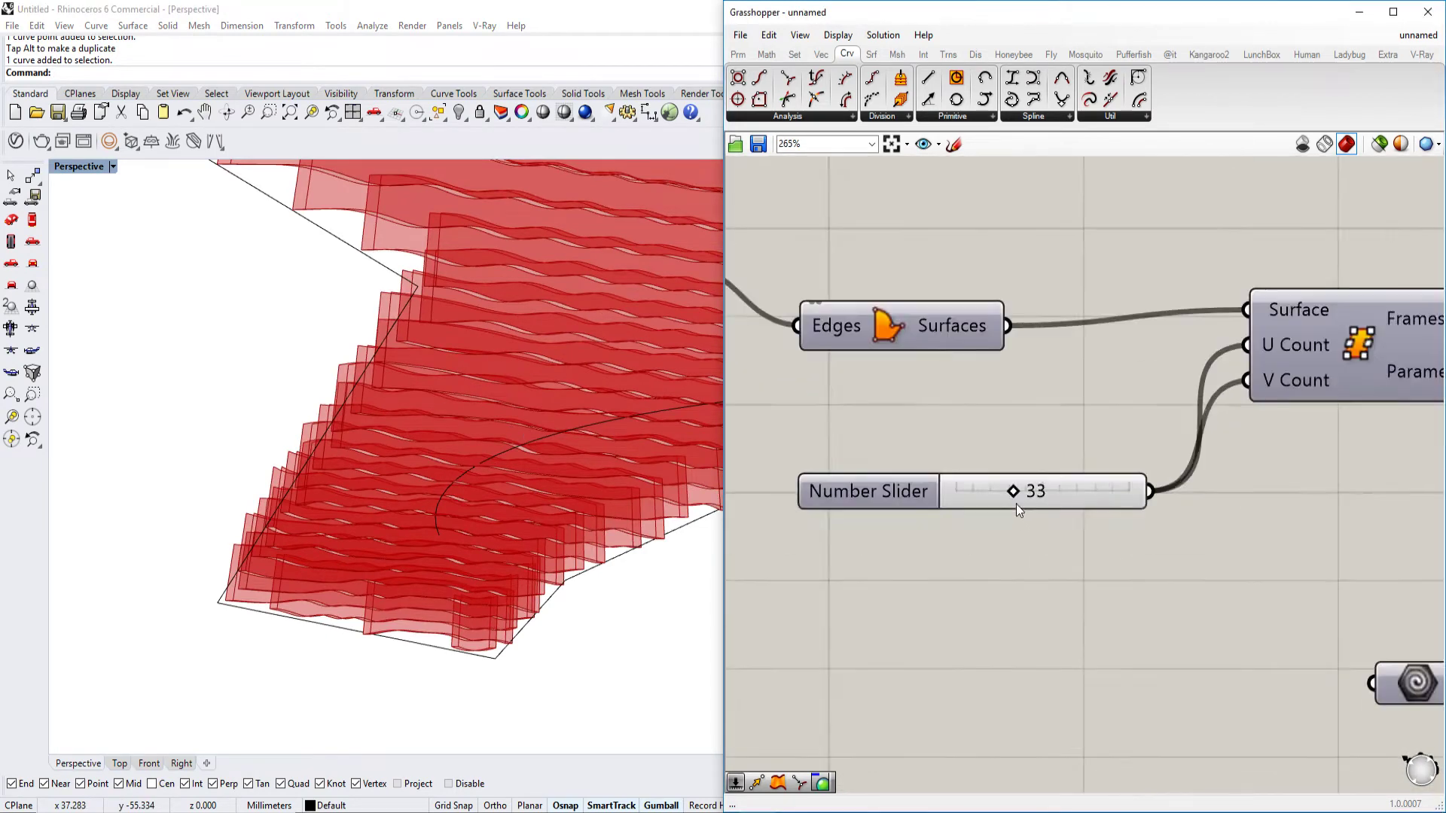
left_click_drag(1016, 491, 1087, 490)
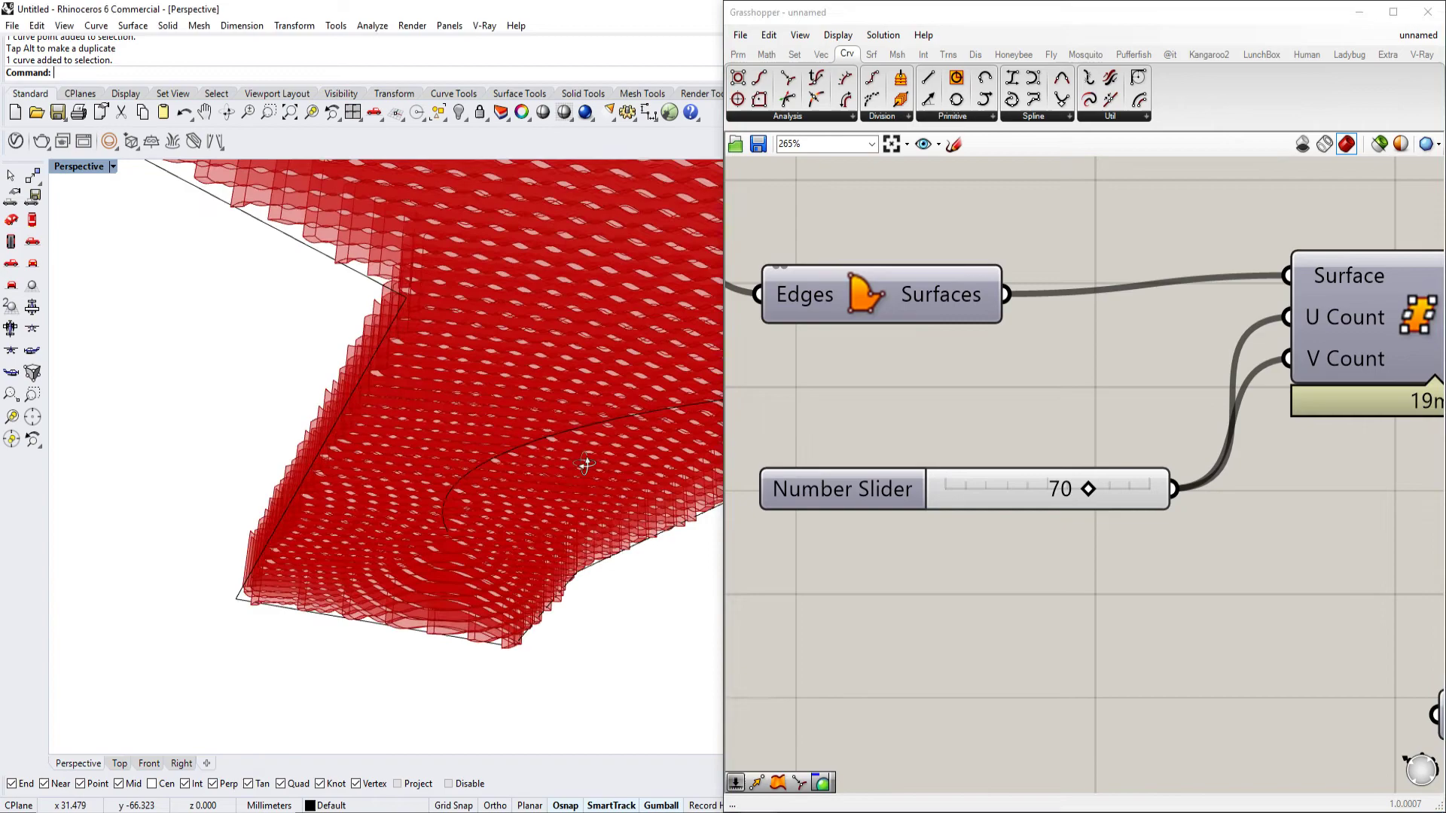
Examine the denser wavy slats in the Perspective view from below and along their edges
right_click_drag(459, 477, 488, 543)
scroll(571, 535, "down", 3)
scroll(490, 548, "up", 3)
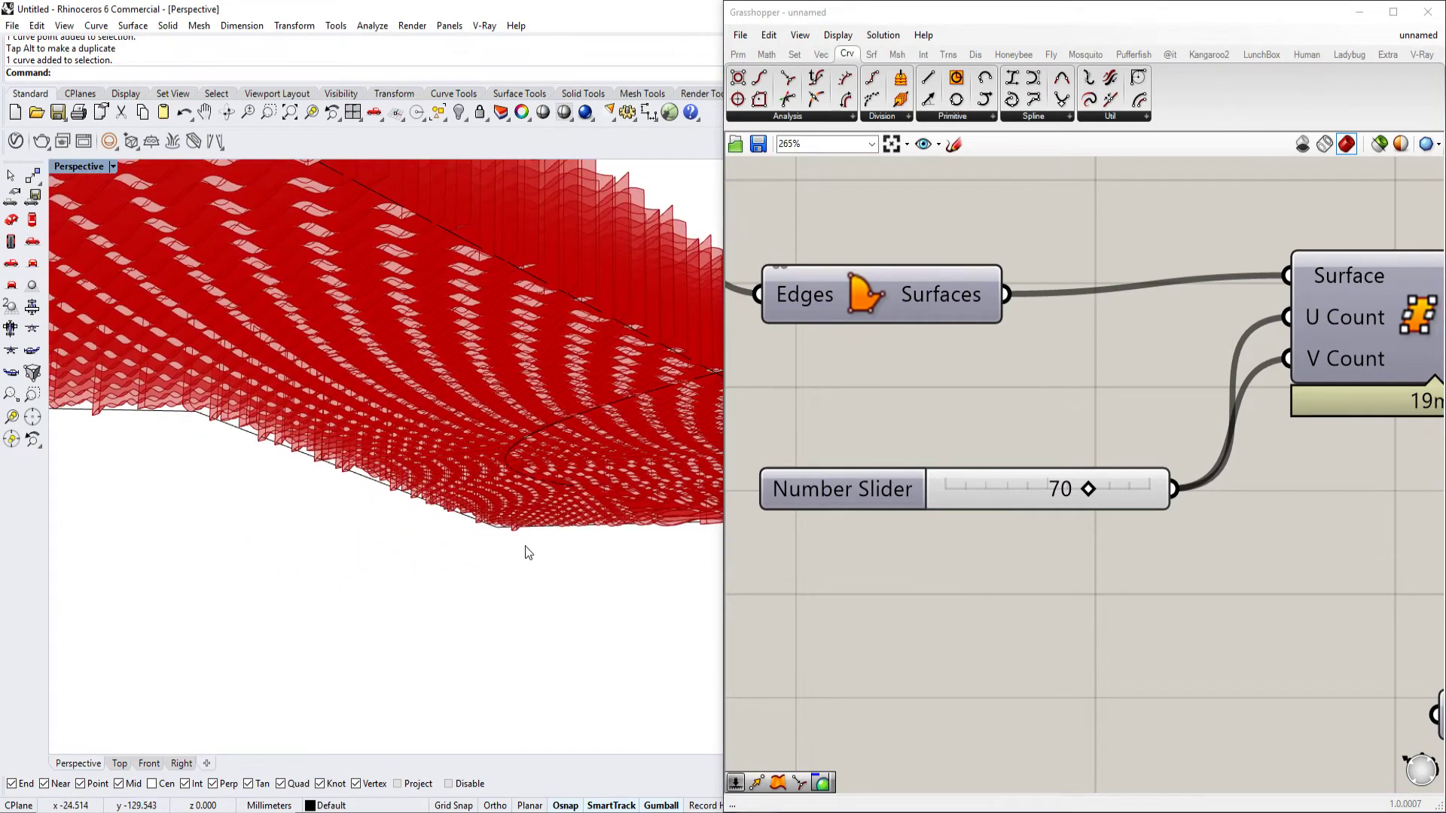
scroll(526, 550, "down", 6)
scroll(532, 517, "up", 5)
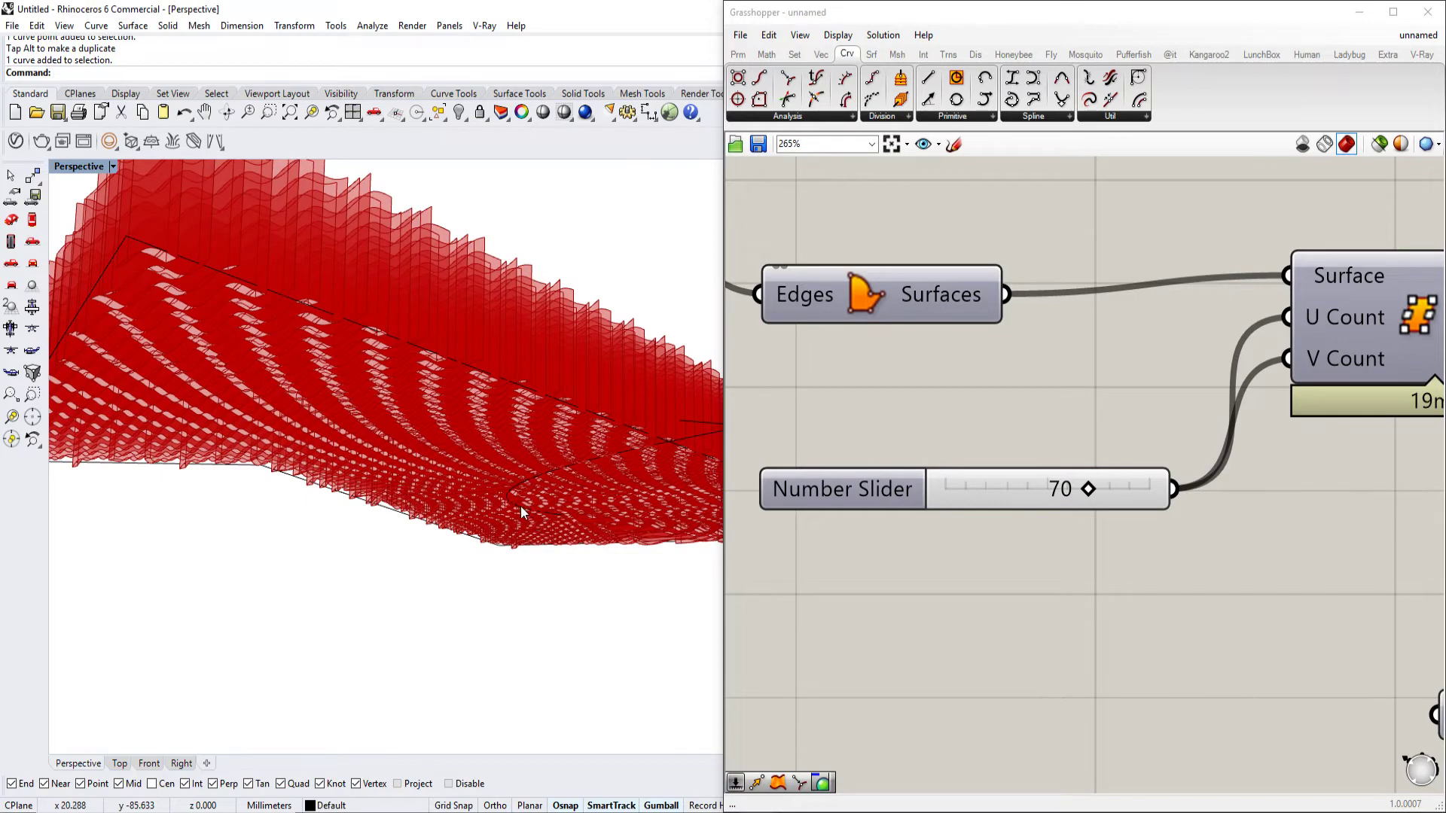
right_click_drag(378, 278, 697, 468)
Raise the maximum of the Unit Y factor slider and set the slider to 1.89
scroll(979, 467, "down", 3)
right_click_drag(1204, 485, 1092, 445)
right_click_drag(1431, 516, 1226, 476)
right_click_drag(1397, 538, 1177, 486)
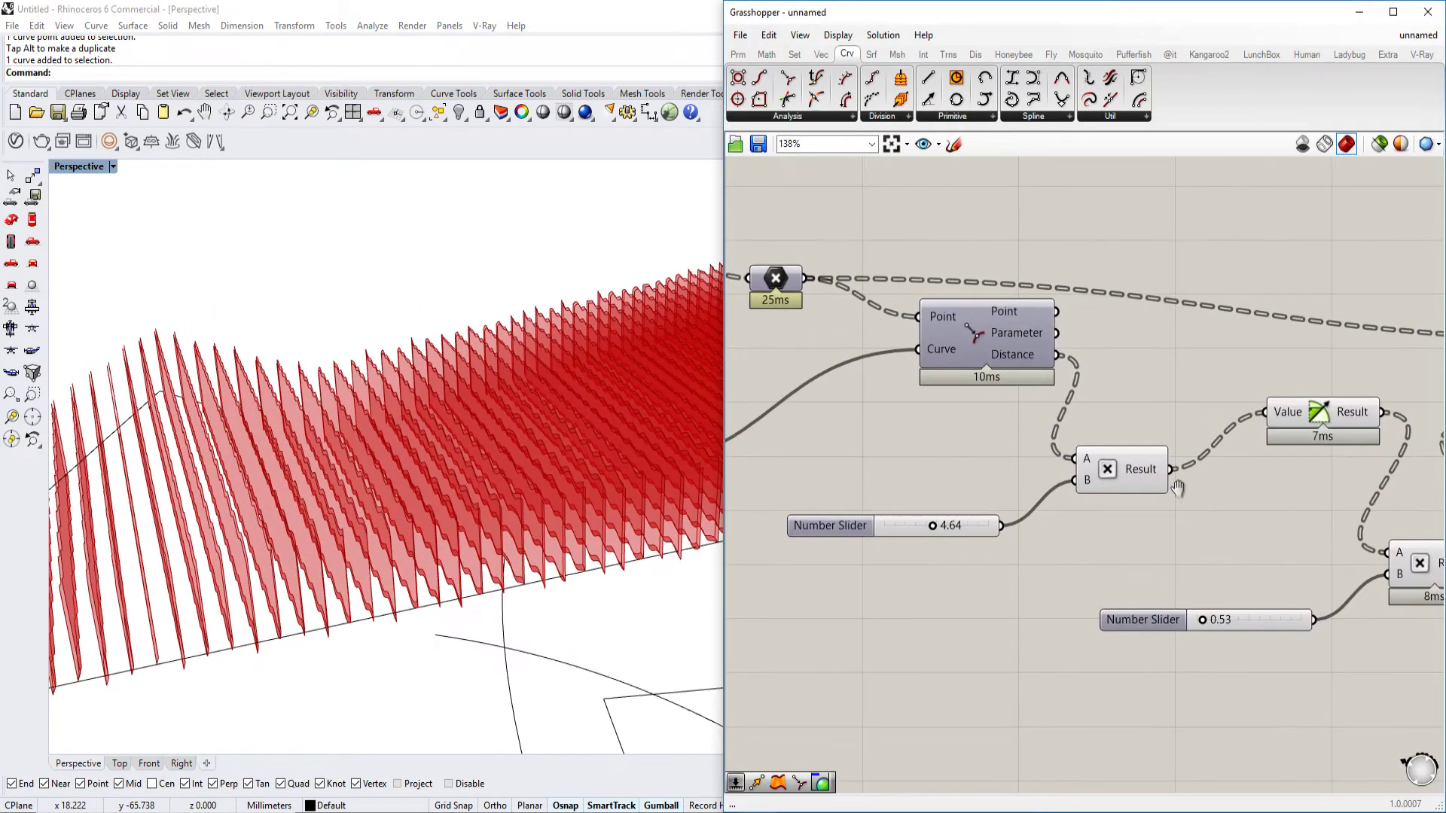
right_click_drag(1409, 564, 1185, 544)
right_click_drag(1415, 540, 892, 497)
scroll(1099, 536, "up", 2)
scroll(870, 555, "down", 2)
scroll(891, 497, "down", 1)
double_click(820, 513)
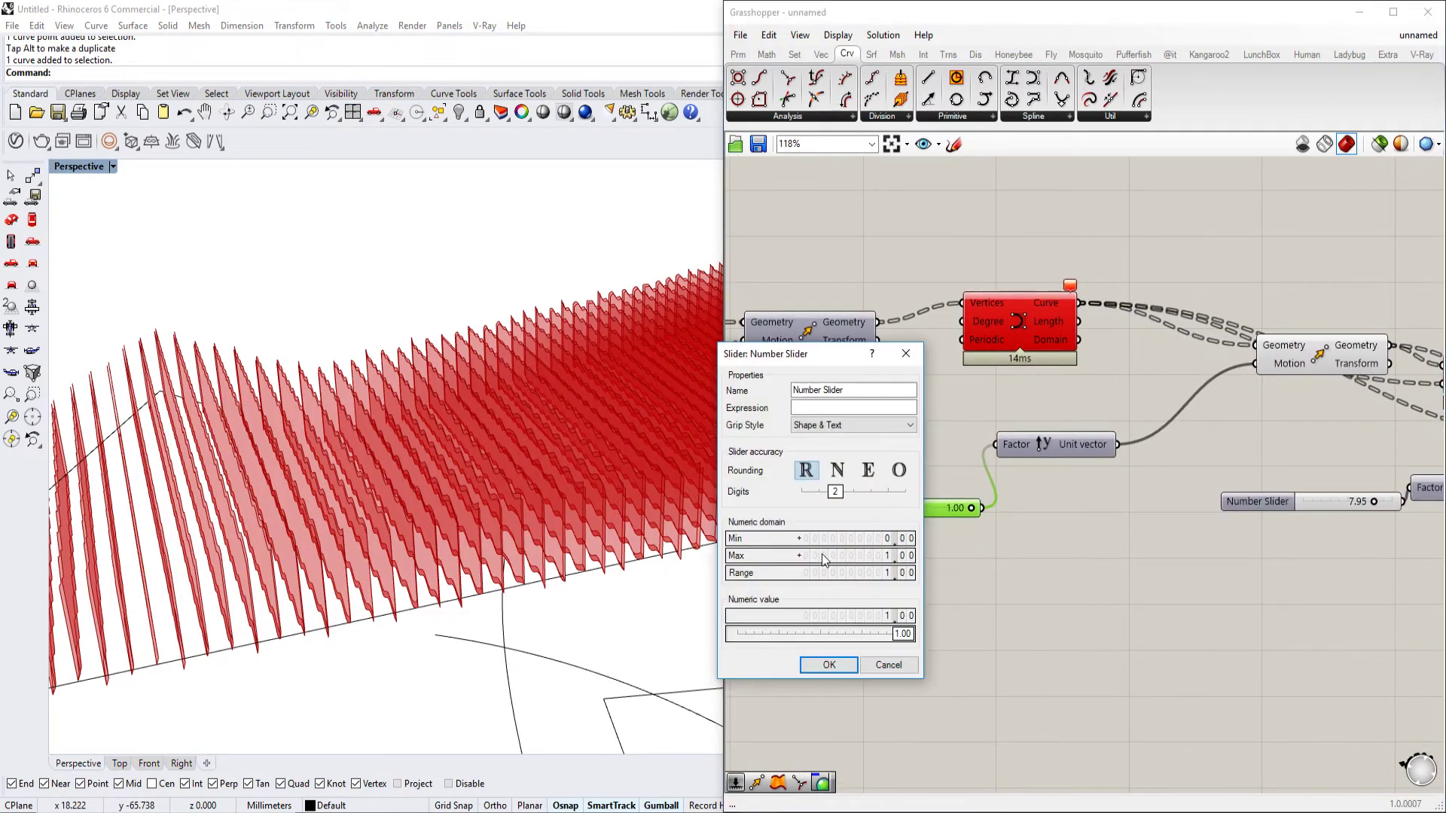
double_click(850, 556)
type("2")
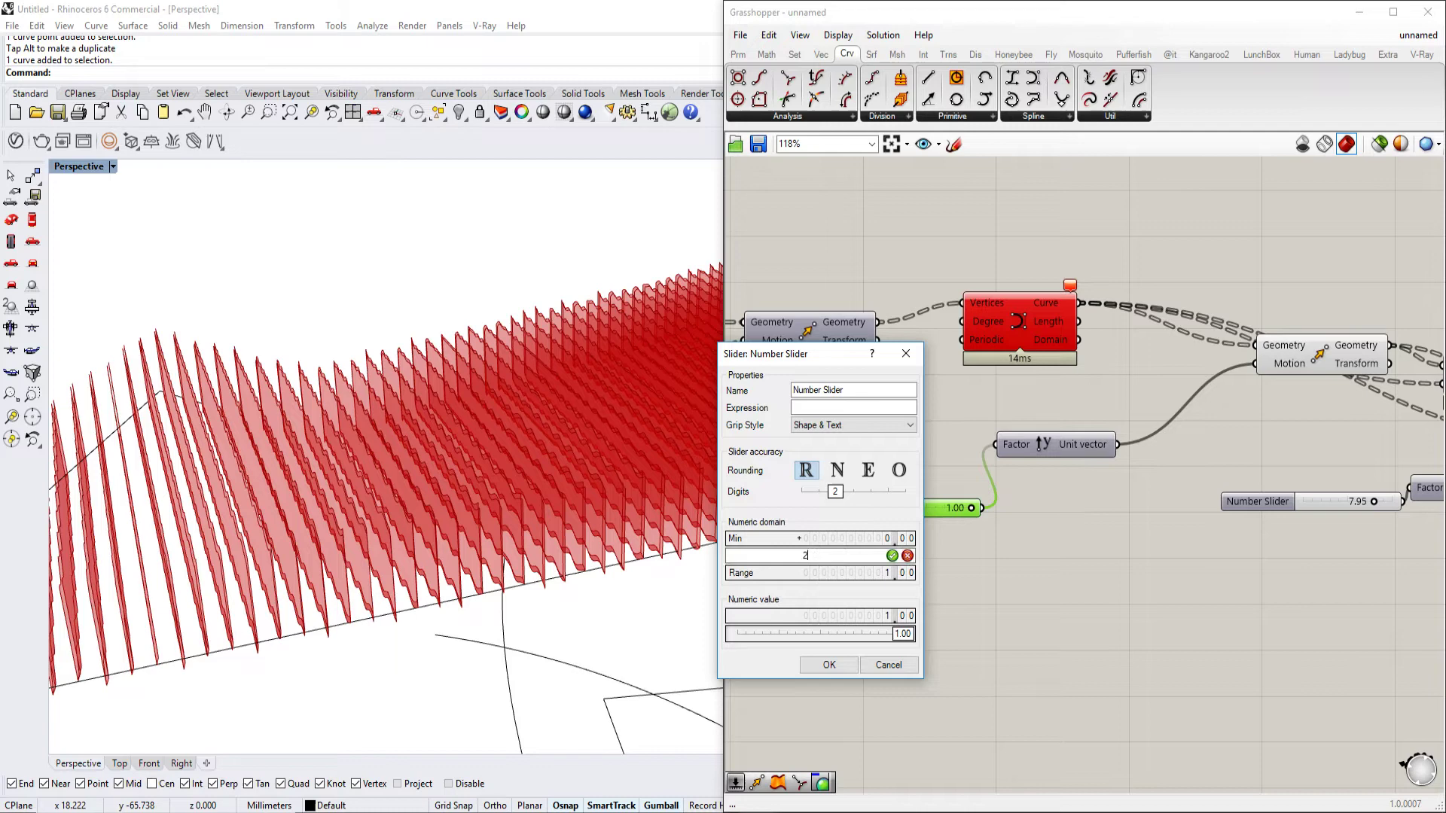
left_click(828, 664)
scroll(884, 541, "up", 3)
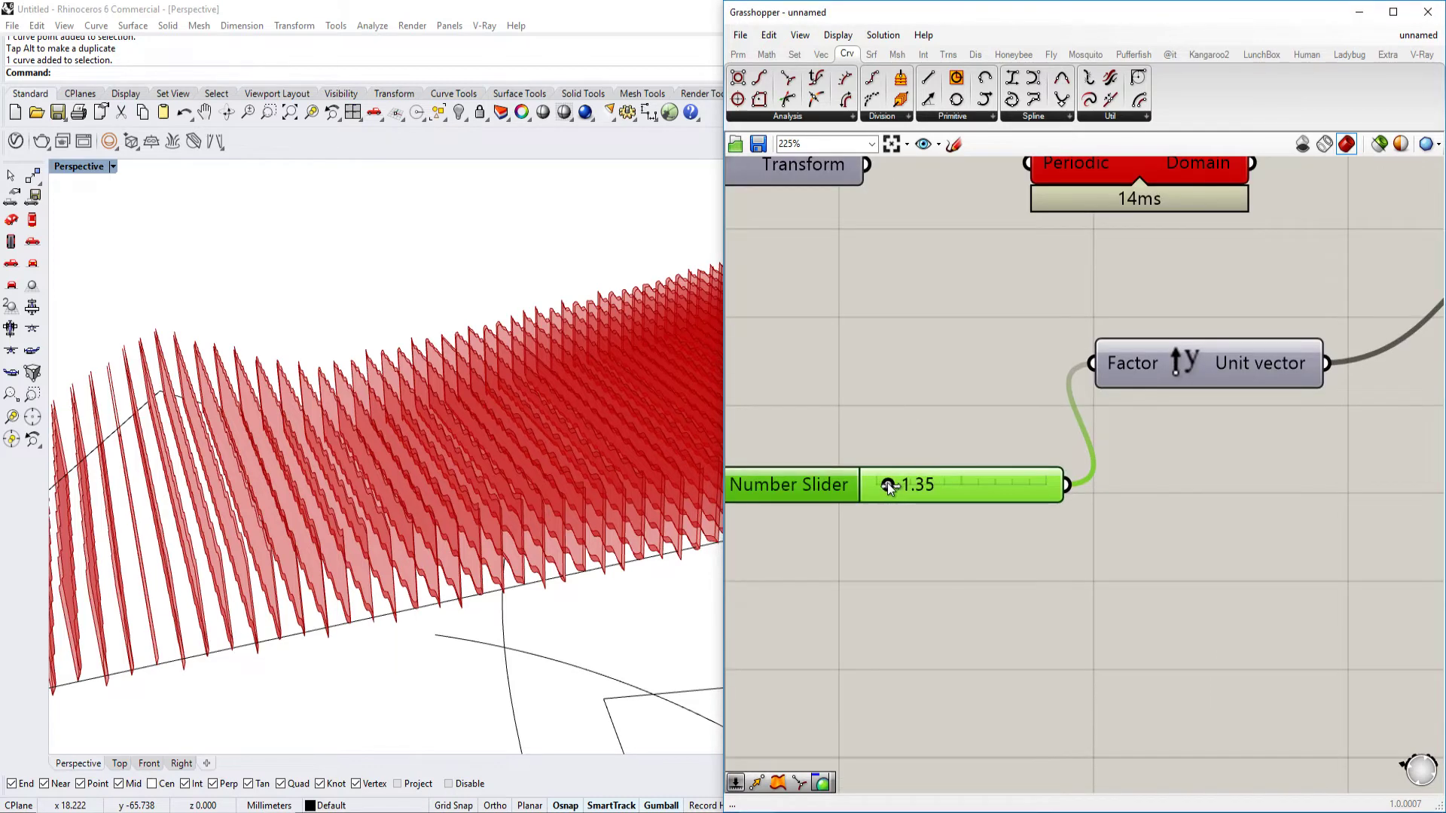
left_click_drag(889, 488, 894, 486)
scroll(958, 512, "down", 4)
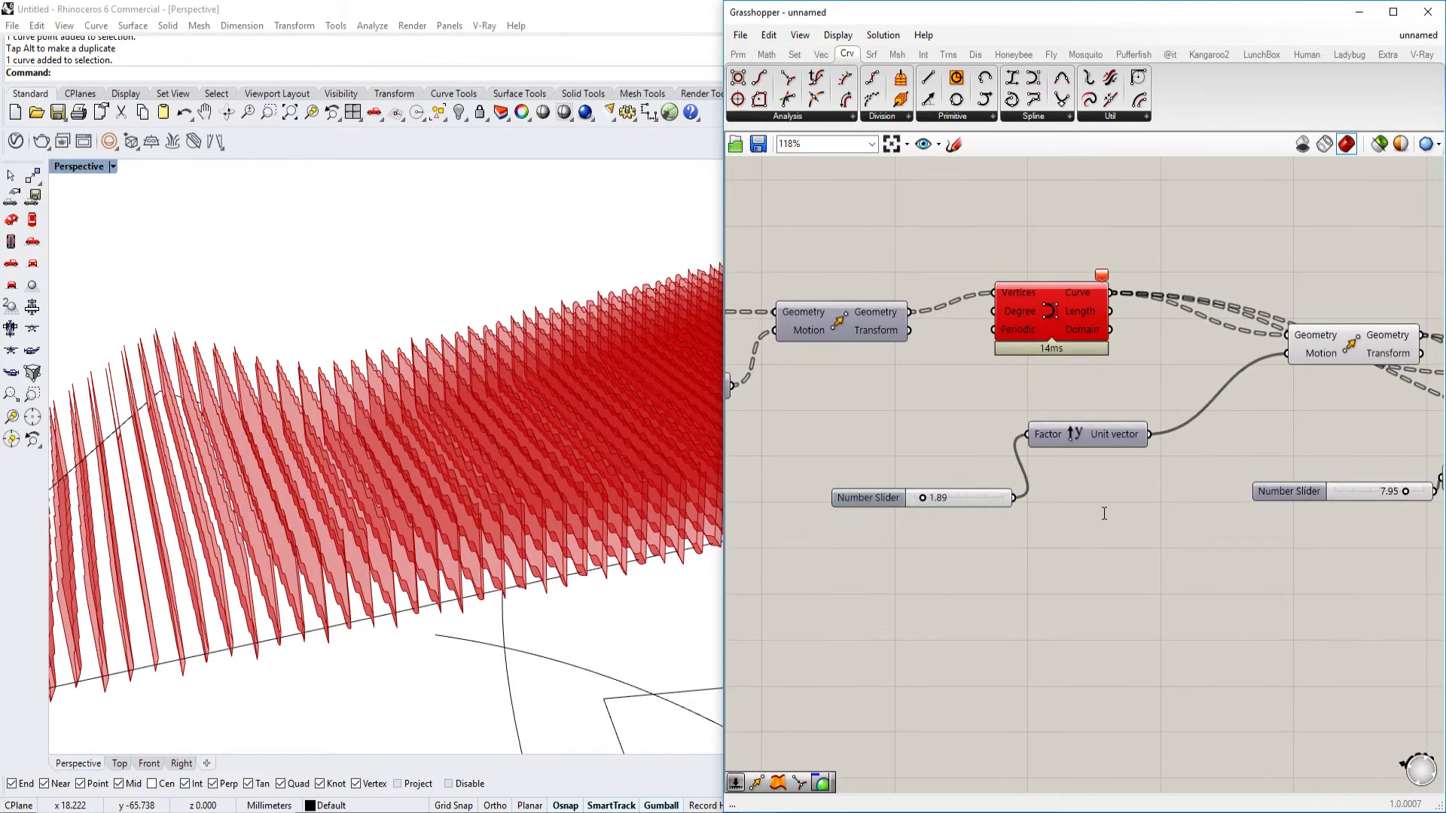
Add a Unit X component and connect it to the second Move's Motion in place of Unit Y
double_click(1104, 513)
type("x")
left_click(1087, 453)
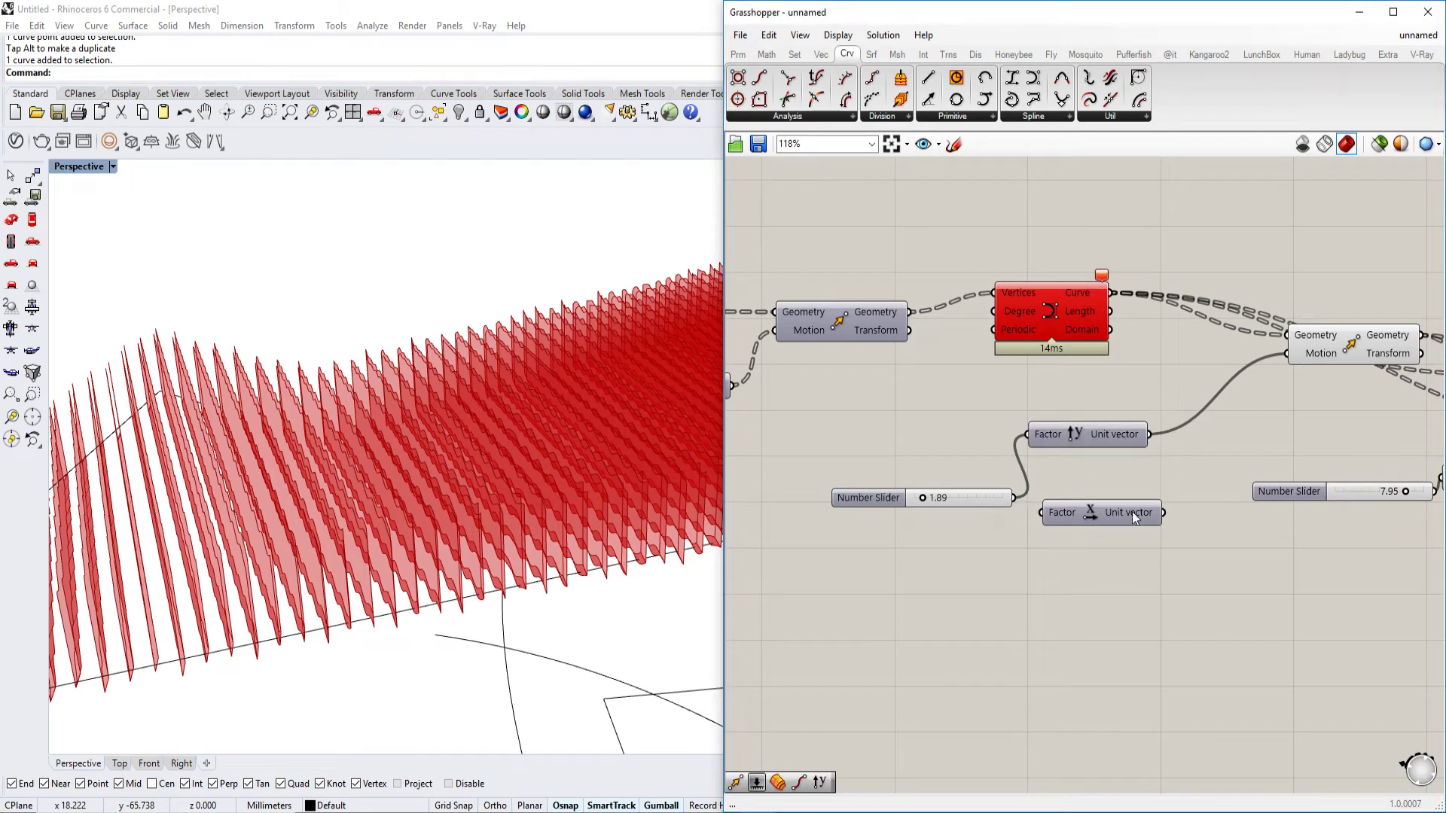
left_click_drag(1291, 355, 1289, 354)
Set the slider feeding the Unit Y factor to 1.98 and check the slats from below
scroll(995, 512, "up", 3)
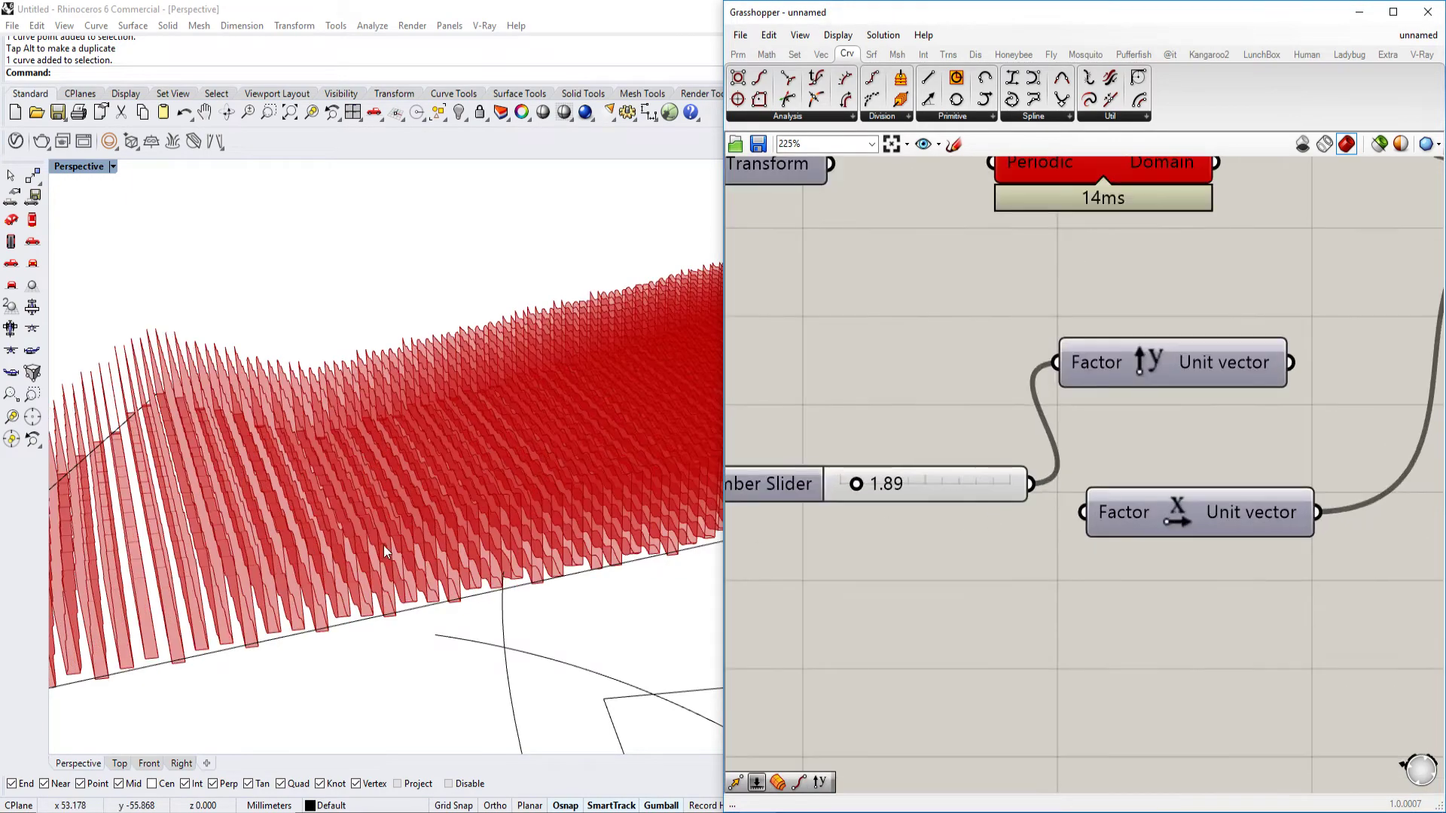
right_click_drag(384, 548, 354, 568)
left_click_drag(858, 488, 864, 489)
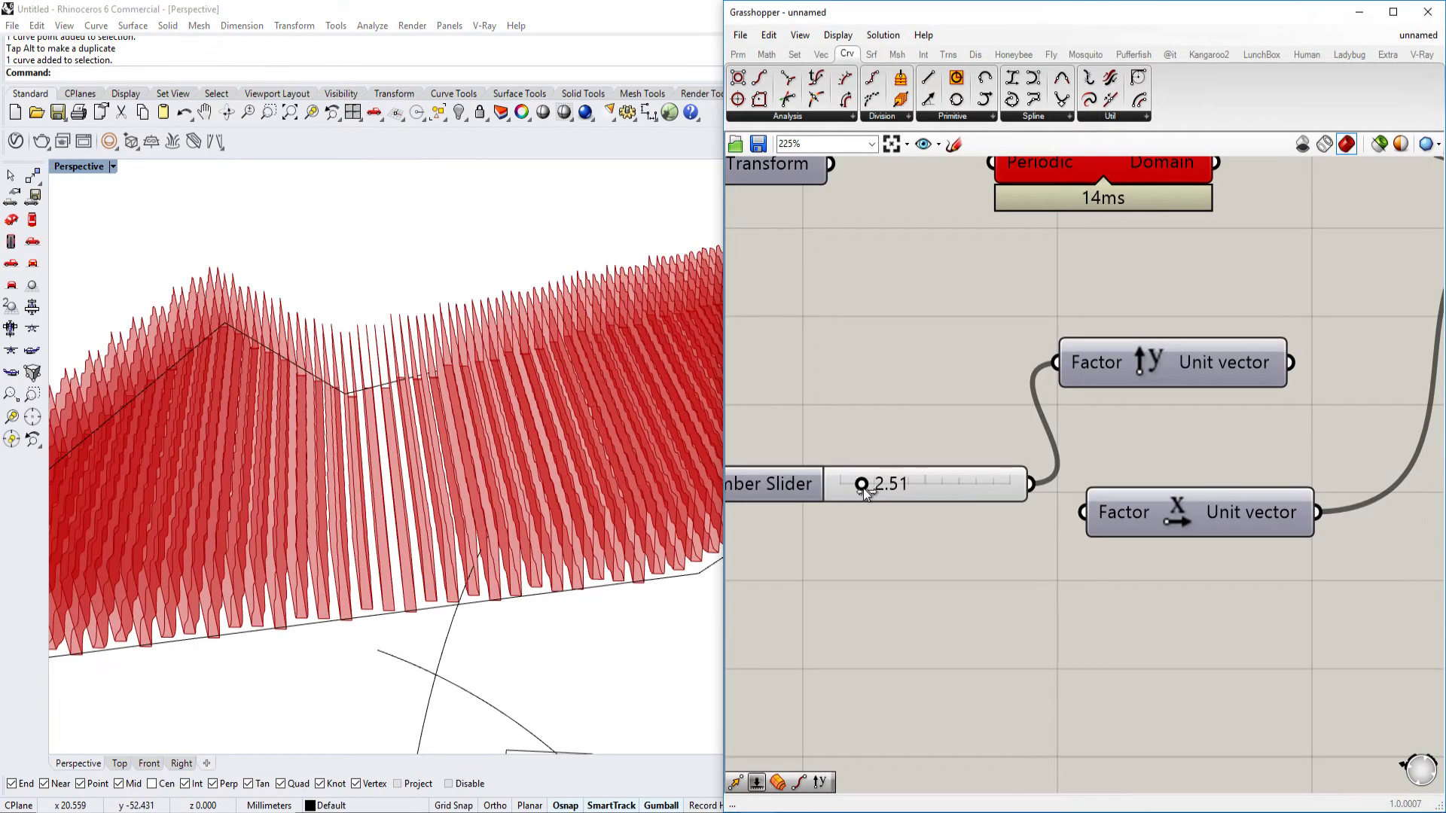
right_click_drag(472, 544, 663, 407)
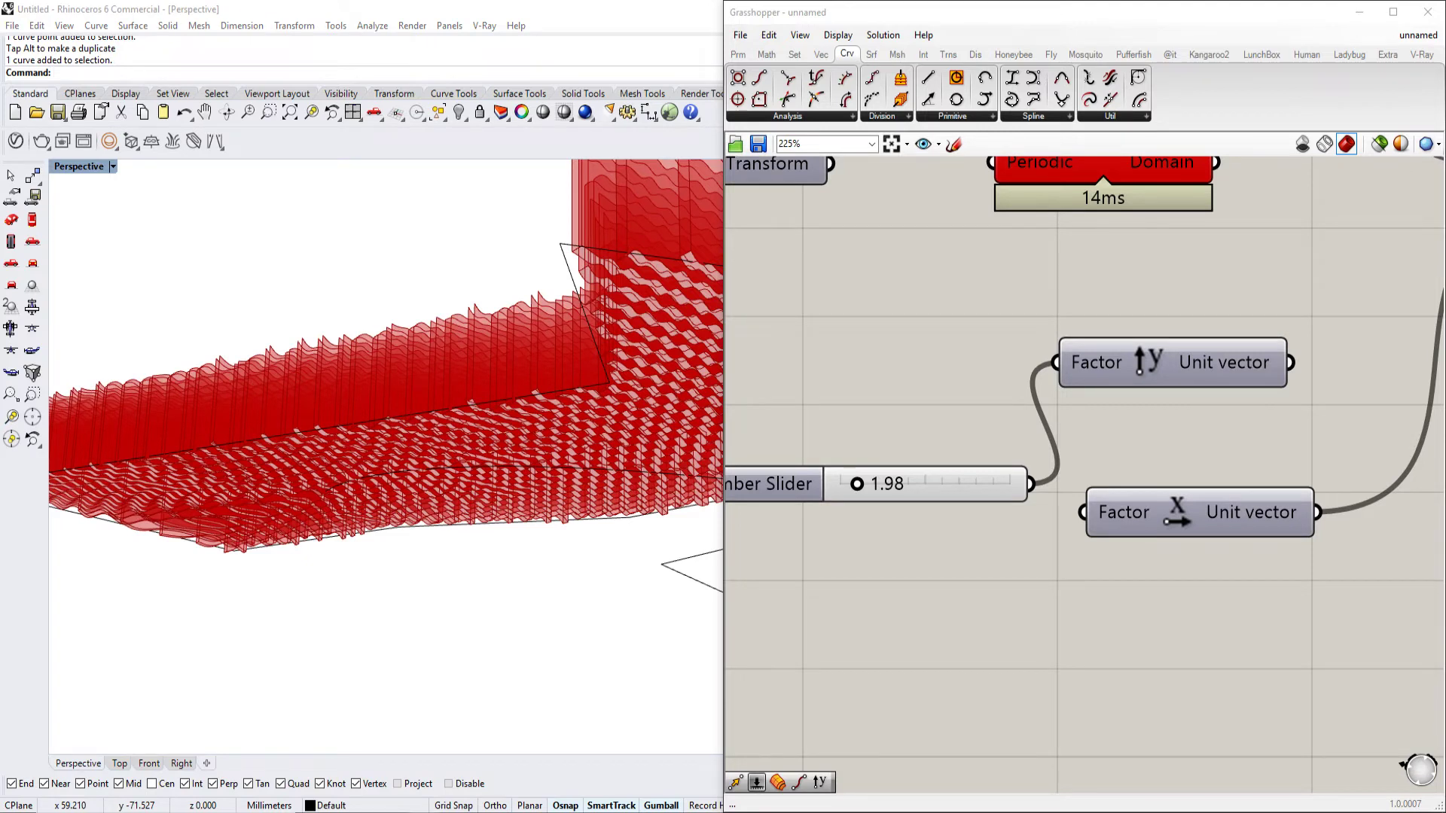
Switch to the browser to examine the One Main Office Renovation ceiling photo, and return to the Rhino model
mouse_move(425, 802)
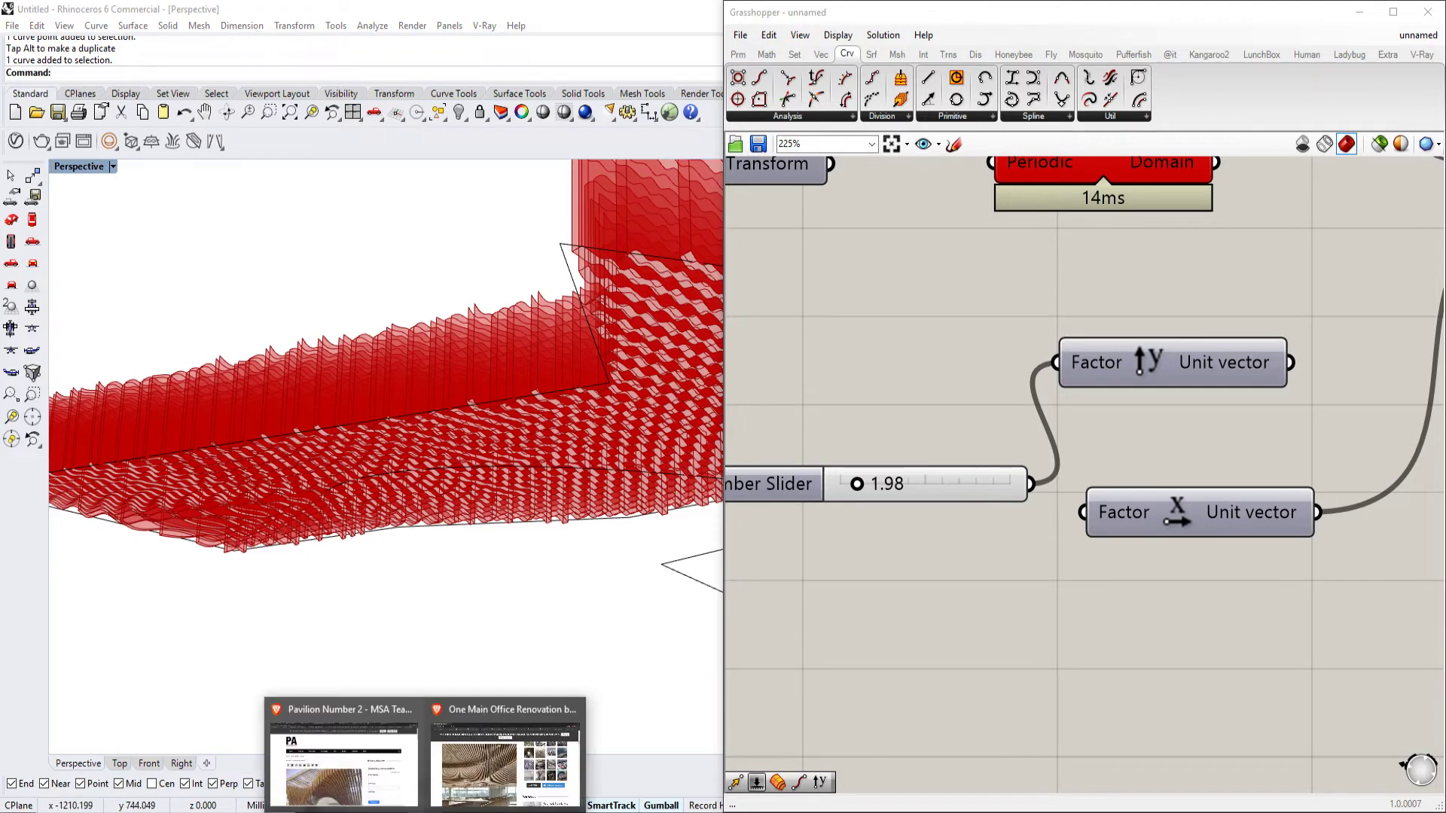
left_click(482, 783)
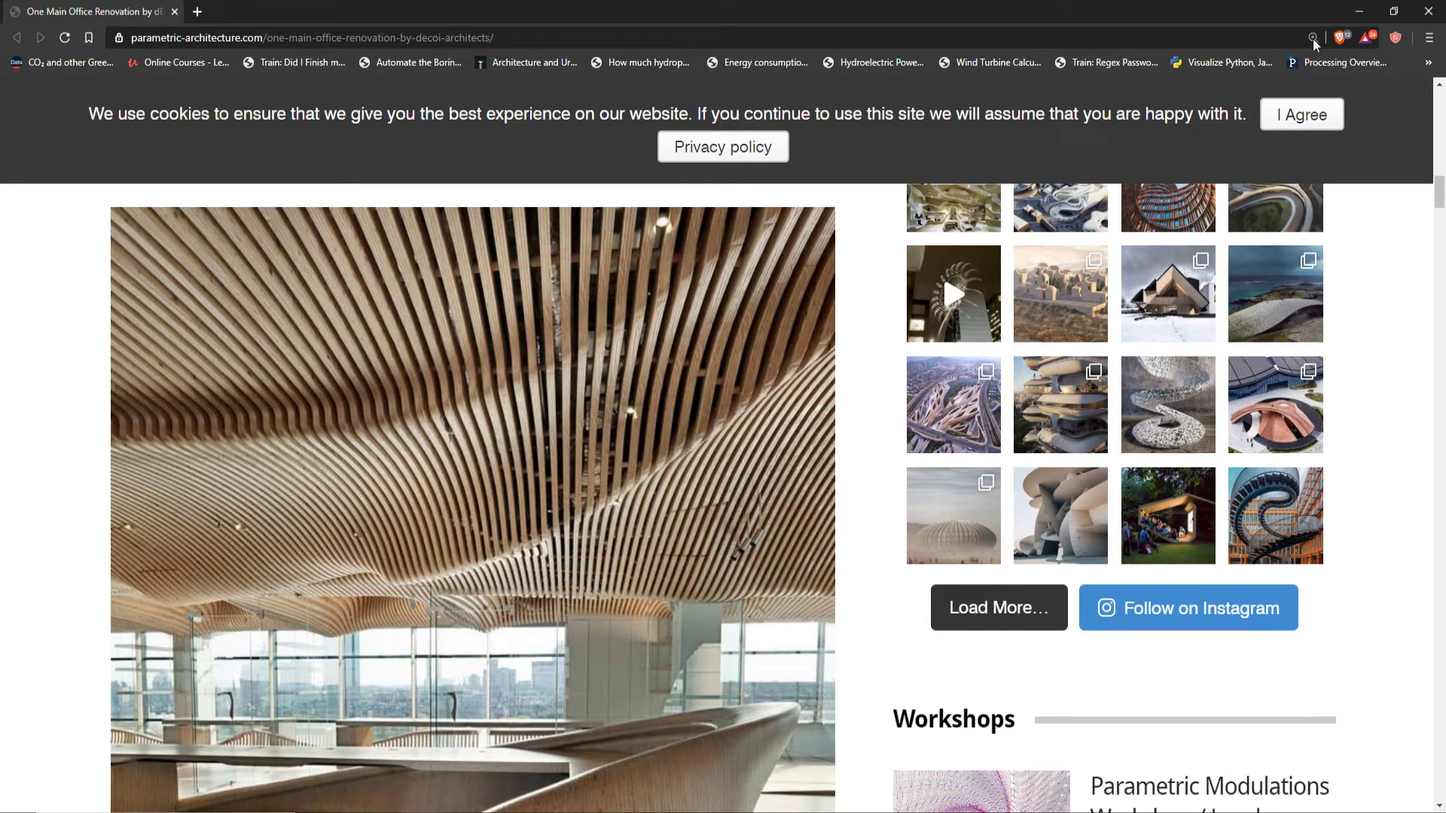
left_click(1361, 4)
Set the slider that multiplies the sine result, controlling the wave height, to 4.13
right_click_drag(674, 428, 489, 497)
right_click_drag(1118, 446, 1224, 415)
scroll(1224, 414, "down", 4)
right_click_drag(1423, 426, 1207, 438)
right_click_drag(1376, 441, 1181, 434)
scroll(1181, 434, "up", 2)
scroll(1181, 434, "down", 3)
right_click_drag(919, 433, 1084, 431)
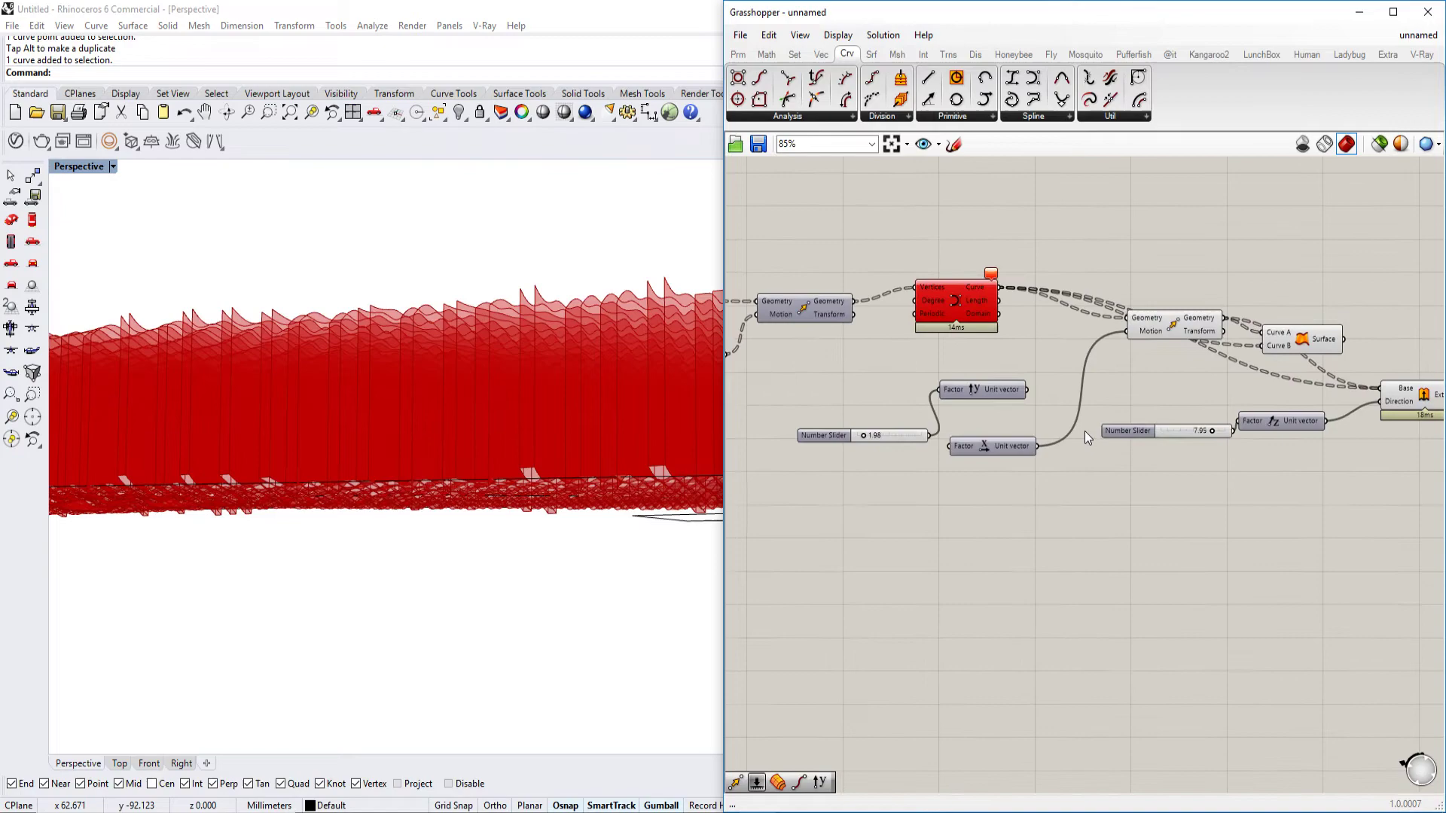
scroll(1084, 431, "down", 1)
right_click_drag(761, 424, 1009, 422)
scroll(1009, 422, "up", 4)
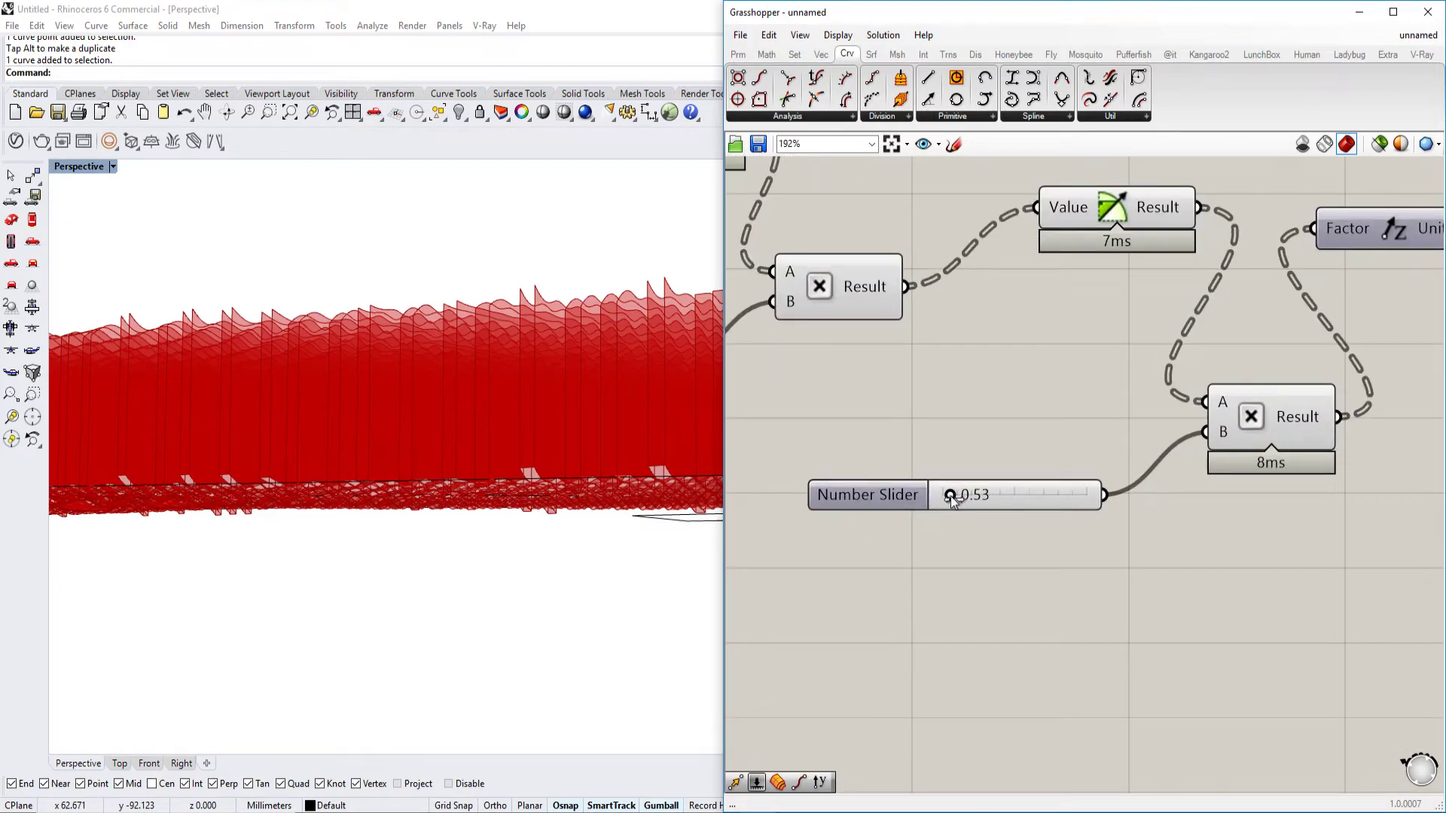
left_click_drag(953, 499, 1004, 502)
right_click_drag(482, 392, 399, 414)
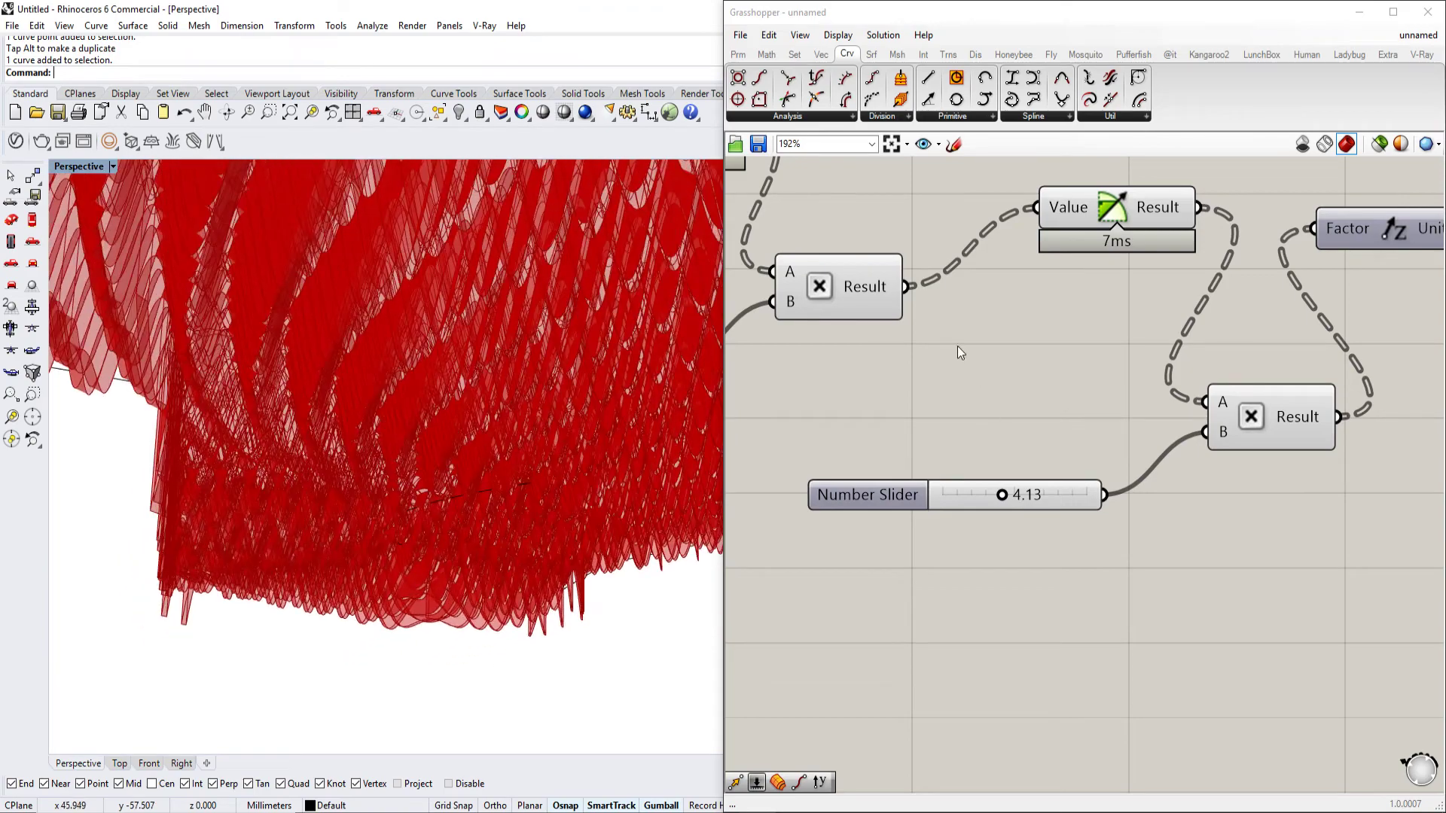
Lower the slider multiplying the curve distance before the sine function to 0.15 for broader waves
scroll(957, 346, "down", 2)
right_click_drag(789, 357, 976, 431)
scroll(920, 442, "up", 2)
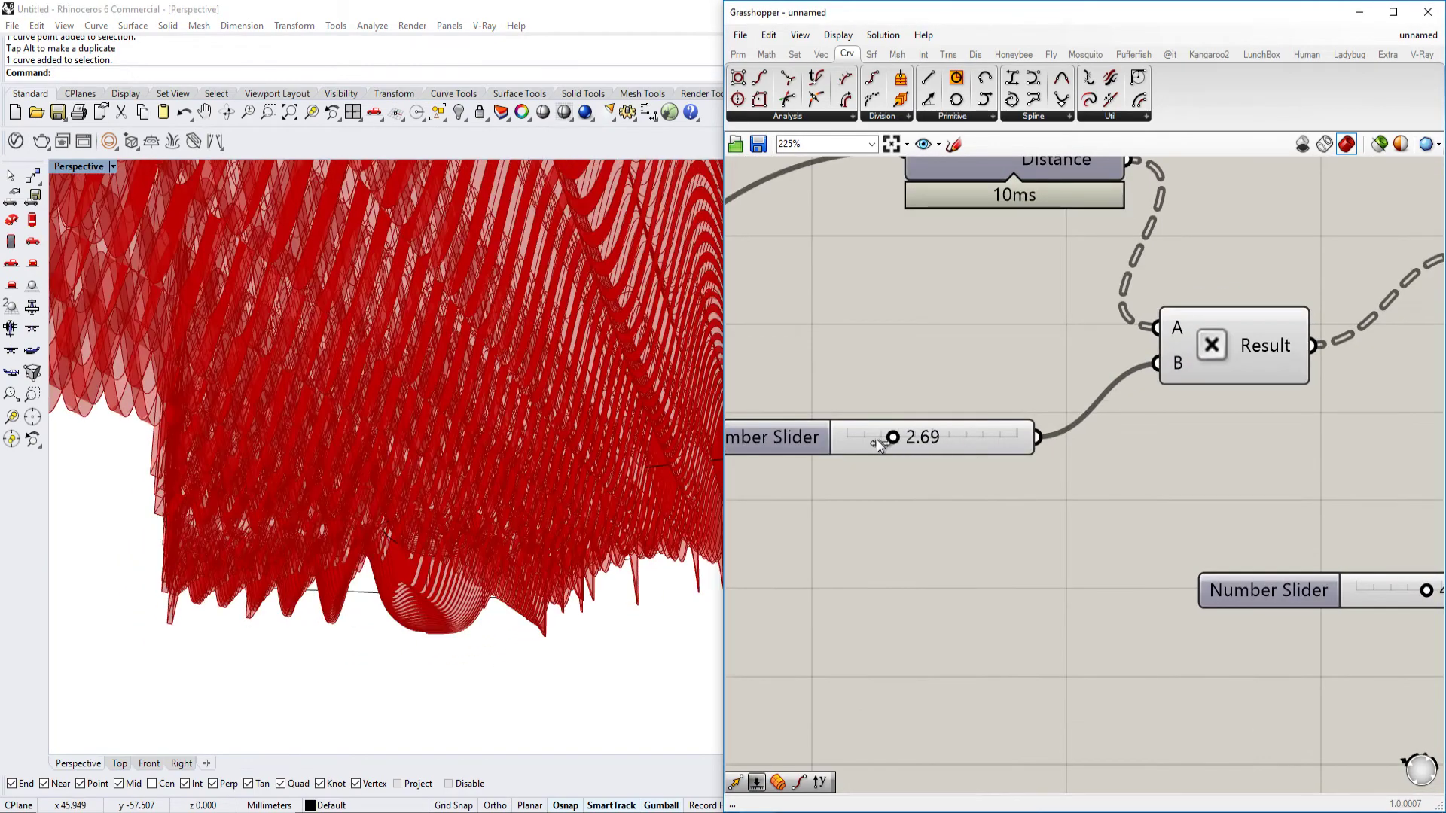
left_click_drag(878, 444, 847, 450)
right_click_drag(490, 464, 407, 459)
scroll(555, 452, "down", 8)
scroll(710, 468, "up", 7)
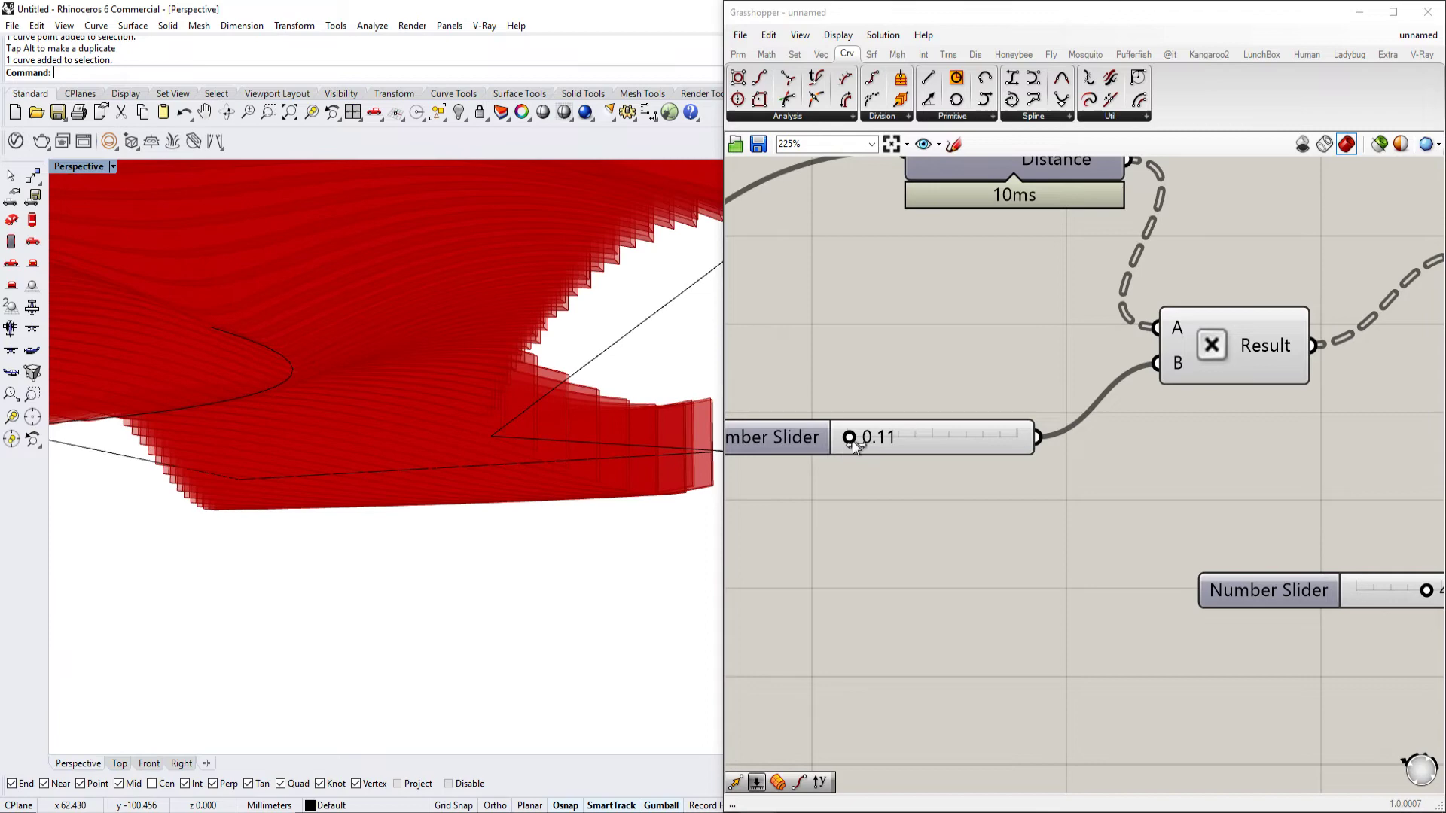
left_click_drag(853, 443, 854, 442)
right_click_drag(532, 464, 395, 470)
scroll(400, 475, "down", 5)
scroll(1167, 423, "down", 4)
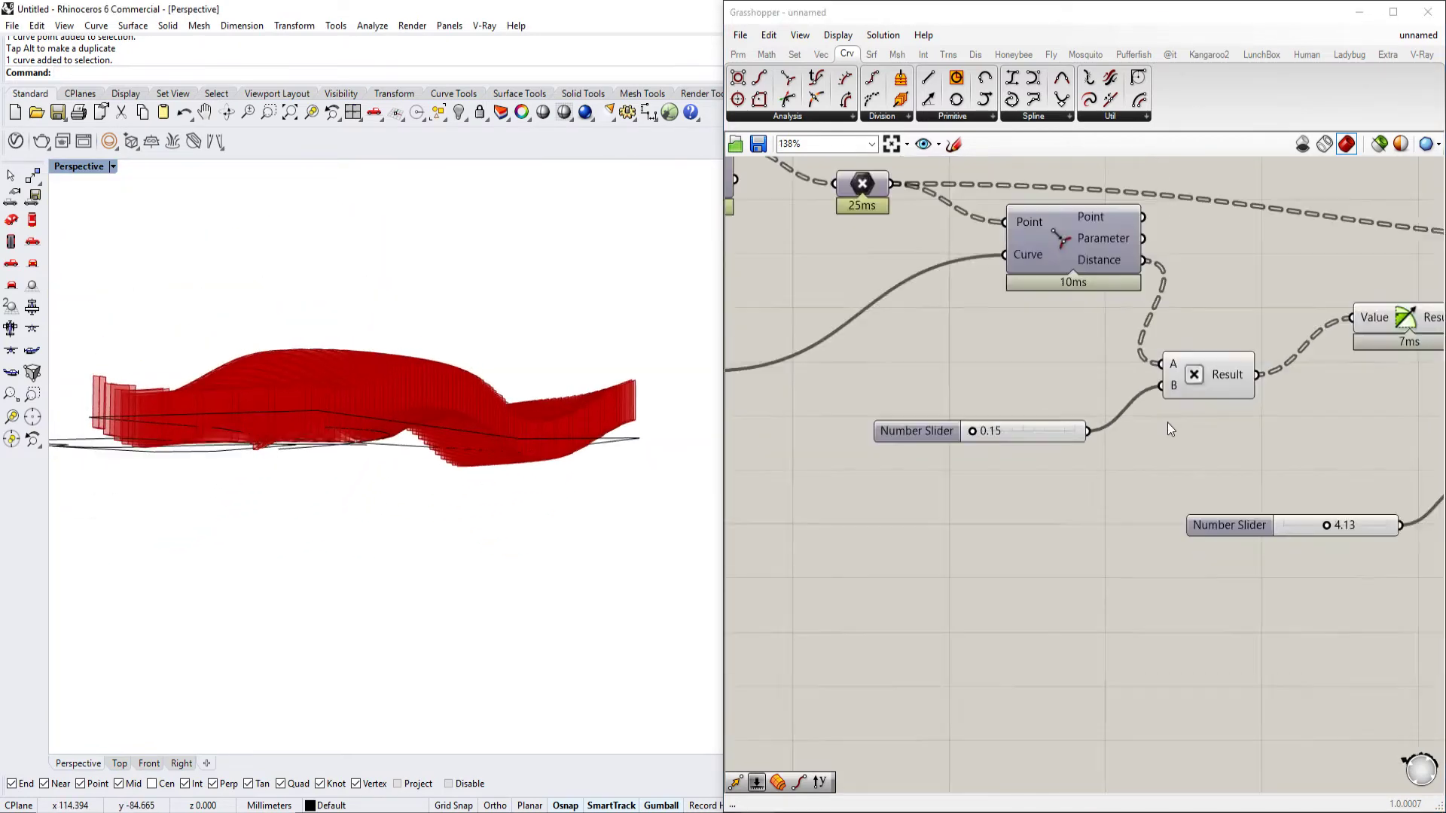
right_click_drag(1416, 419, 738, 463)
right_click_drag(1325, 414, 1049, 414)
right_click_drag(1259, 396, 1091, 405)
scroll(1279, 382, "down", 1)
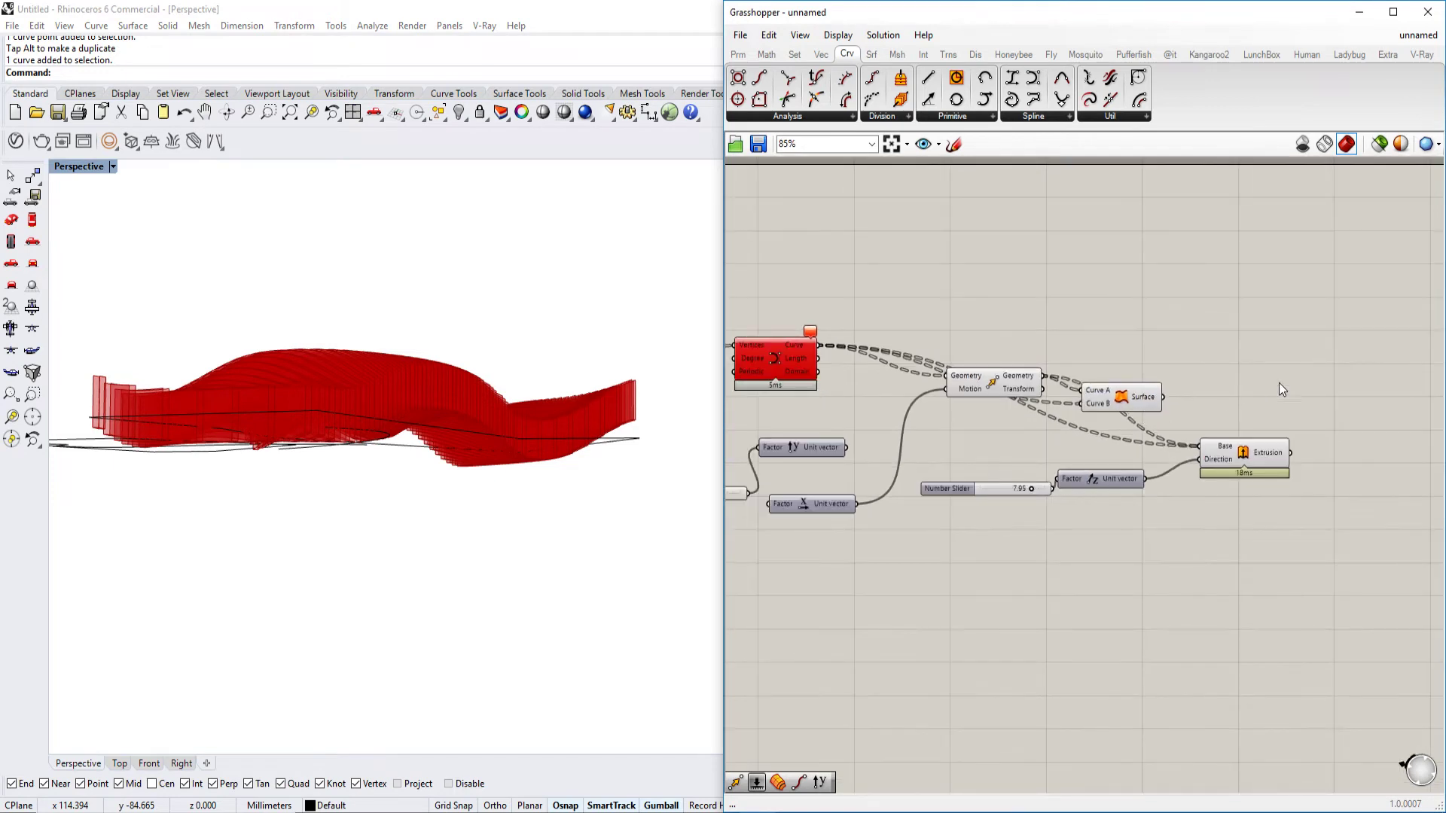
right_click_drag(1399, 420, 1275, 418)
double_click(1276, 417)
type("m")
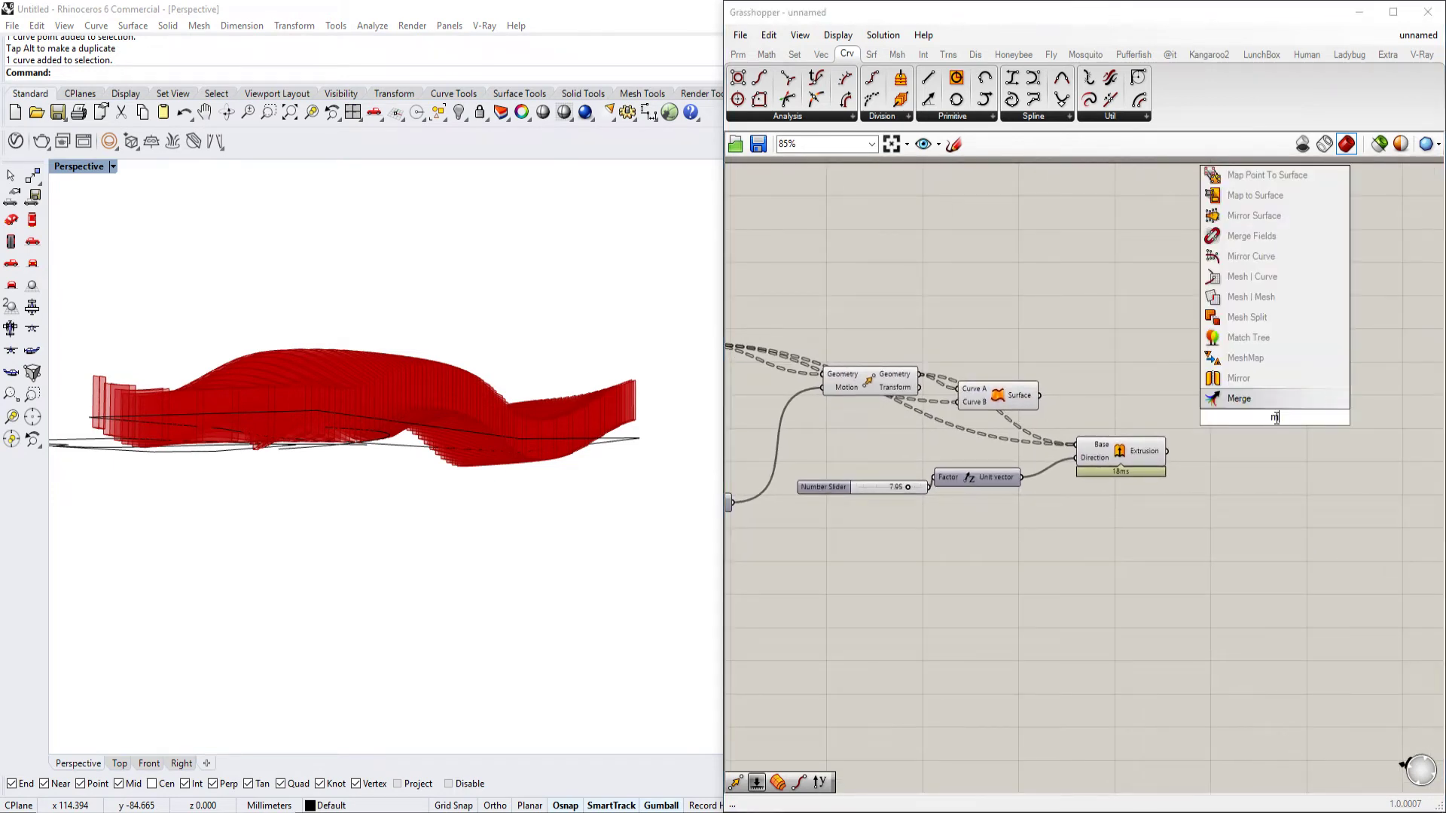
left_click_drag(1306, 328, 852, 448)
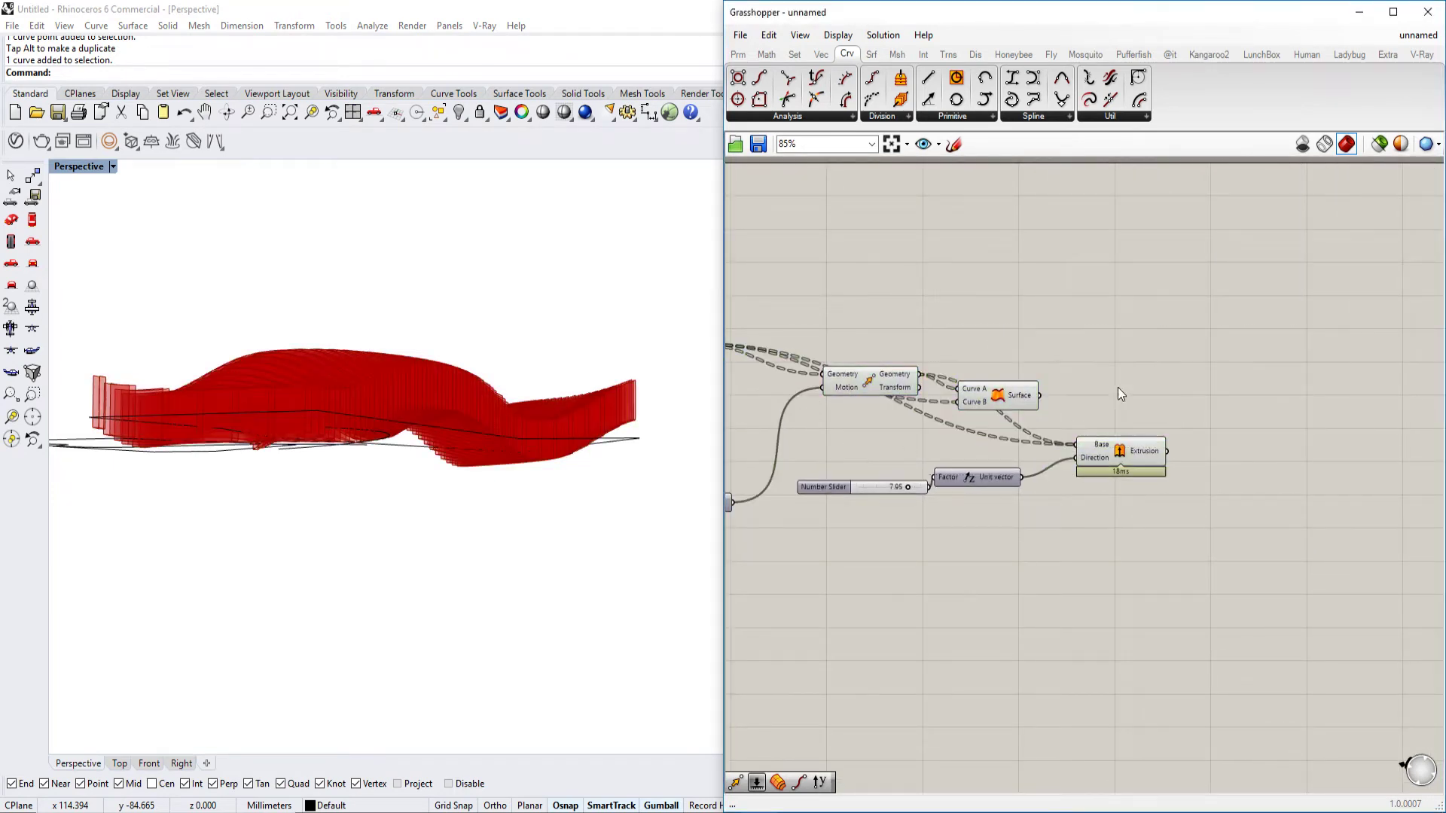
Bake the Ruled Surface and Extrude outputs into the Rhino model, and undo the bake
left_click_drag(1218, 341, 1002, 451)
scroll(1005, 390, "up", 3)
middle_click(1004, 390)
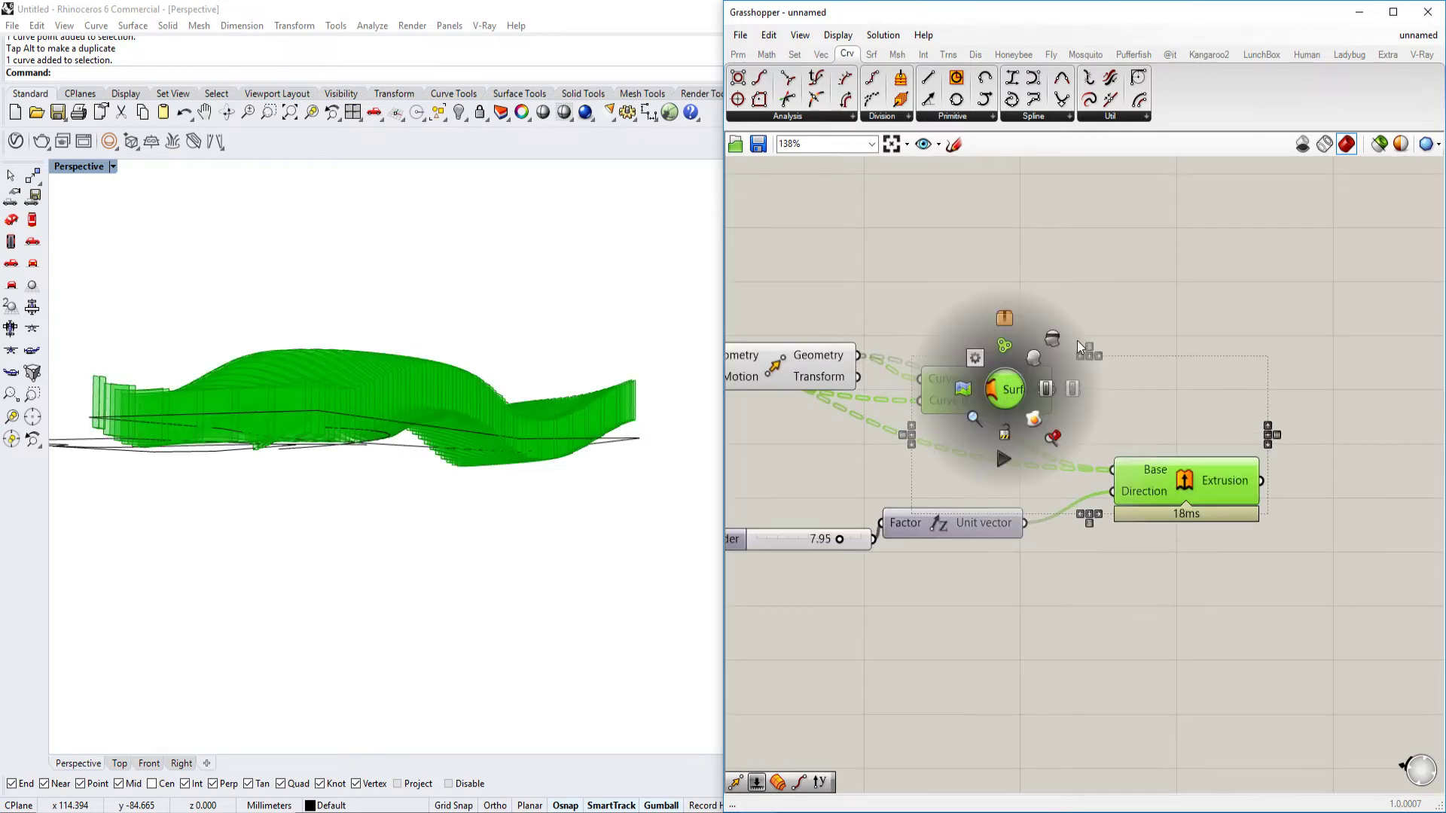
left_click(1036, 417)
mouse_move(472, 396)
right_mouse_down()
mouse_move(497, 354)
mouse_move(547, 405)
mouse_move(586, 381)
mouse_move(566, 378)
mouse_move(635, 429)
mouse_move(526, 412)
mouse_move(409, 423)
mouse_move(291, 469)
mouse_move(359, 359)
mouse_move(376, 404)
mouse_move(461, 494)
right_mouse_up()
scroll(461, 494, "up", 4)
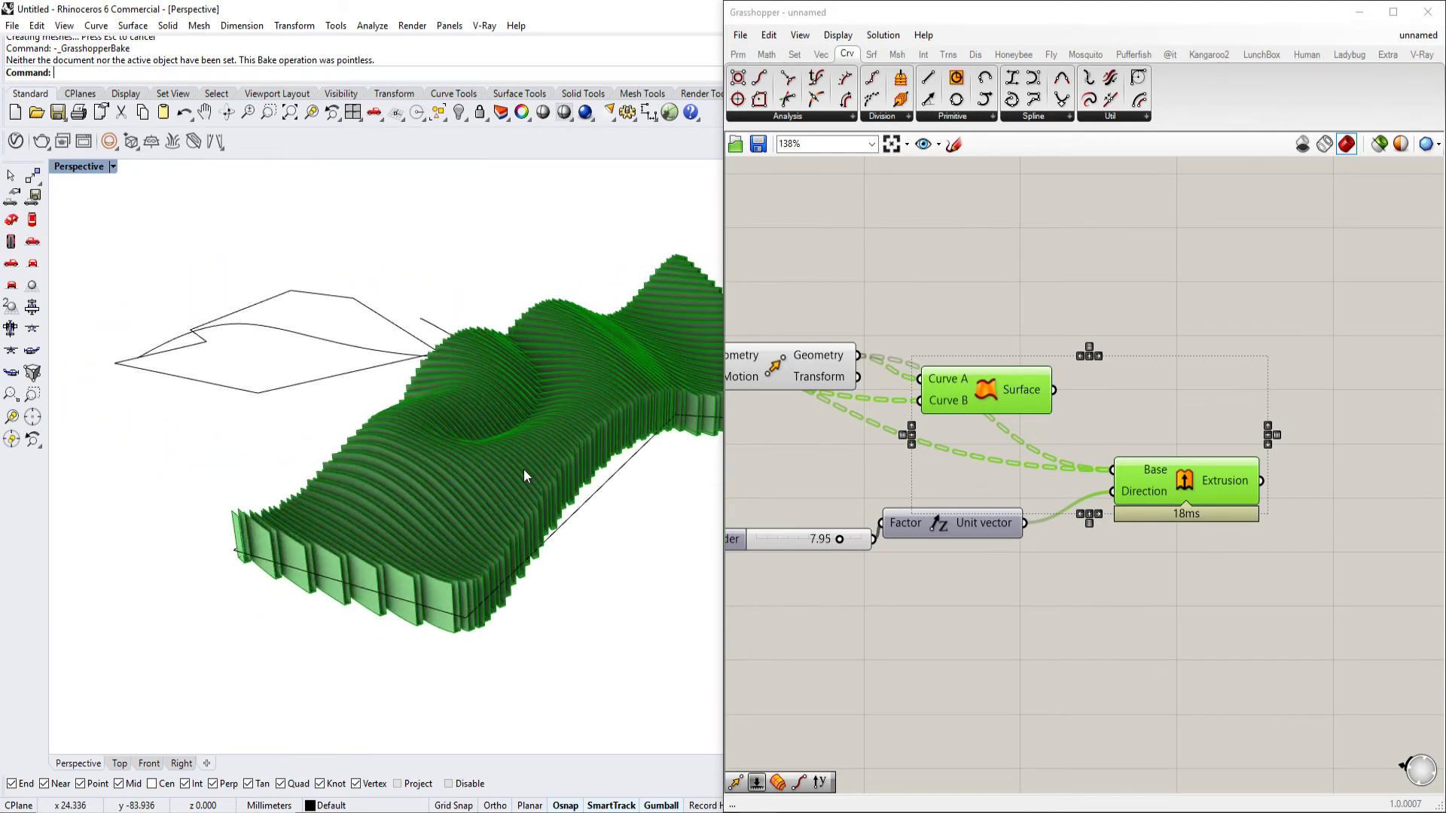
key("Return")
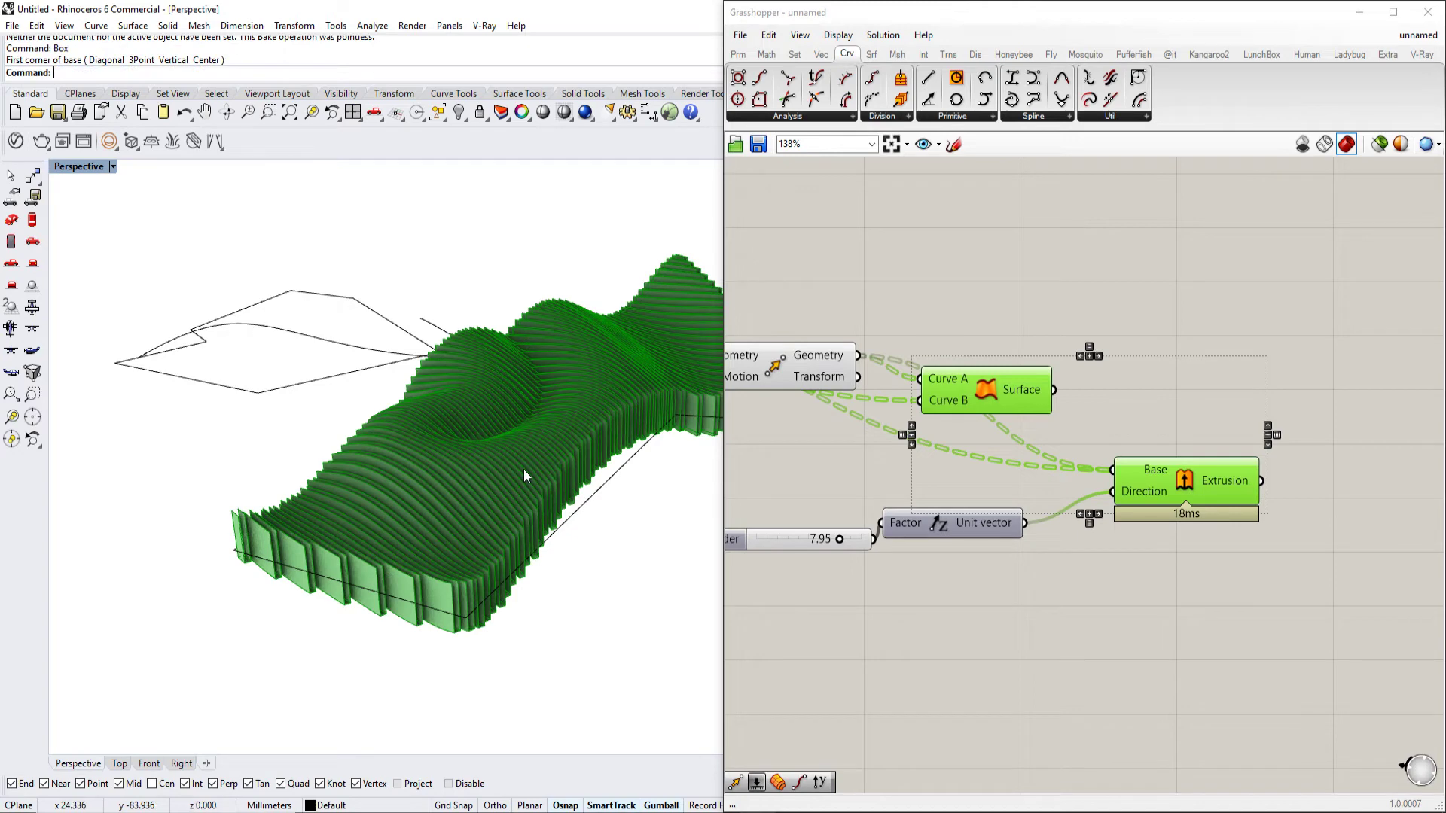
key("ctrl+z")
Draw a box in Rhino beside the near end of the slatted ceiling
type("box")
key("Return")
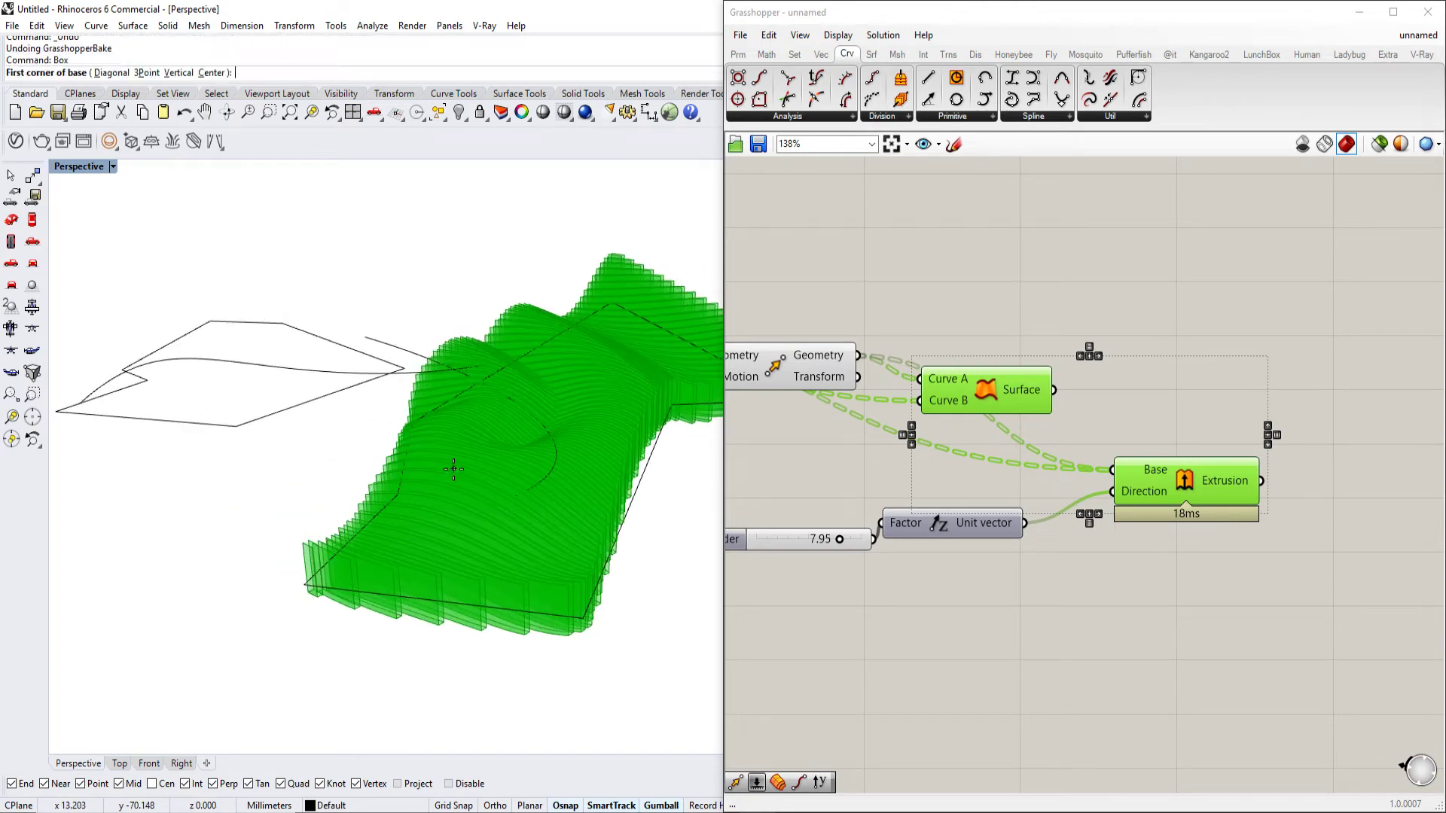
left_click(166, 559)
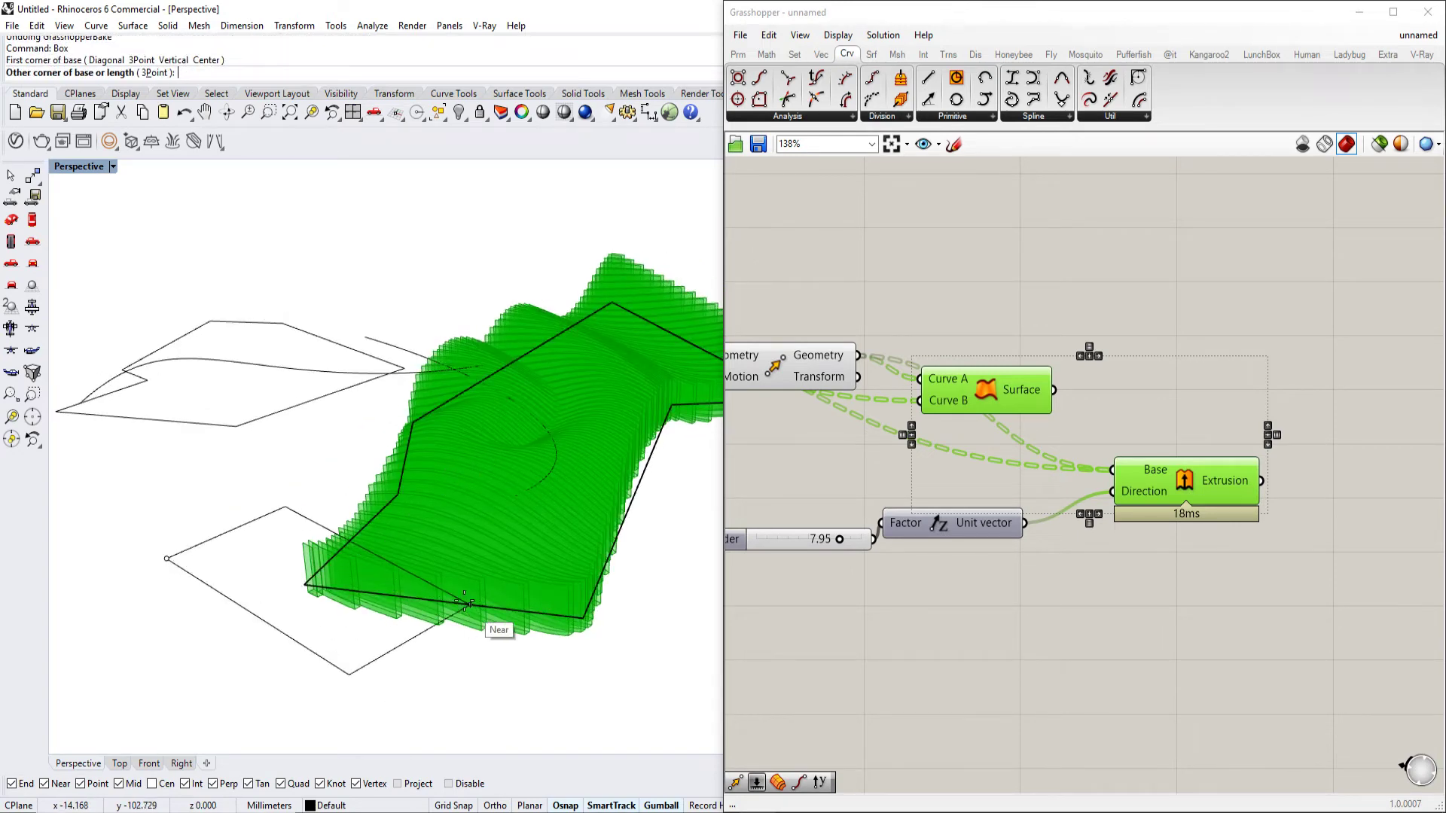
left_click(451, 629)
left_click(371, 403)
scroll(306, 399, "down", 3)
right_click_drag(306, 399, 311, 395)
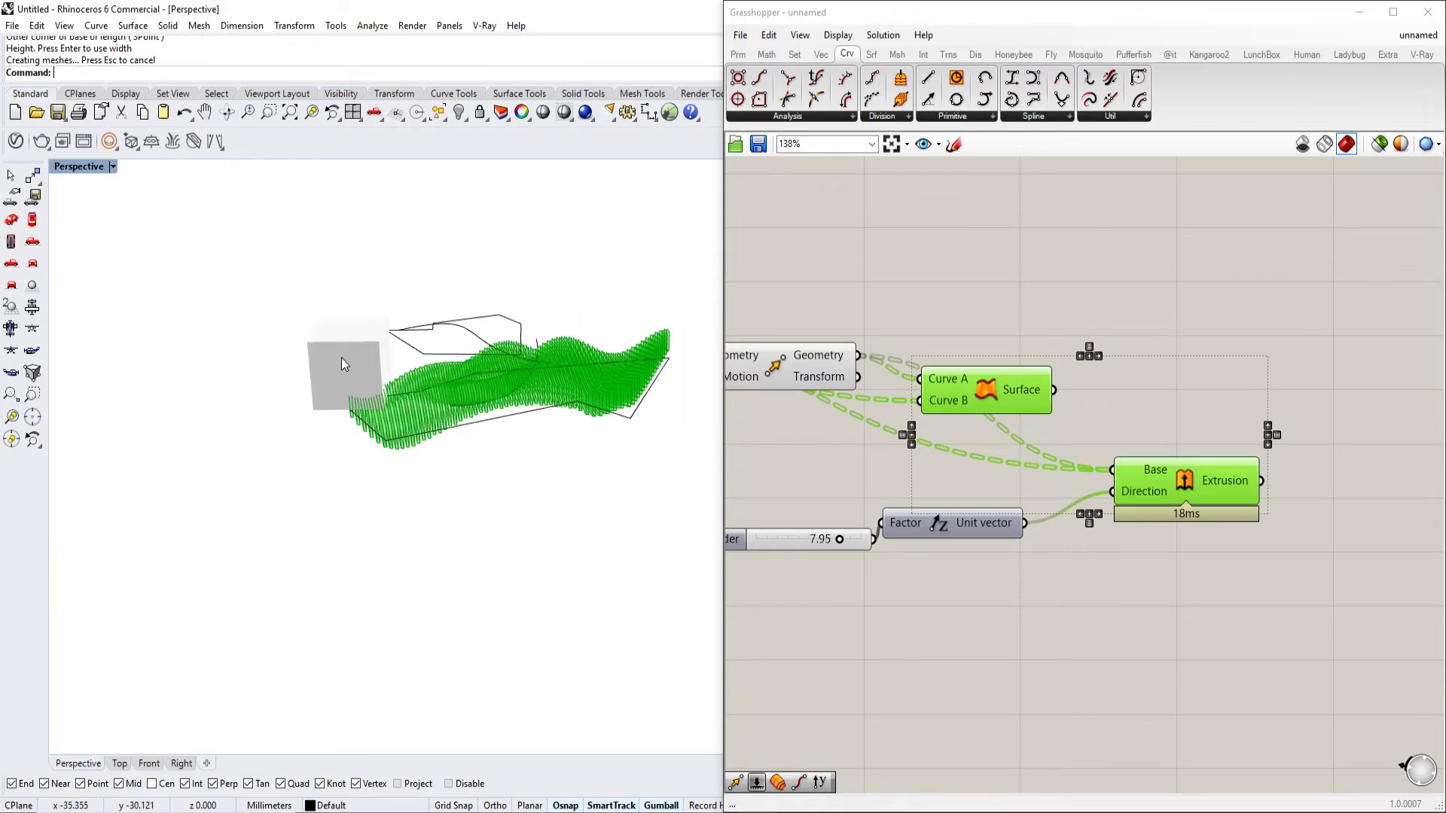
Move the new box vertically down to the level of the slats and deselect it
scroll(345, 359, "up", 5)
left_click(345, 359)
left_click_drag(355, 312, 357, 411)
scroll(289, 400, "down", 4)
left_click(290, 400)
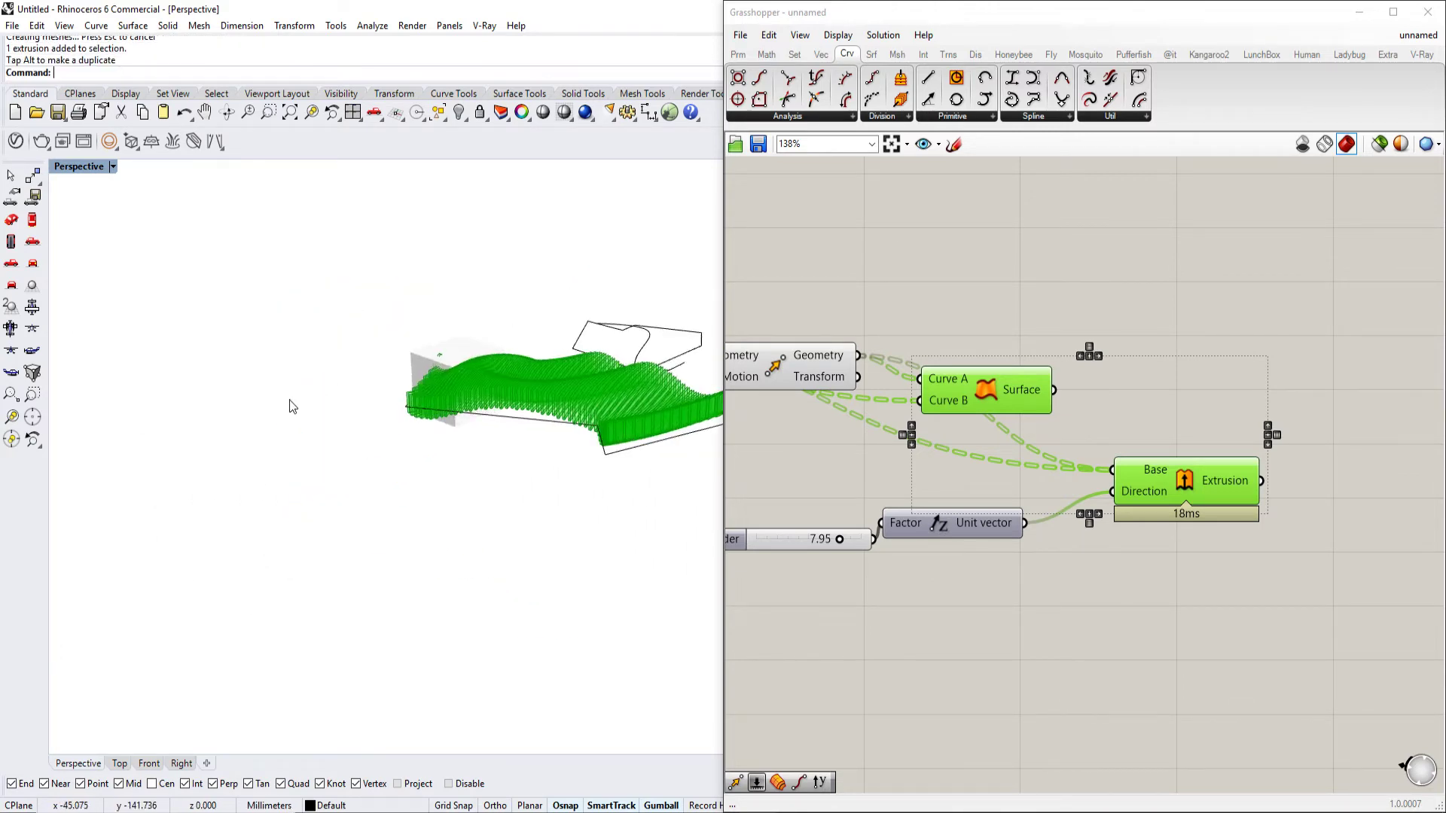
Copy the box to the near front corner of the slatted ceiling, and copy it once more behind the slats
right_click_drag(397, 404, 388, 369)
left_click(337, 366)
left_click_drag(342, 437, 645, 494, "alt")
right_click_drag(643, 495, 503, 528)
left_click(503, 529)
left_click(566, 462)
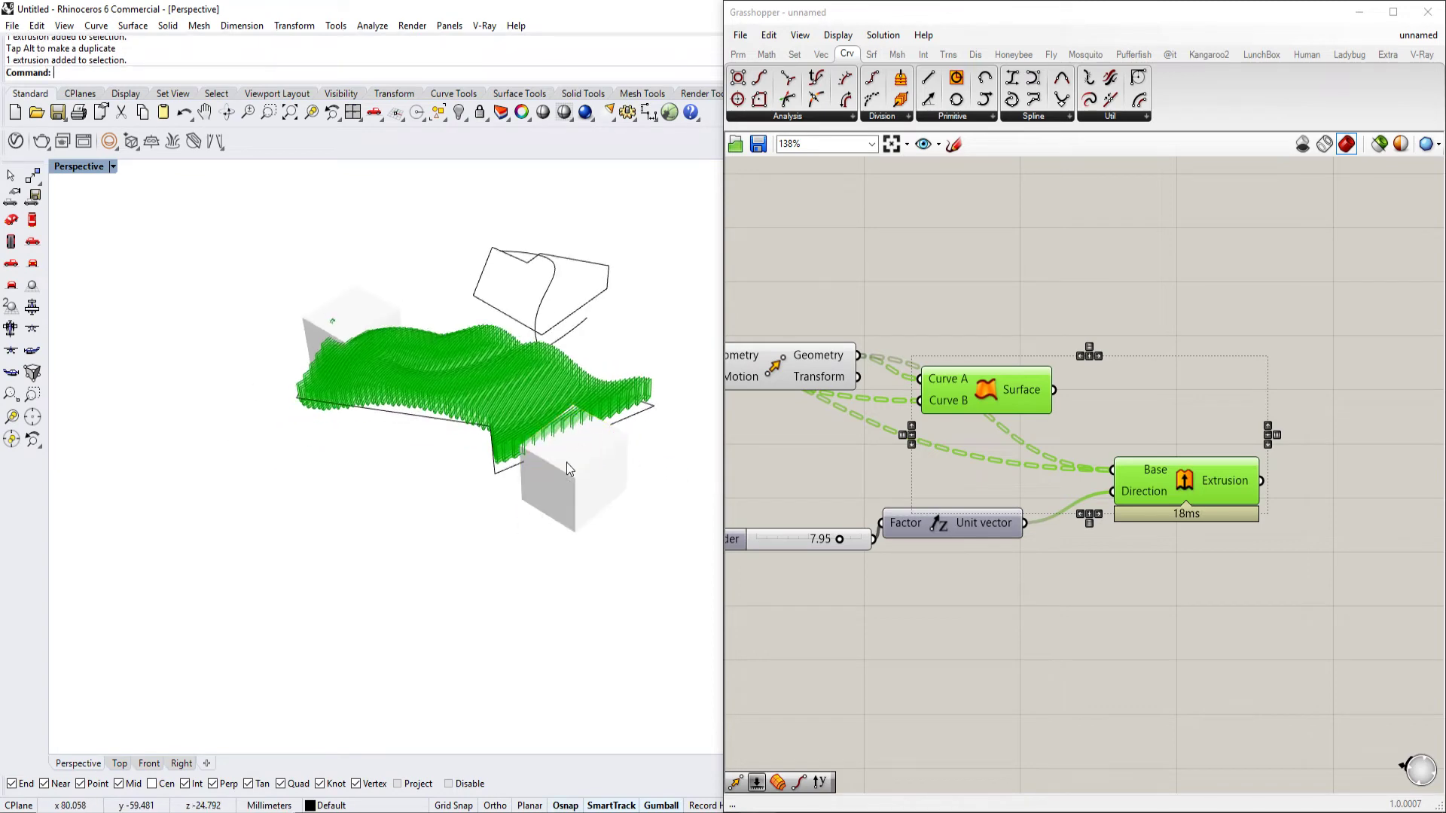
left_click_drag(632, 465, 518, 392)
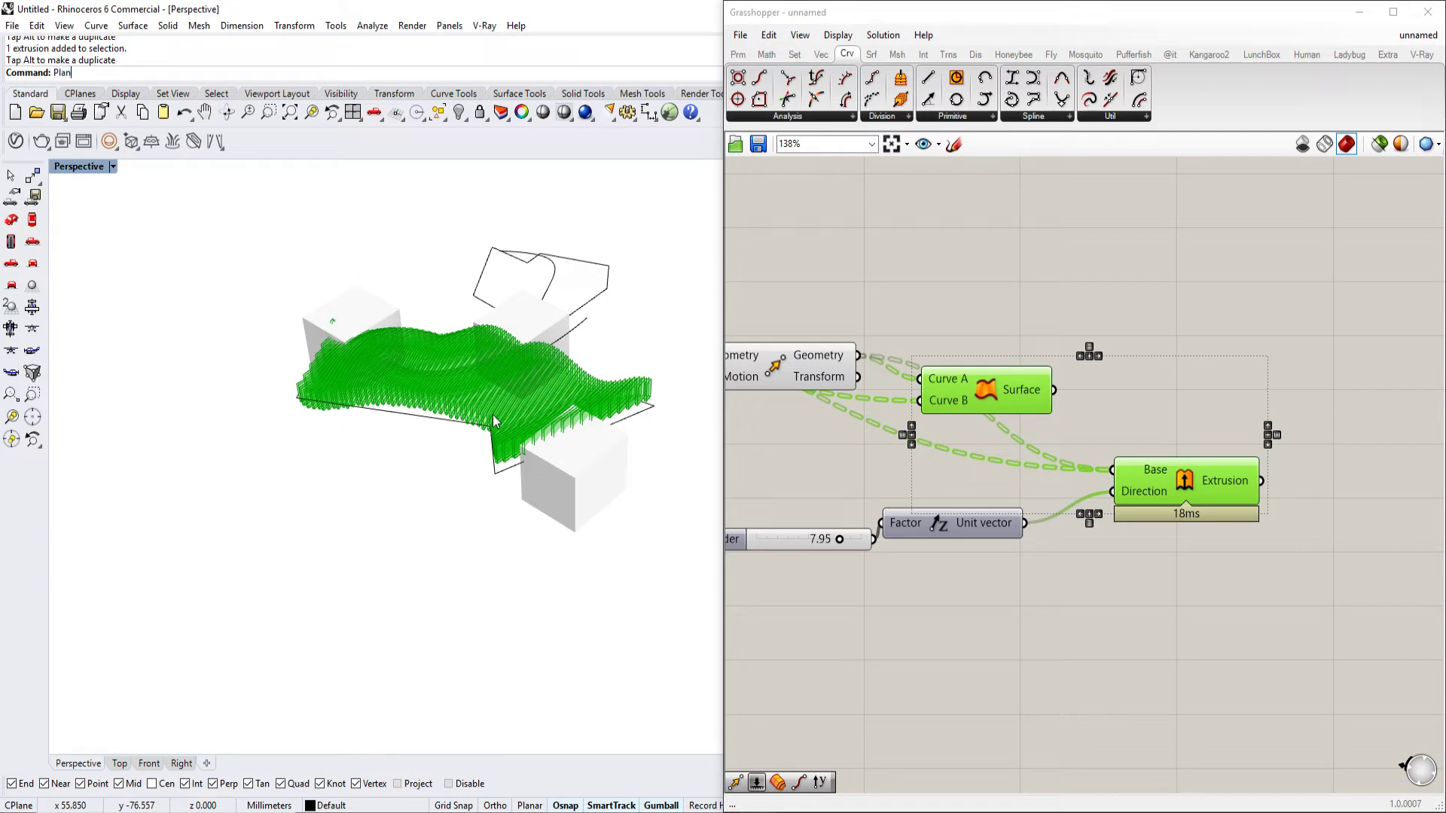
type("PlanarSrf")
key("Return")
key("Escape")
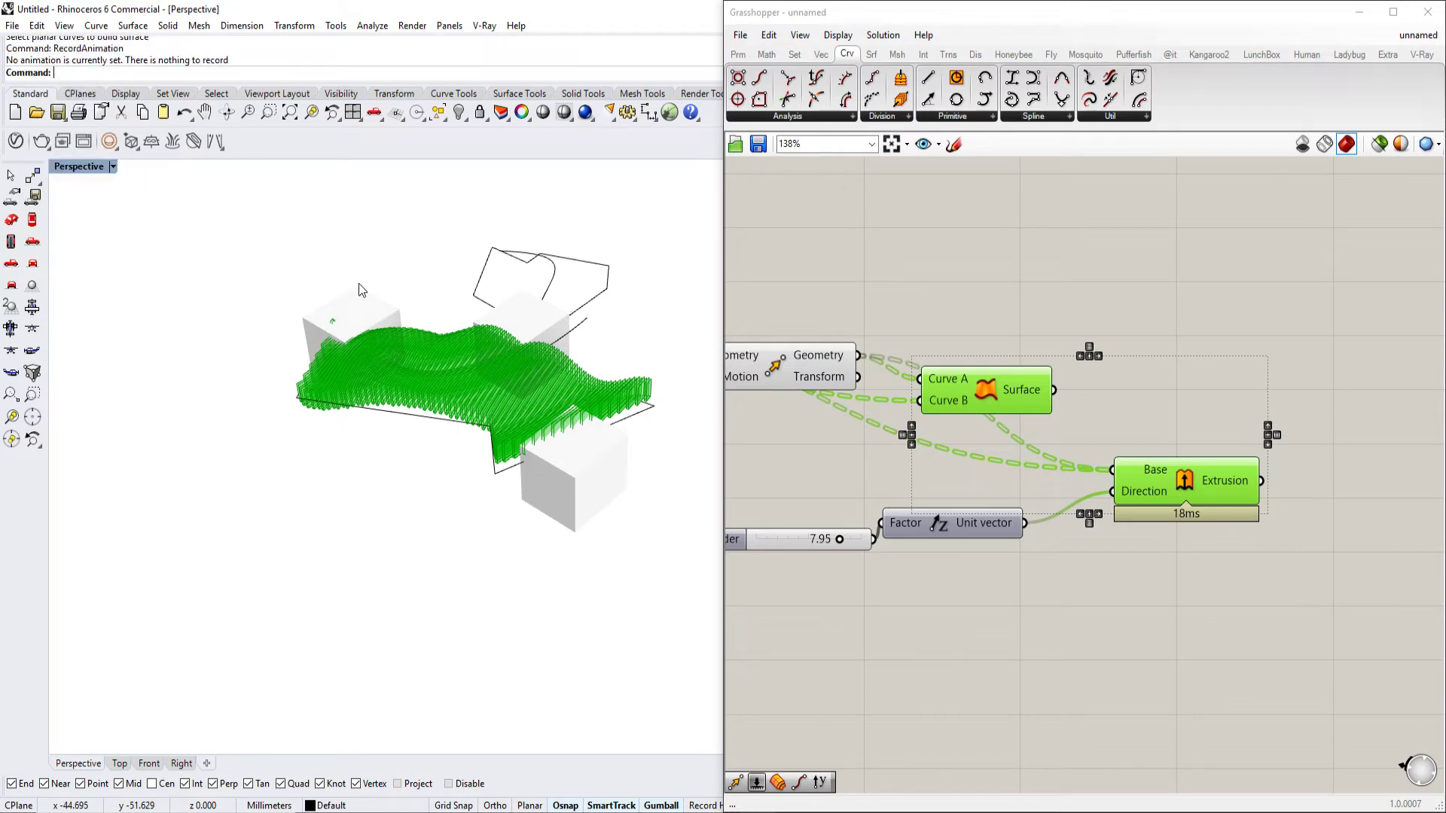
Draw a large ground rectangle enclosing the ceiling and all three boxes, and fill it with a planar surface
type("Rectangle")
key("Return")
left_click(238, 161)
scroll(517, 597, "down", 3)
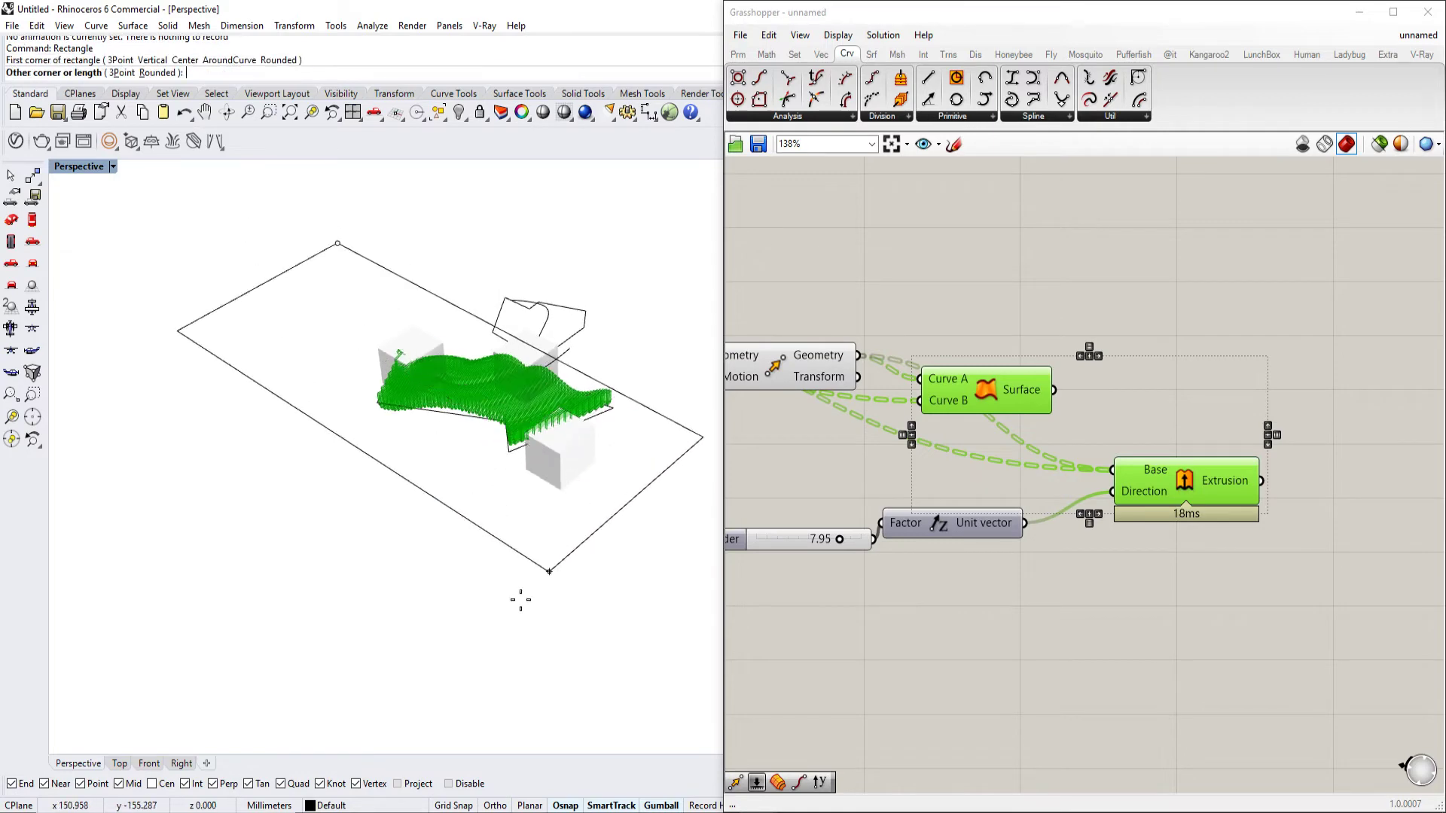
left_click(470, 624)
left_click(540, 564)
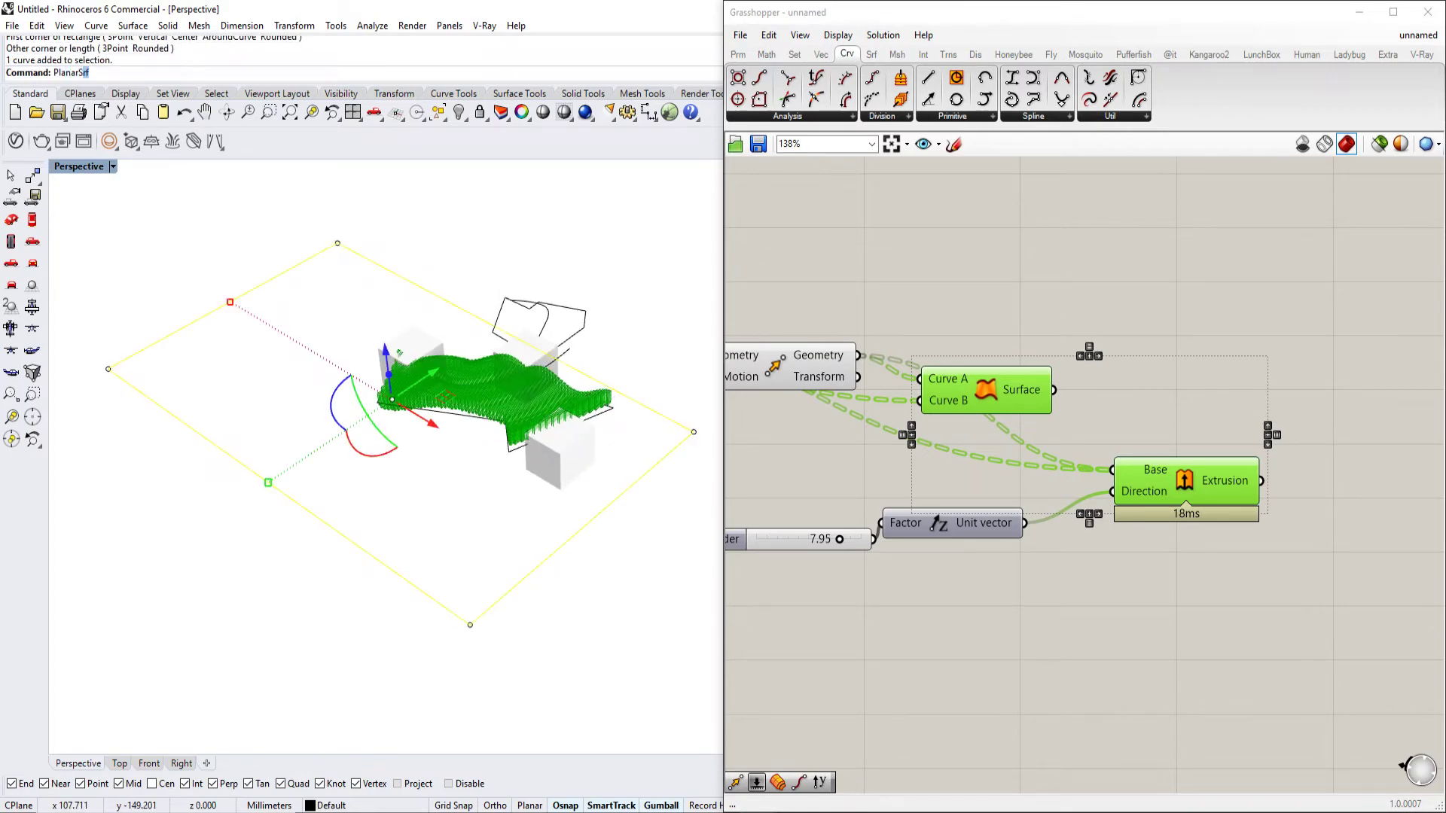
key("Return")
scroll(414, 420, "up", 3)
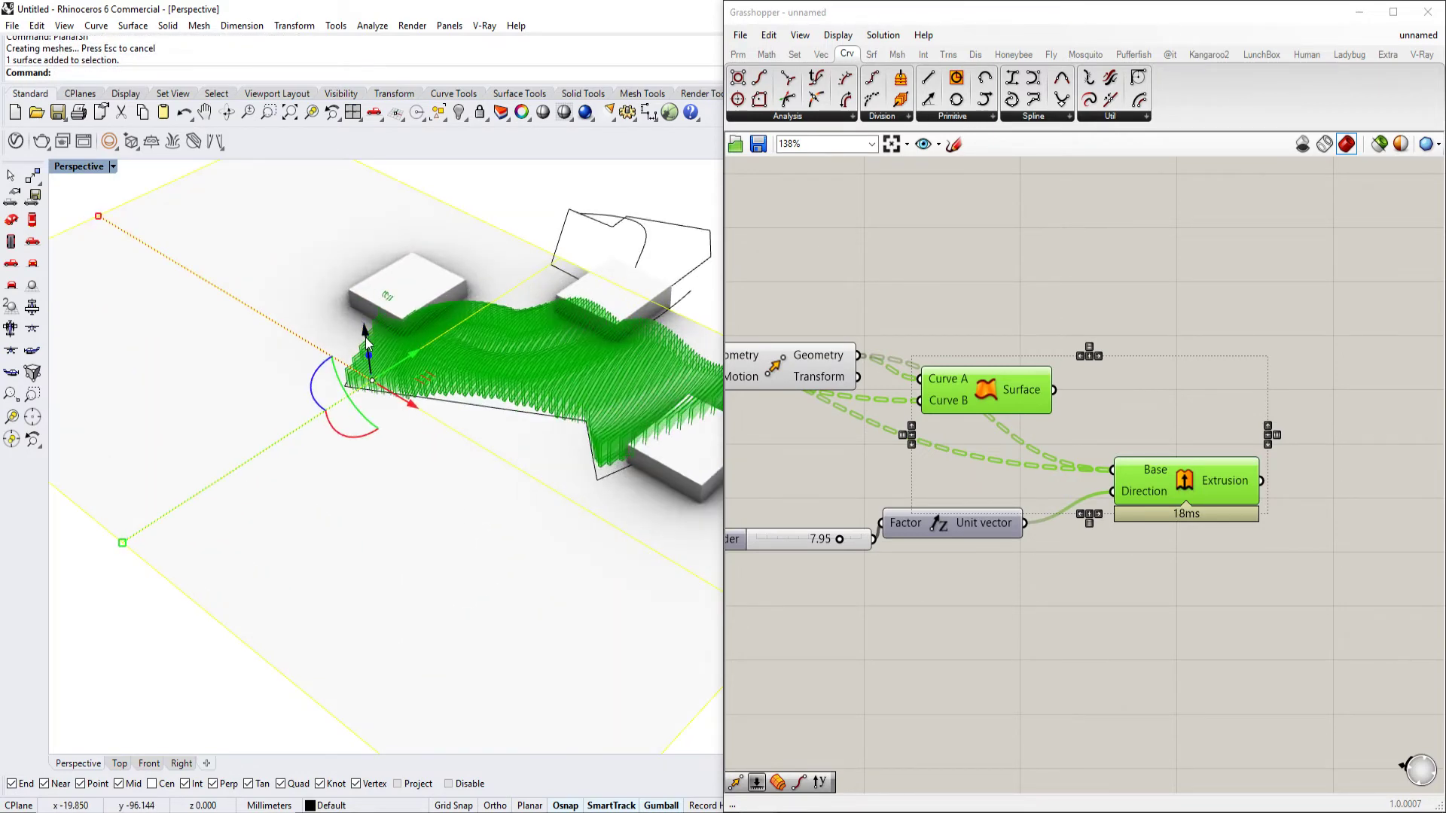
Lower the planar surface to the base of the boxes and delete the leftover rectangle outline
left_click_drag(364, 337, 368, 387)
key("Escape")
left_click(495, 225)
right_click_drag(436, 407, 543, 352)
key("End")
key("Delete")
Add a Custom Preview component beside the Extrude component on the Grasshopper canvas
scroll(516, 460, "up", 10)
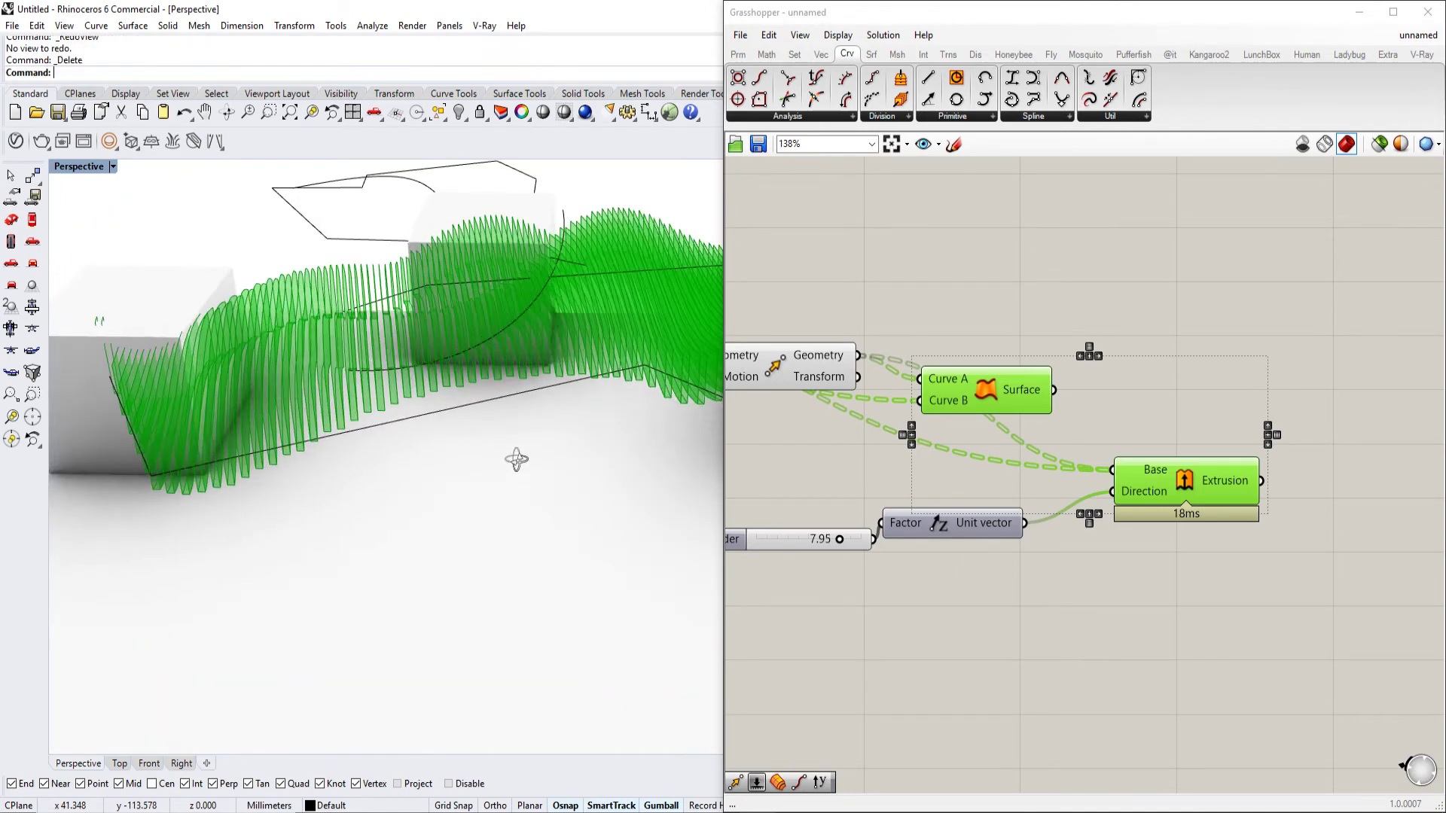
scroll(458, 449, "down", 5)
right_click_drag(427, 479, 515, 497, "shift")
scroll(468, 448, "down", 3)
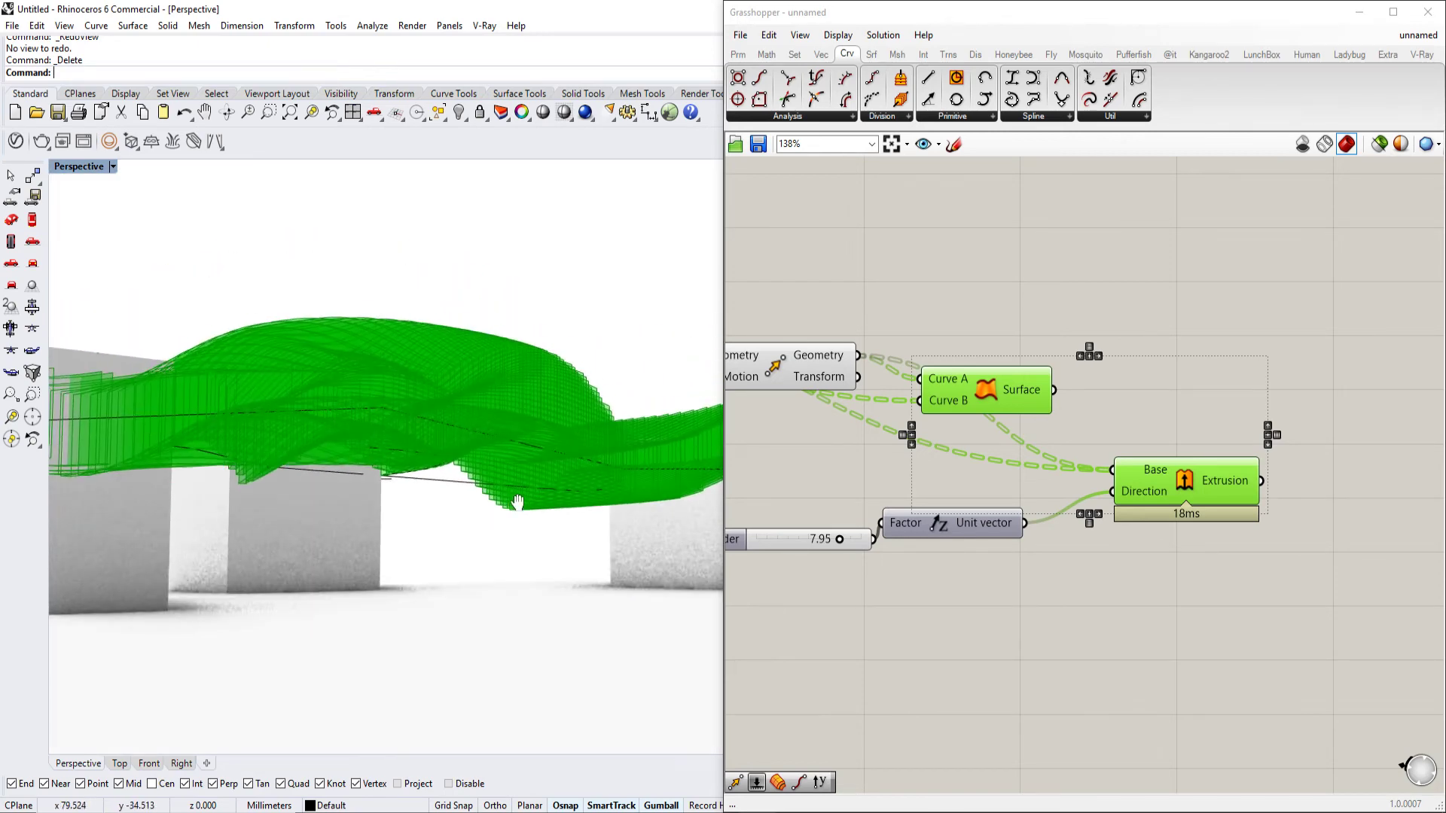
right_click_drag(1356, 506, 1223, 468)
double_click(1224, 469)
type("cust")
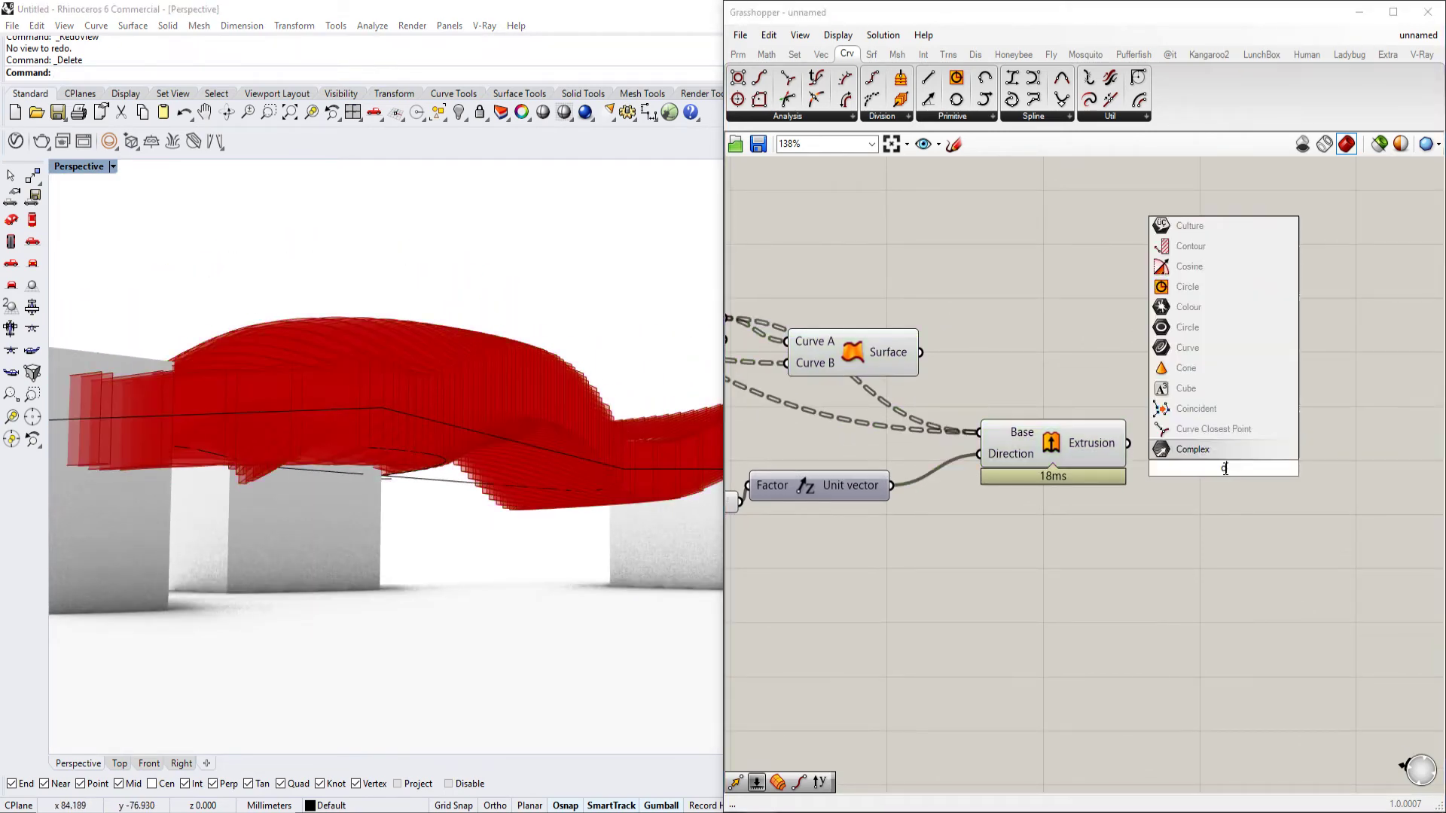
key("Up")
key("Up")
key("Up")
key("Return")
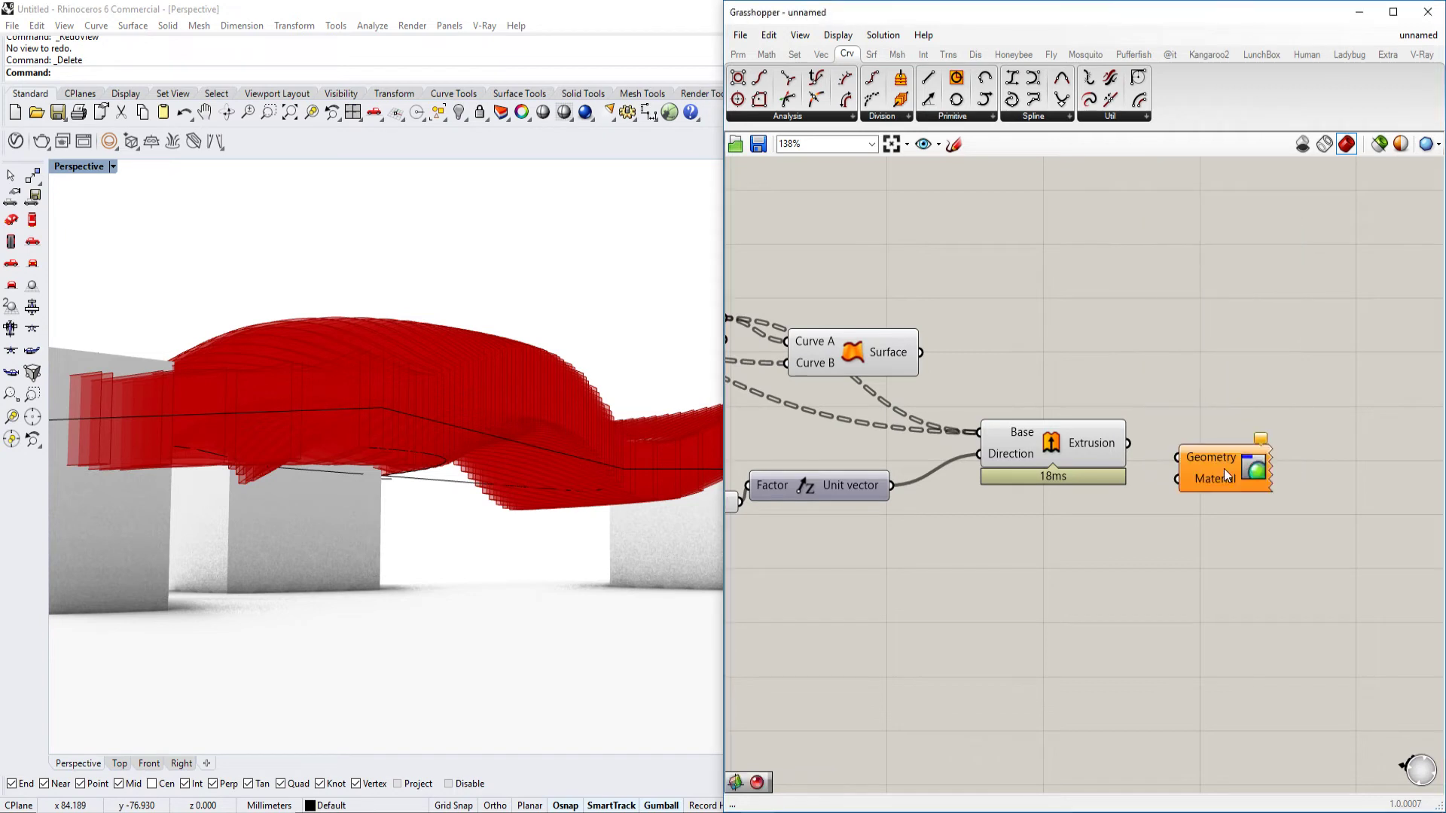
Find the Colour Picker component and add it to the canvas near the Custom Preview
double_click(1078, 571)
type("color pc")
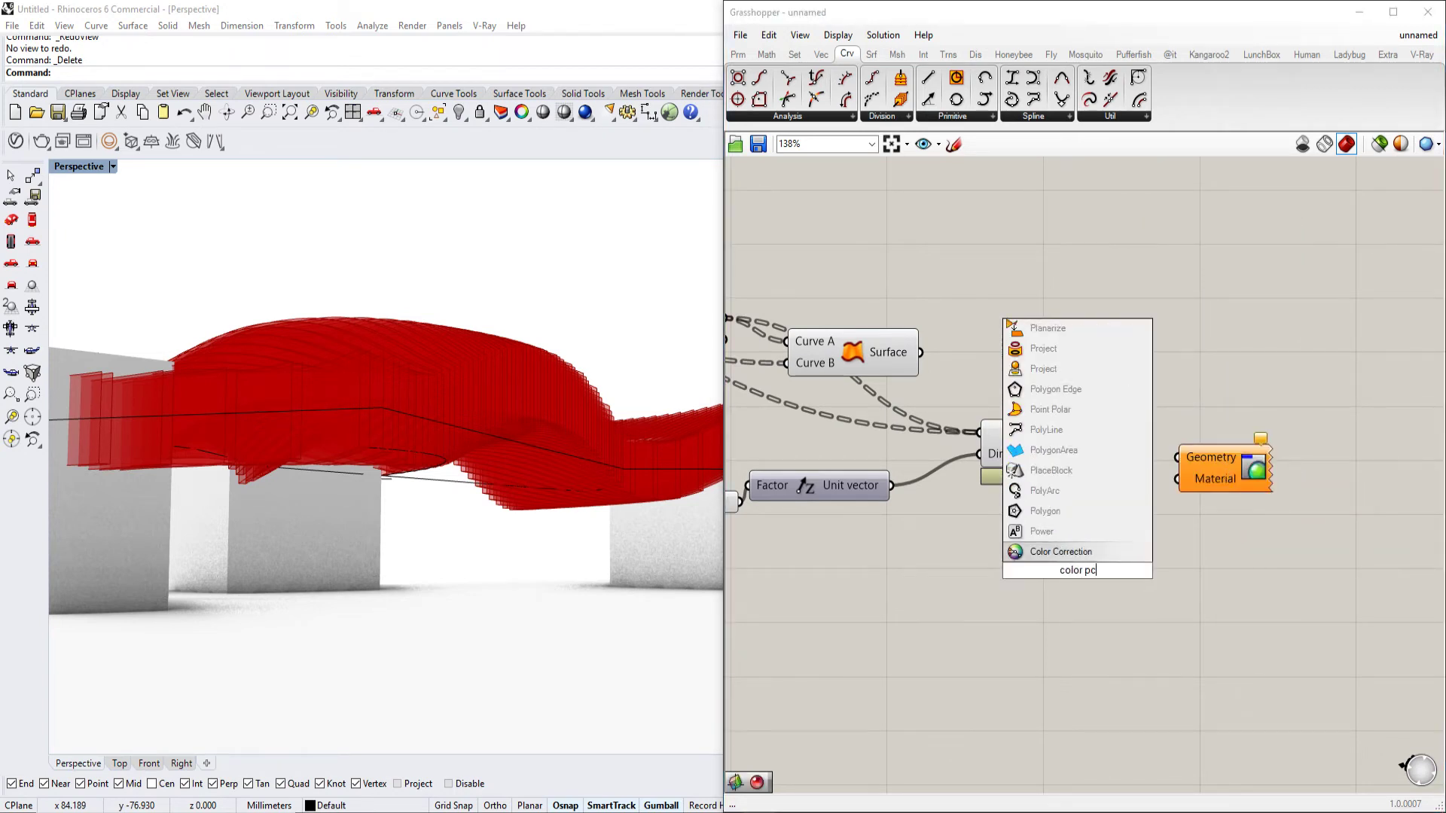
key("BackSpace")
type("ocler")
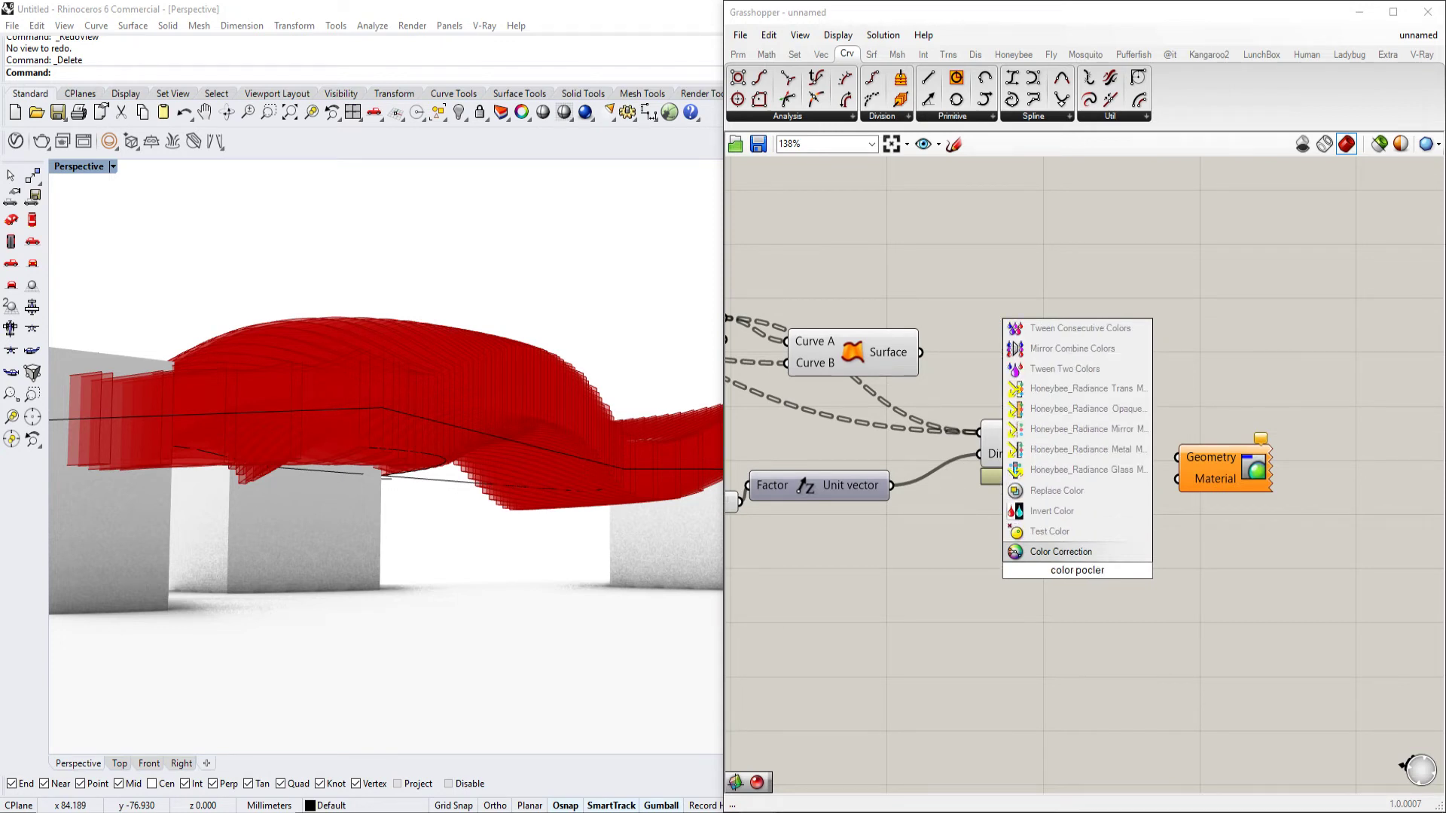
key("BackSpace")
key("BackSpace")
key("BackSpace")
key("BackSpace")
key("BackSpace")
type("icke")
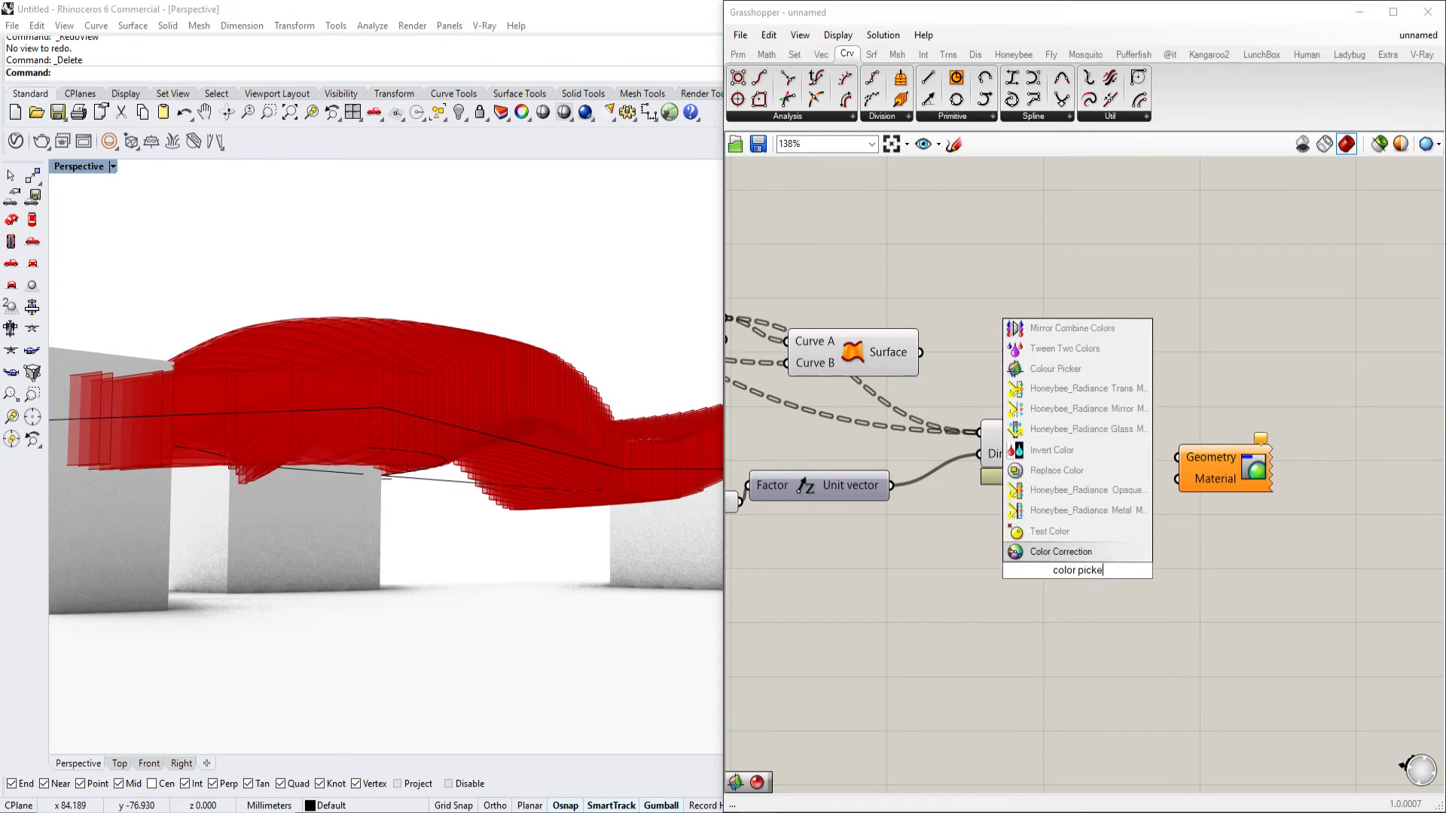
type("r")
key("Up")
key("Return")
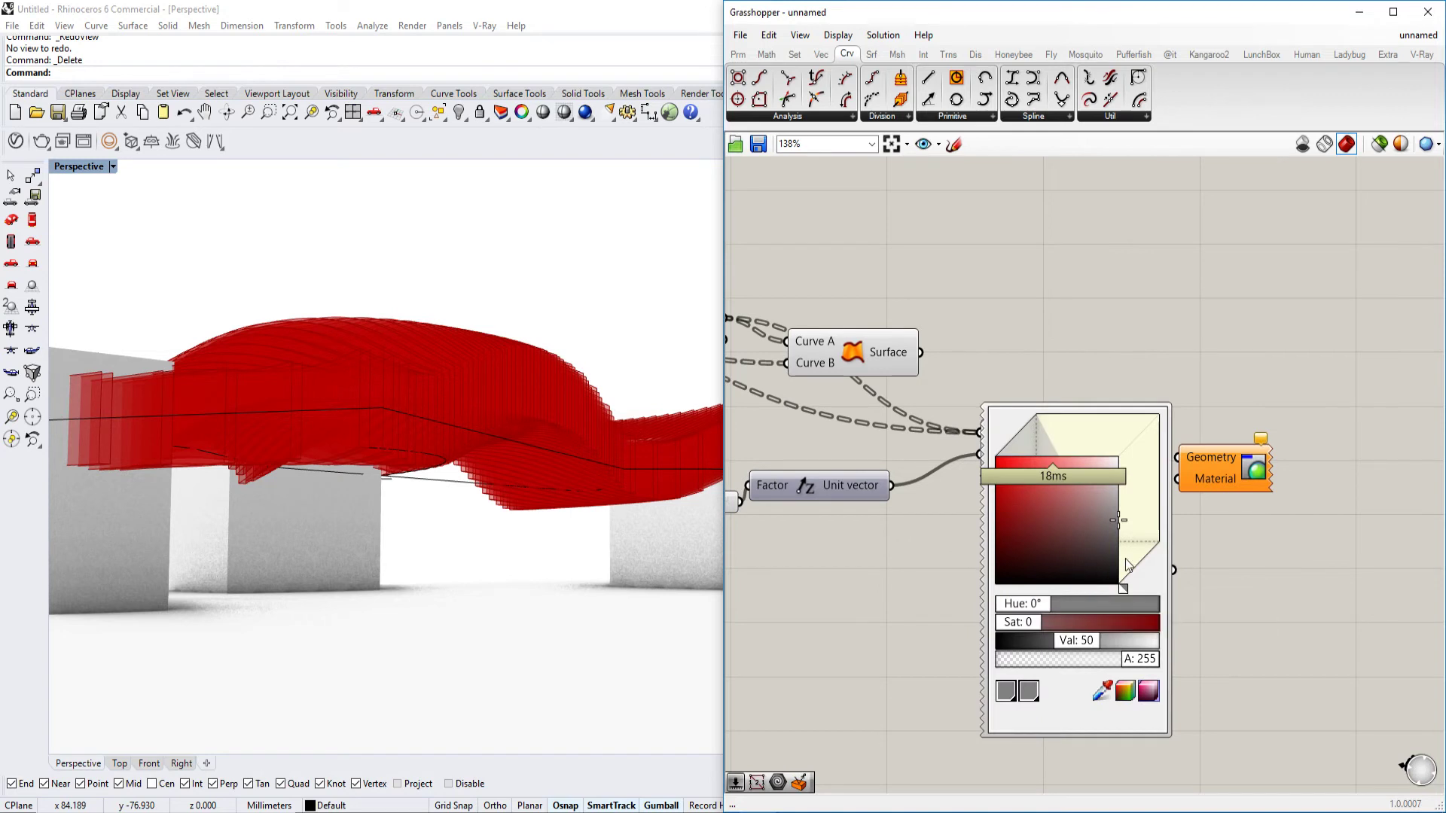
Set the colour picker to a green with hue 113°, saturation 67 and value 61
left_click_drag(1125, 579, 1195, 554)
left_click(1106, 530)
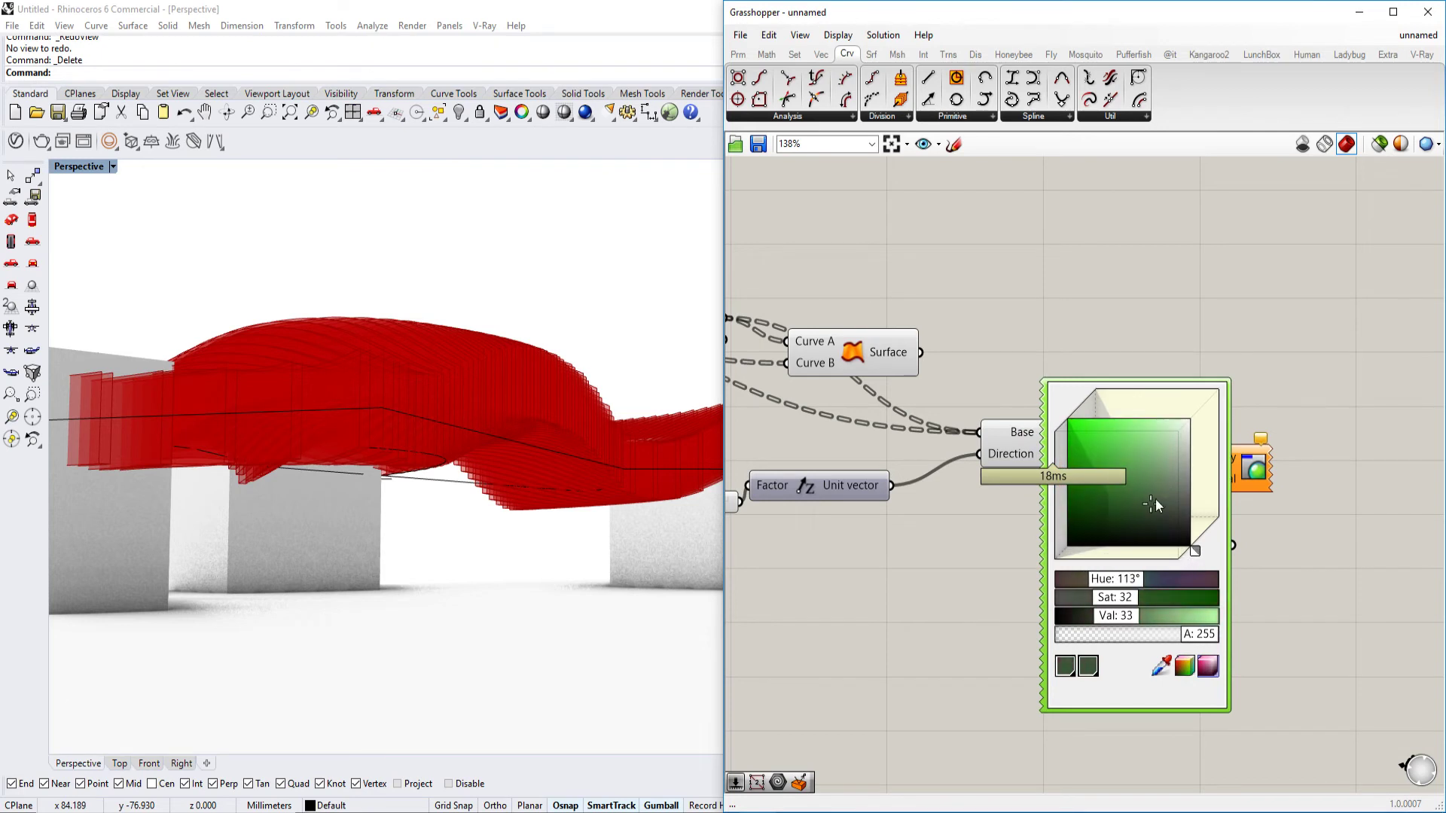
left_click_drag(1155, 498, 1113, 467)
Place the colour picker below the Extrude component, wire it to the preview's Material, and connect Extrusion and Surface to Geometry
left_click_drag(1050, 389, 947, 586)
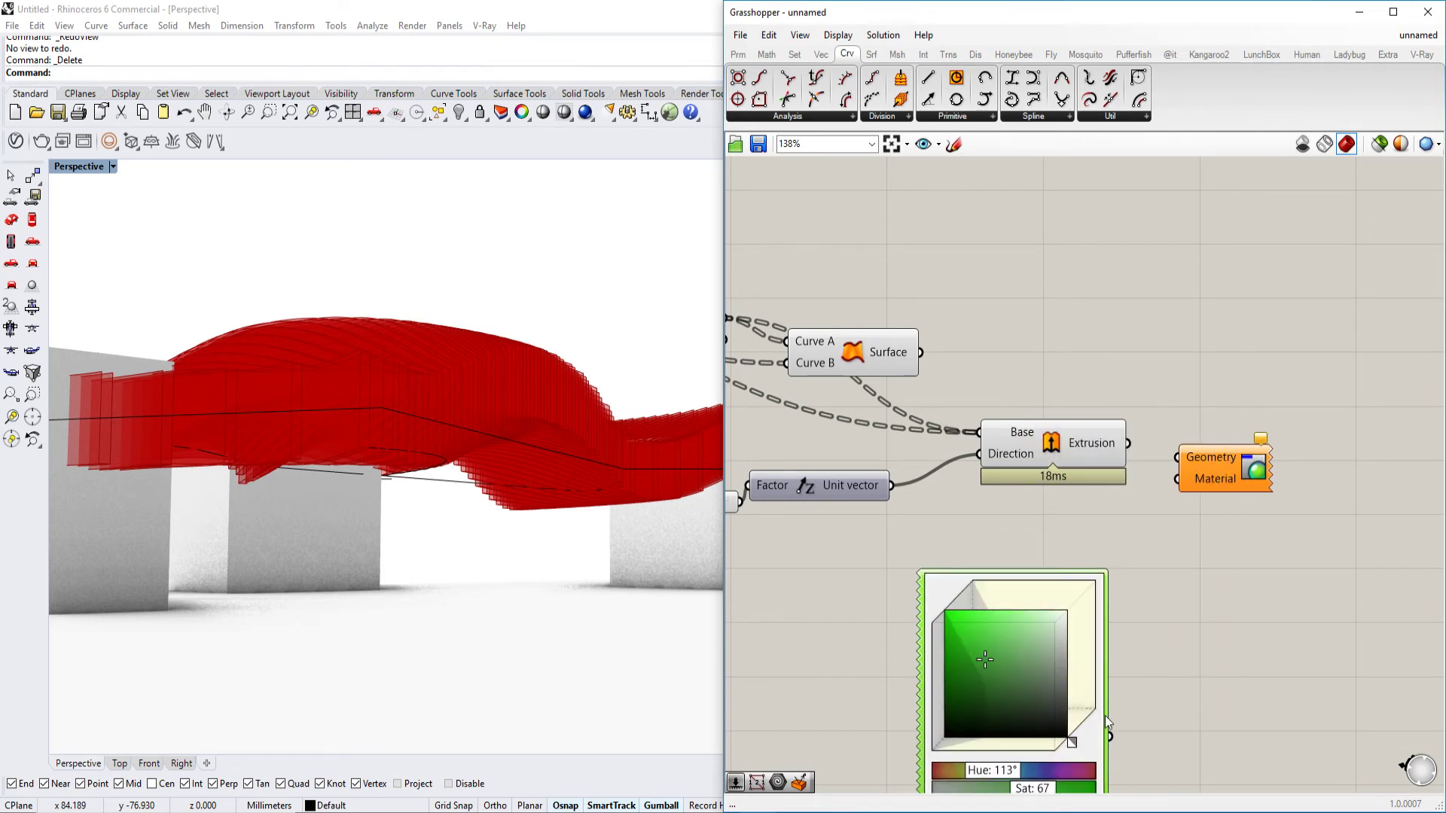
left_click_drag(1135, 447, 1133, 446)
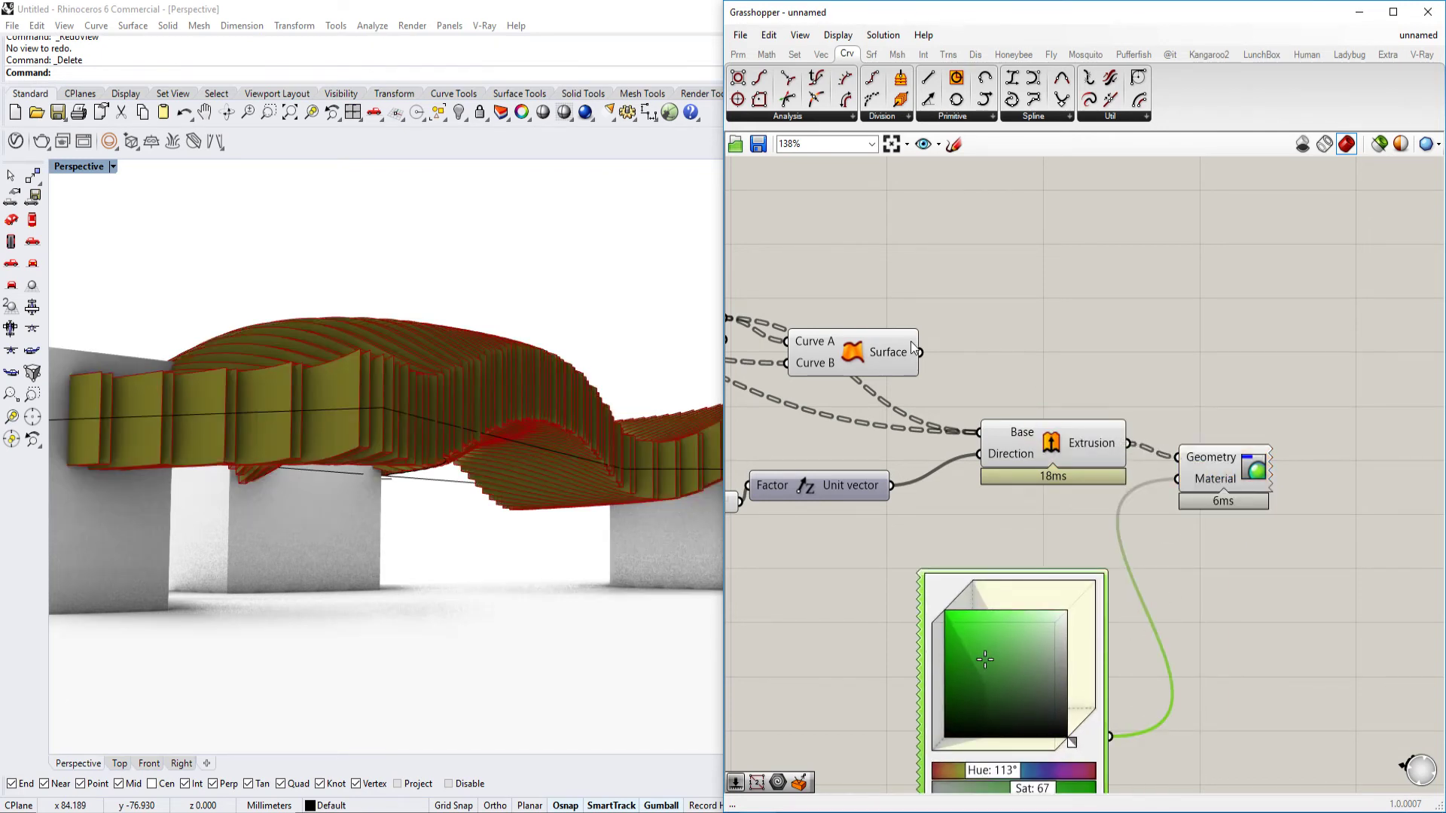
scroll(1195, 386, "down", 3)
Turn off the preview of the Move, Ruled Surface, Extrude and Unit Z components that feed the Custom Preview
left_click_drag(1146, 354, 882, 462)
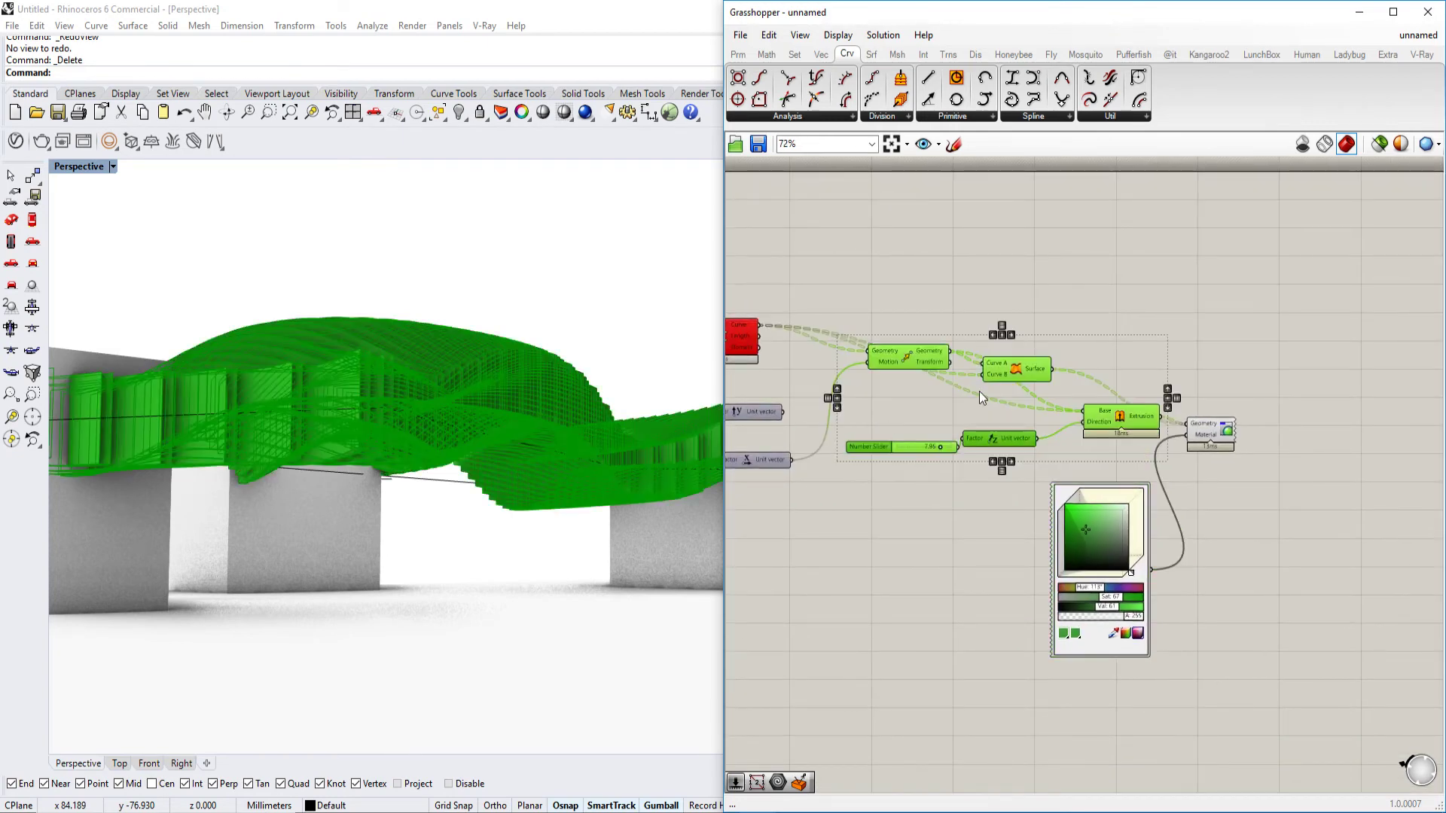
scroll(1014, 372, "up", 1)
middle_click(1009, 373)
left_click(1054, 318)
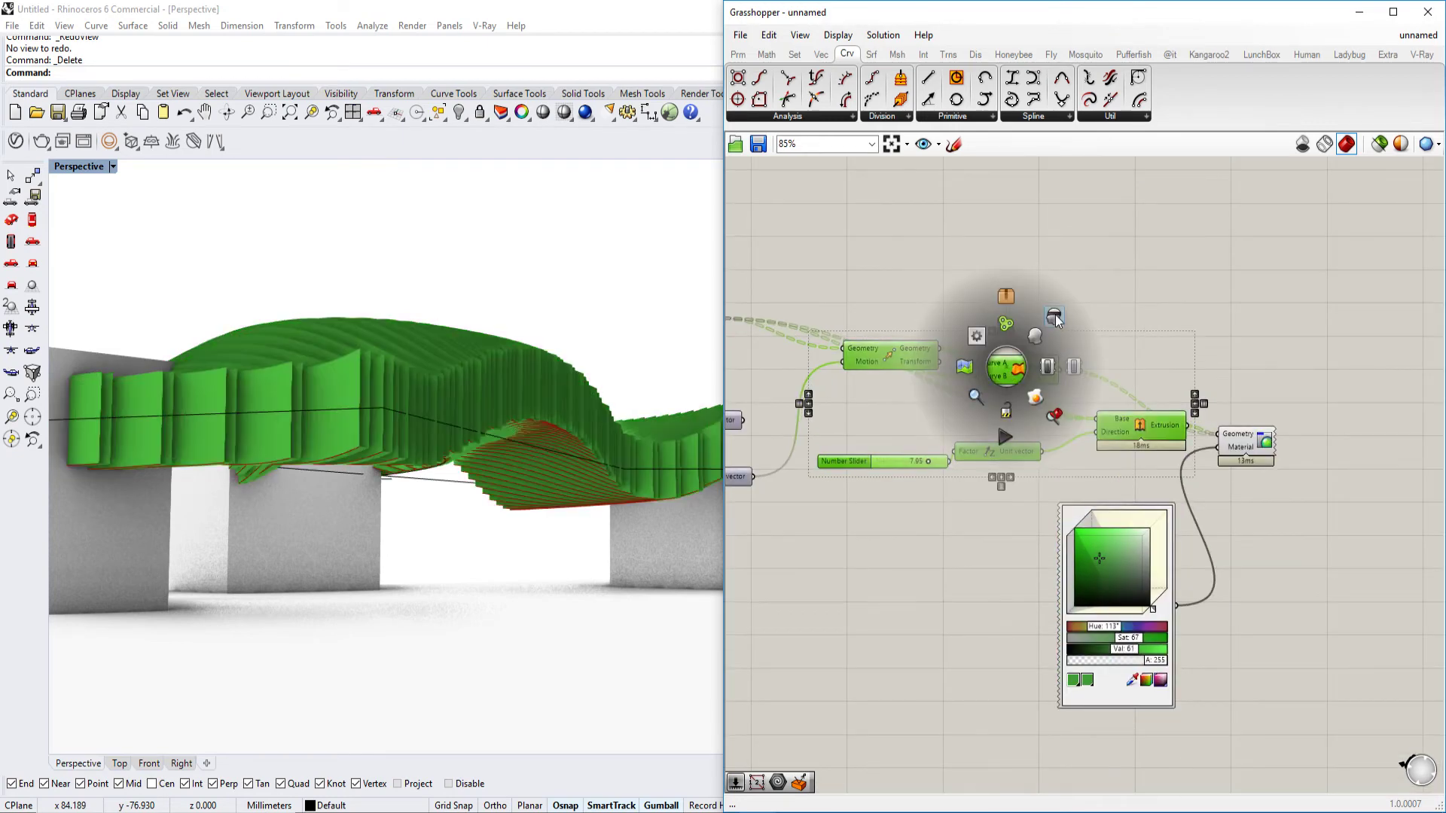
left_click(889, 410)
Check the green slats from below in the enlarged Rhino viewport, and turn off the preview of the remaining upstream components
right_click_drag(517, 486, 602, 325)
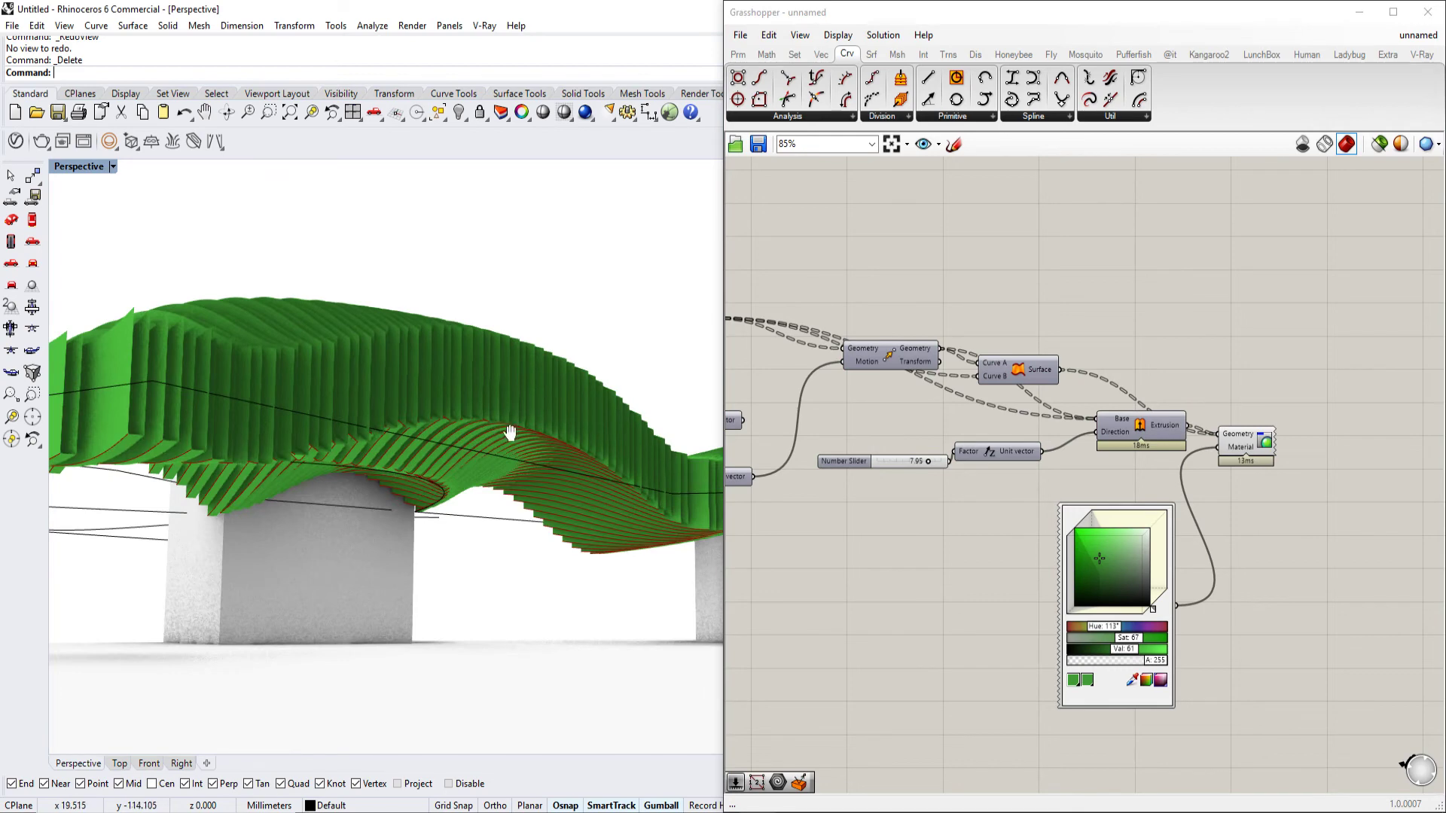
right_click_drag(510, 433, 357, 464)
left_click(1353, 14)
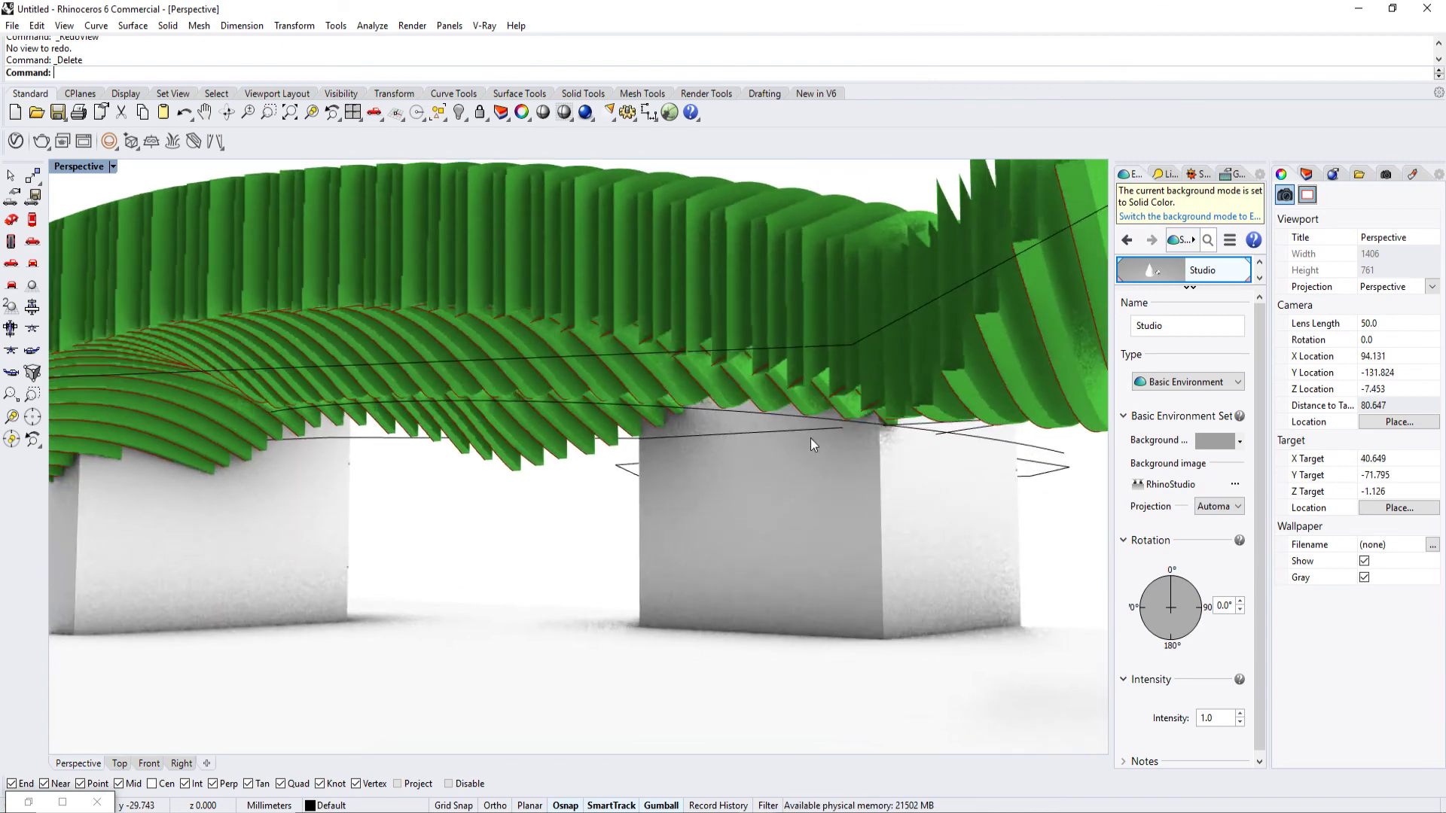
right_click_drag(811, 438, 770, 456)
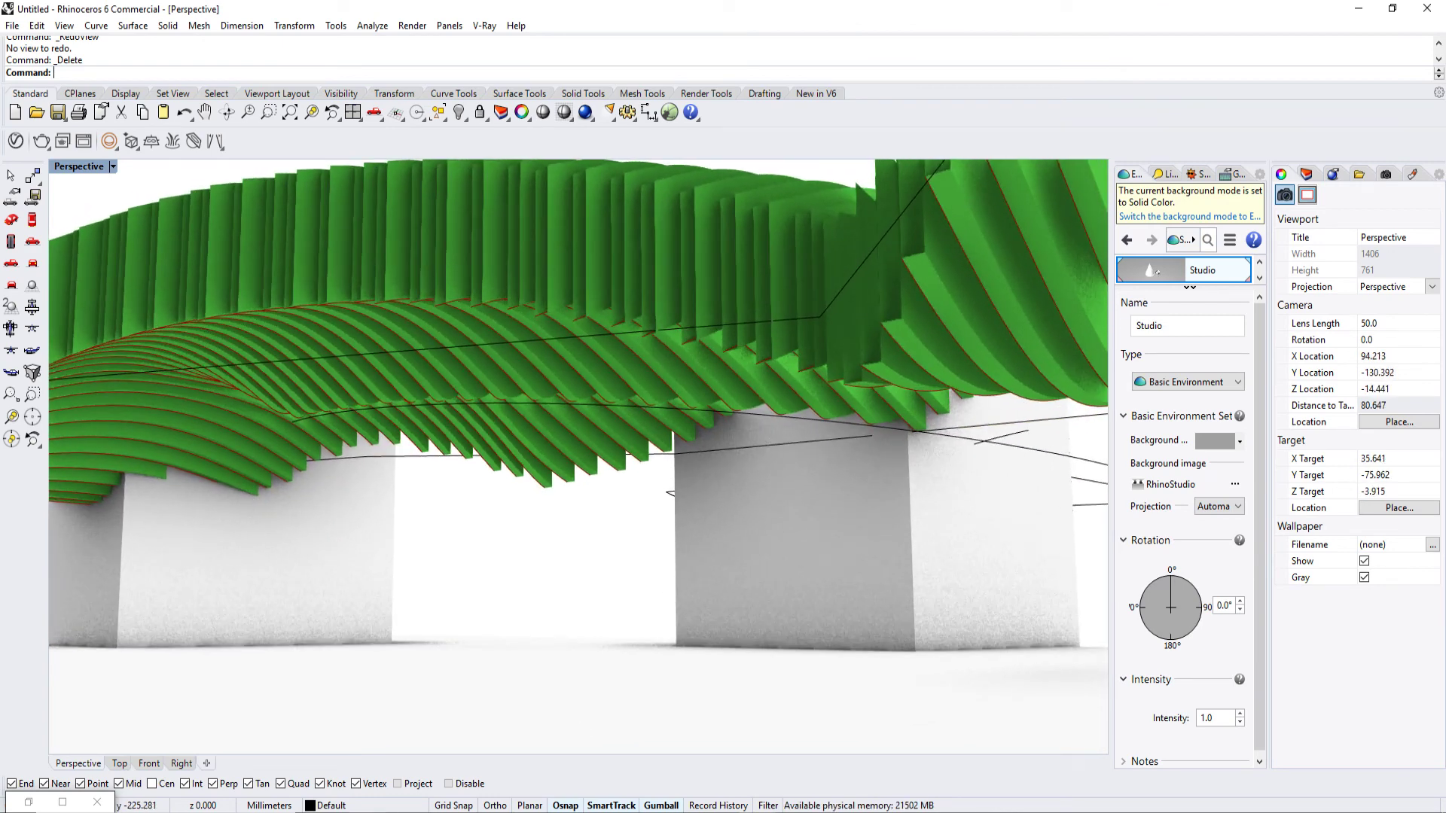
left_click(30, 802)
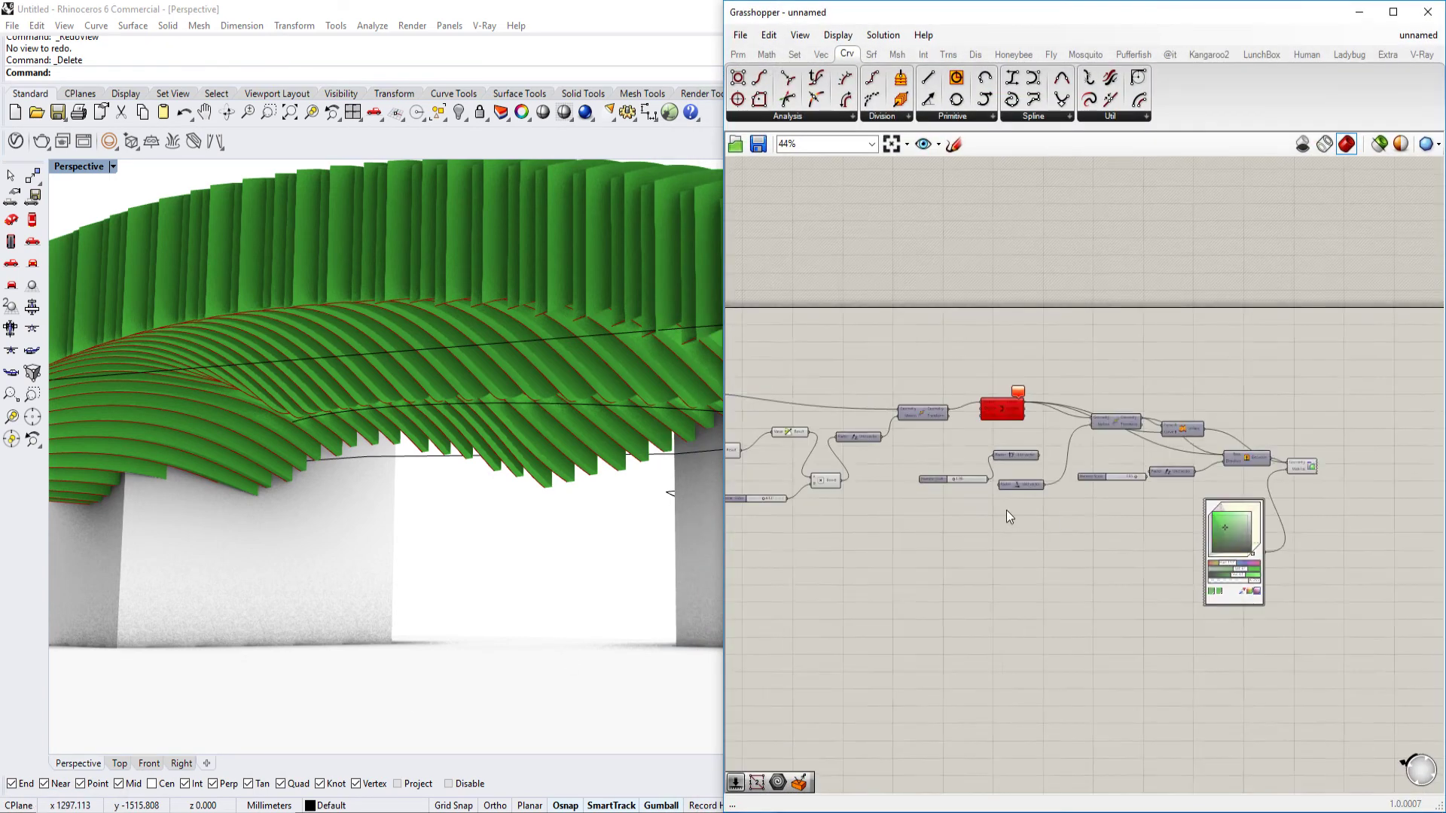
right_click_drag(1006, 510, 1181, 486)
scroll(1180, 486, "down", 3)
left_click_drag(1224, 387, 850, 601)
middle_click(1030, 445)
left_click(1091, 392)
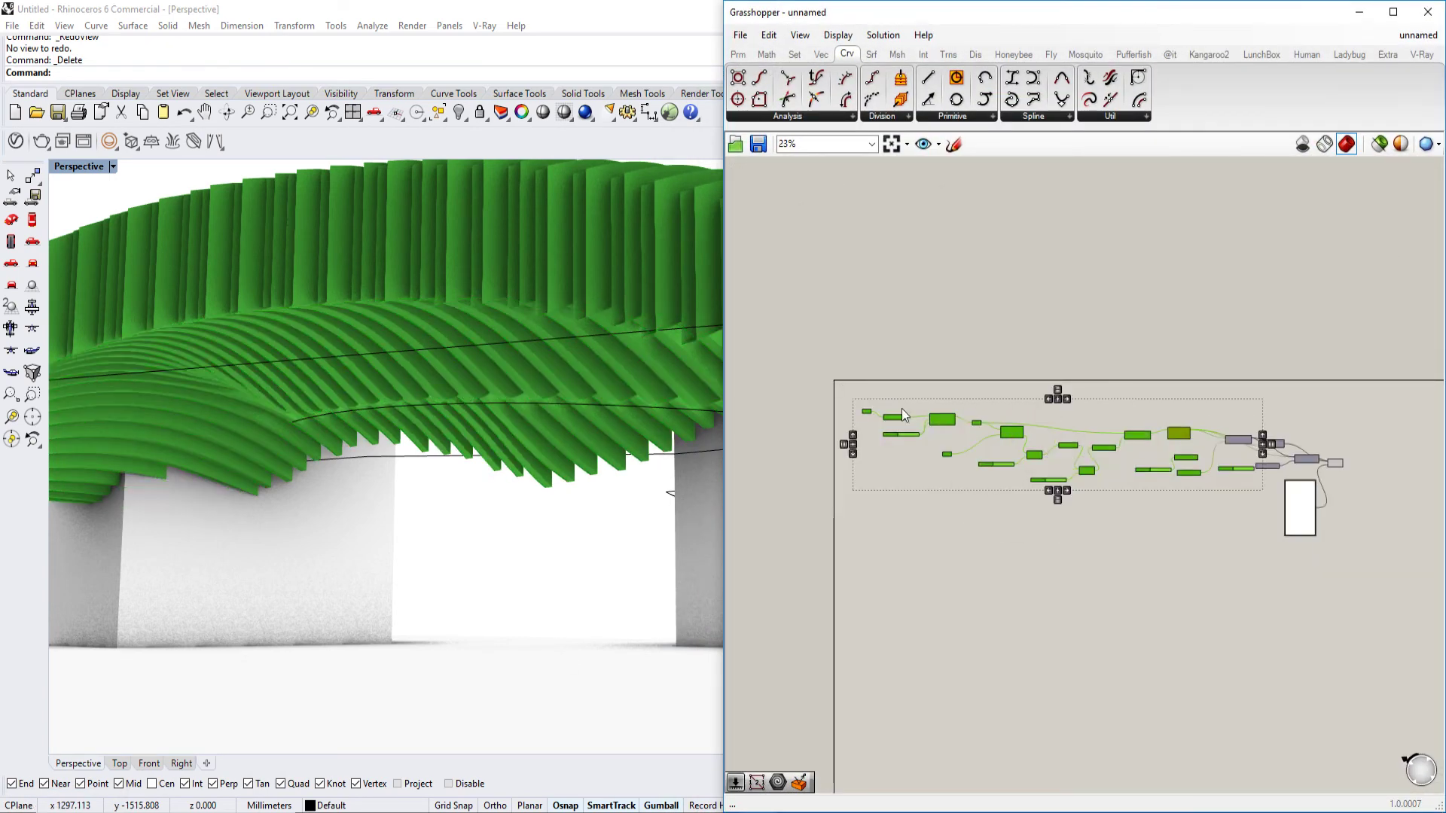
left_click(530, 509)
Set the slider driving the U and V Count to about 70 and inspect the ceiling in the full Rhino viewport
scroll(1085, 376, "up", 10)
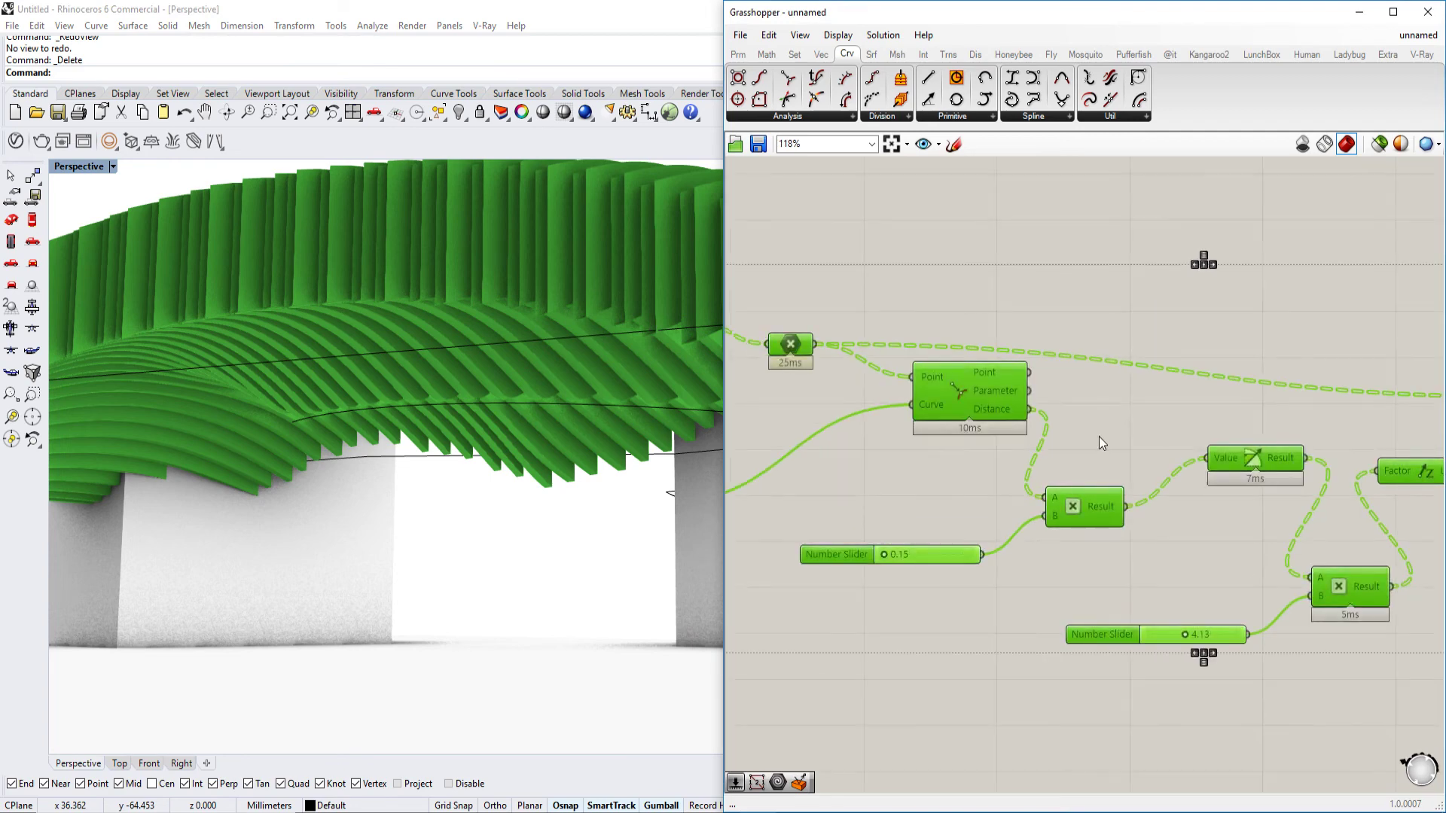
left_click_drag(938, 486, 937, 487)
right_click_drag(768, 404, 1258, 415)
scroll(1253, 413, "down", 3)
scroll(964, 299, "up", 3)
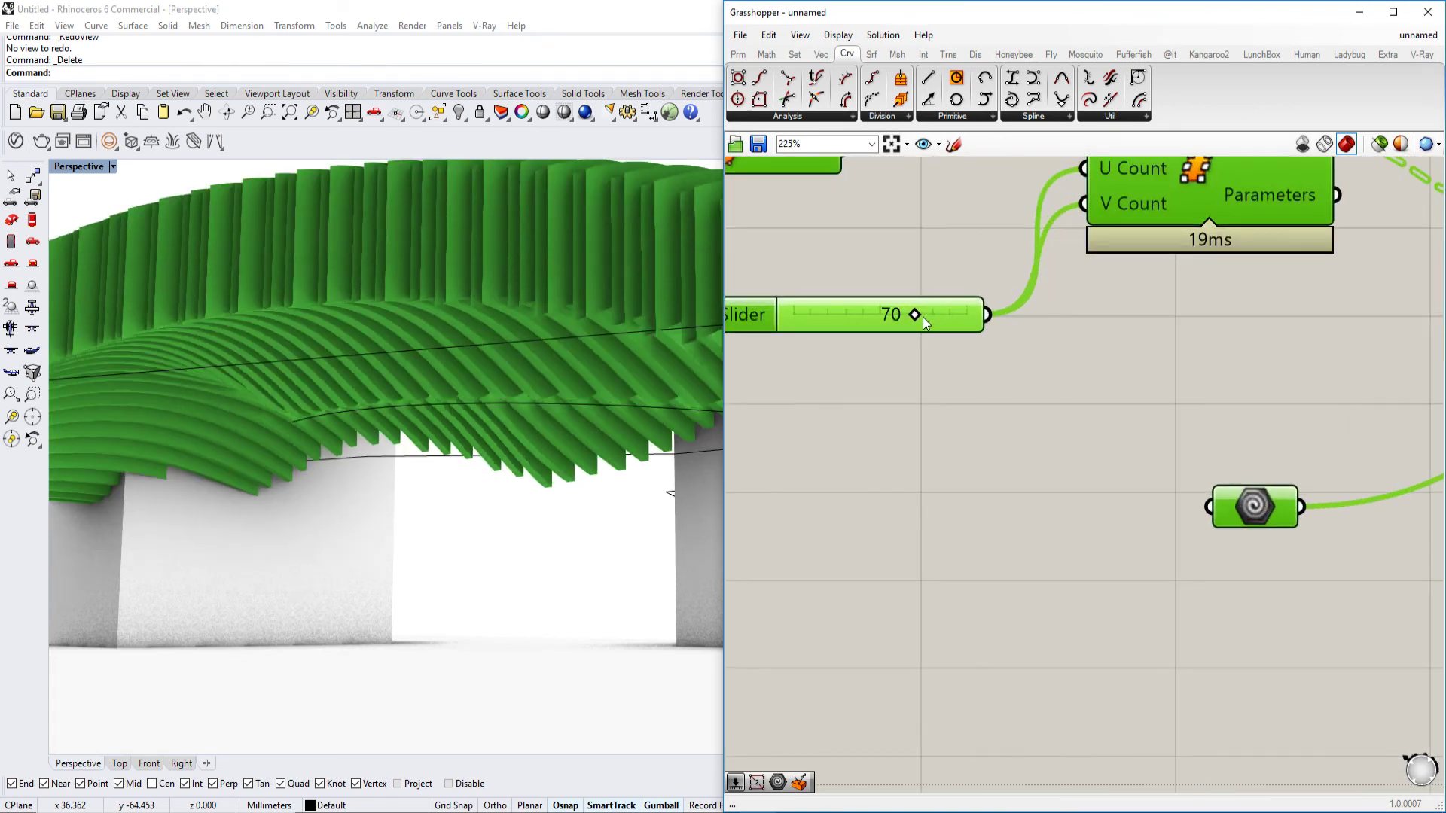
mouse_move(883, 316)
left_mouse_down()
mouse_move(854, 313)
mouse_move(911, 315)
left_mouse_up()
left_click_drag(1134, 16, 1445, 78)
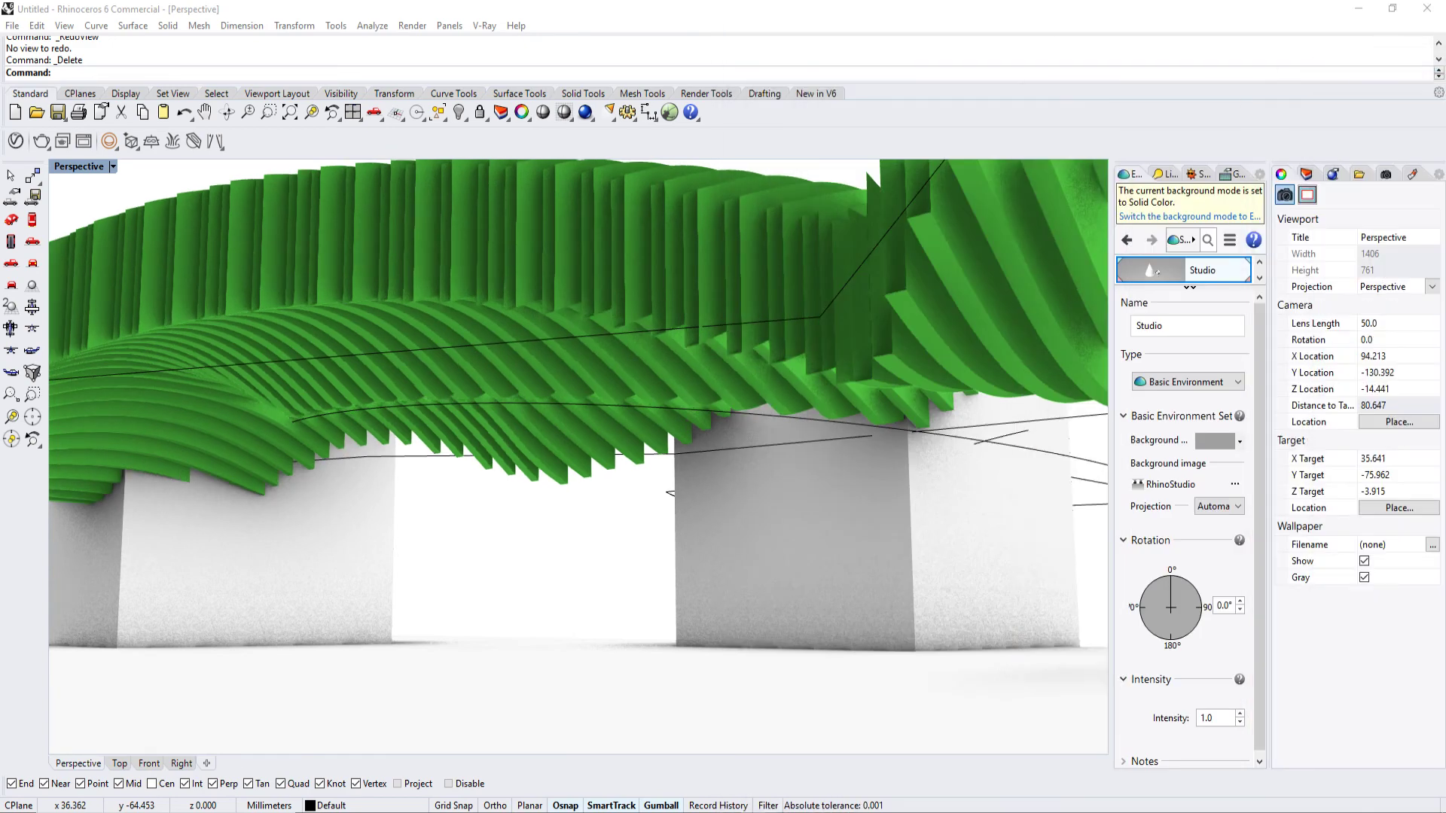
right_click_drag(835, 440, 994, 462)
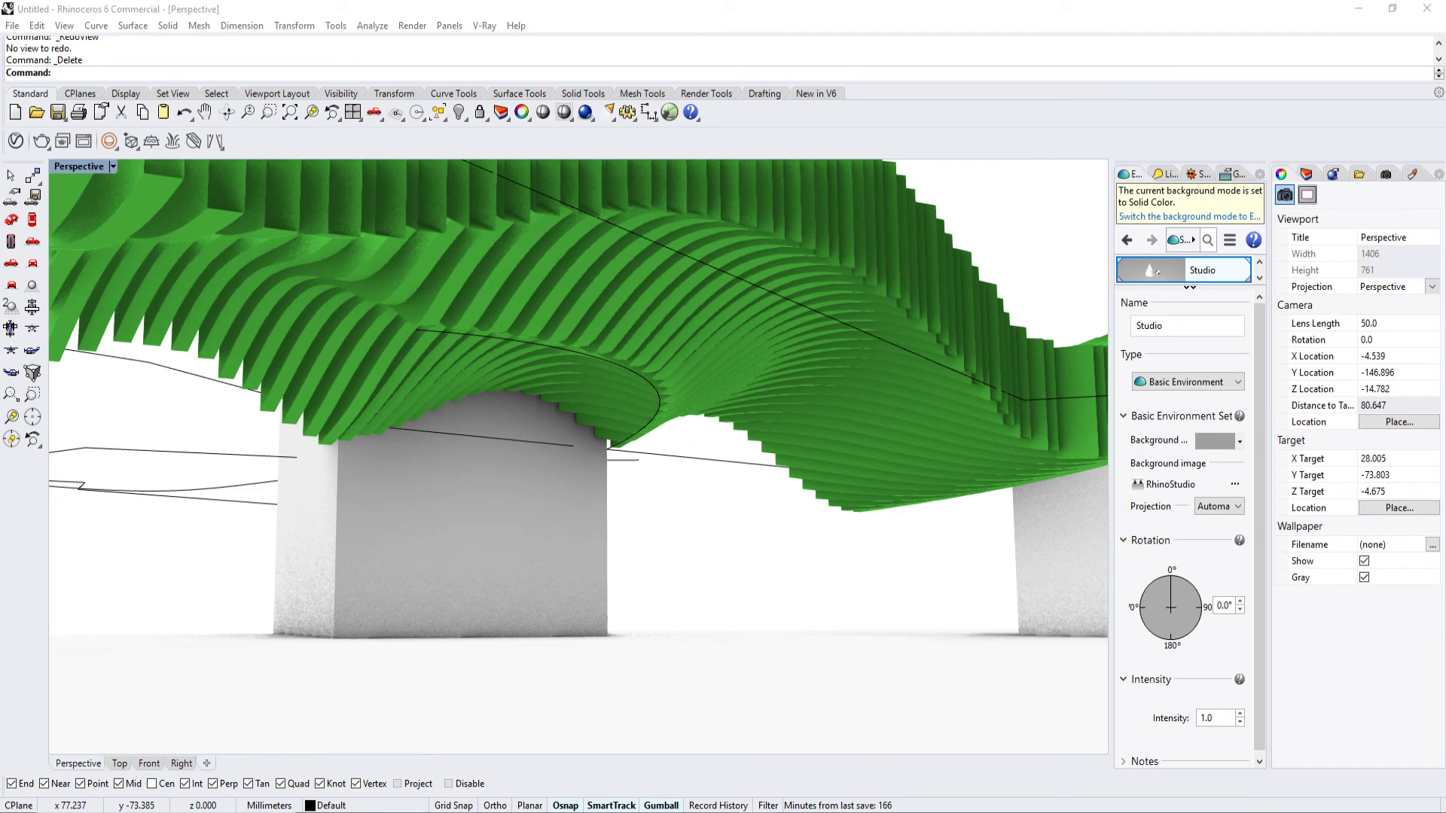